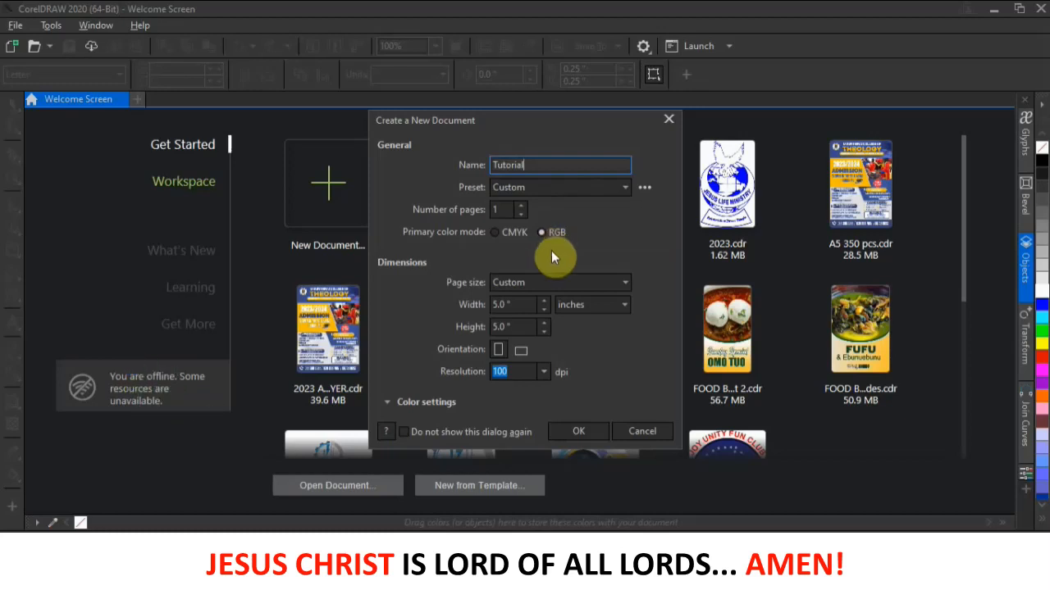
- Set the new Tutorial document's page to 16 × 12 inches, keep RGB, and create it
{"action": "left_click", "coordinate": [514, 309]}
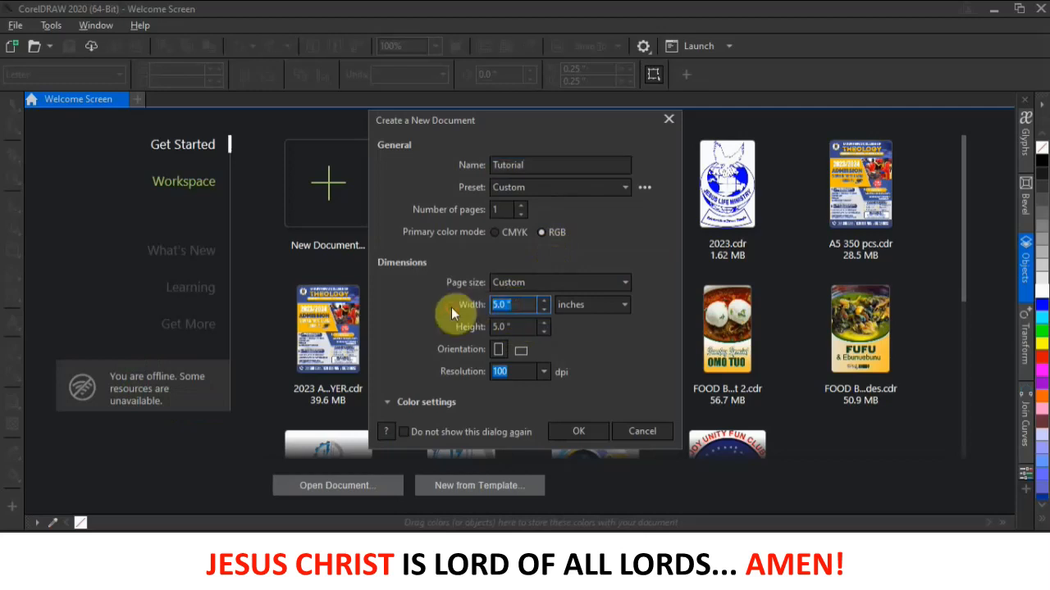
{"action": "type", "text": "16"}
{"action": "left_click", "coordinate": [508, 326]}
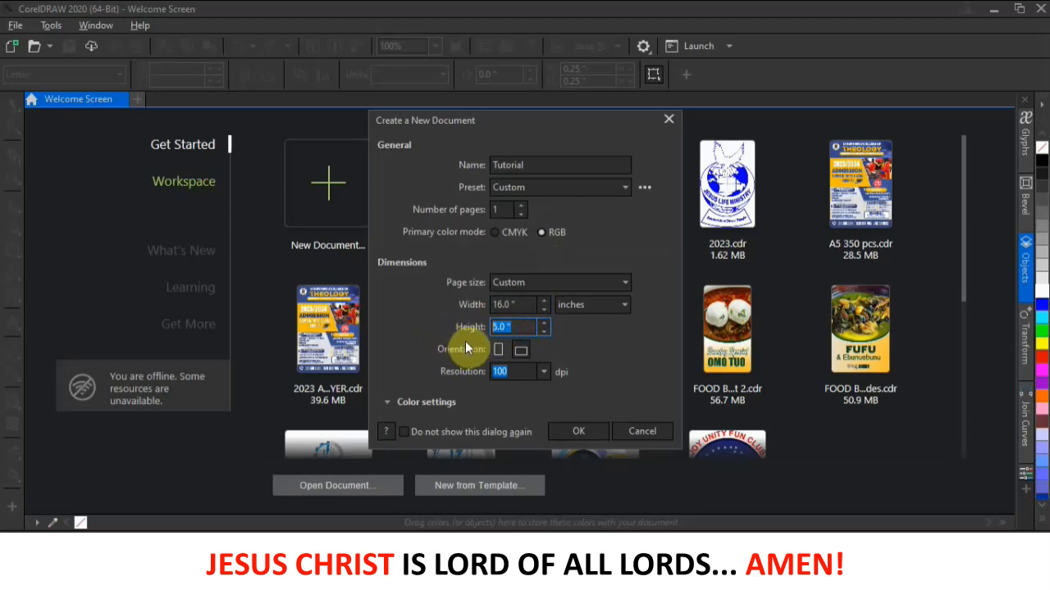
{"action": "type", "text": "12"}
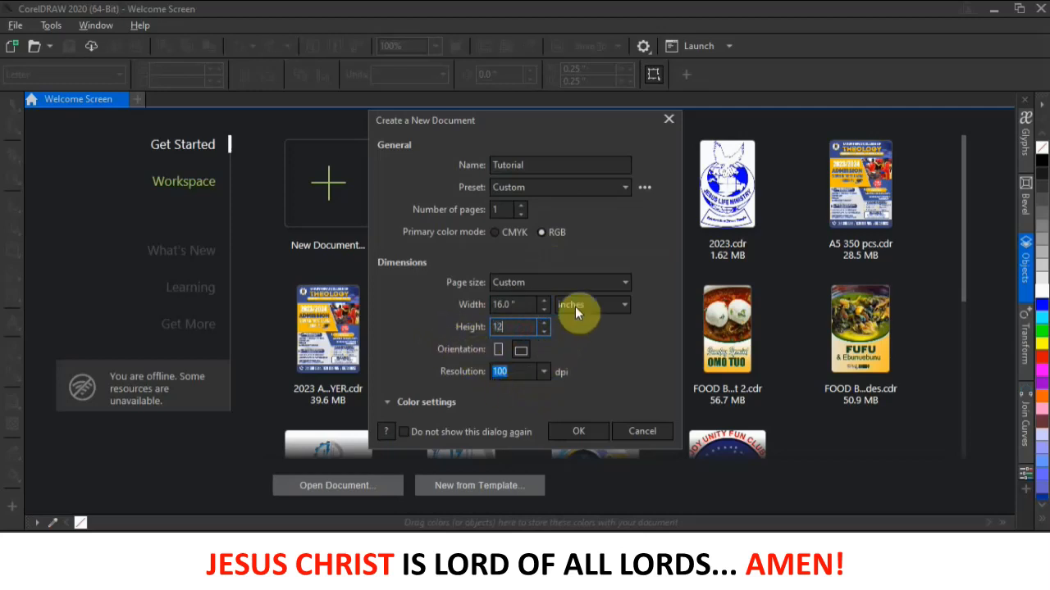
{"action": "left_click", "coordinate": [501, 377]}
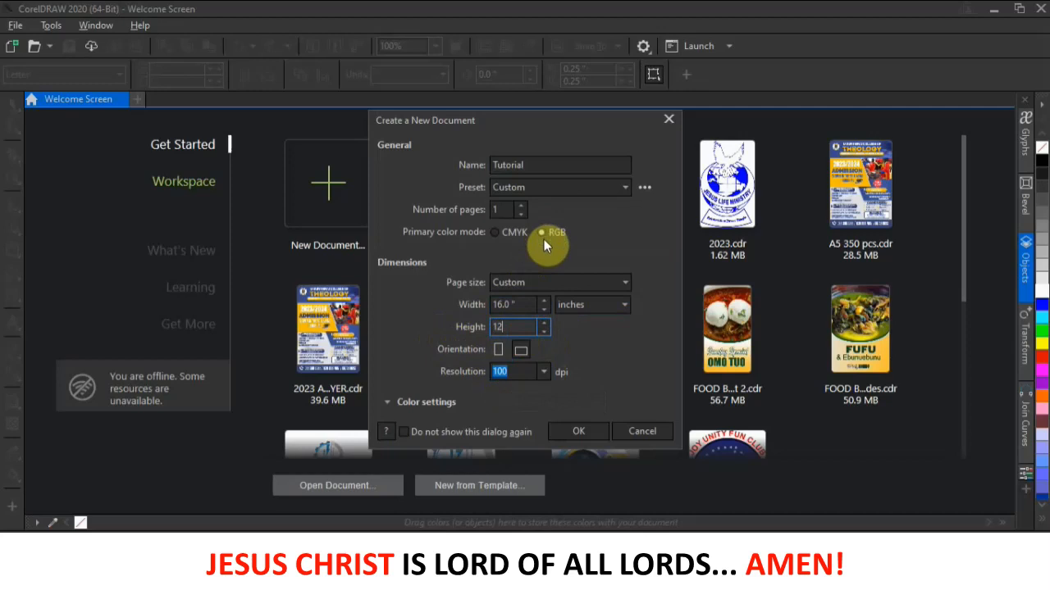
{"action": "left_click", "coordinate": [579, 432]}
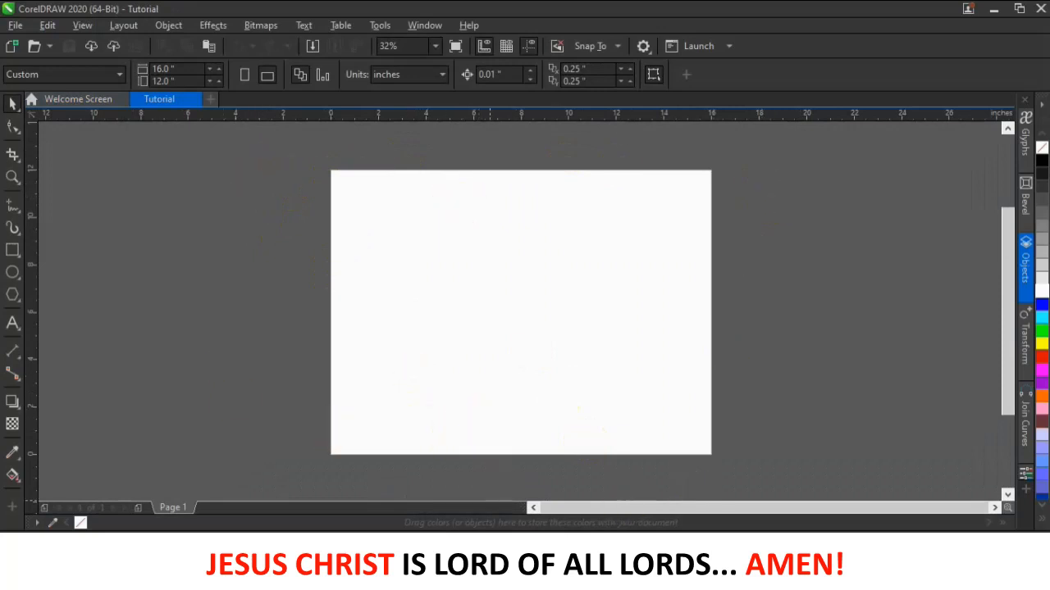
{"action": "left_click", "coordinate": [471, 575]}
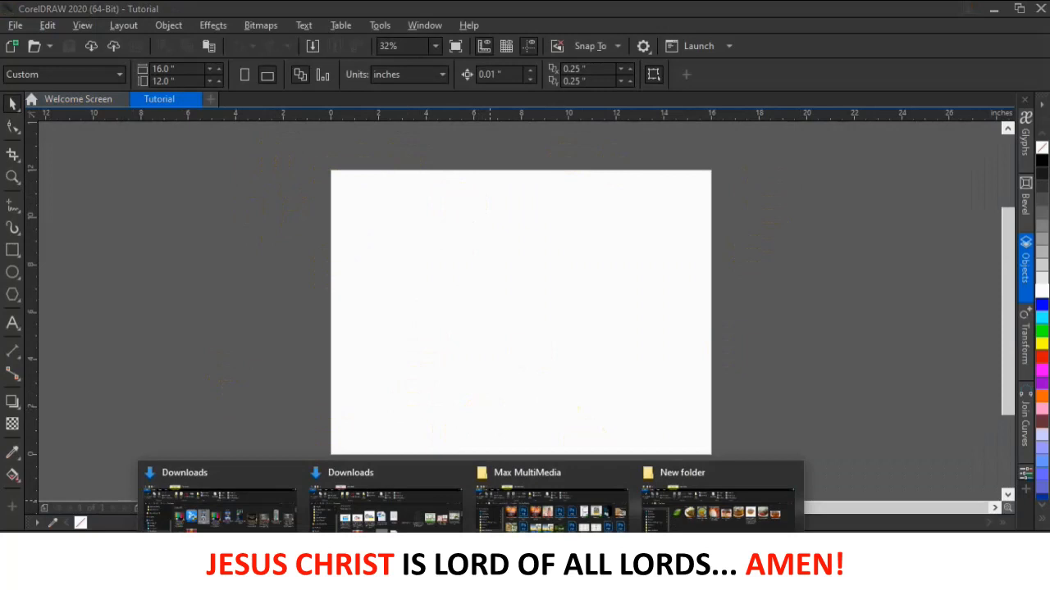
{"action": "left_click", "coordinate": [737, 507]}
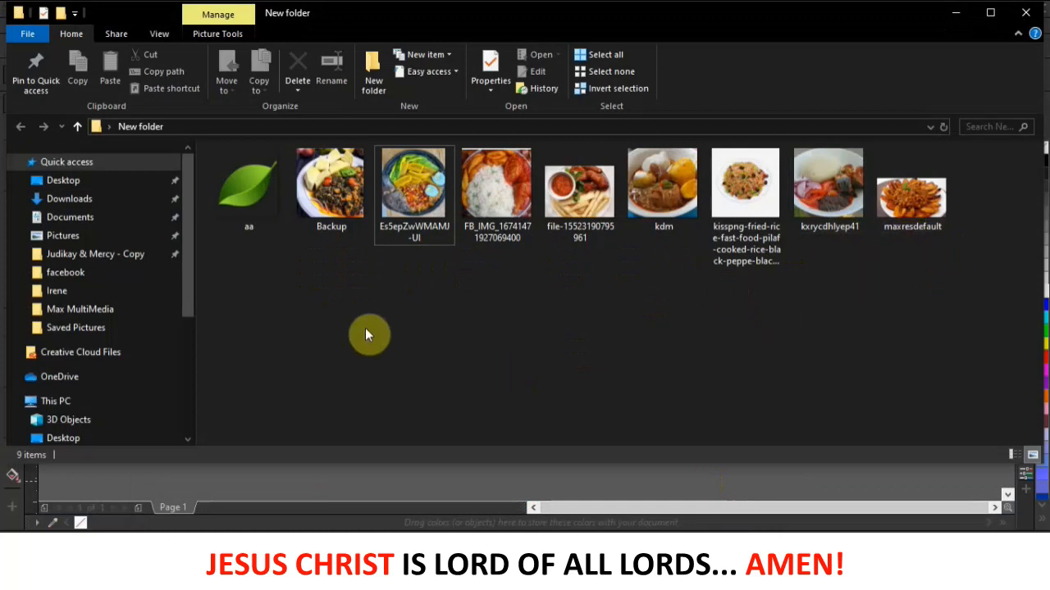
{"action": "left_click", "coordinate": [954, 14]}
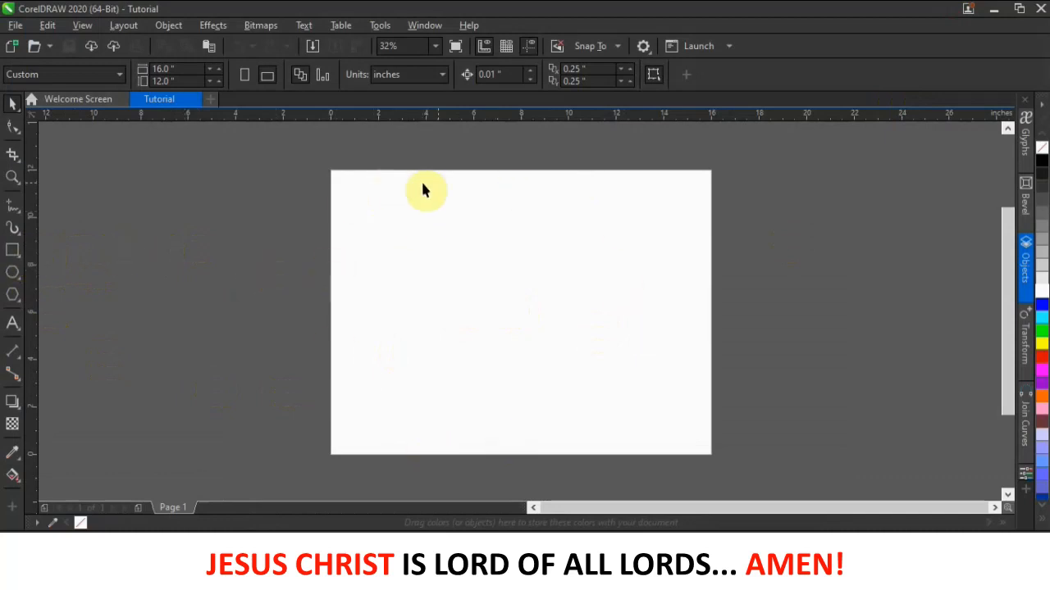
- Add a 16 × 12 inch page-sized rectangle and set its outline to None
{"action": "double_click", "coordinate": [11, 250]}
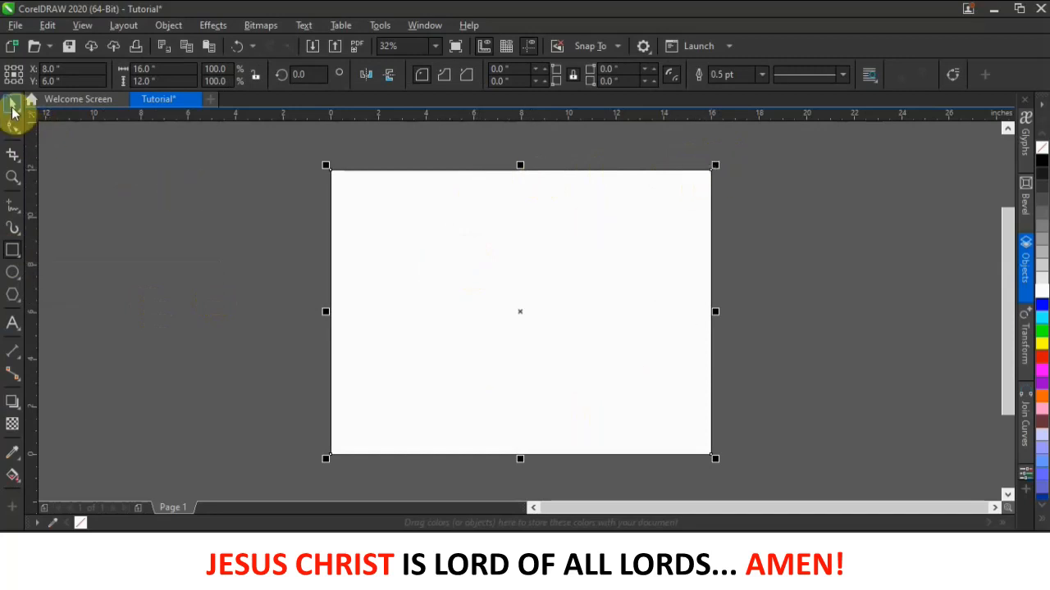
{"action": "scroll", "coordinate": [330, 331], "scroll_direction": "up", "scroll_amount": 4}
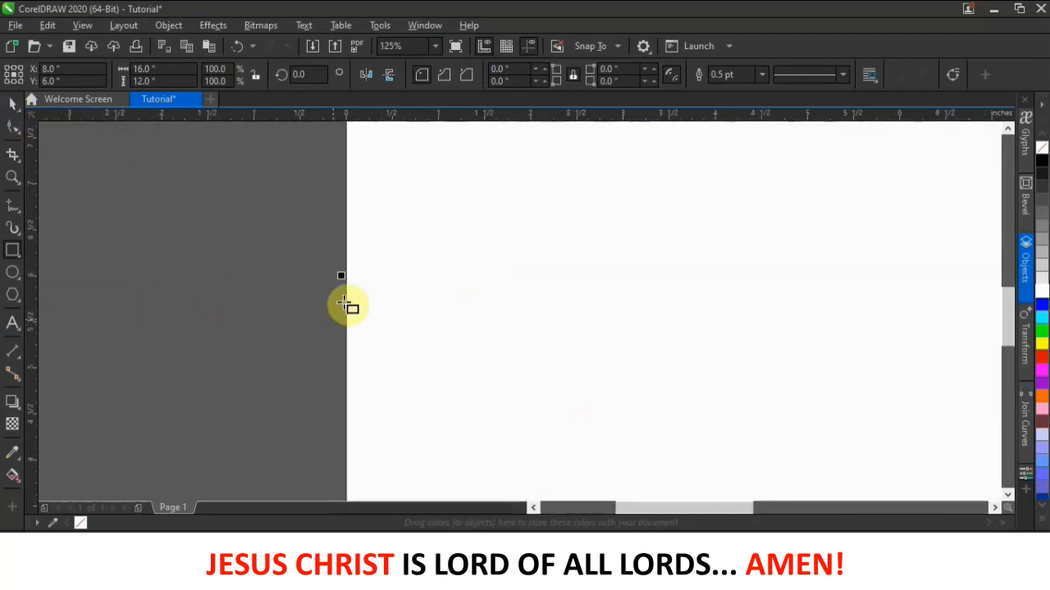
{"action": "scroll", "coordinate": [346, 289], "scroll_direction": "down", "scroll_amount": 6}
{"action": "scroll", "coordinate": [346, 289], "scroll_direction": "up", "scroll_amount": 1}
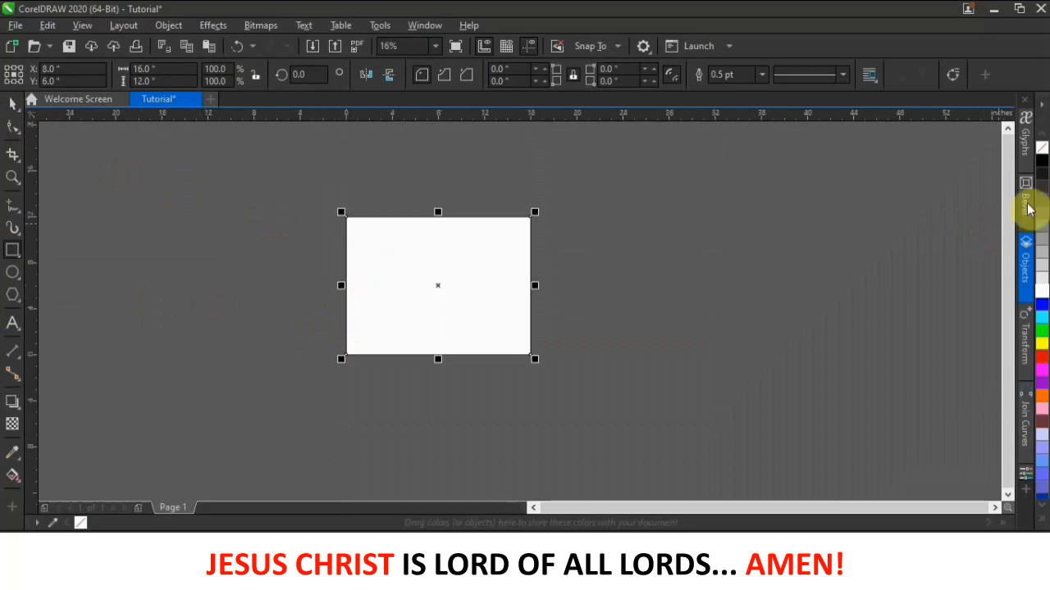
{"action": "right_click", "coordinate": [1041, 150]}
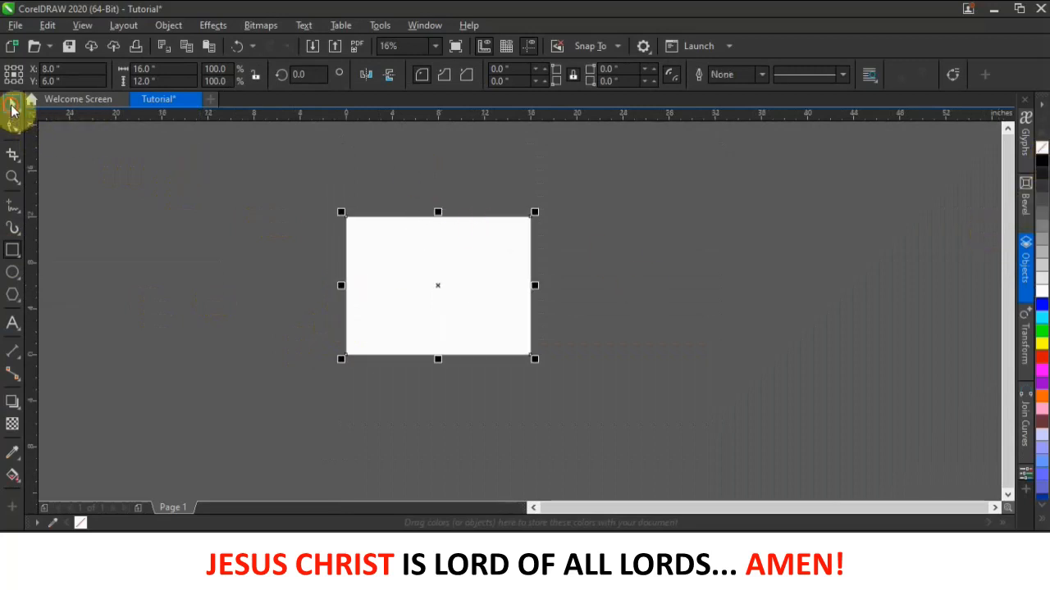
{"action": "left_click", "coordinate": [122, 230]}
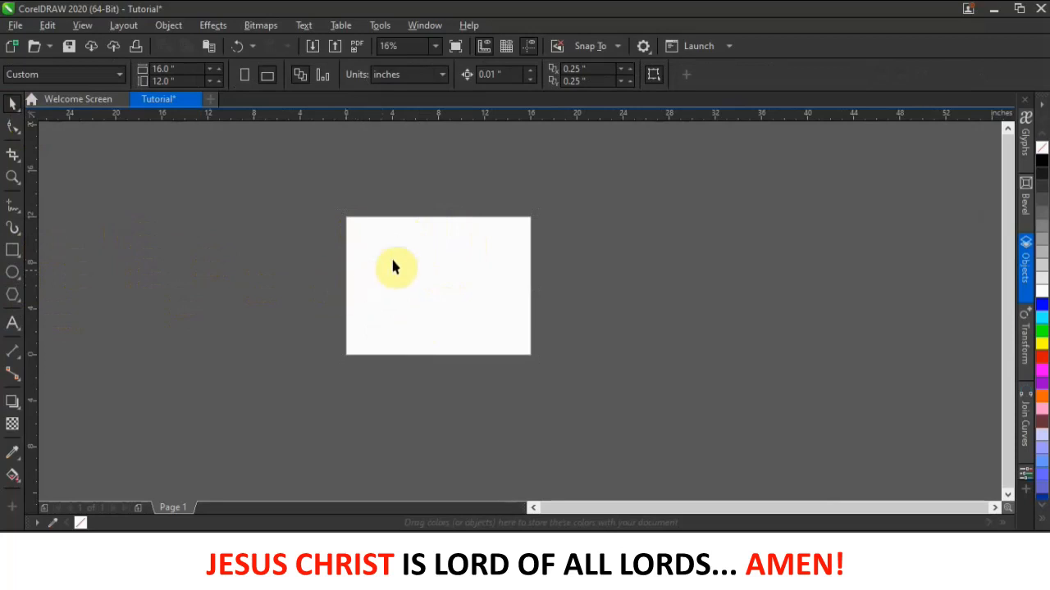
{"action": "left_click", "coordinate": [12, 251]}
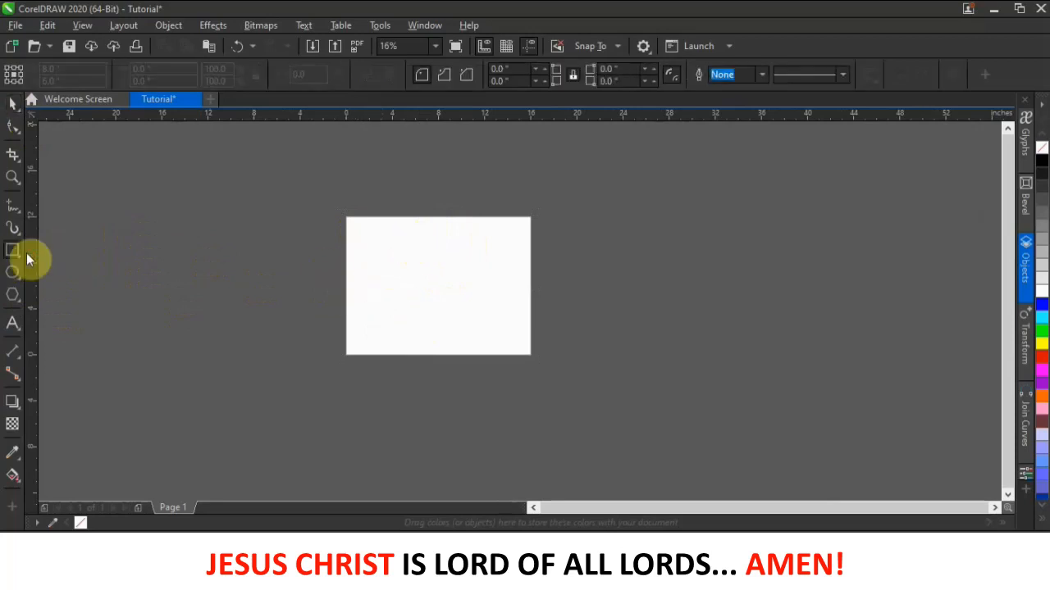
- Draw a 9.433 × 6.9 inch black hairline rectangle over the page's upper-left corner and select it
{"action": "scroll", "coordinate": [312, 253], "scroll_direction": "up", "scroll_amount": 2}
{"action": "left_click_drag", "start_coordinate": [377, 175], "coordinate": [595, 336]}
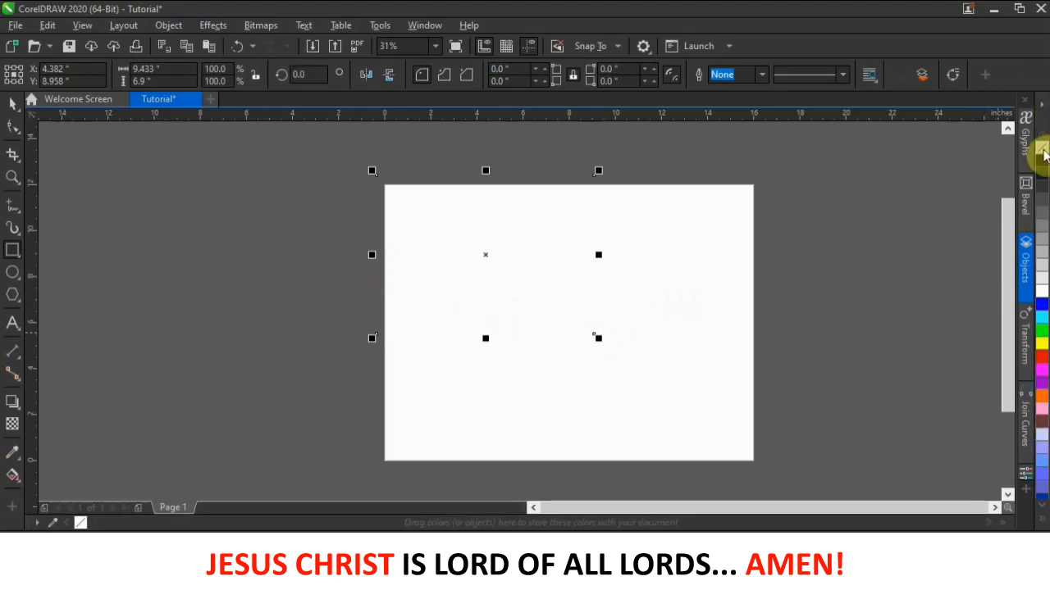
{"action": "right_click", "coordinate": [1042, 161]}
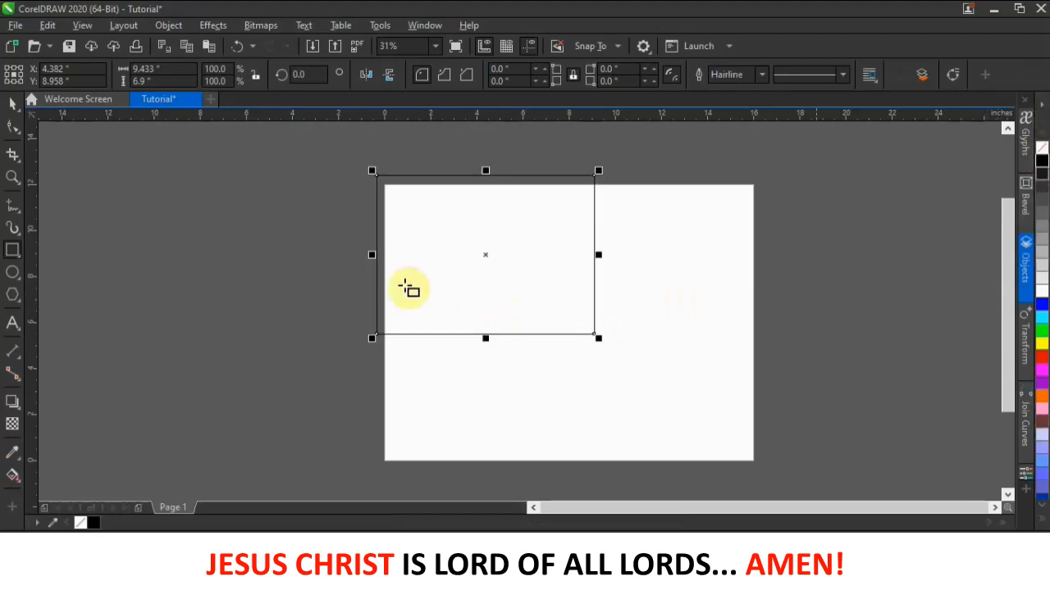
{"action": "left_click", "coordinate": [13, 102]}
{"action": "left_click", "coordinate": [469, 282]}
{"action": "left_click", "coordinate": [470, 282]}
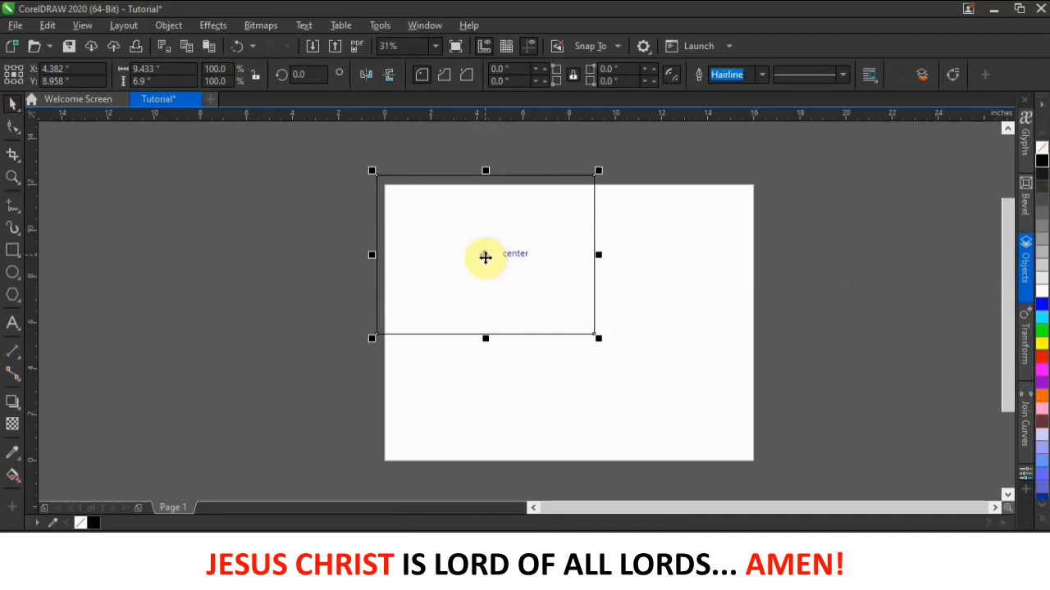
{"action": "left_click", "coordinate": [179, 27]}
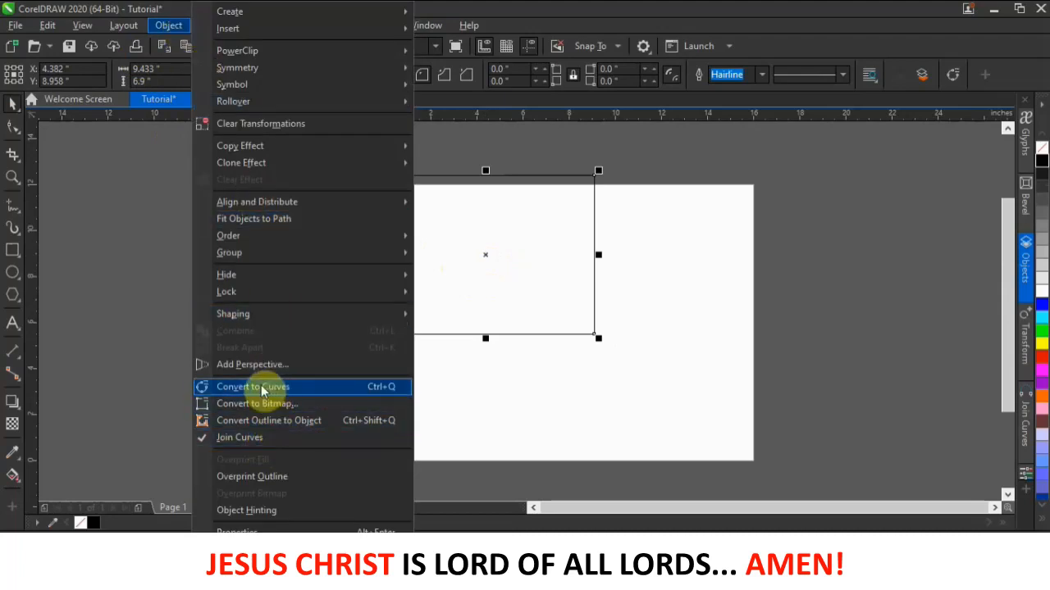
{"action": "left_click", "coordinate": [826, 243]}
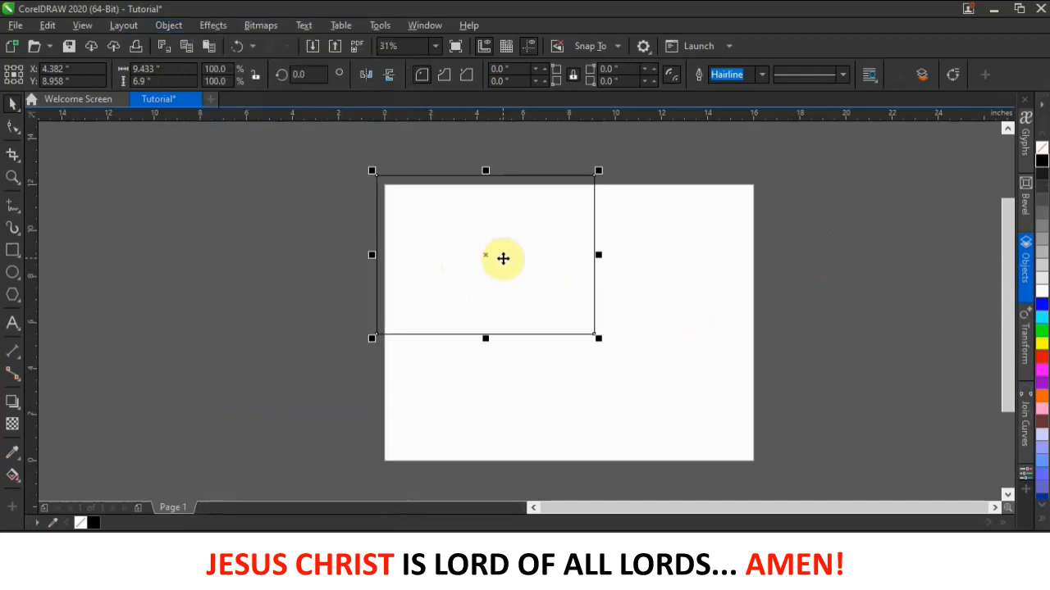
- Convert the rectangle to curves and merge its bottom-right node into the top-right, forming a right triangle
{"action": "left_click", "coordinate": [953, 75]}
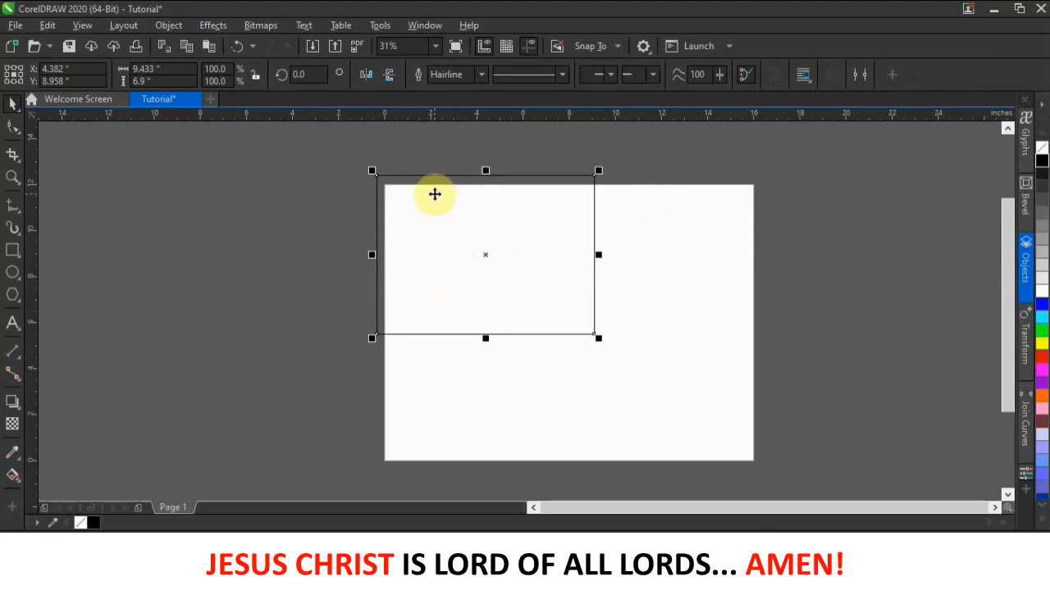
{"action": "left_click", "coordinate": [10, 132]}
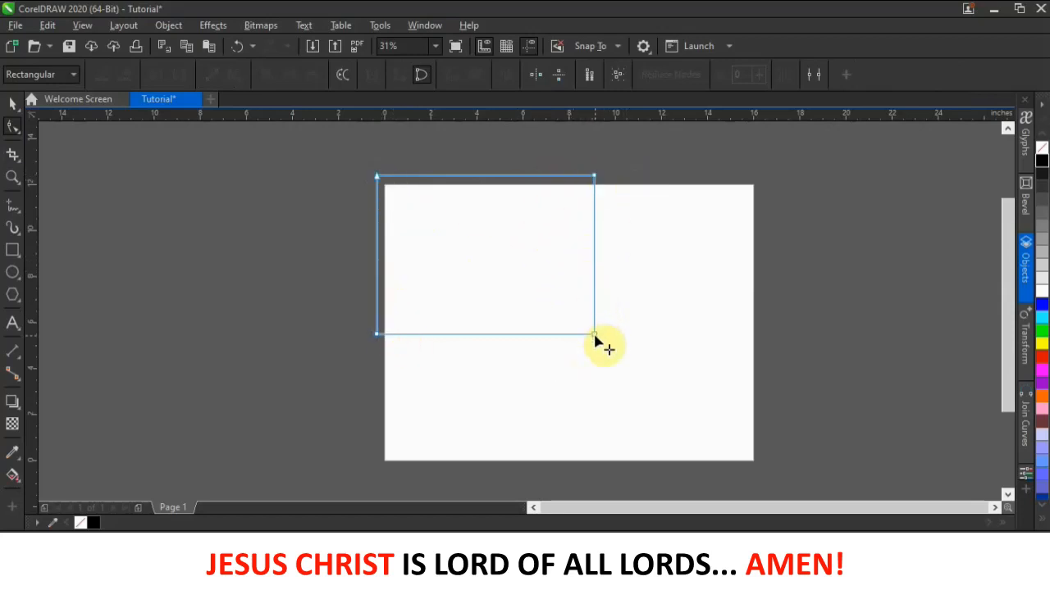
{"action": "left_click_drag", "start_coordinate": [595, 338], "coordinate": [471, 279]}
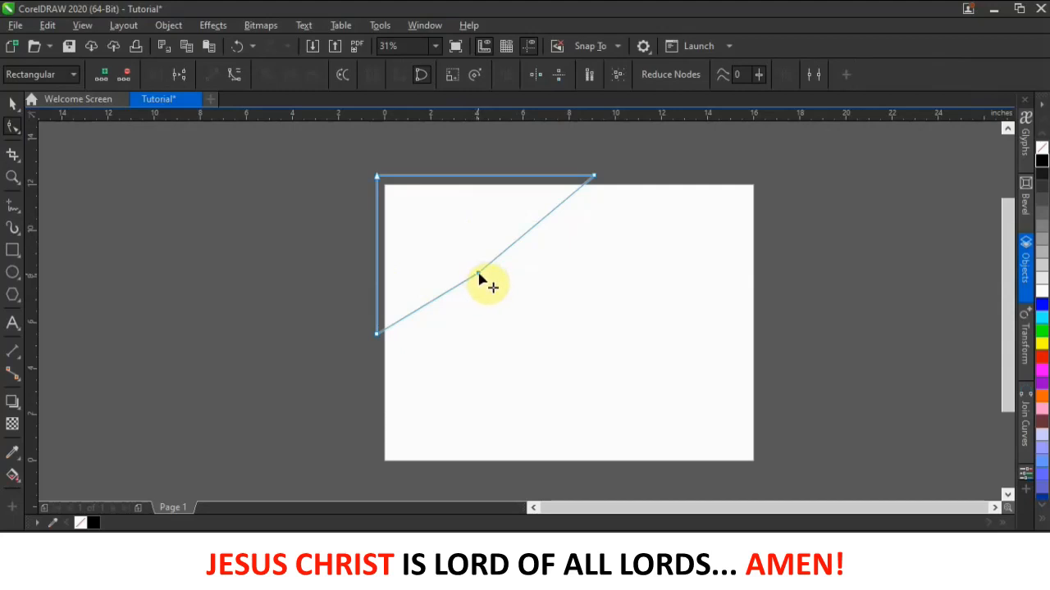
{"action": "left_click", "coordinate": [478, 279]}
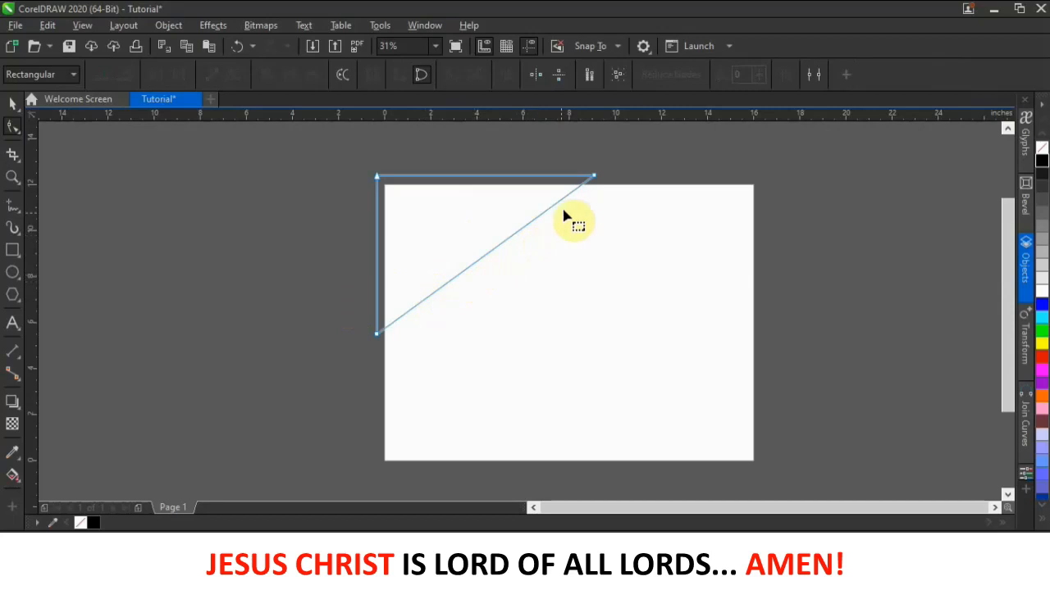
- Convert the triangle's diagonal edge to a curve and bend it into a smooth S-shape
{"action": "left_click", "coordinate": [486, 255]}
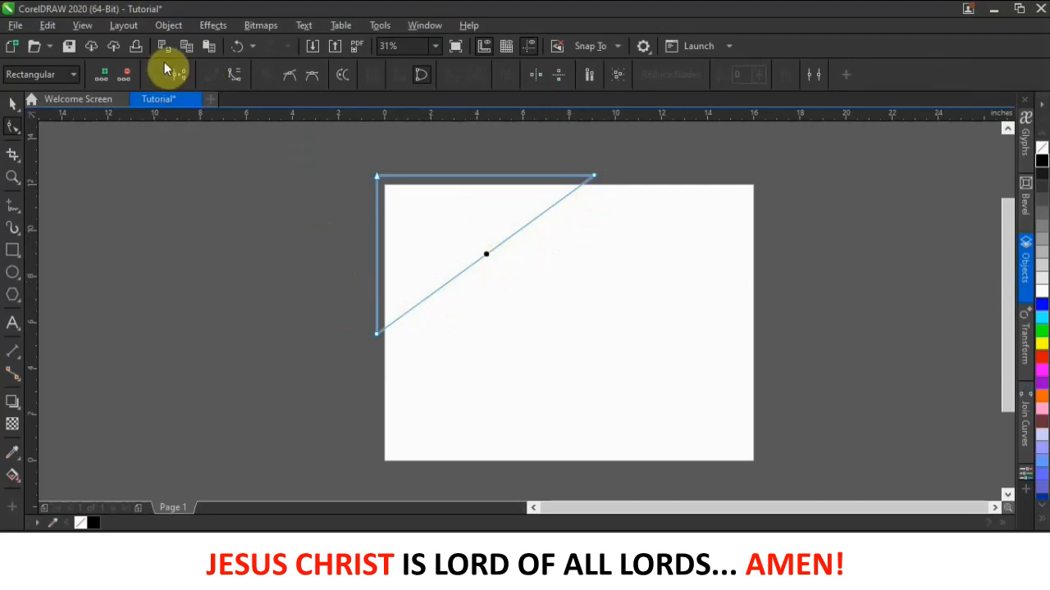
{"action": "left_click", "coordinate": [287, 202]}
{"action": "left_click", "coordinate": [487, 253]}
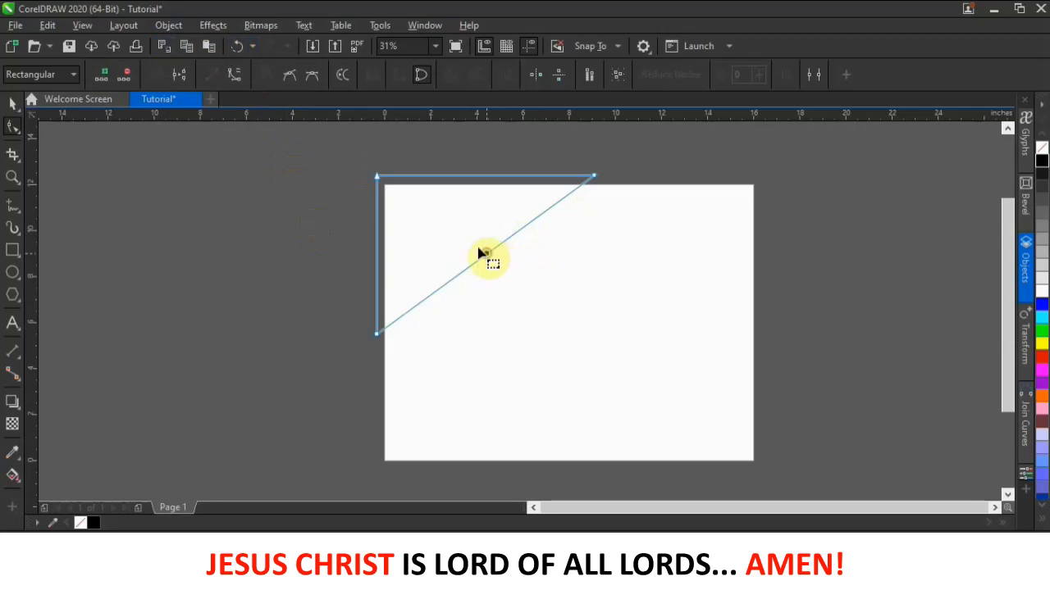
{"action": "left_click", "coordinate": [234, 76]}
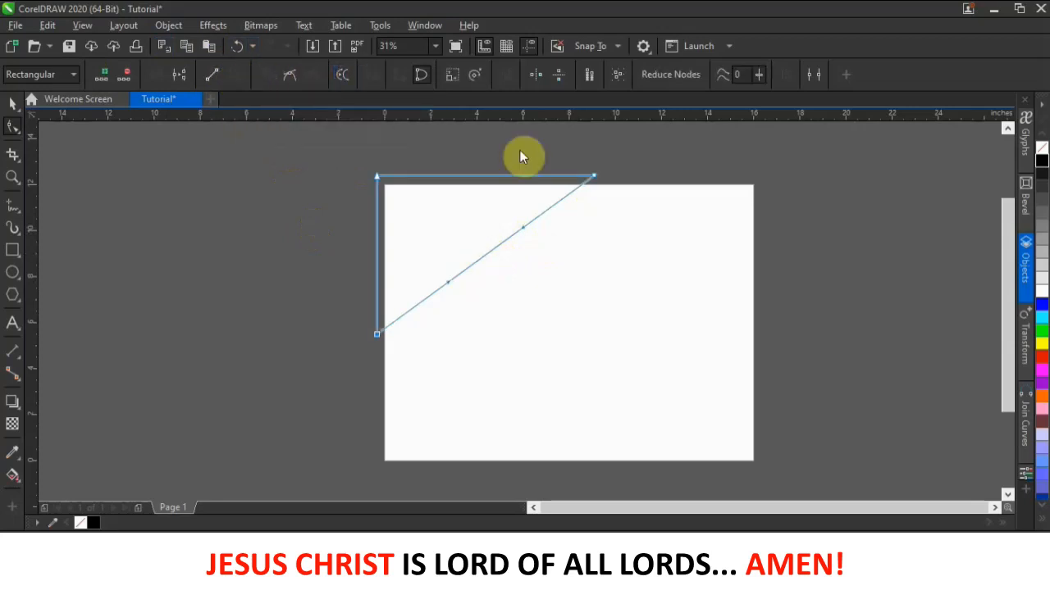
{"action": "left_click_drag", "start_coordinate": [525, 228], "coordinate": [566, 297]}
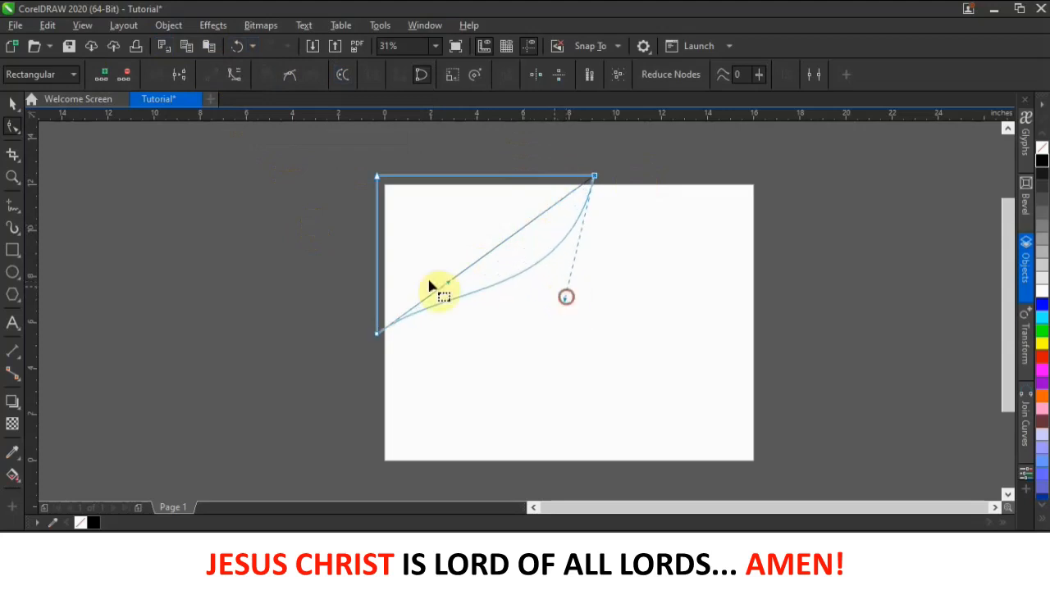
{"action": "left_click_drag", "start_coordinate": [451, 290], "coordinate": [429, 248]}
{"action": "left_click", "coordinate": [594, 178]}
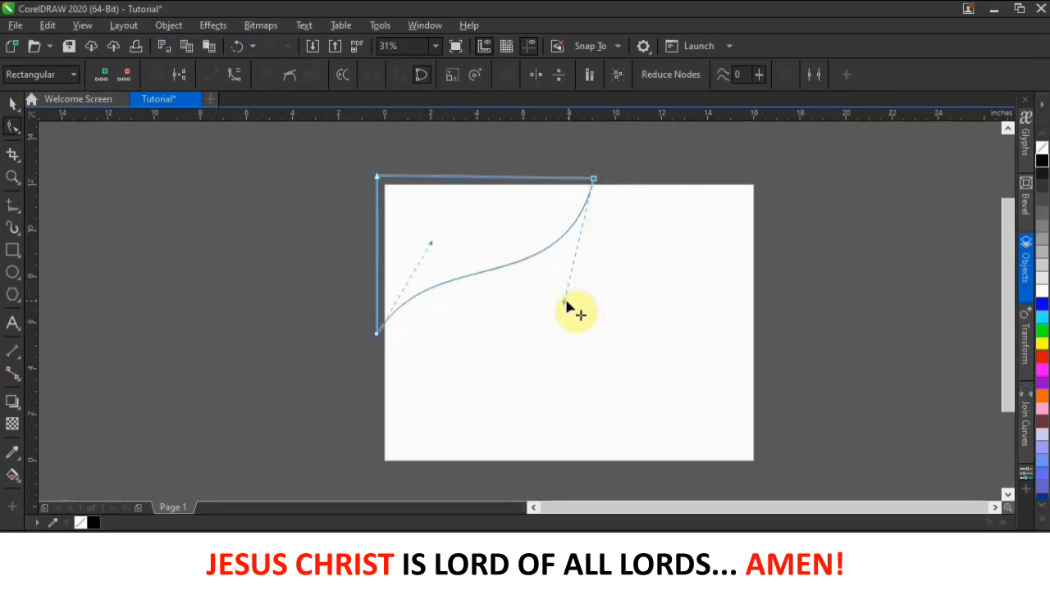
{"action": "left_click_drag", "start_coordinate": [565, 305], "coordinate": [587, 305]}
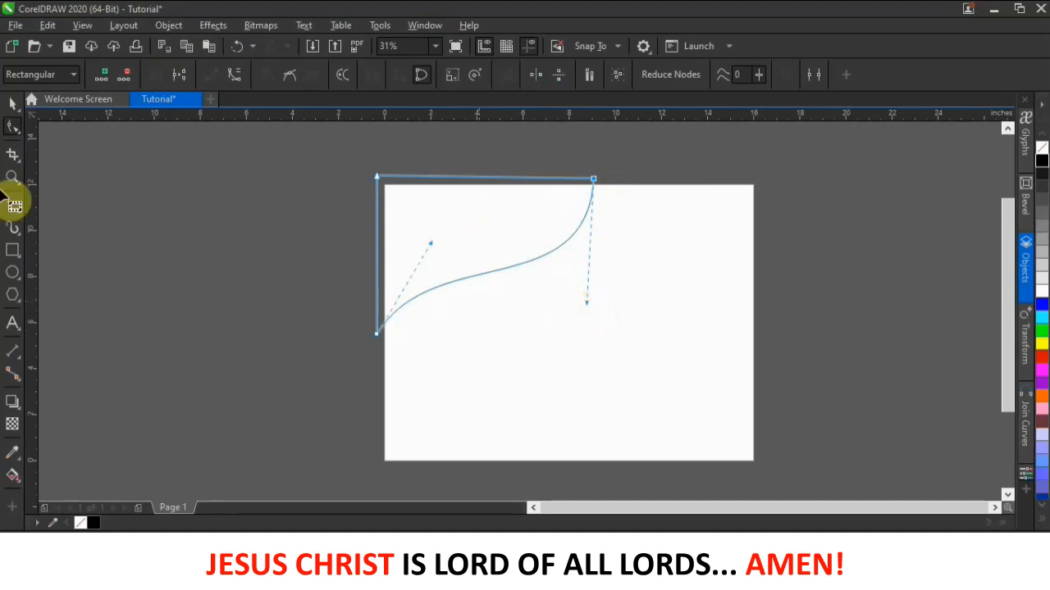
- Nudge the shape's top-left and bottom-left corner nodes slightly down and right
{"action": "left_click", "coordinate": [12, 107]}
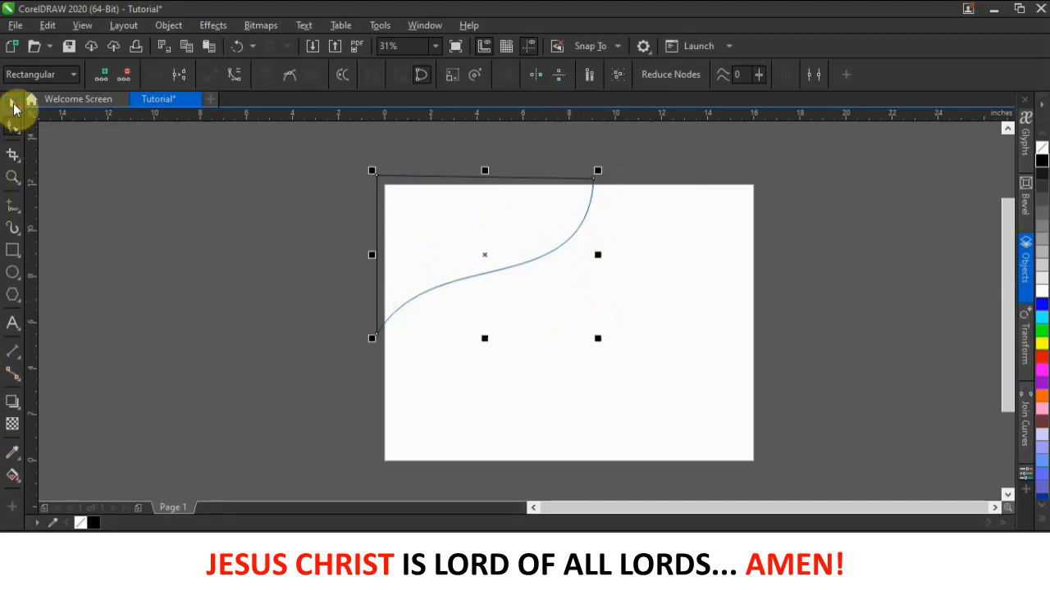
{"action": "left_click", "coordinate": [218, 293]}
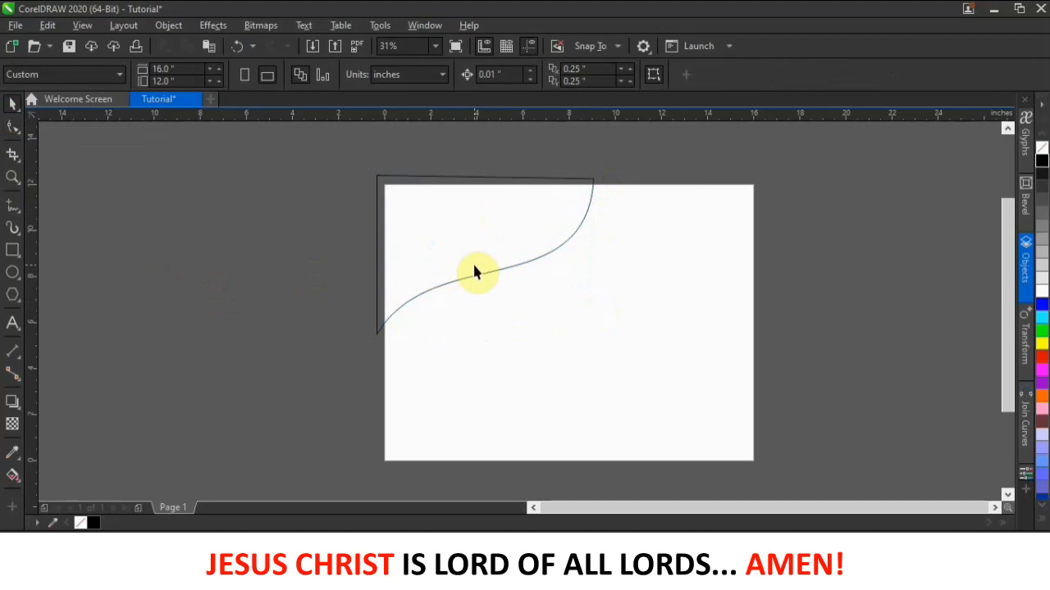
{"action": "left_click", "coordinate": [474, 269]}
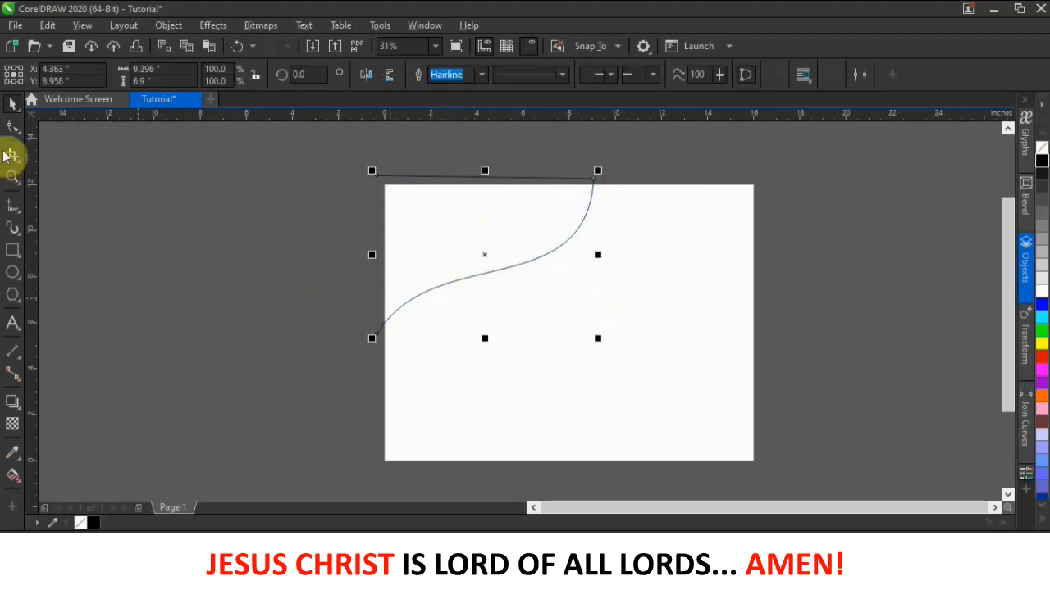
{"action": "left_click", "coordinate": [12, 125]}
{"action": "scroll", "coordinate": [379, 177], "scroll_direction": "up", "scroll_amount": 2}
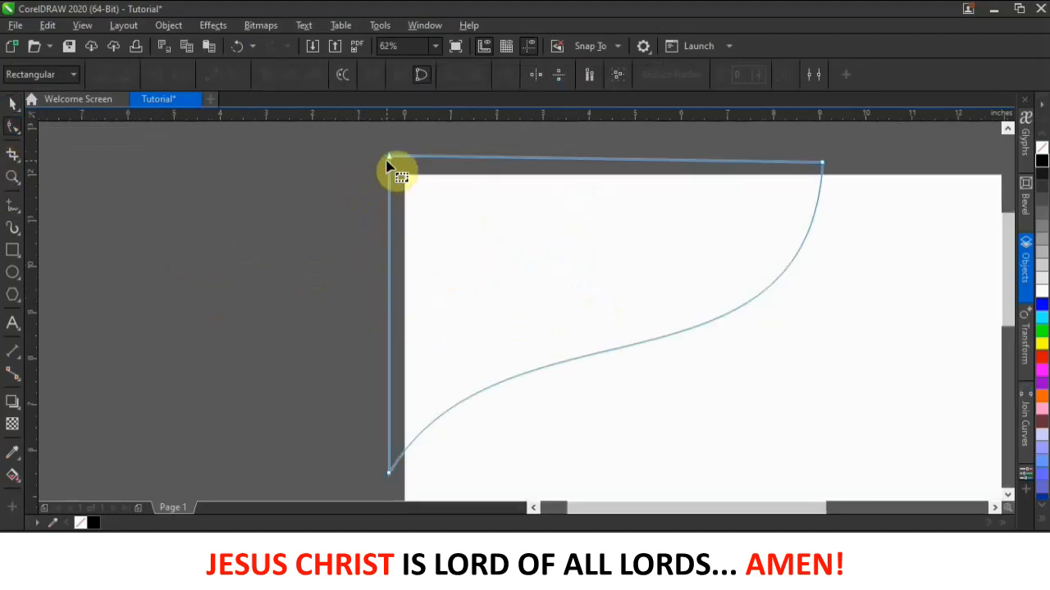
{"action": "left_click_drag", "start_coordinate": [389, 155], "coordinate": [393, 164]}
{"action": "left_click", "coordinate": [392, 476]}
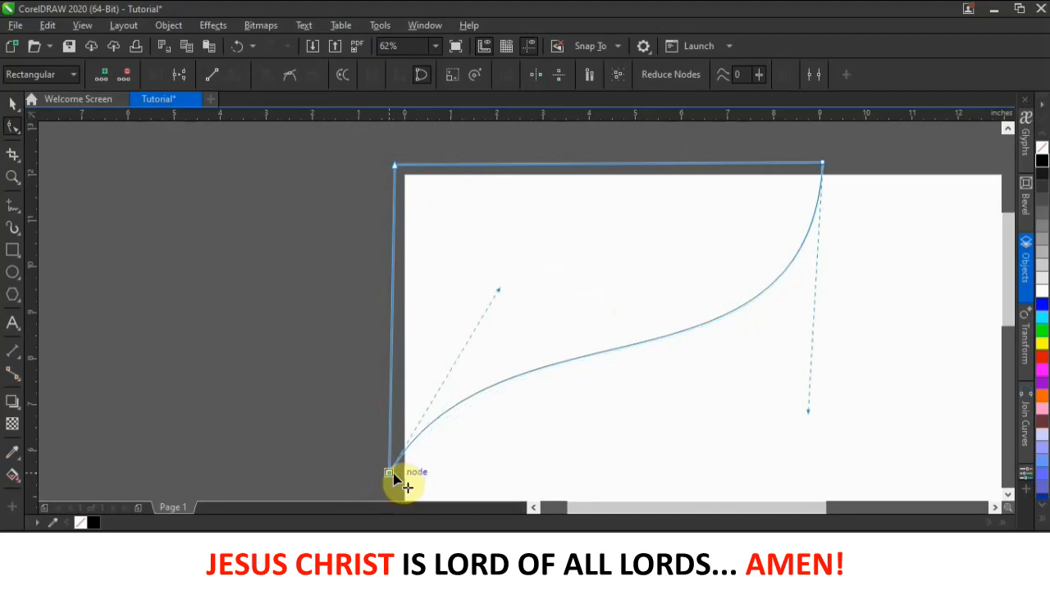
{"action": "left_click_drag", "start_coordinate": [396, 480], "coordinate": [404, 483]}
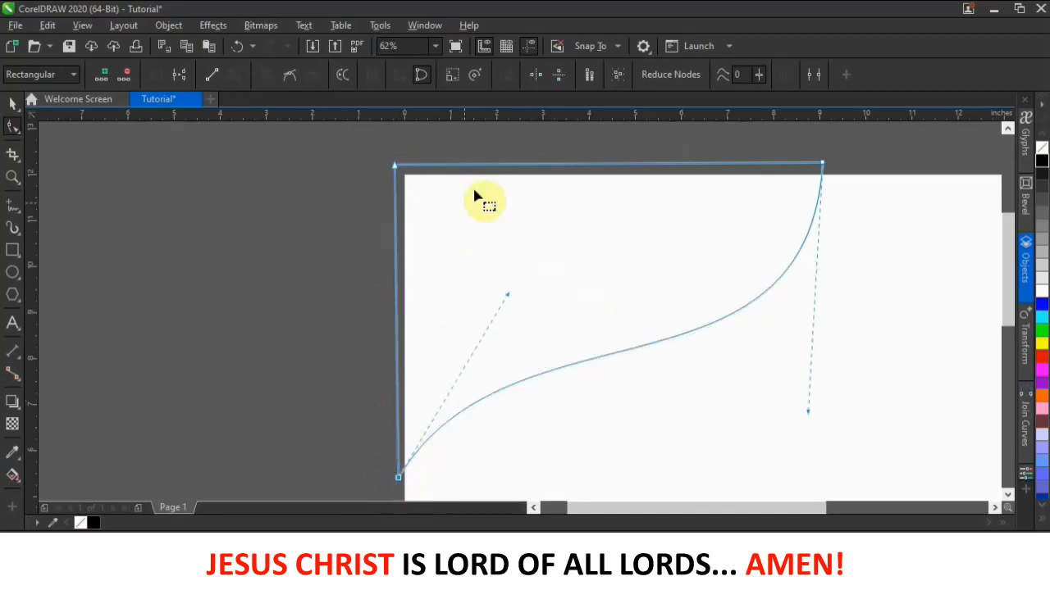
{"action": "scroll", "coordinate": [574, 201], "scroll_direction": "down", "scroll_amount": 4}
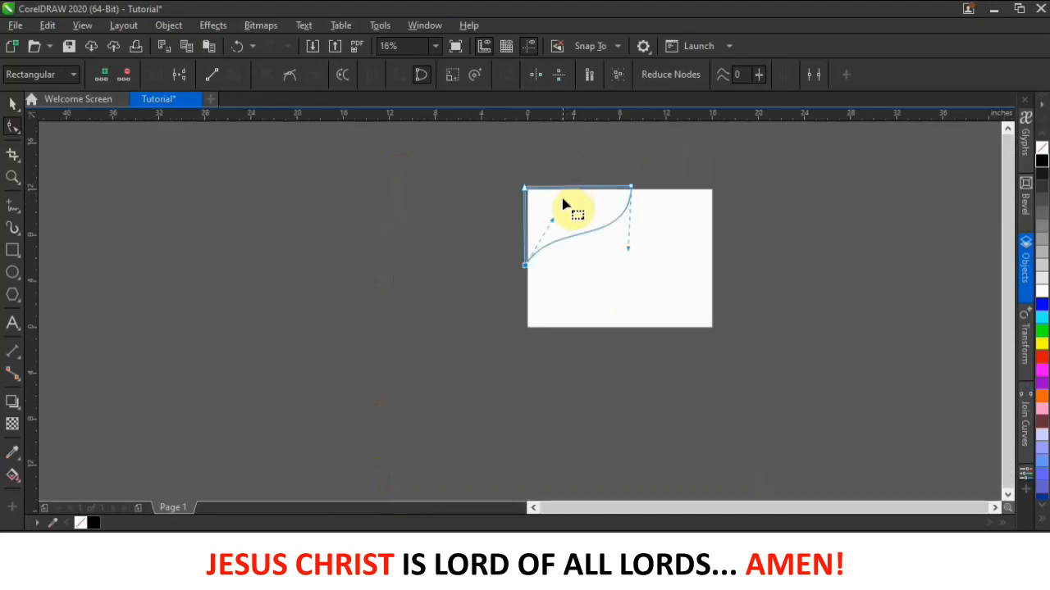
{"action": "left_click", "coordinate": [16, 105]}
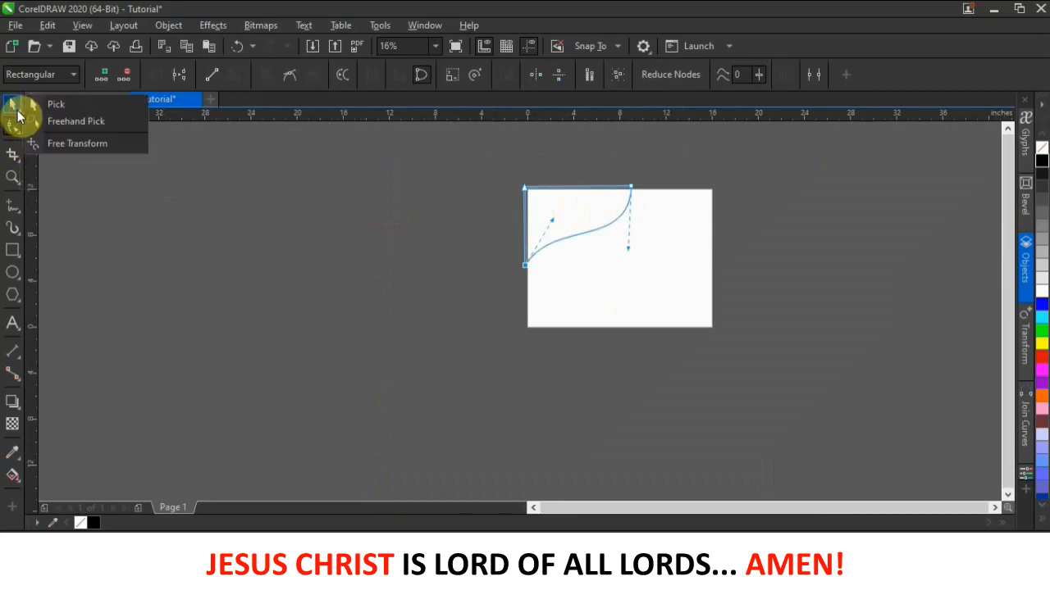
{"action": "left_click", "coordinate": [67, 106]}
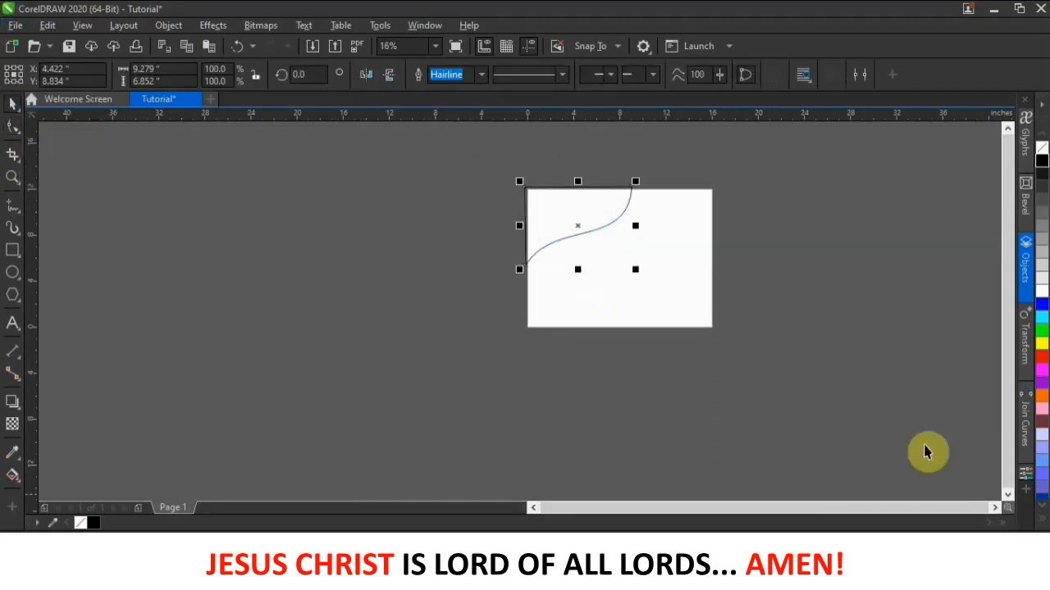
- Draw two small sample rectangles side by side left of the page
{"action": "scroll", "coordinate": [601, 198], "scroll_direction": "up", "scroll_amount": 1}
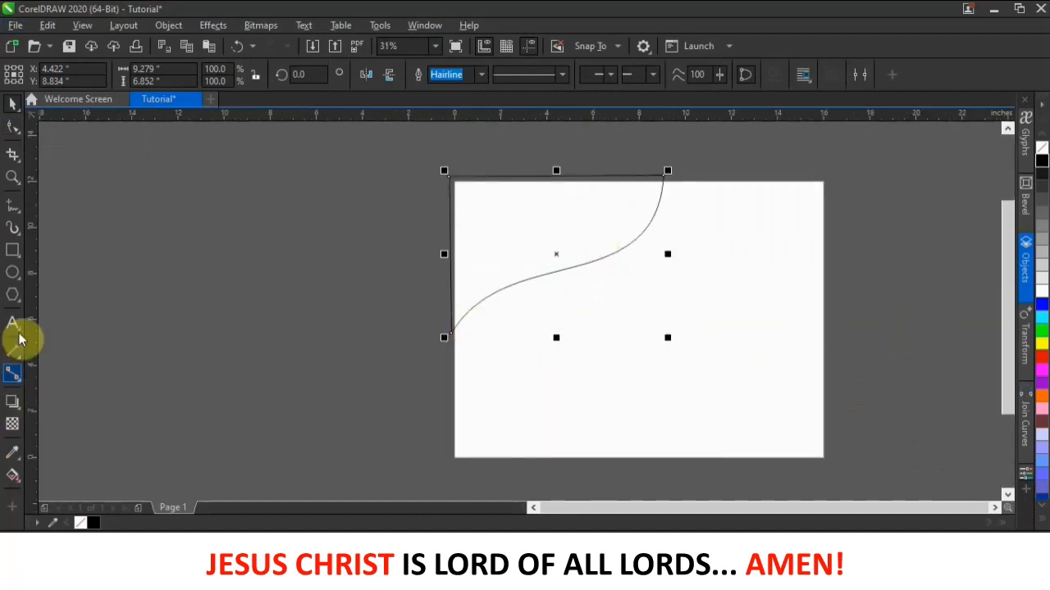
{"action": "left_click", "coordinate": [12, 251]}
{"action": "left_click_drag", "start_coordinate": [154, 355], "coordinate": [197, 408]}
{"action": "left_click_drag", "start_coordinate": [207, 357], "coordinate": [248, 401]}
{"action": "left_click", "coordinate": [10, 103]}
{"action": "left_click", "coordinate": [114, 217]}
{"action": "left_click", "coordinate": [186, 371]}
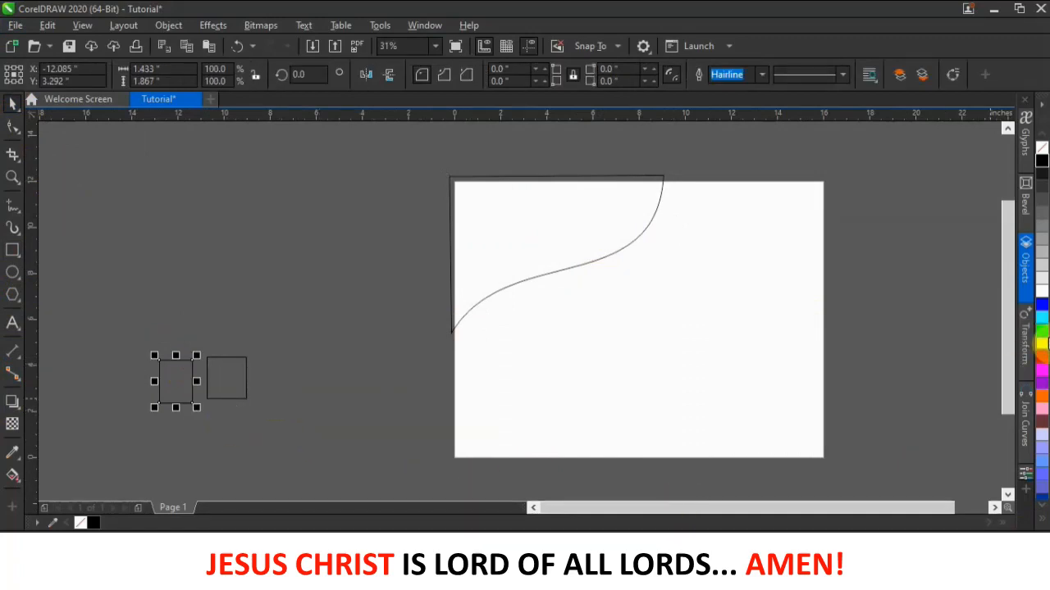
- Fill the left sample rectangle with a dark green picked in Edit Fill
{"action": "left_click", "coordinate": [1043, 332]}
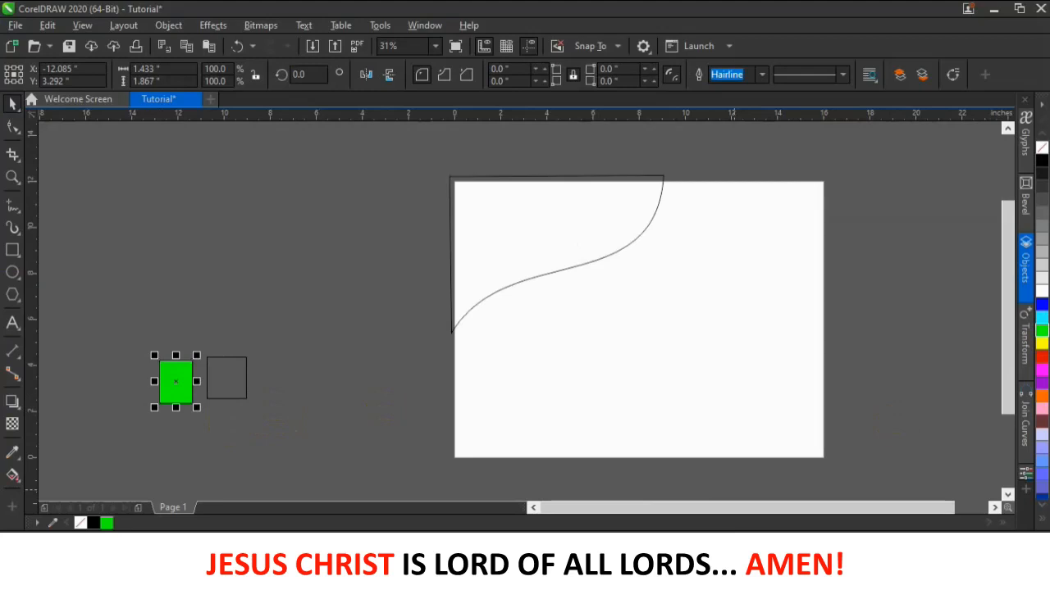
{"action": "key", "text": "shift+F11"}
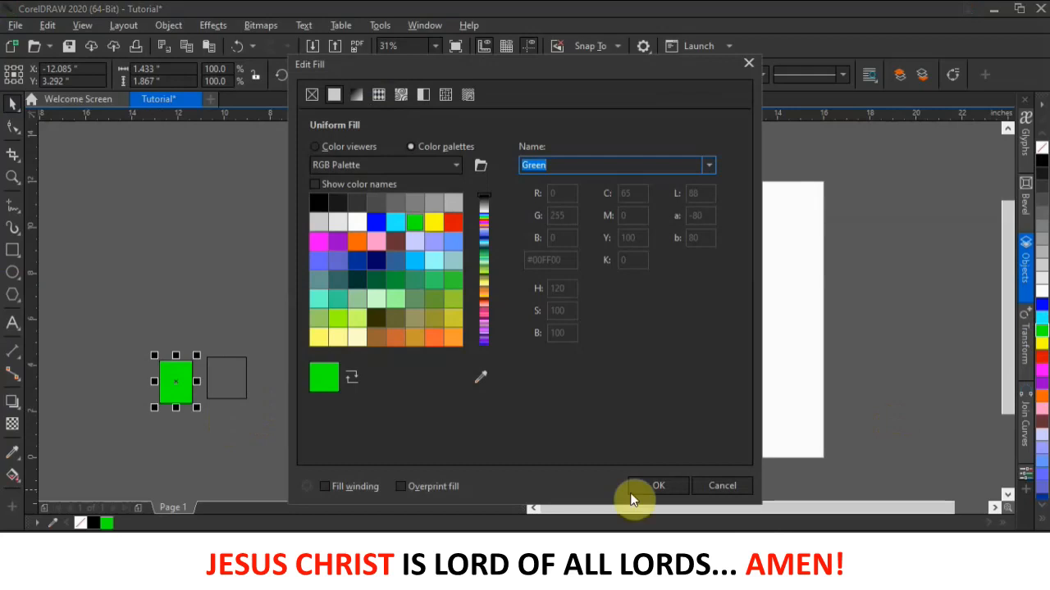
{"action": "left_click", "coordinate": [315, 146]}
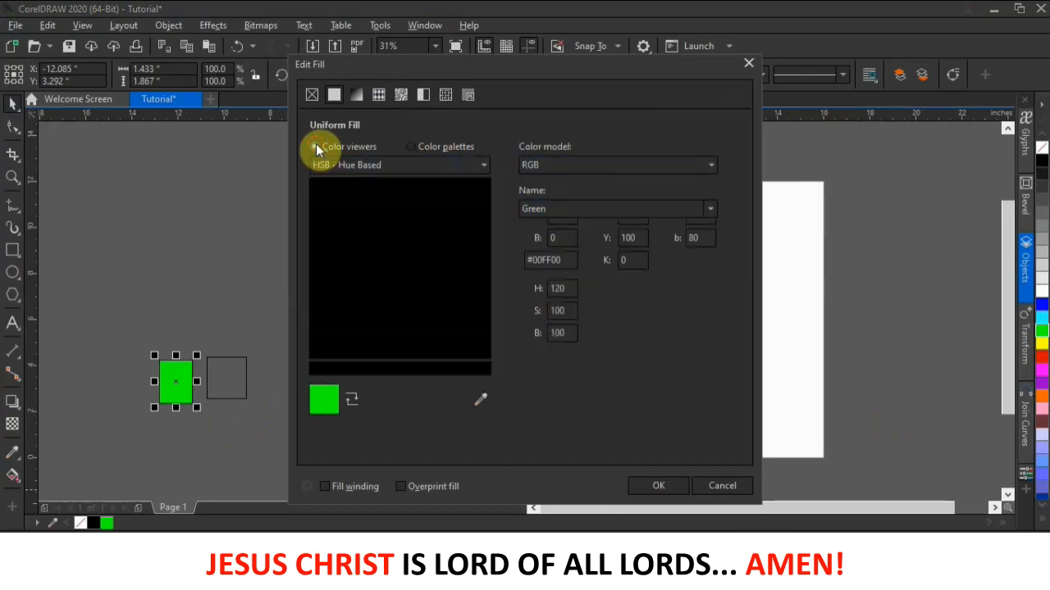
{"action": "left_click", "coordinate": [483, 311]}
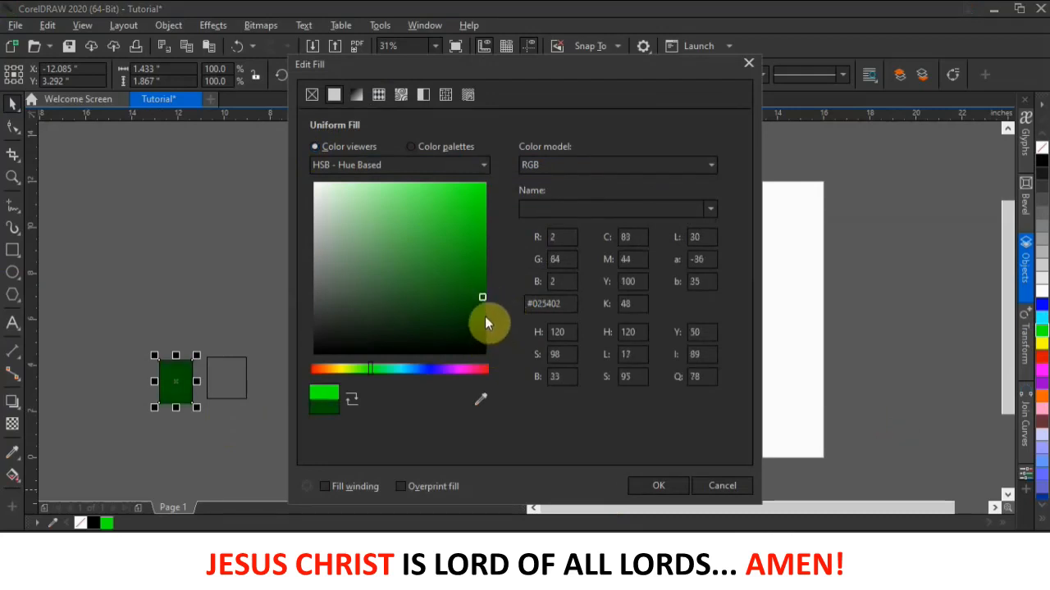
{"action": "left_click", "coordinate": [653, 486]}
{"action": "left_click", "coordinate": [279, 387]}
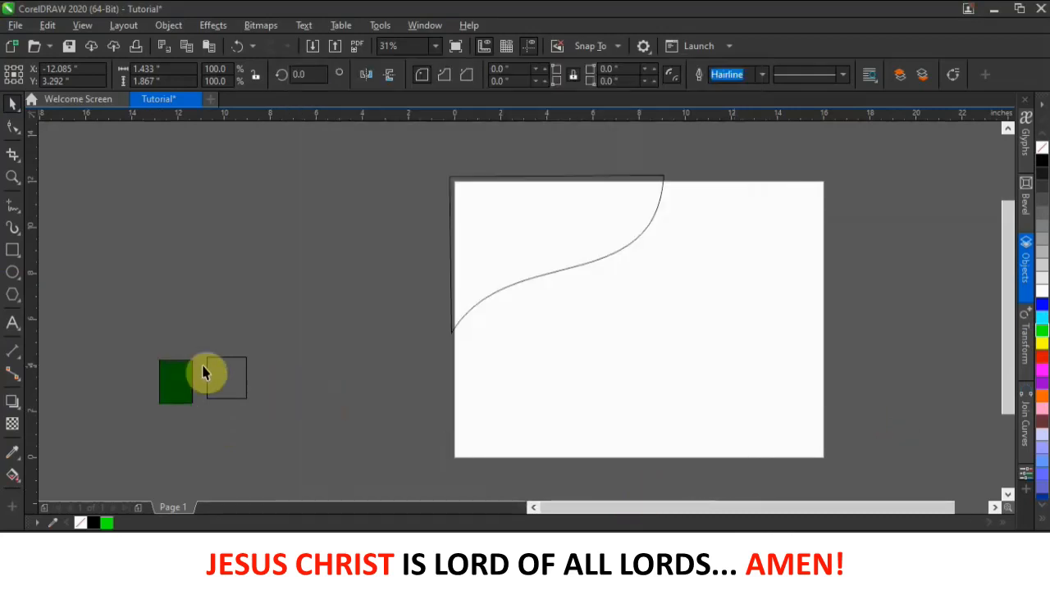
- Fill the second sample with orange #FFAE00 and move both samples slightly down-left
{"action": "left_click", "coordinate": [228, 377]}
{"action": "left_click", "coordinate": [1043, 343]}
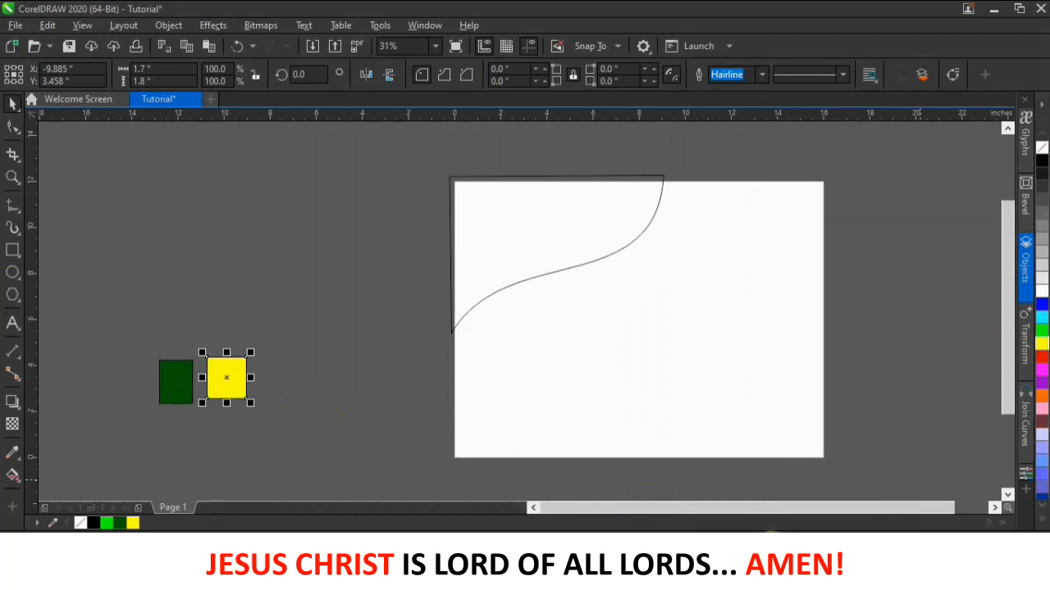
{"action": "double_click", "coordinate": [769, 547]}
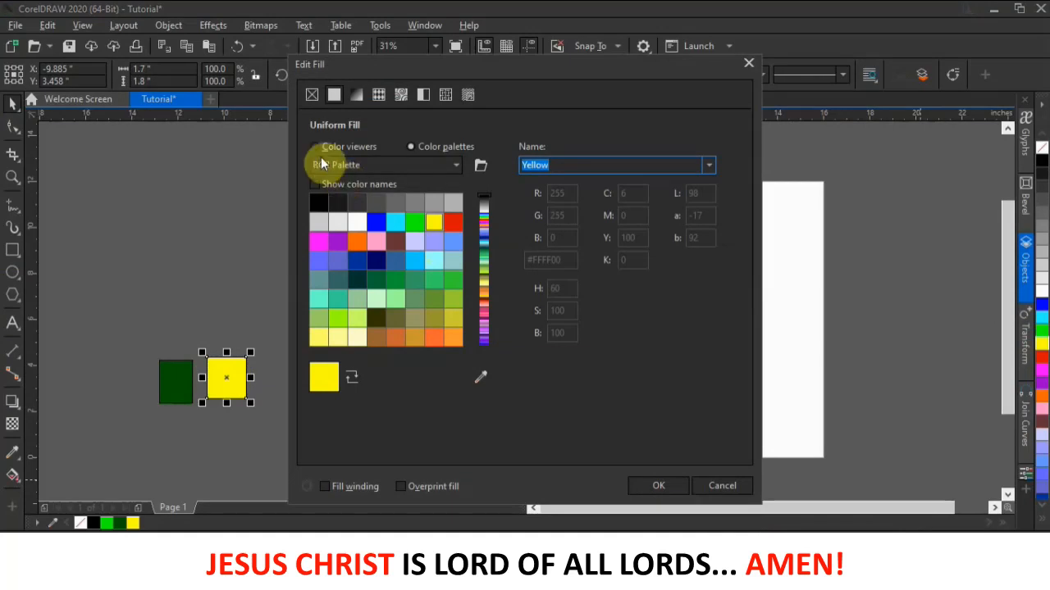
{"action": "left_click", "coordinate": [317, 148]}
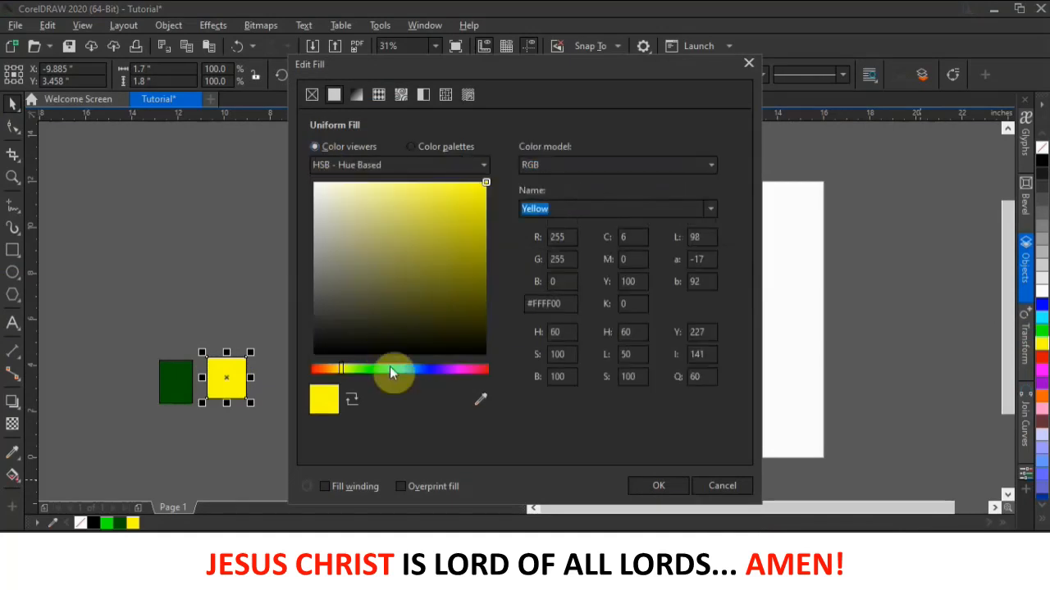
{"action": "left_click", "coordinate": [332, 370]}
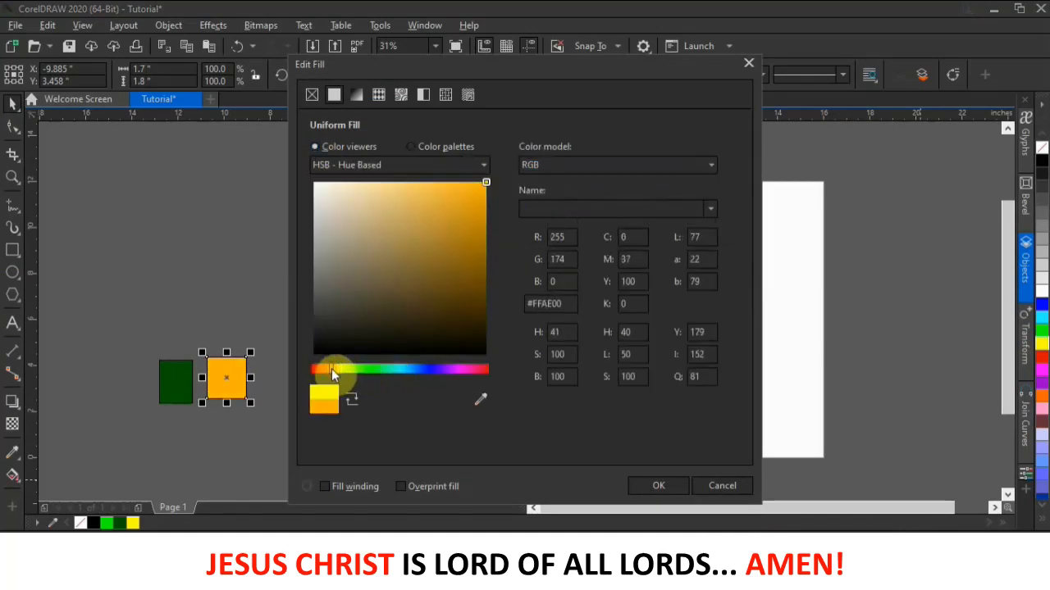
{"action": "left_click", "coordinate": [657, 488]}
{"action": "left_click", "coordinate": [226, 302]}
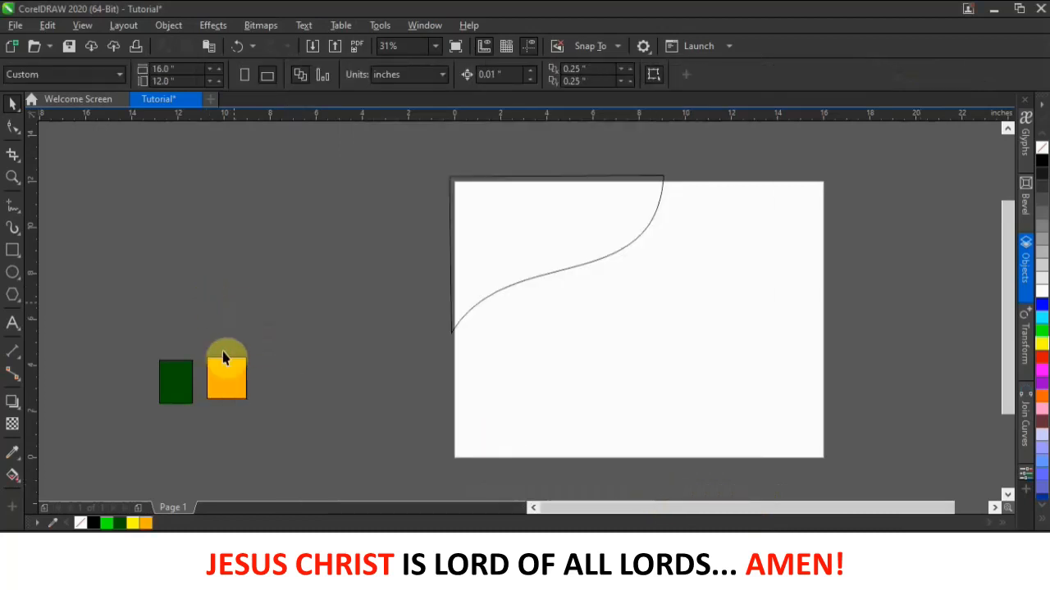
{"action": "left_click_drag", "start_coordinate": [222, 381], "coordinate": [169, 392]}
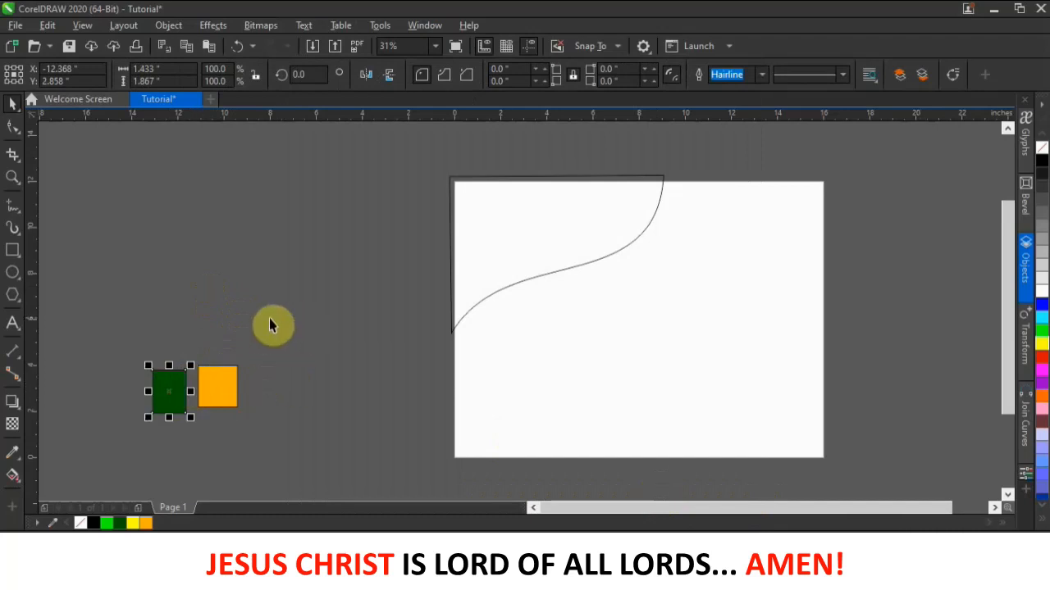
- Fill the S-curve shape with the dark green document swatch and remove its outline
{"action": "left_click", "coordinate": [563, 240]}
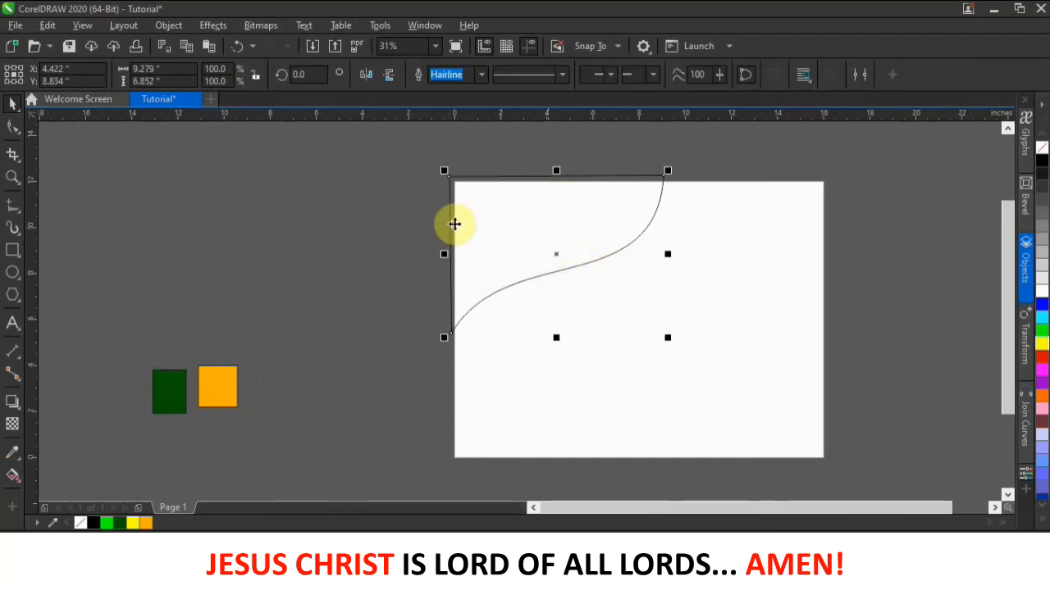
{"action": "left_click", "coordinate": [121, 524]}
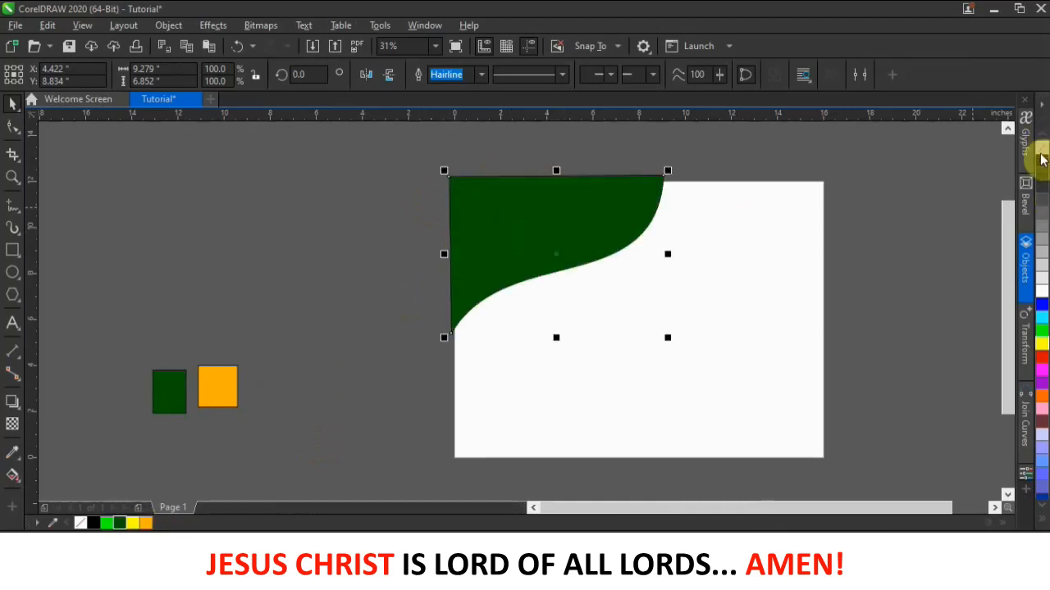
{"action": "right_click", "coordinate": [1041, 151]}
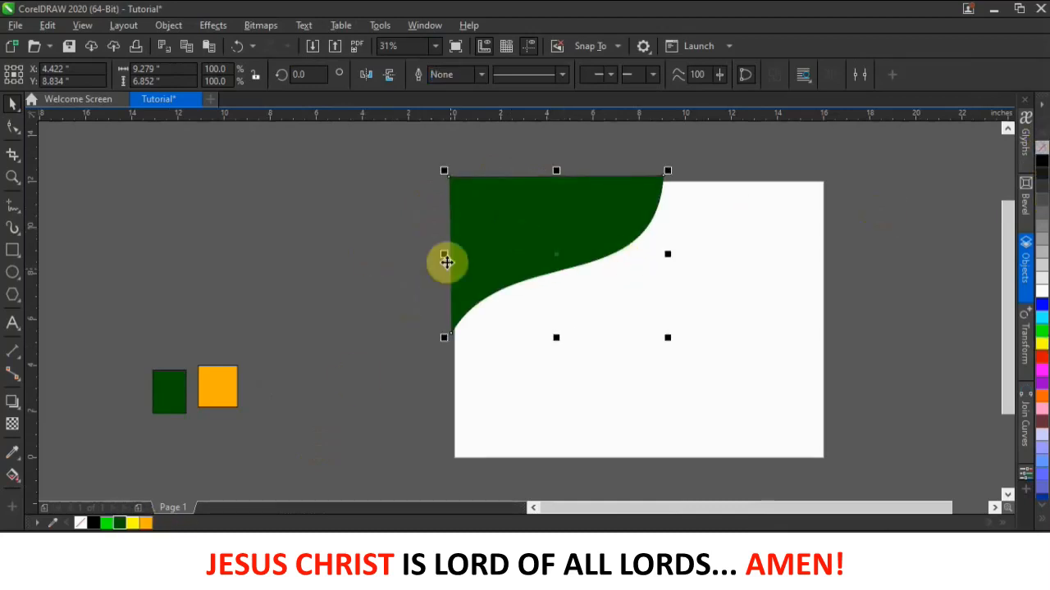
{"action": "left_click", "coordinate": [90, 148]}
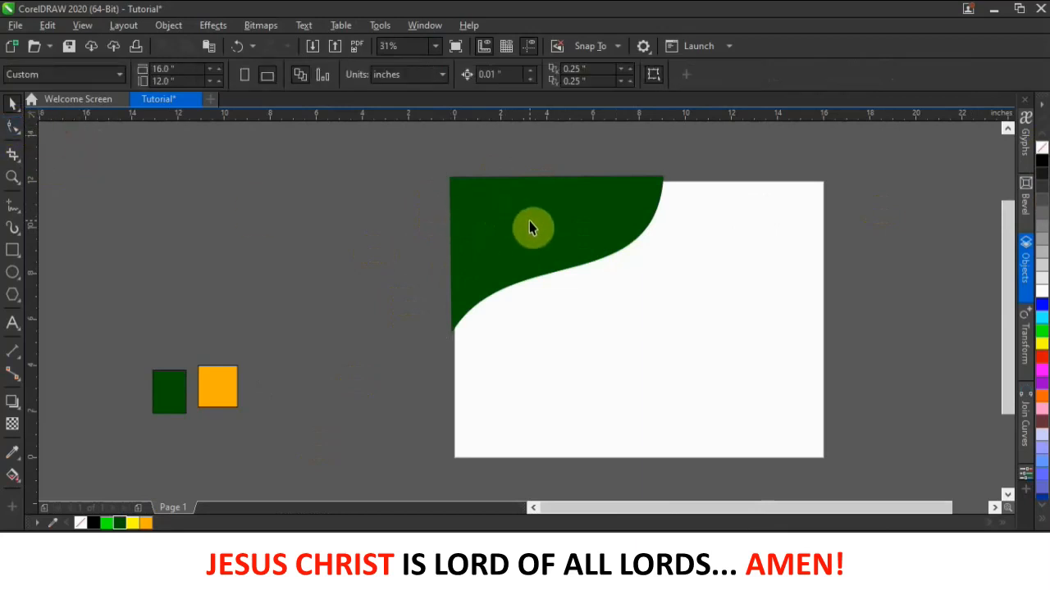
{"action": "mouse_move", "coordinate": [535, 221]}
{"action": "left_mouse_down"}
{"action": "mouse_move", "coordinate": [498, 217]}
{"action": "mouse_move", "coordinate": [534, 219]}
{"action": "left_mouse_up"}
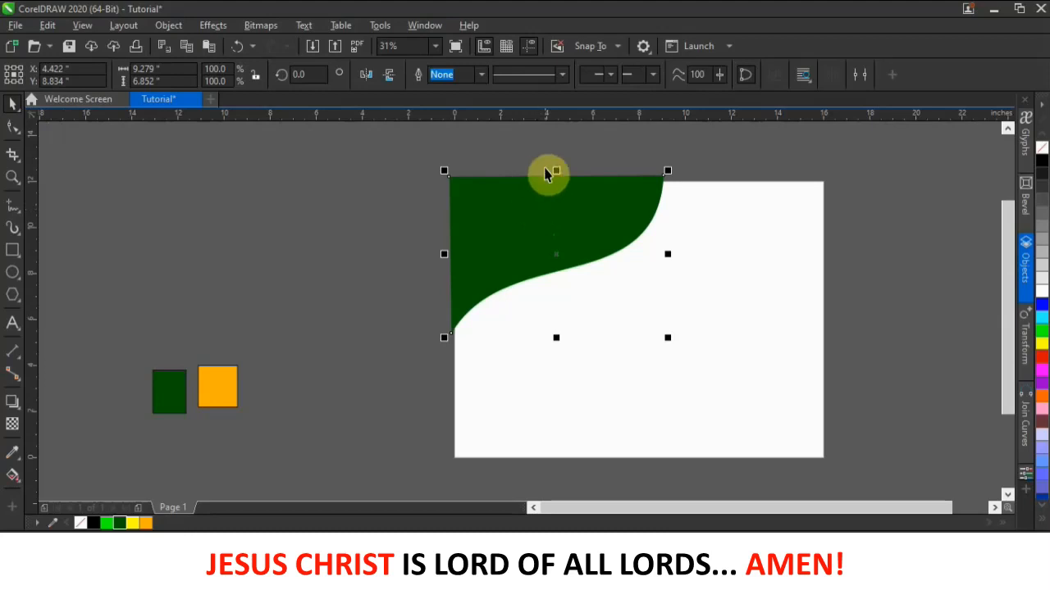
- Drag-copy the green shape sideways and back, undoing the unwanted move
{"action": "left_click_drag", "start_coordinate": [541, 227], "coordinate": [439, 226]}
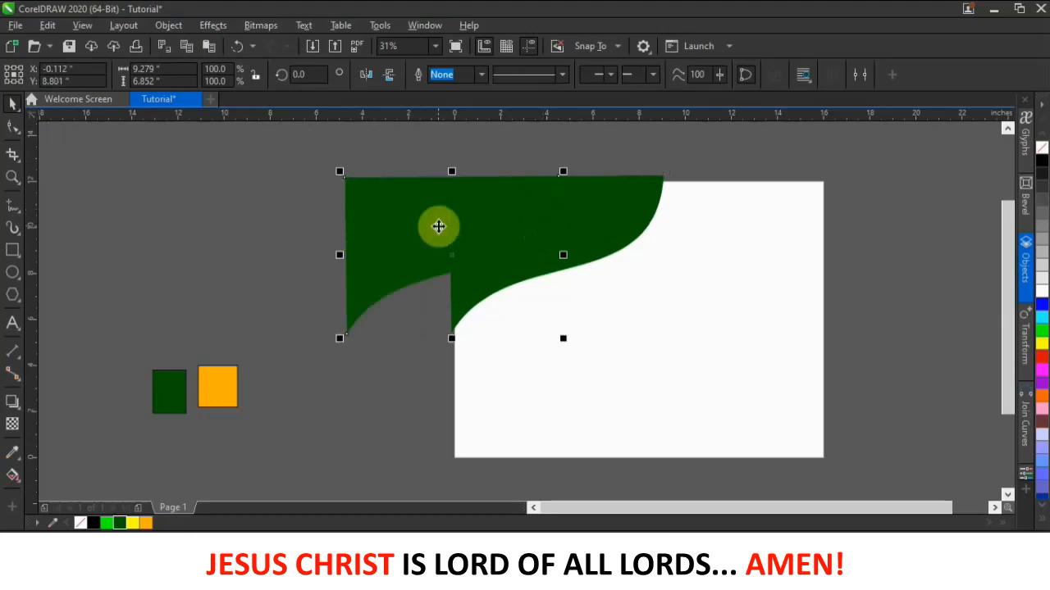
{"action": "key", "text": "ctrl+z"}
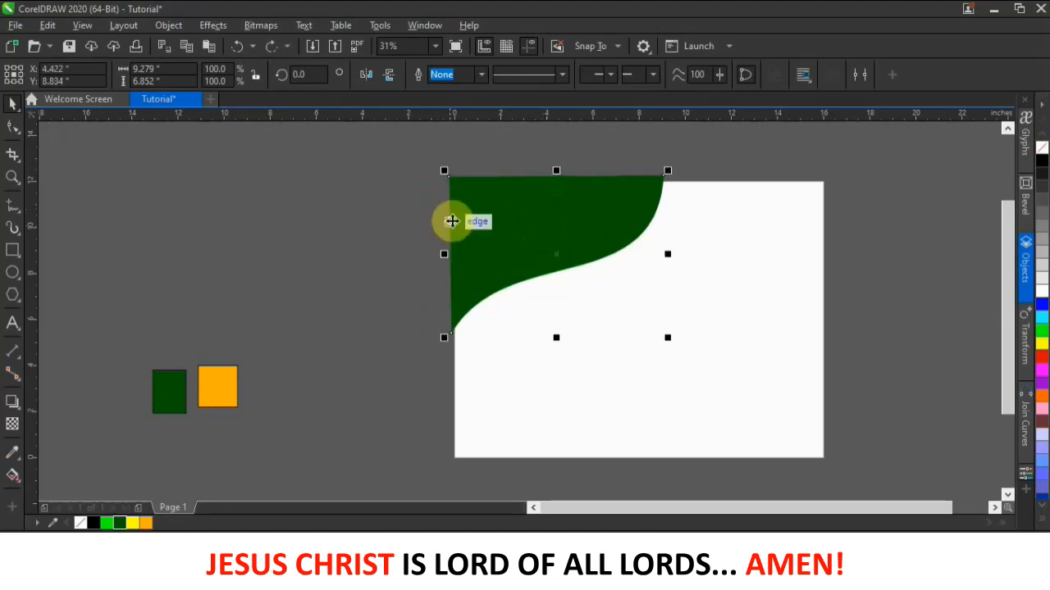
{"action": "left_click", "coordinate": [613, 155]}
{"action": "left_click_drag", "start_coordinate": [594, 205], "coordinate": [518, 205]}
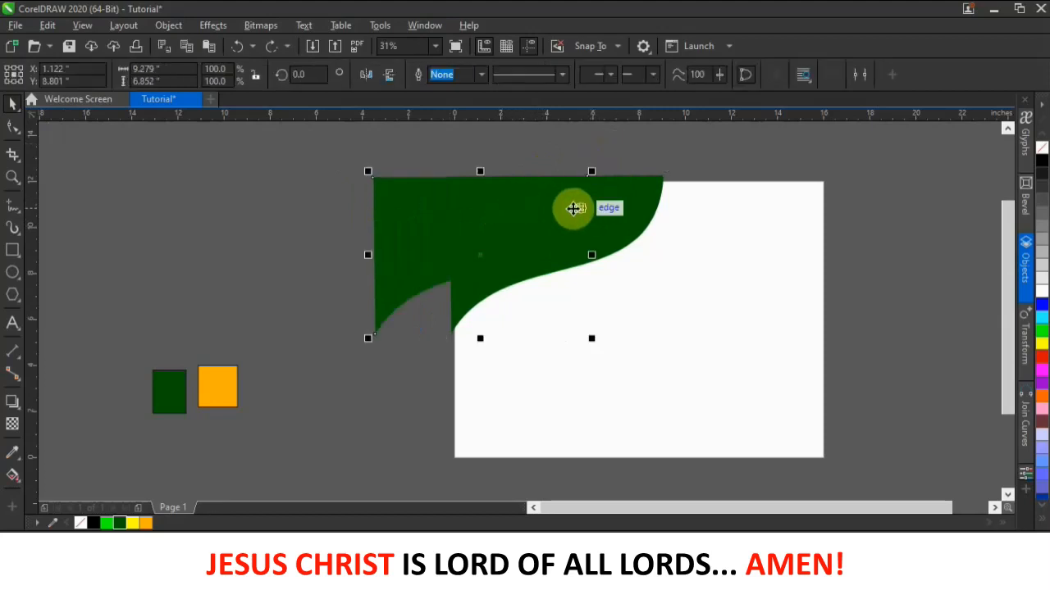
{"action": "left_click_drag", "start_coordinate": [592, 207], "coordinate": [637, 222]}
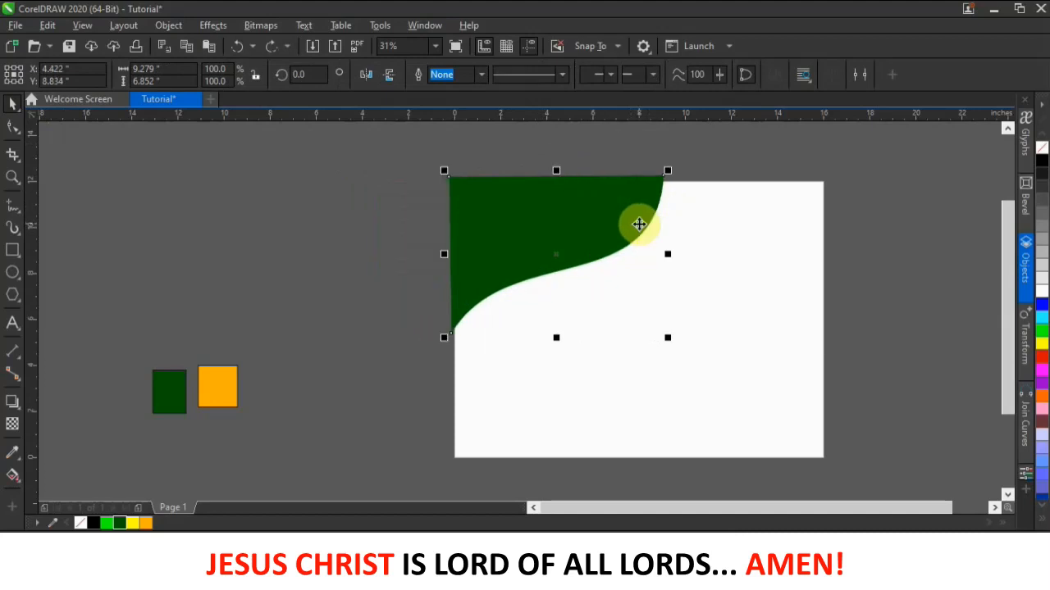
{"action": "left_click", "coordinate": [601, 156]}
{"action": "left_click", "coordinate": [590, 215]}
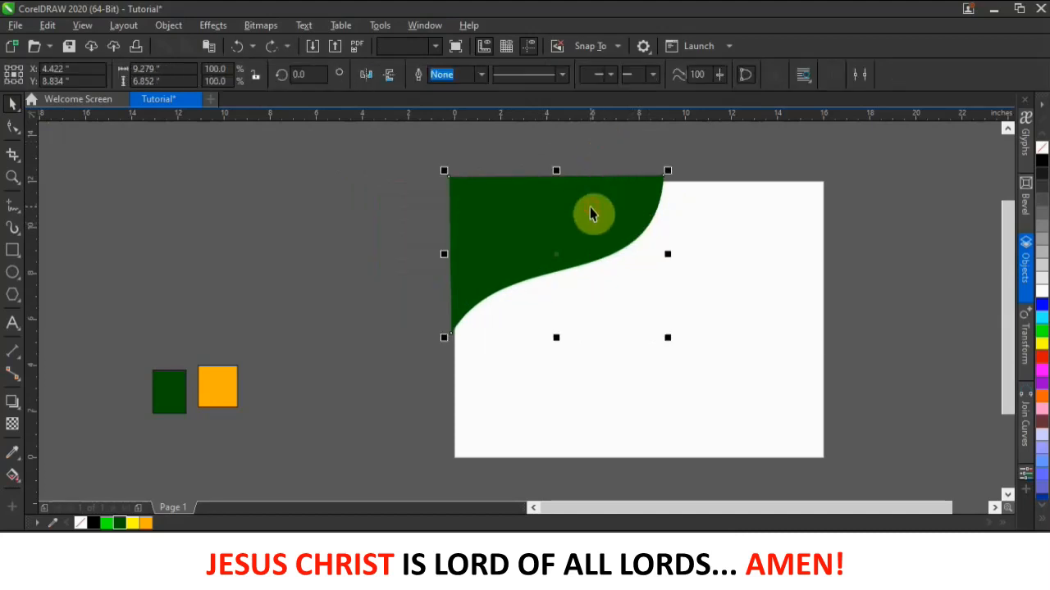
{"action": "right_click", "coordinate": [81, 522]}
{"action": "left_click", "coordinate": [573, 218], "text": "alt"}
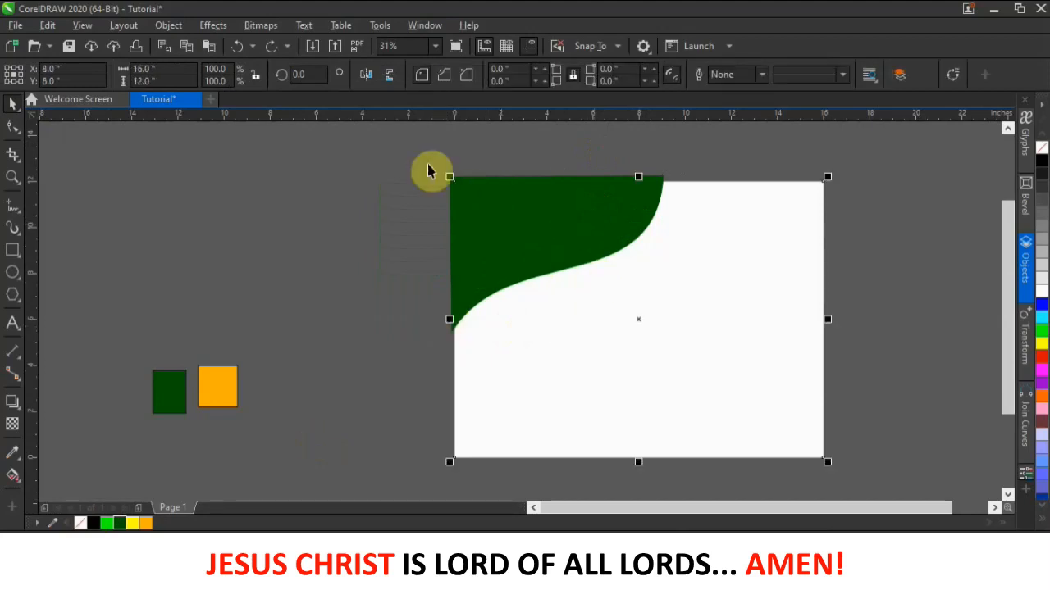
{"action": "left_click", "coordinate": [525, 225]}
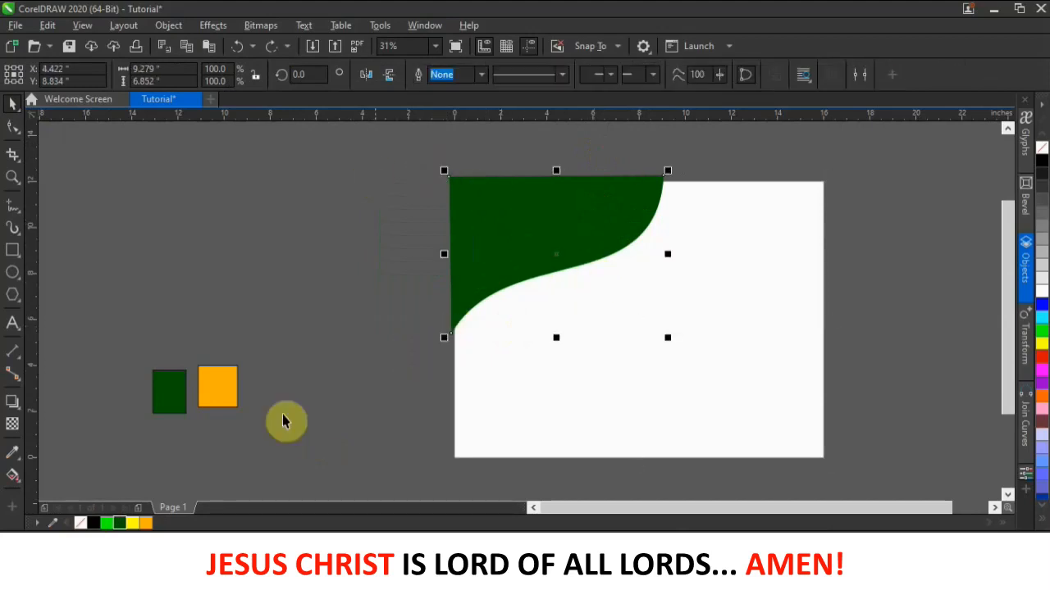
- Apply orange and drag the green shape left, leaving an orange copy in place
{"action": "right_click", "coordinate": [145, 523]}
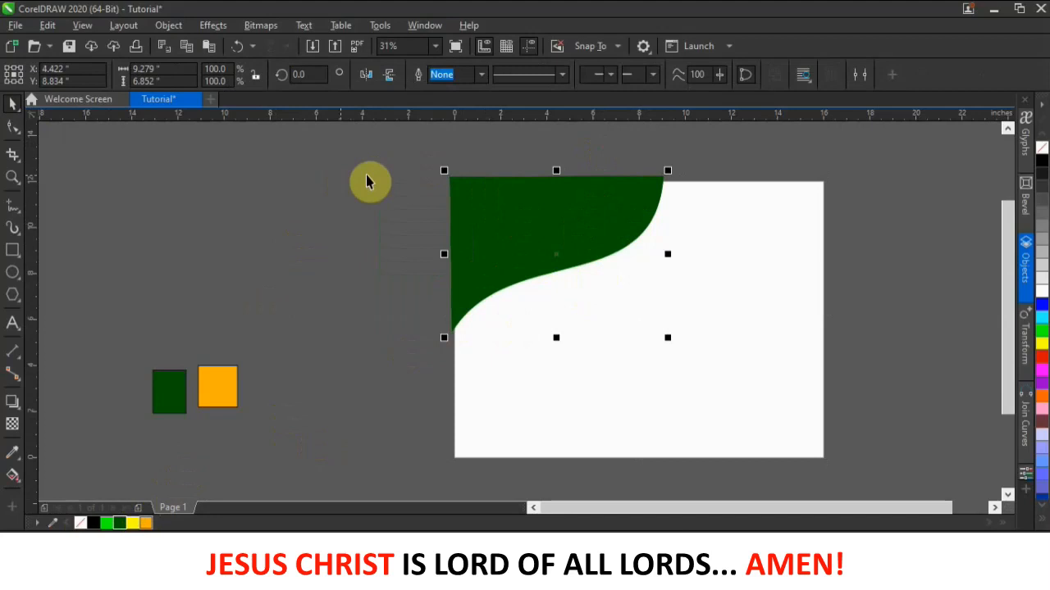
{"action": "left_click", "coordinate": [505, 142]}
{"action": "left_click", "coordinate": [497, 220]}
{"action": "left_click_drag", "start_coordinate": [496, 216], "coordinate": [485, 202]}
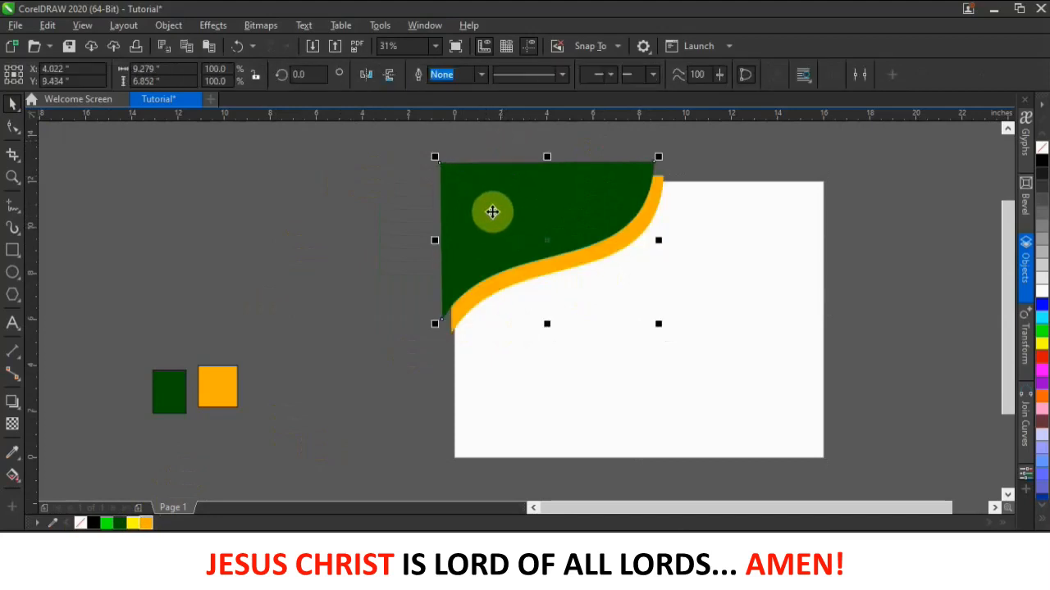
{"action": "key", "text": "ctrl+z"}
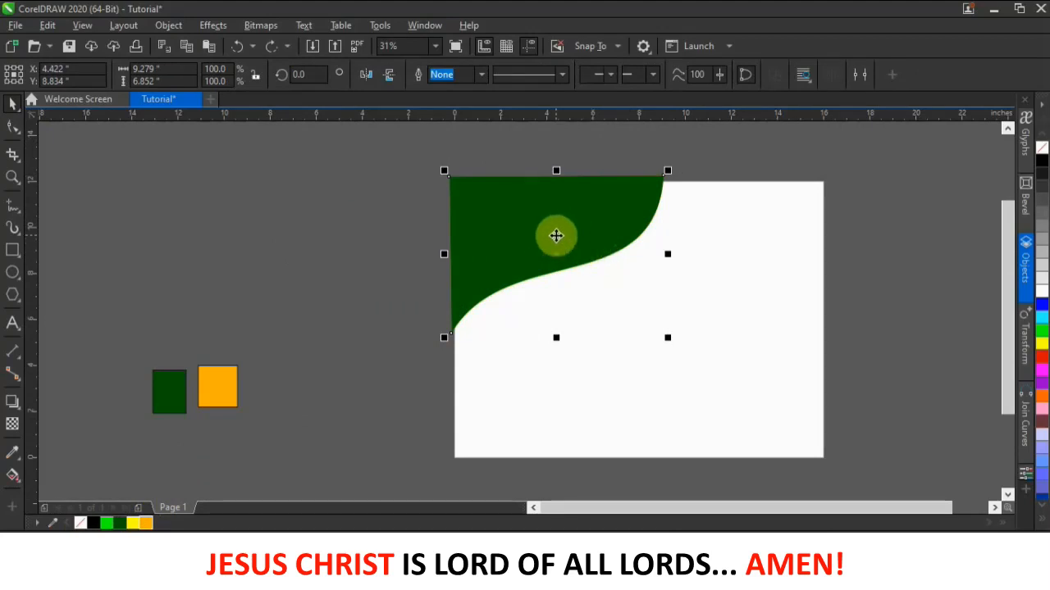
{"action": "left_click_drag", "start_coordinate": [547, 239], "coordinate": [439, 238]}
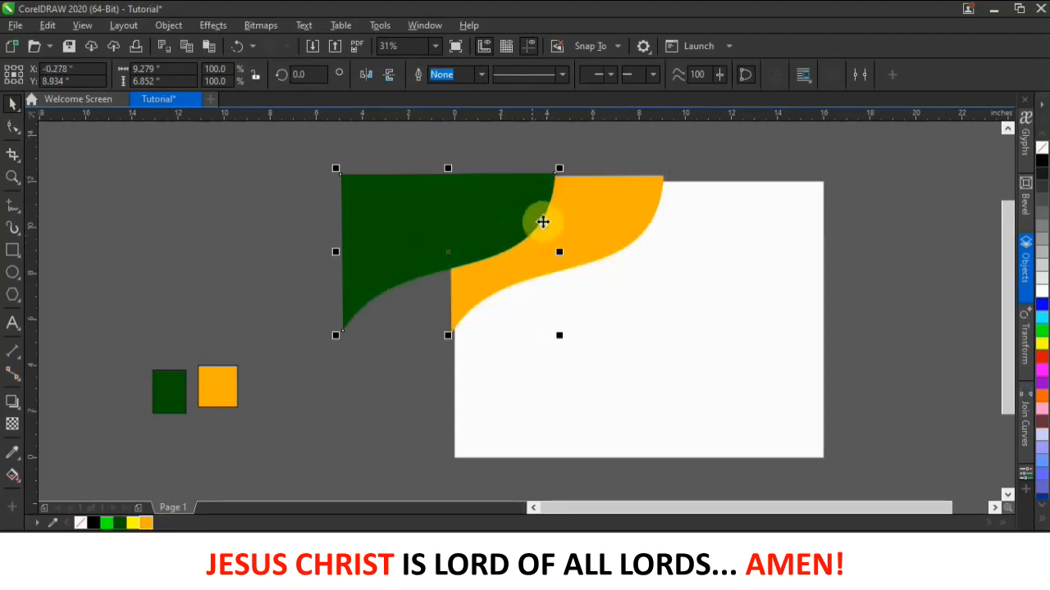
{"action": "left_click", "coordinate": [608, 150]}
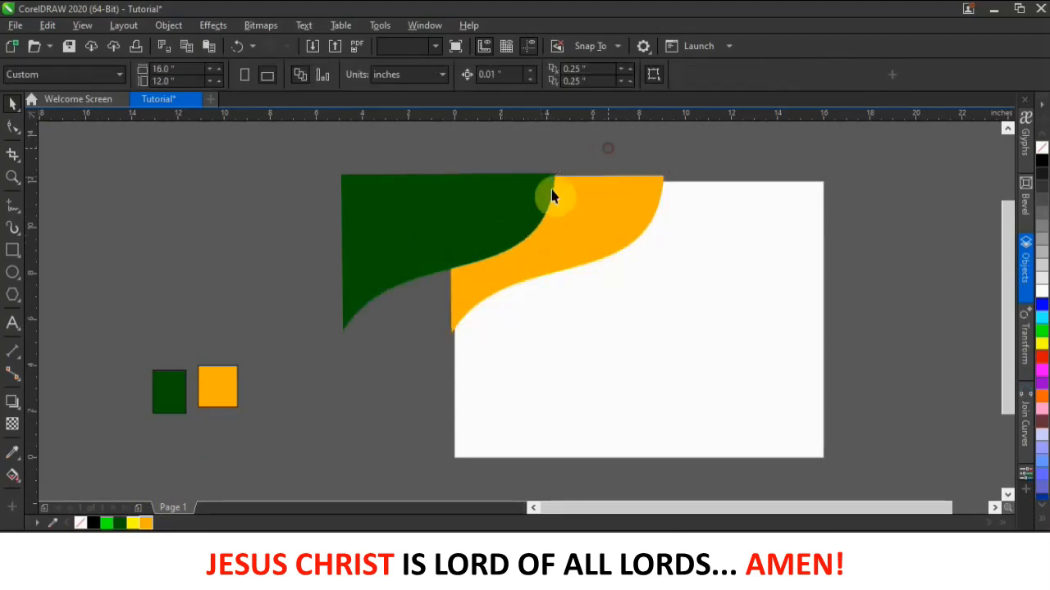
- Check the green and orange shapes, then undo so green sits back over the orange copy
{"action": "left_click", "coordinate": [516, 218]}
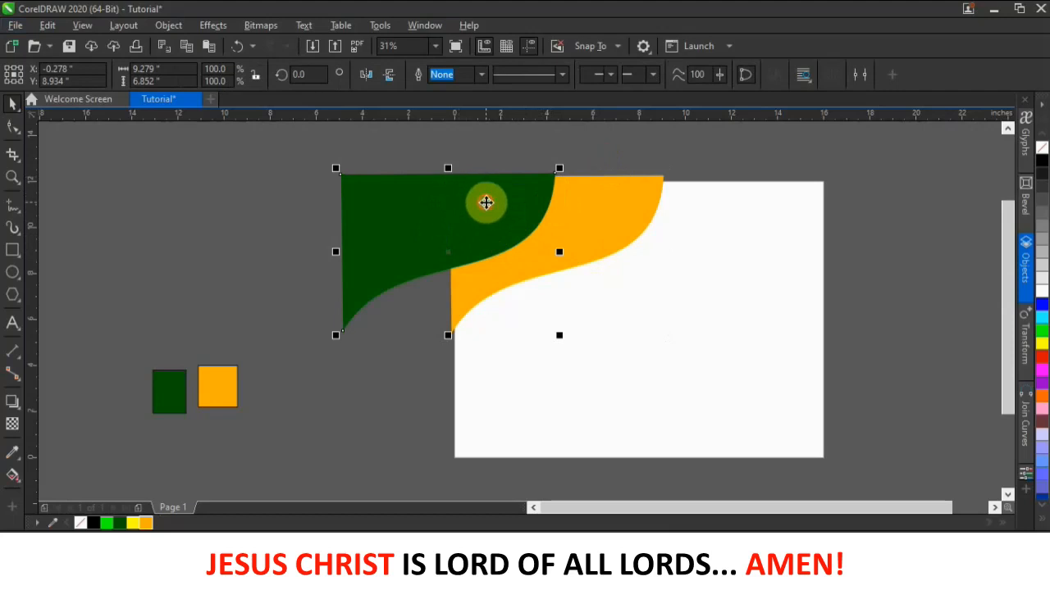
{"action": "left_click", "coordinate": [487, 209], "text": "alt"}
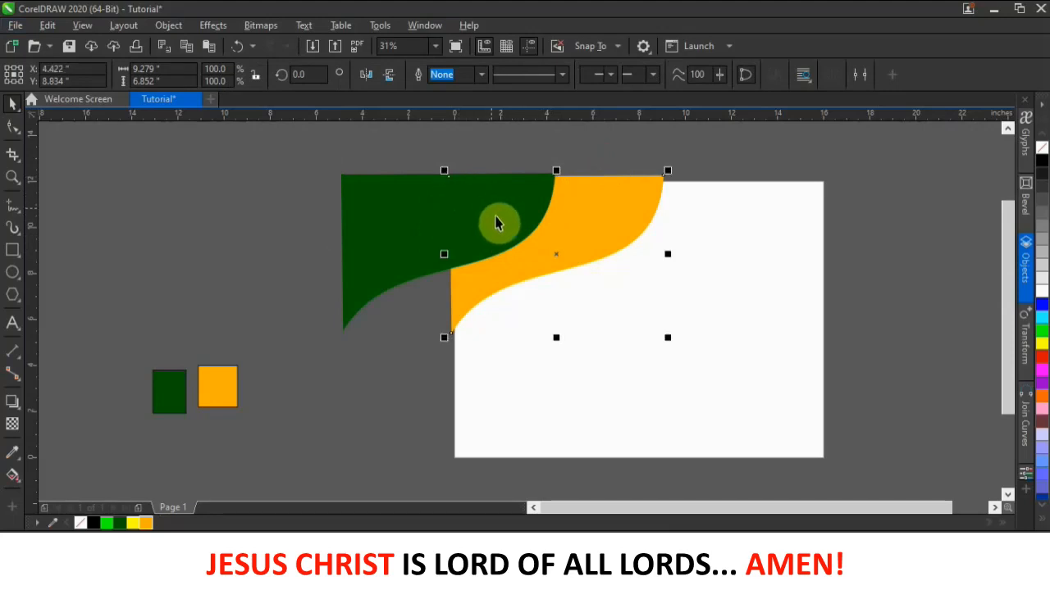
{"action": "left_click", "coordinate": [524, 146]}
{"action": "left_click", "coordinate": [450, 205]}
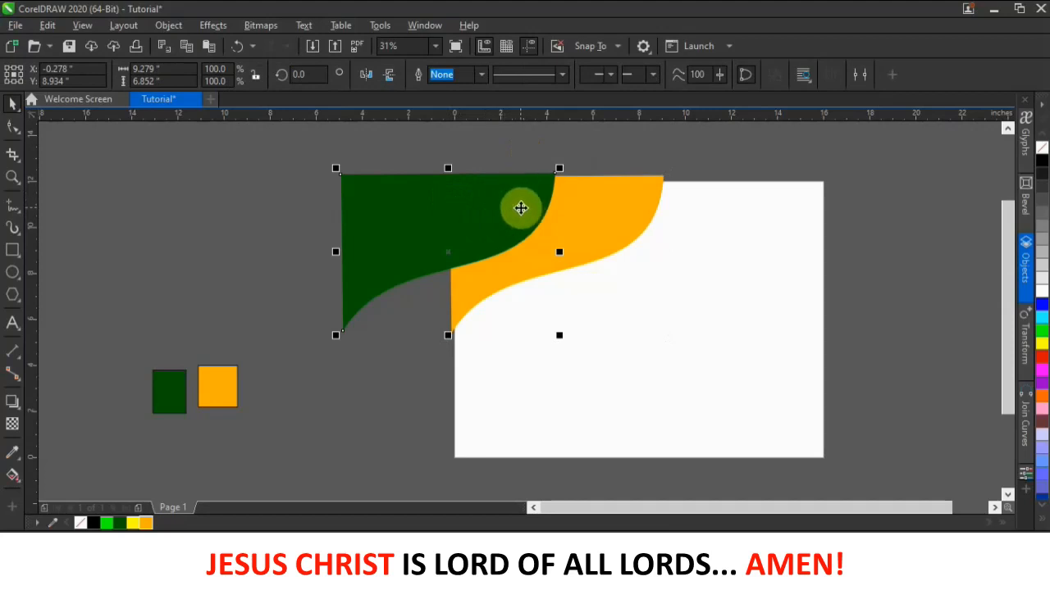
{"action": "left_click", "coordinate": [520, 209], "text": "alt"}
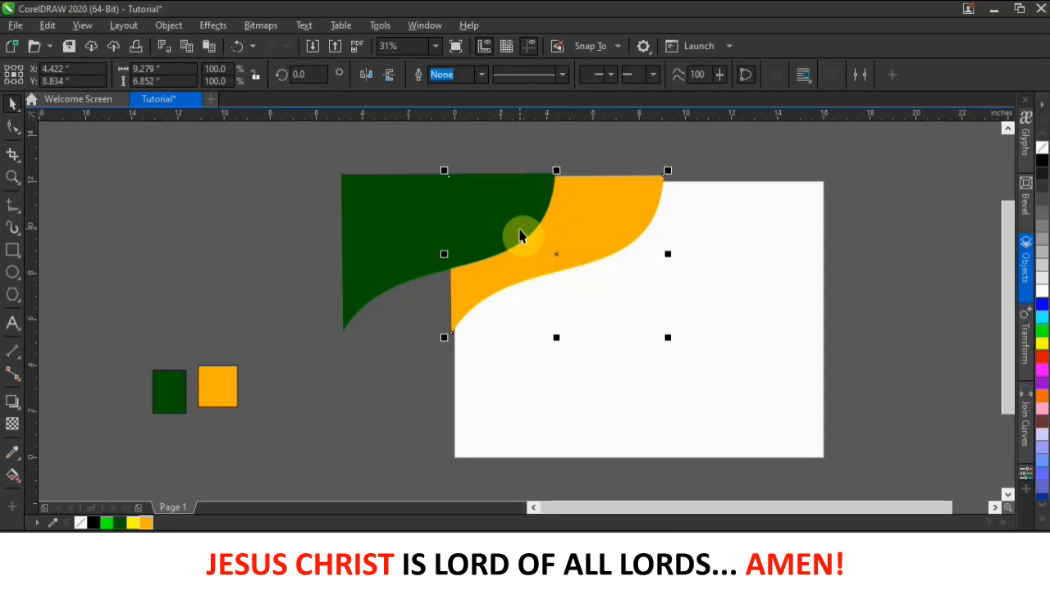
{"action": "left_click", "coordinate": [492, 132]}
{"action": "key", "text": "ctrl+z"}
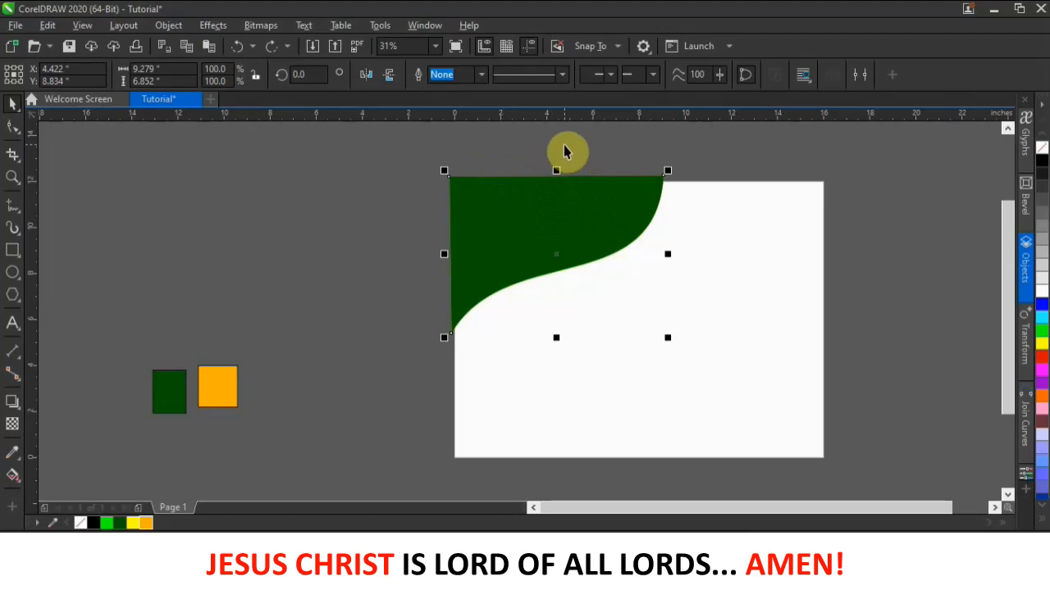
- Nudge the green shape left and up with the arrow keys to expose an orange strip
{"action": "left_click", "coordinate": [567, 158]}
{"action": "left_click", "coordinate": [562, 223]}
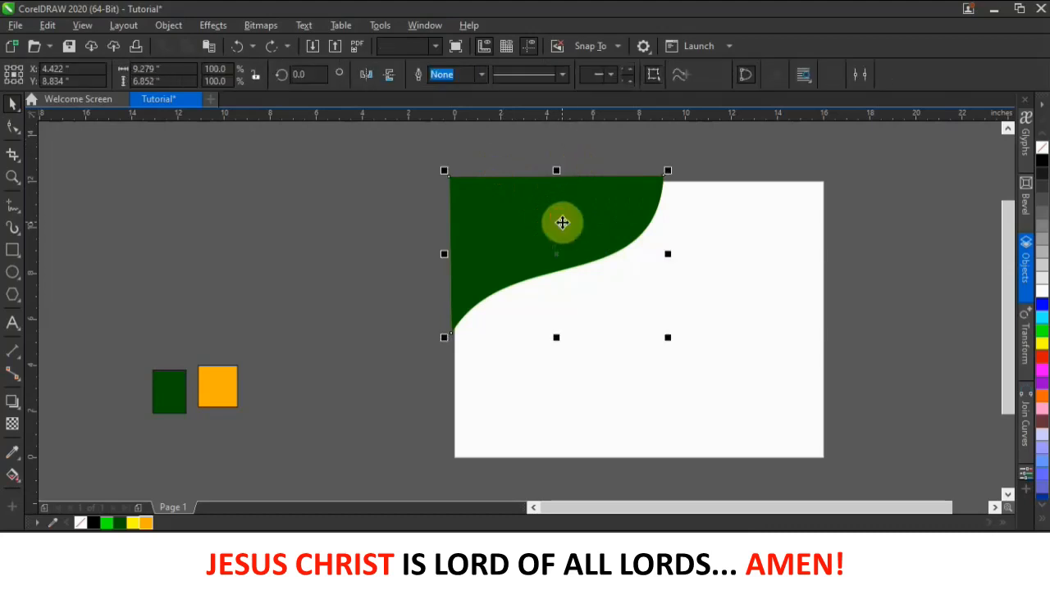
{"action": "key", "text": "Left"}
{"action": "key", "text": "Left"}
{"action": "key", "text": "Left"}
{"action": "key", "text": "Left"}
{"action": "key", "text": "Left"}
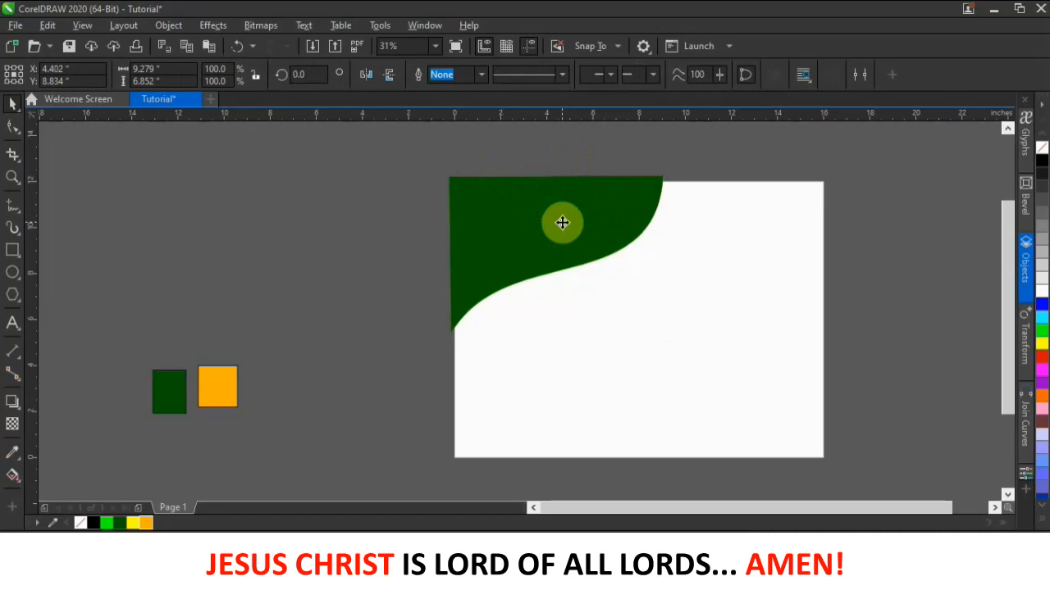
{"action": "key", "text": "Left"}
{"action": "key", "text": "Left"}
{"action": "key", "text": "Left"}
{"action": "key", "text": "Left"}
{"action": "key", "text": "Left"}
{"action": "key", "text": "Left"}
{"action": "key", "text": "Left"}
{"action": "key", "text": "Left"}
{"action": "key", "text": "Left"}
{"action": "key", "text": "Left"}
{"action": "key", "text": "Left"}
{"action": "key", "text": "Left"}
{"action": "key", "text": "Left"}
{"action": "key", "text": "Left"}
{"action": "key", "text": "Left"}
{"action": "key", "text": "Left"}
{"action": "key", "text": "Left"}
{"action": "key", "text": "Left"}
{"action": "key", "text": "Left"}
{"action": "key", "text": "Left"}
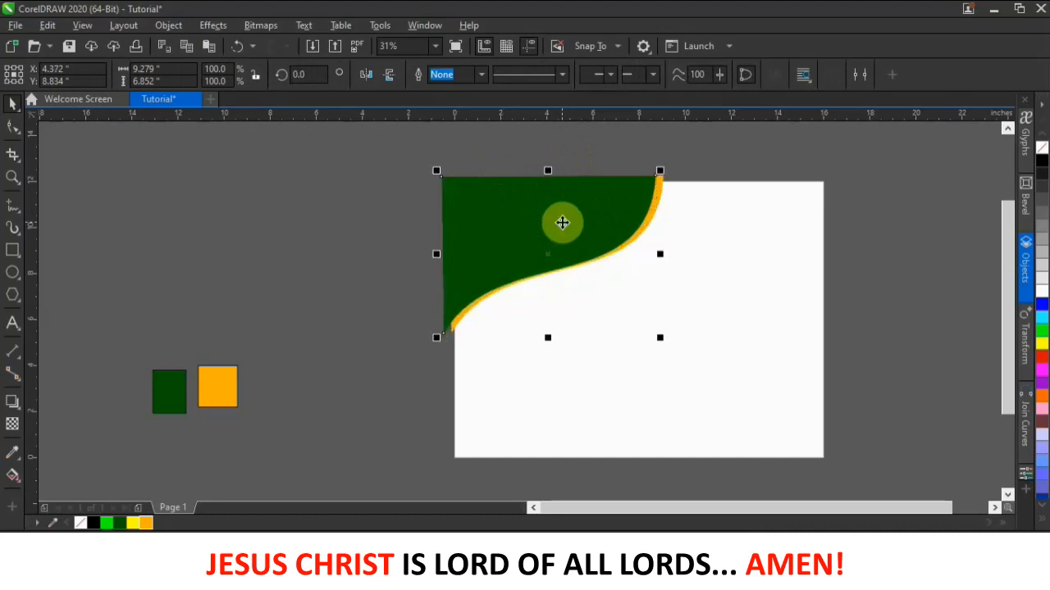
{"action": "key", "text": "Up"}
{"action": "key", "text": "Up"}
{"action": "key", "text": "Up"}
{"action": "key", "text": "Up"}
{"action": "key", "text": "Up"}
{"action": "key", "text": "Up"}
{"action": "key", "text": "Up"}
{"action": "key", "text": "Up"}
{"action": "key", "text": "Up"}
{"action": "key", "text": "Up"}
{"action": "key", "text": "Up"}
{"action": "key", "text": "Up"}
{"action": "key", "text": "Up"}
{"action": "key", "text": "Up"}
{"action": "key", "text": "Up"}
{"action": "key", "text": "Up"}
{"action": "key", "text": "Up"}
{"action": "key", "text": "Up"}
{"action": "key", "text": "Right"}
{"action": "key", "text": "Right"}
{"action": "key", "text": "Right"}
{"action": "key", "text": "Right"}
{"action": "key", "text": "Right"}
{"action": "key", "text": "Right"}
{"action": "key", "text": "Right"}
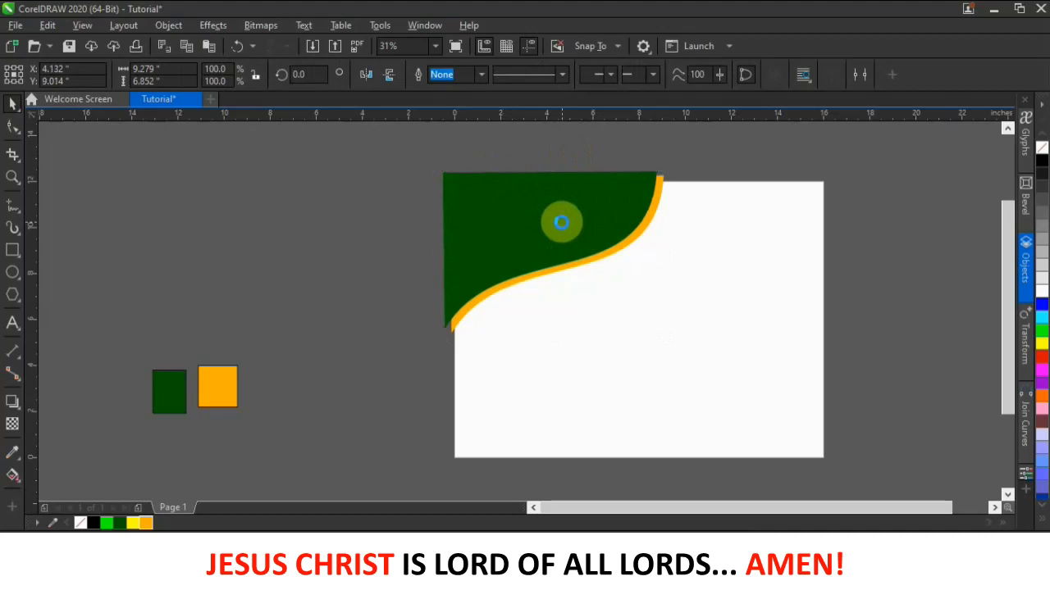
{"action": "key", "text": "Left"}
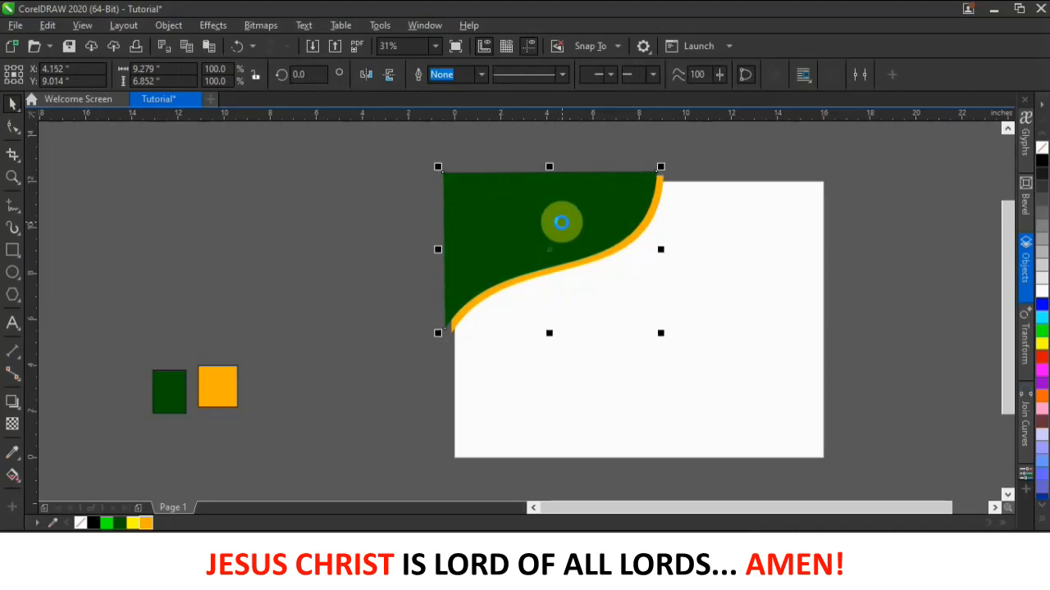
{"action": "key", "text": "Right"}
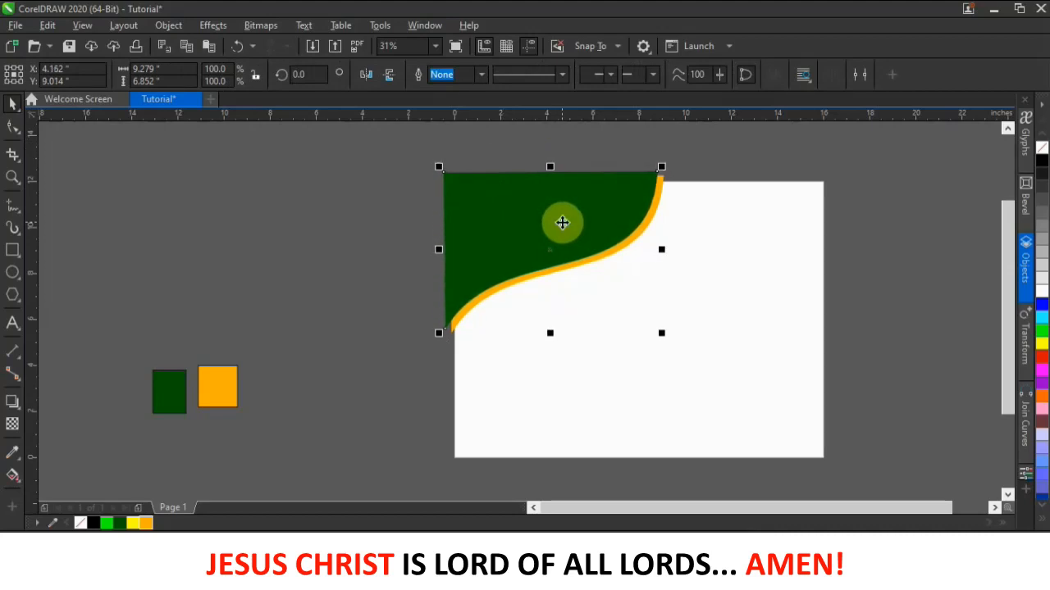
{"action": "key", "text": "Right"}
{"action": "key", "text": "Right"}
{"action": "key", "text": "Right"}
{"action": "key", "text": "Down"}
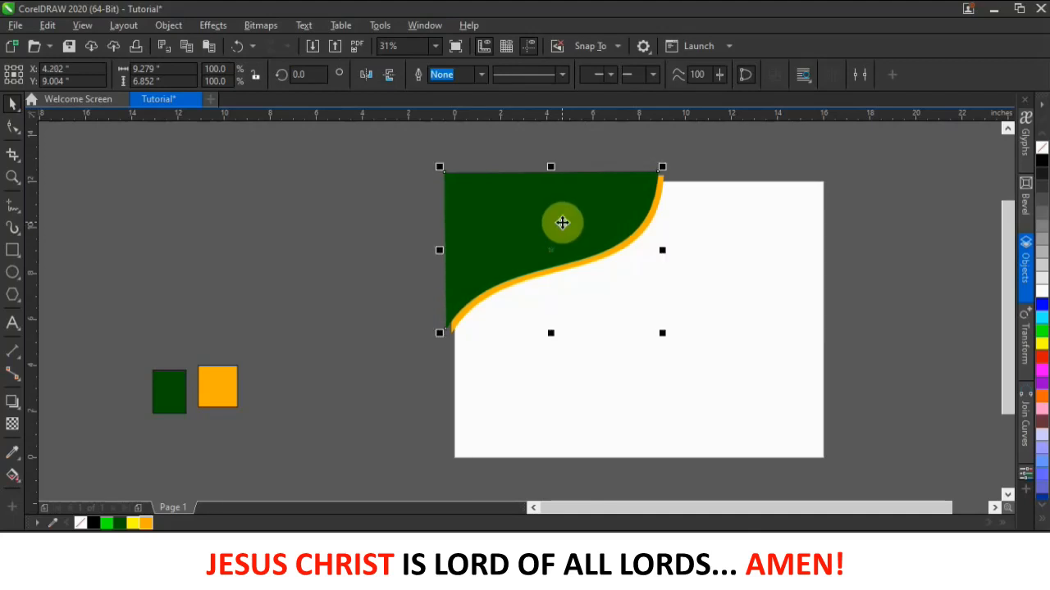
- Refill the shape with the dark green document swatch after an accidental white fill
{"action": "left_click", "coordinate": [591, 145]}
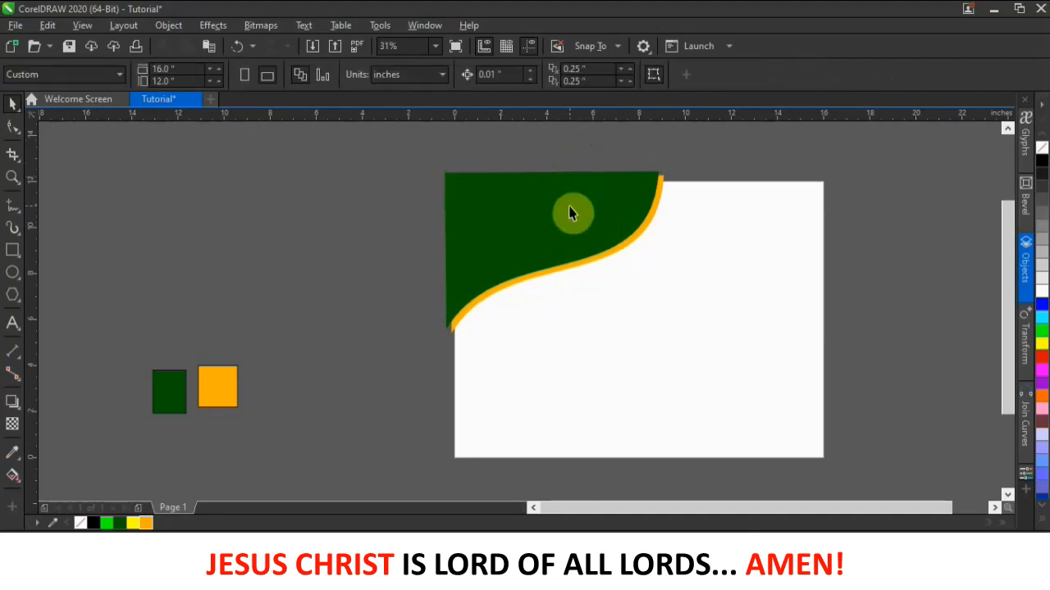
{"action": "left_click", "coordinate": [571, 210]}
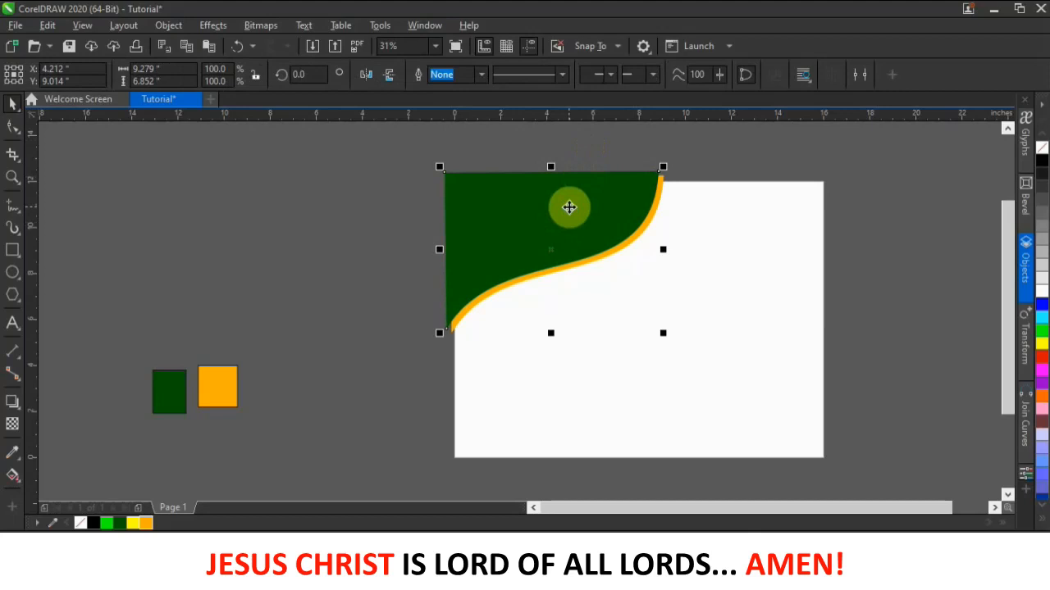
{"action": "left_click", "coordinate": [569, 208]}
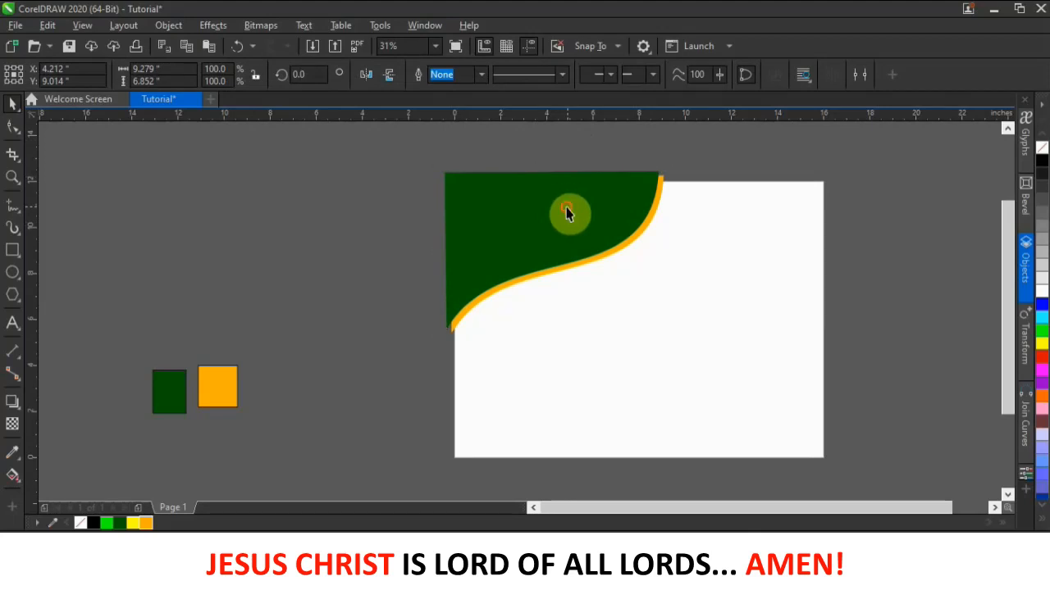
{"action": "left_click", "coordinate": [566, 212]}
{"action": "left_click", "coordinate": [1042, 293]}
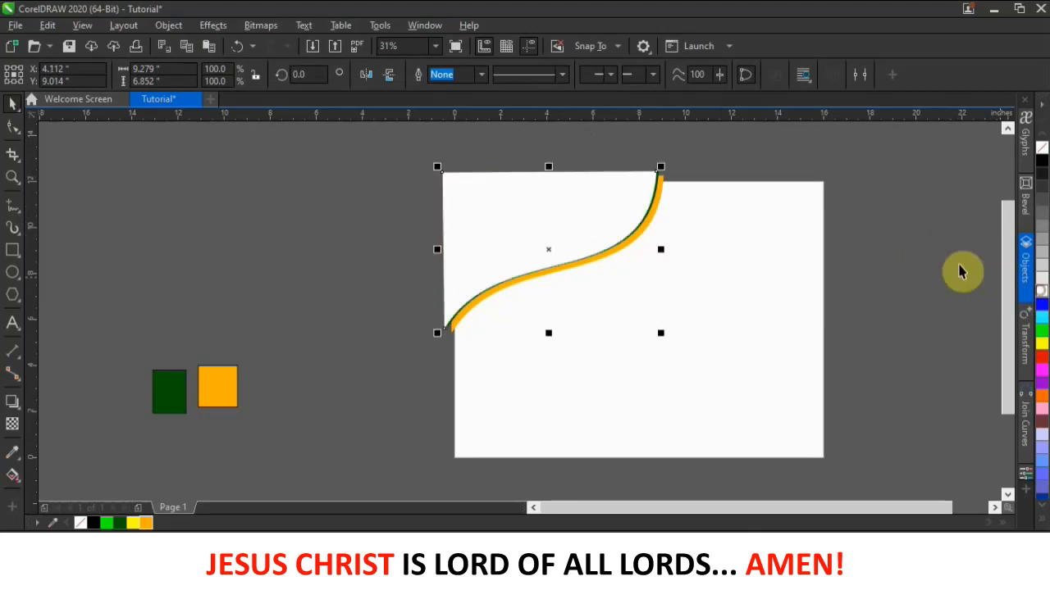
{"action": "left_click", "coordinate": [507, 210]}
{"action": "left_click", "coordinate": [508, 211]}
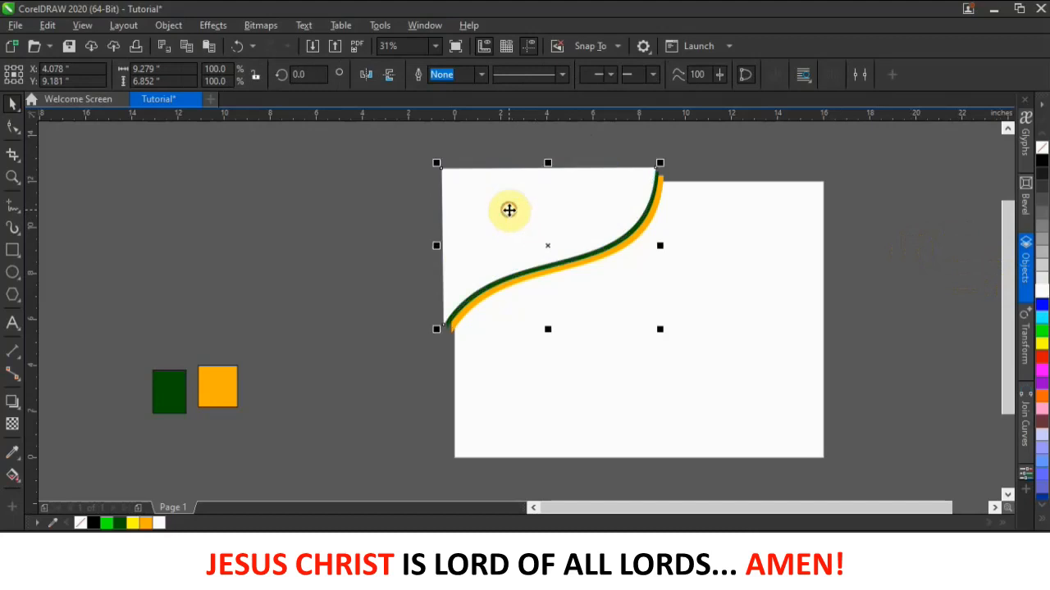
{"action": "left_click", "coordinate": [729, 141]}
{"action": "left_click", "coordinate": [581, 217]}
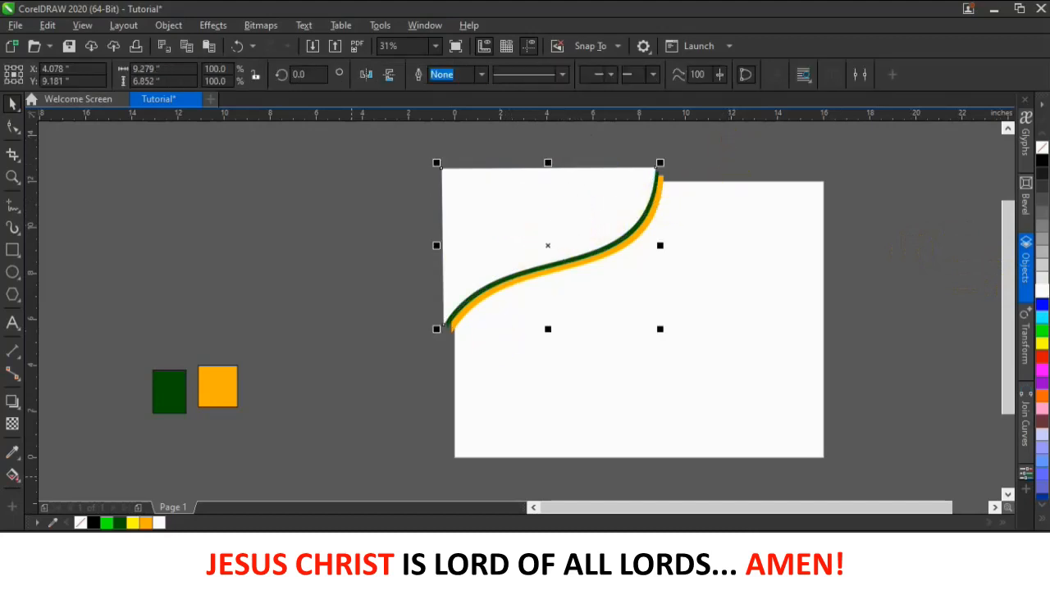
{"action": "left_click", "coordinate": [49, 523]}
{"action": "left_click", "coordinate": [119, 523]}
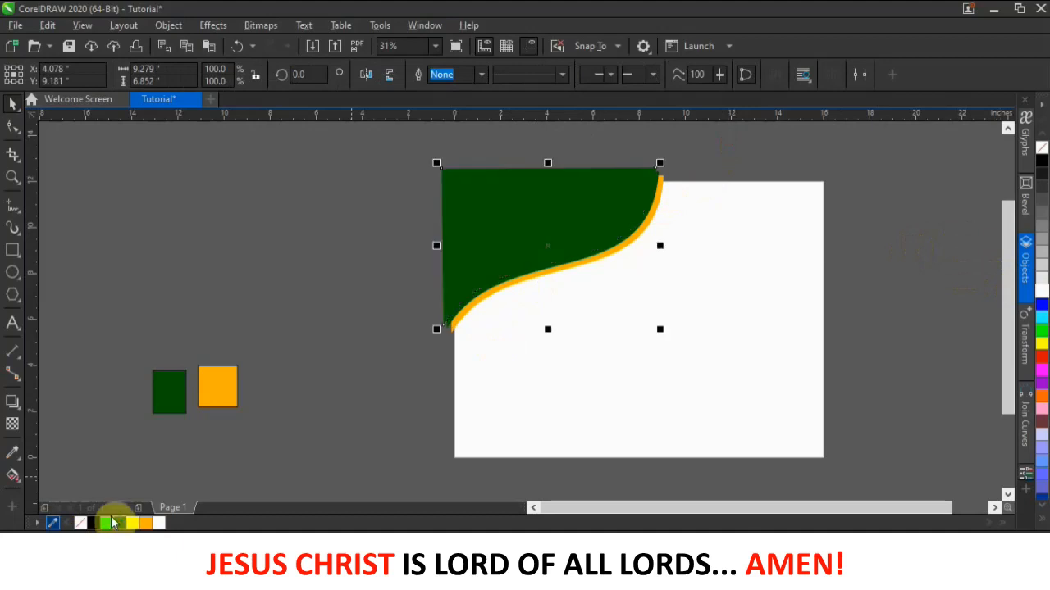
{"action": "left_click", "coordinate": [13, 405]}
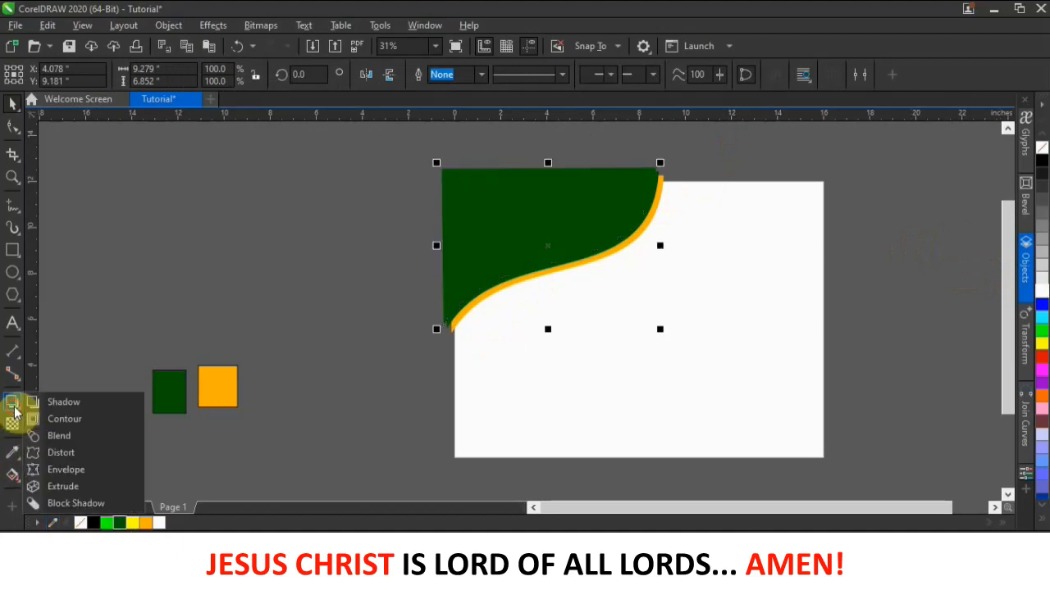
- Cast a soft Multiply drop shadow from the green shape and raise its opacity to 53
{"action": "left_click", "coordinate": [82, 406]}
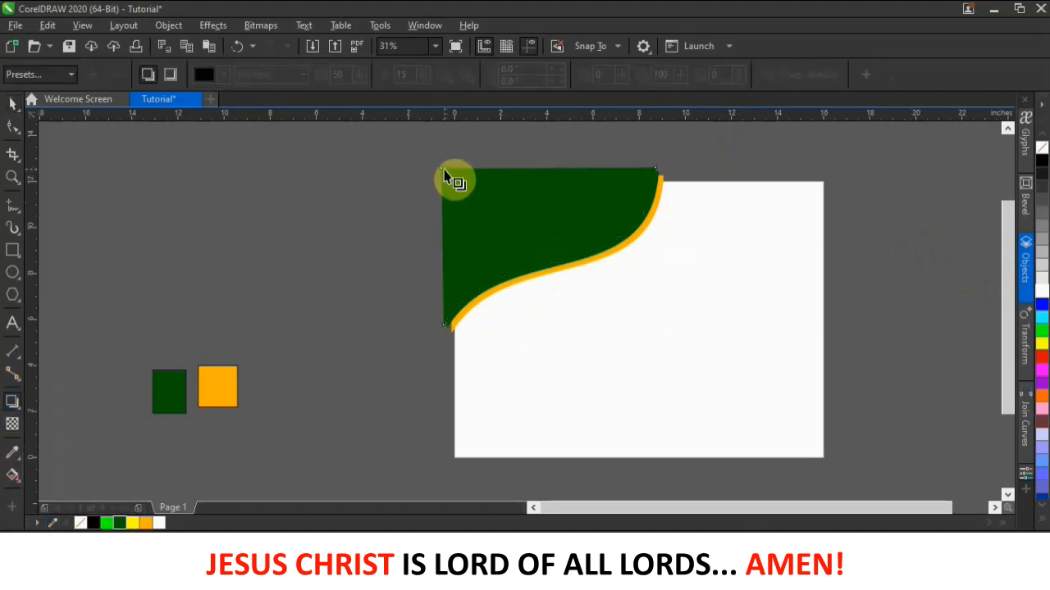
{"action": "left_click_drag", "start_coordinate": [440, 171], "coordinate": [661, 247]}
{"action": "scroll", "coordinate": [656, 243], "scroll_direction": "up", "scroll_amount": 3}
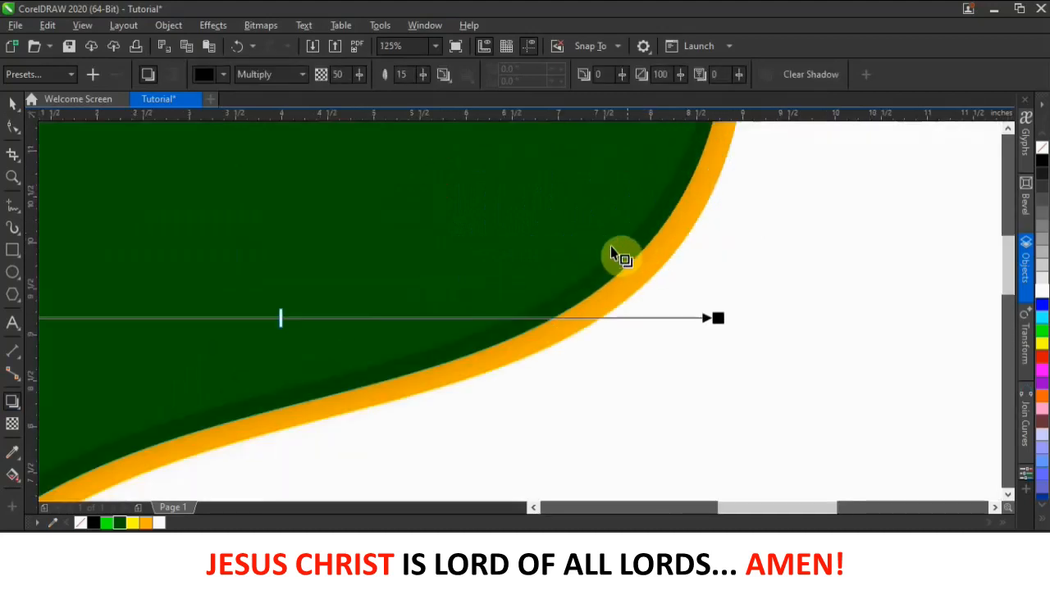
{"action": "scroll", "coordinate": [581, 264], "scroll_direction": "down", "scroll_amount": 3}
{"action": "scroll", "coordinate": [597, 227], "scroll_direction": "up", "scroll_amount": 2}
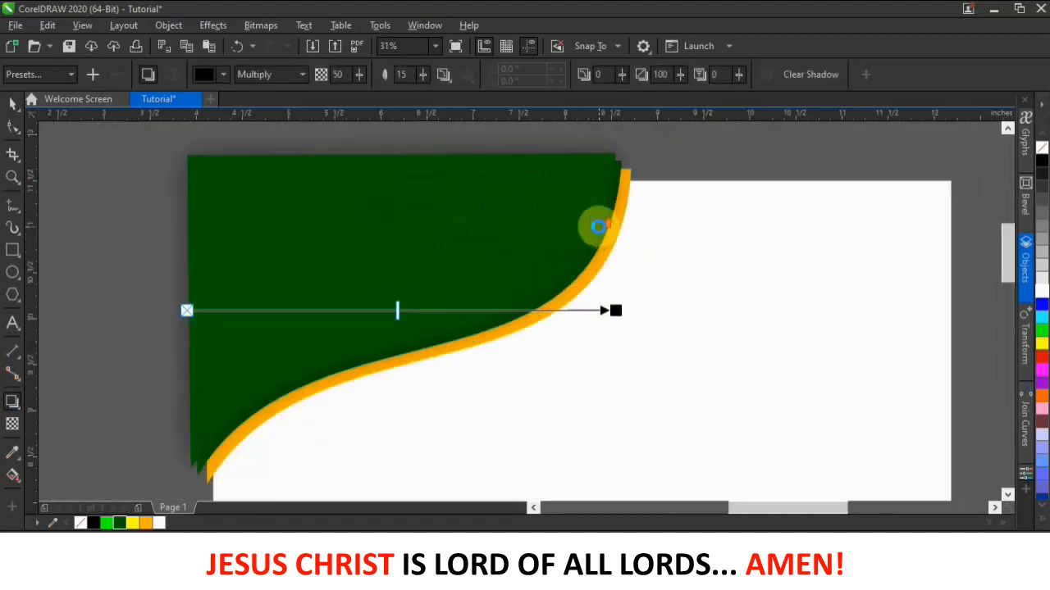
{"action": "scroll", "coordinate": [597, 227], "scroll_direction": "up", "scroll_amount": 1}
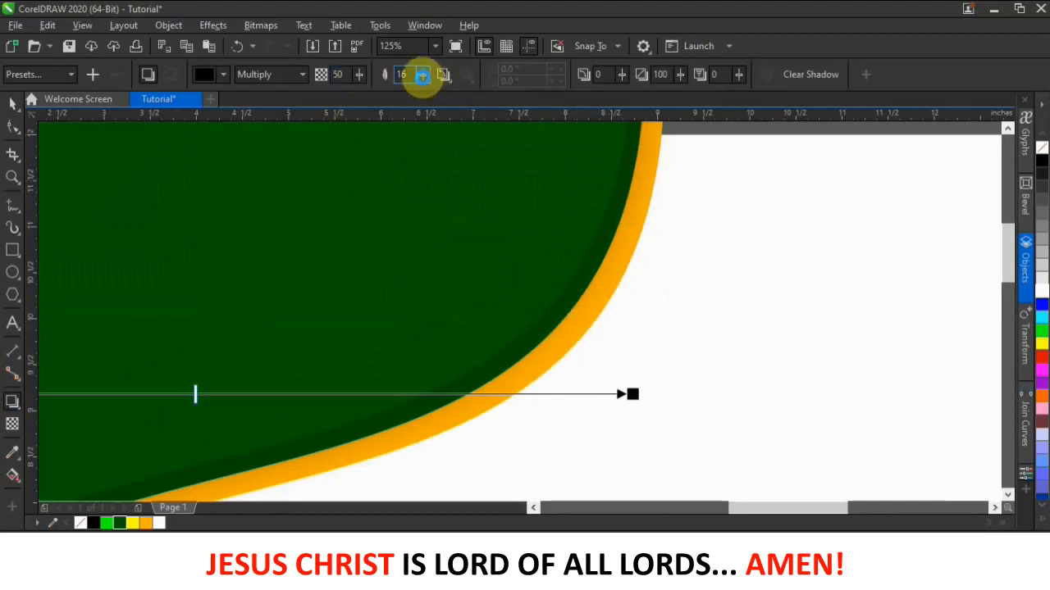
{"action": "left_click_drag", "start_coordinate": [194, 397], "coordinate": [222, 397]}
{"action": "scroll", "coordinate": [570, 340], "scroll_direction": "down", "scroll_amount": 4}
{"action": "scroll", "coordinate": [570, 340], "scroll_direction": "up", "scroll_amount": 2}
- Box-select the green shape and the surrounding objects on the page
{"action": "left_click", "coordinate": [12, 103]}
{"action": "left_click", "coordinate": [199, 232]}
{"action": "left_click_drag", "start_coordinate": [264, 210], "coordinate": [645, 472]}
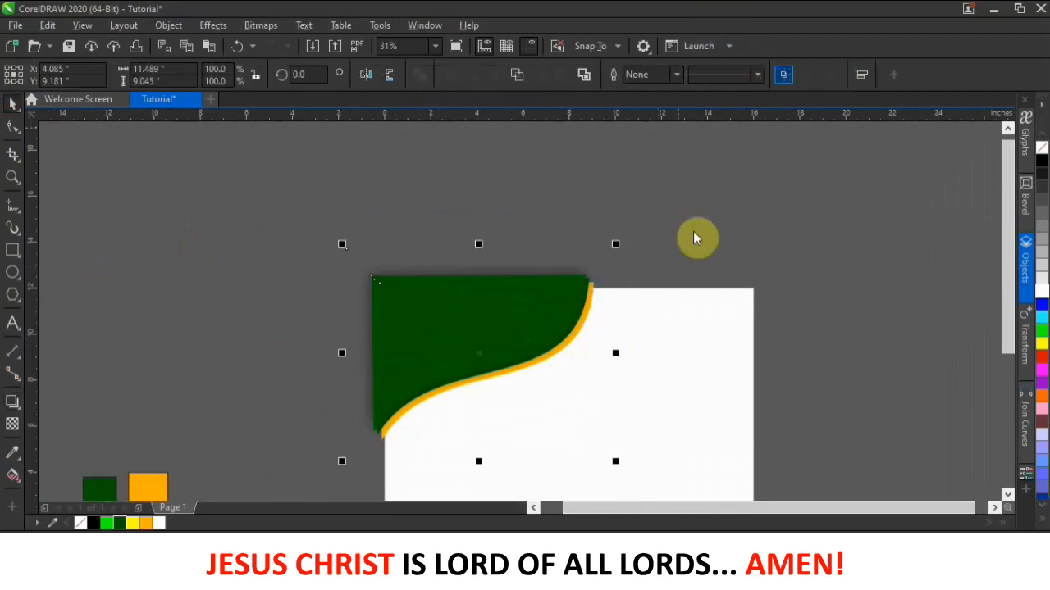
- Marquee-select the green S-curve, its orange copy and the shadow, and group them
{"action": "left_click", "coordinate": [238, 215]}
{"action": "left_click_drag", "start_coordinate": [238, 210], "coordinate": [672, 487]}
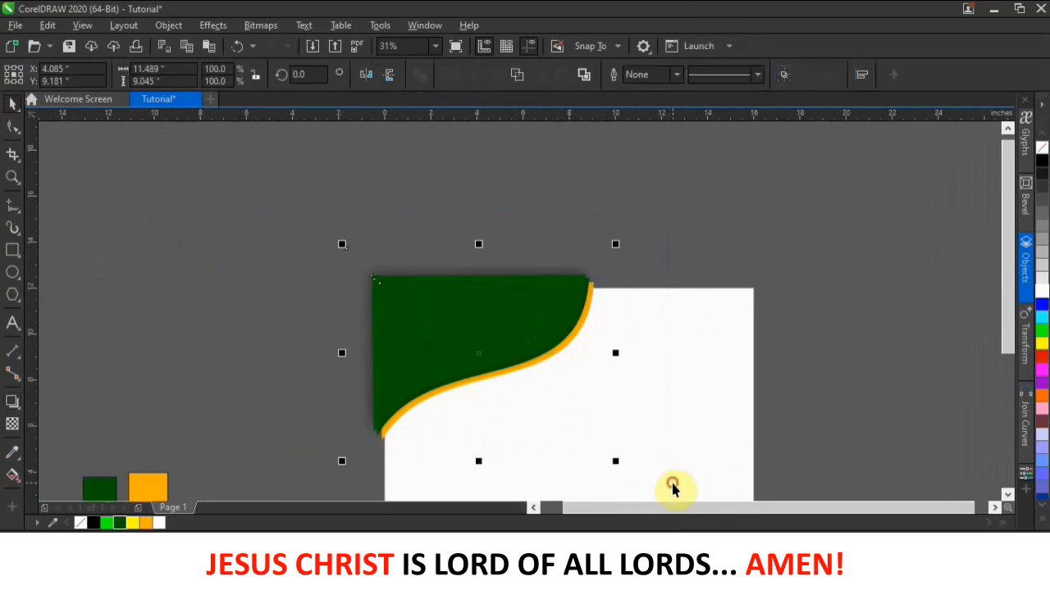
{"action": "left_click", "coordinate": [783, 78]}
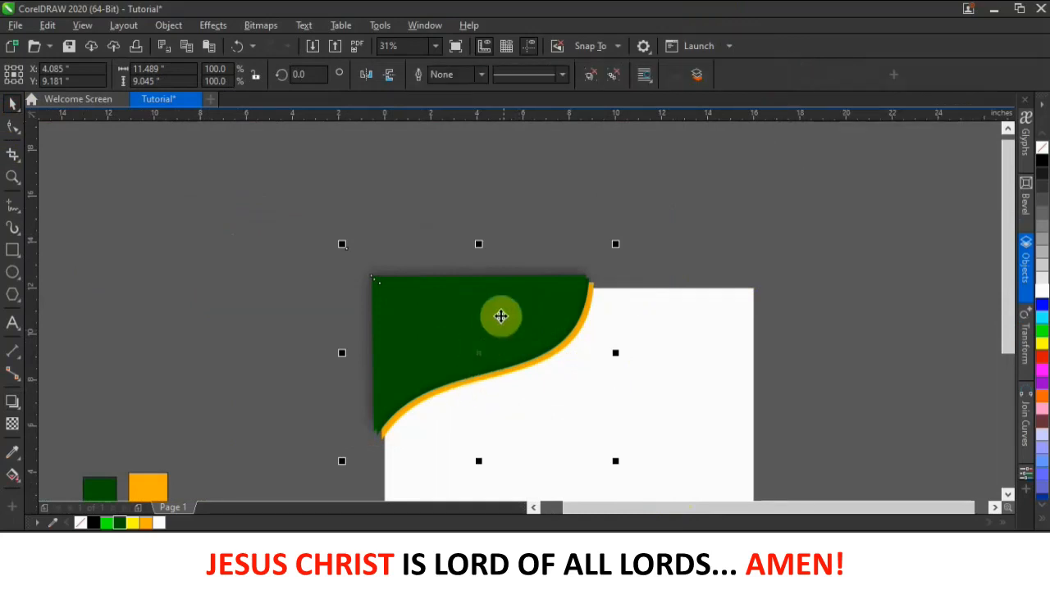
{"action": "scroll", "coordinate": [508, 215], "scroll_direction": "down", "scroll_amount": 2}
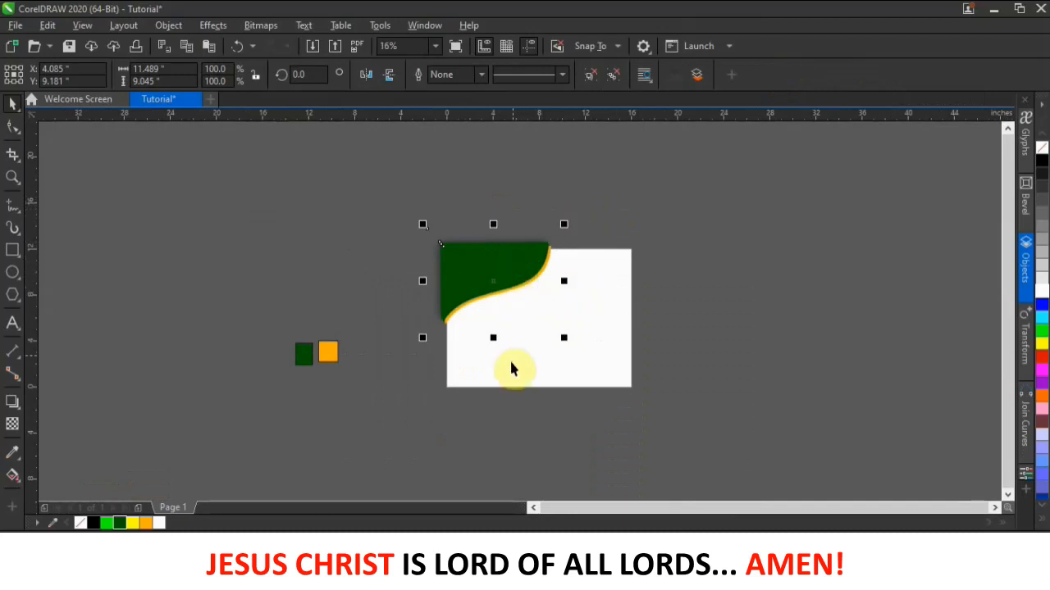
- Select the green-and-white group and undo the stray move and duplicate
{"action": "left_click", "coordinate": [588, 215]}
{"action": "left_click", "coordinate": [591, 314]}
{"action": "left_click", "coordinate": [742, 285]}
{"action": "left_click", "coordinate": [611, 277]}
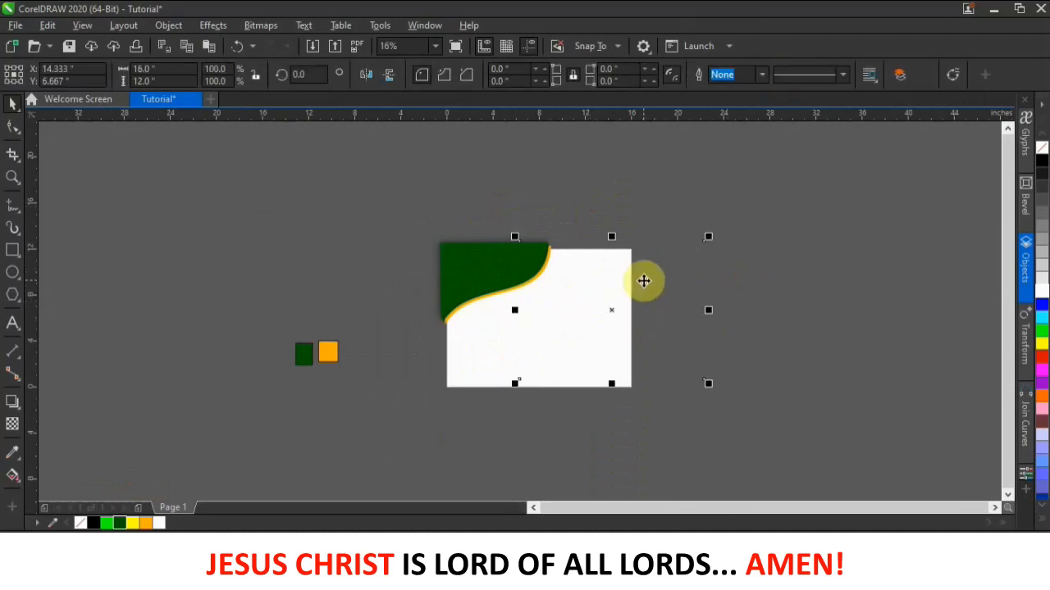
{"action": "key", "text": "ctrl+z"}
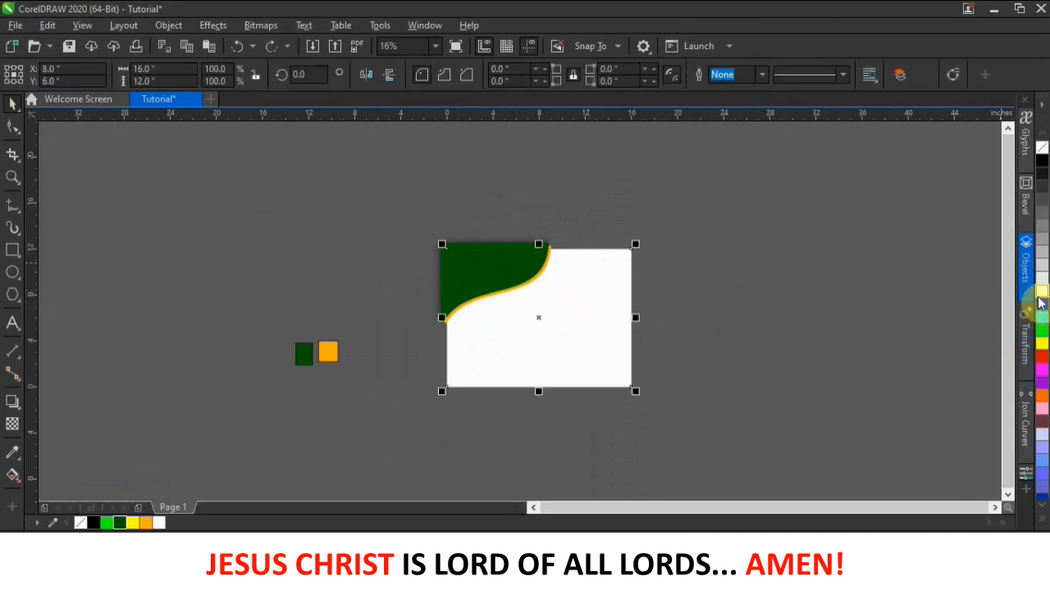
{"action": "left_click_drag", "start_coordinate": [565, 339], "coordinate": [743, 330]}
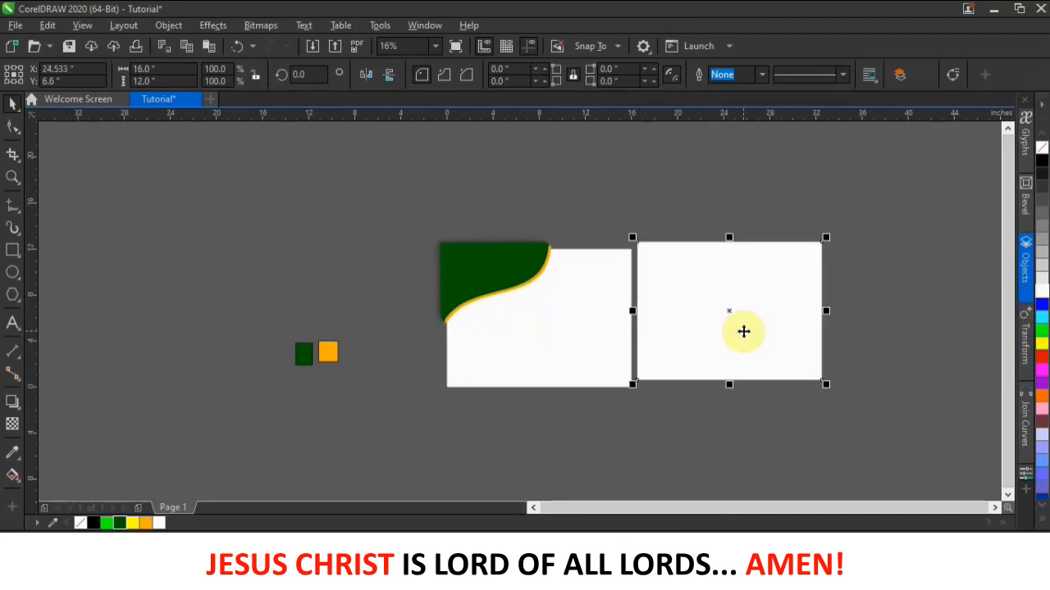
{"action": "key", "text": "ctrl+z"}
- PowerClip the green S-curve inside the white page rectangle
{"action": "left_click", "coordinate": [474, 248], "text": "ctrl"}
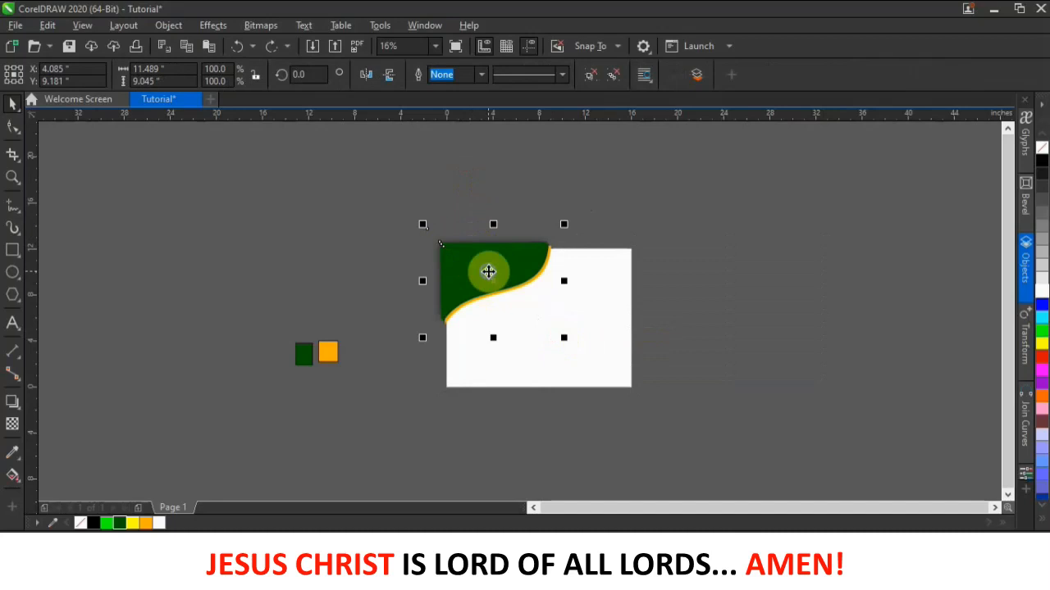
{"action": "right_click", "coordinate": [488, 272]}
{"action": "left_click", "coordinate": [383, 212]}
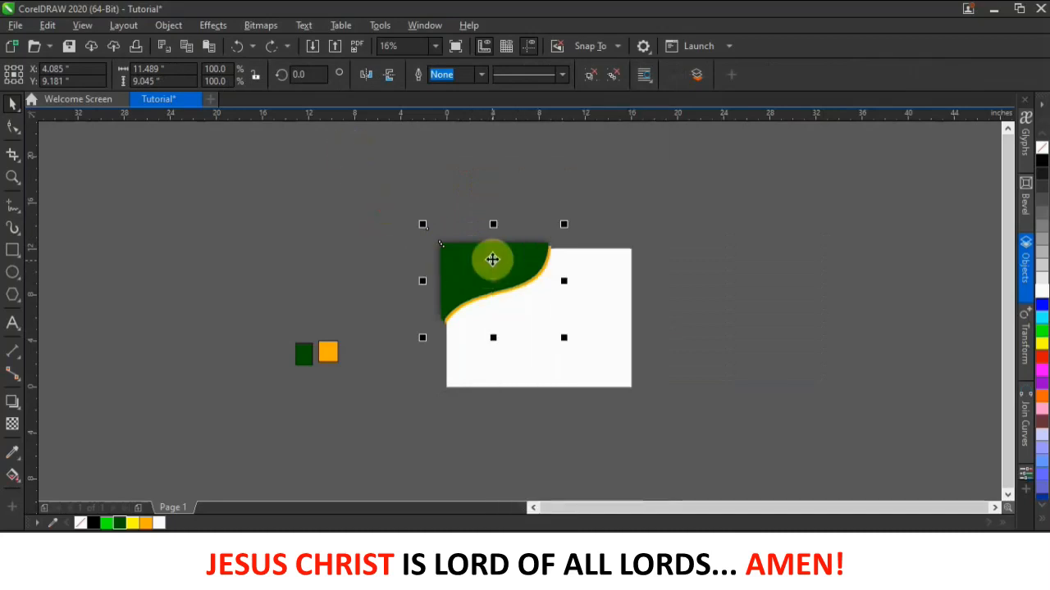
{"action": "right_click", "coordinate": [480, 262]}
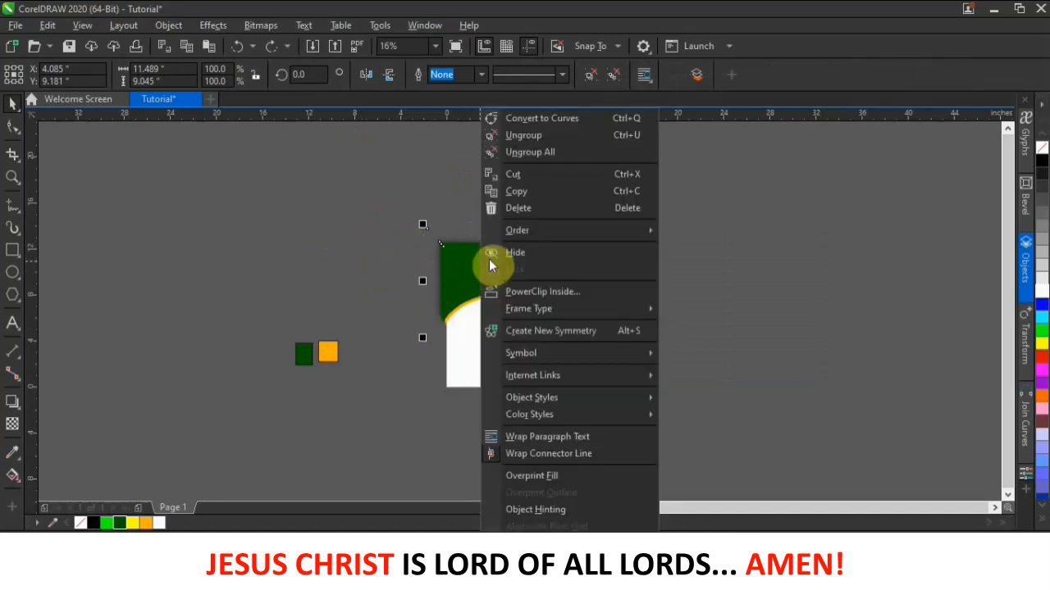
{"action": "left_click", "coordinate": [552, 295]}
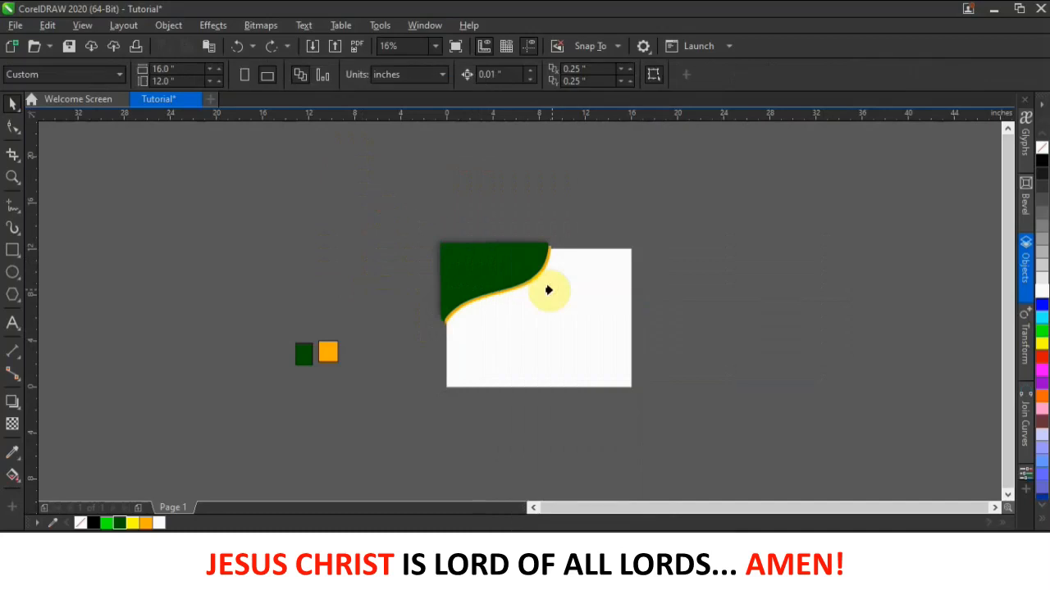
{"action": "left_click", "coordinate": [587, 355]}
{"action": "left_click", "coordinate": [551, 238]}
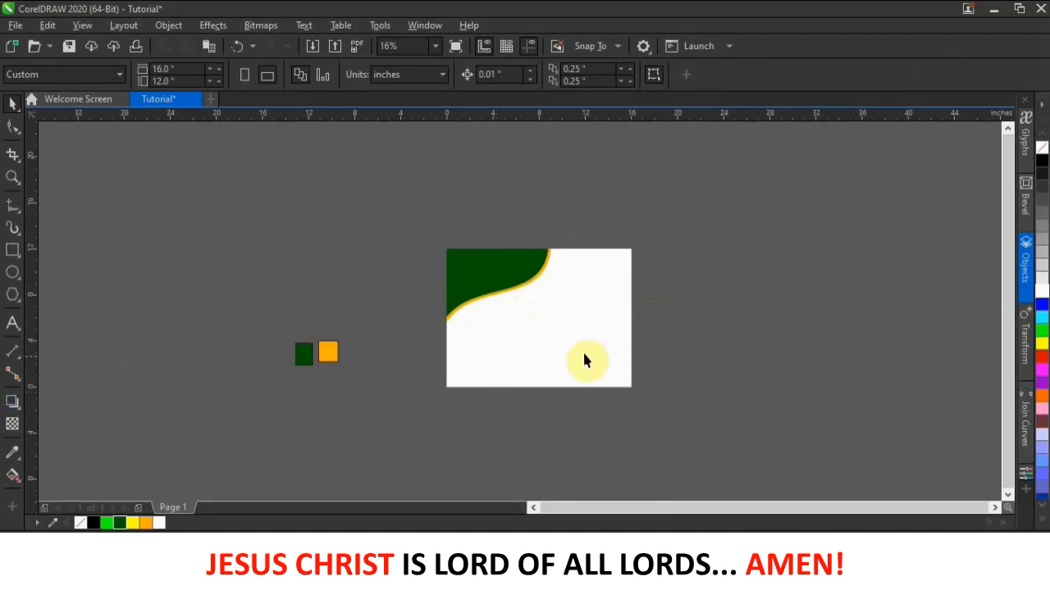
- Draw a circle to the right of the page with the Ellipse tool
{"action": "left_click", "coordinate": [12, 272]}
{"action": "left_click", "coordinate": [106, 273]}
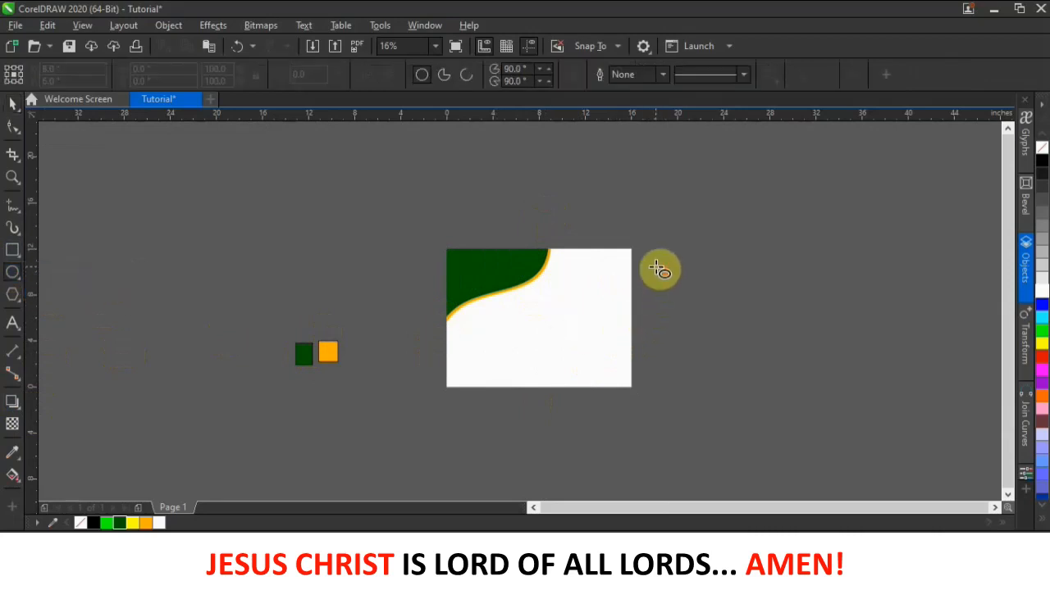
{"action": "scroll", "coordinate": [661, 270], "scroll_direction": "up", "scroll_amount": 2}
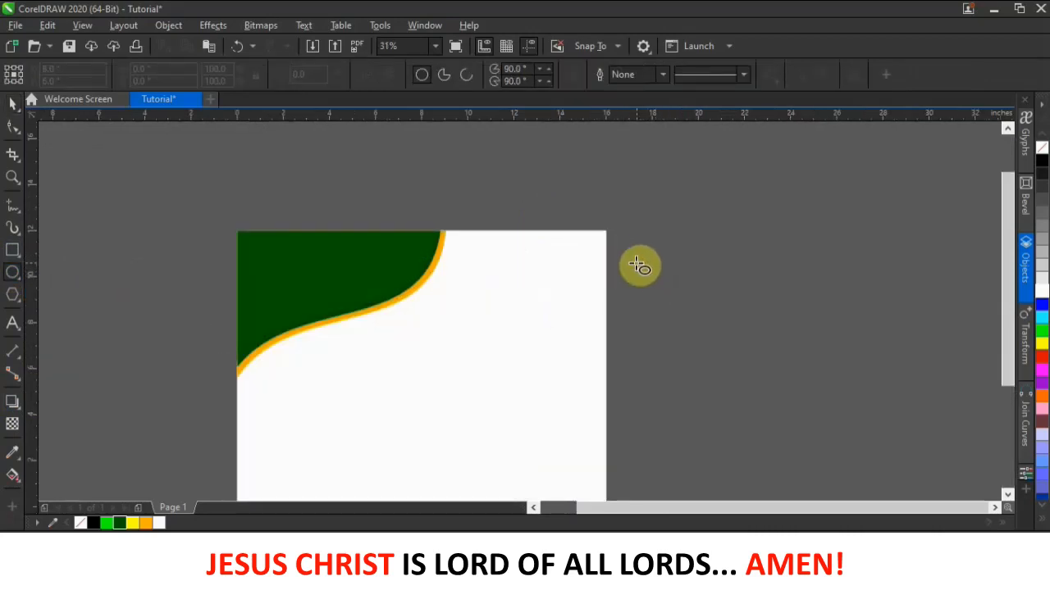
{"action": "left_click_drag", "start_coordinate": [632, 233], "coordinate": [689, 323]}
- Add an overlapping copy of the circle offset up and to the right
{"action": "left_click", "coordinate": [12, 104]}
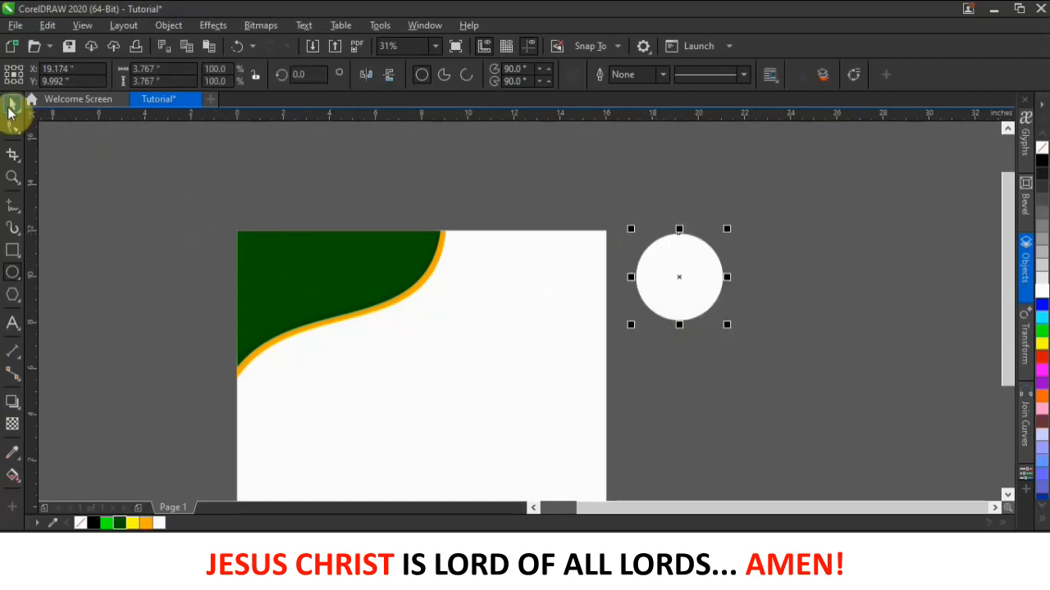
{"action": "left_click", "coordinate": [807, 240]}
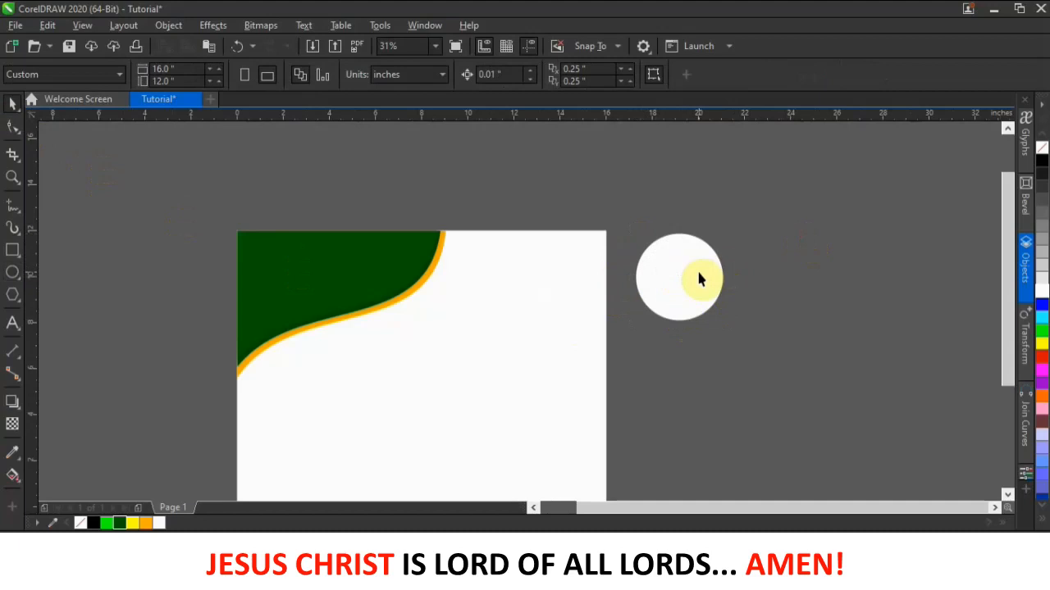
{"action": "left_click", "coordinate": [692, 279]}
{"action": "left_click_drag", "start_coordinate": [692, 275], "coordinate": [724, 265]}
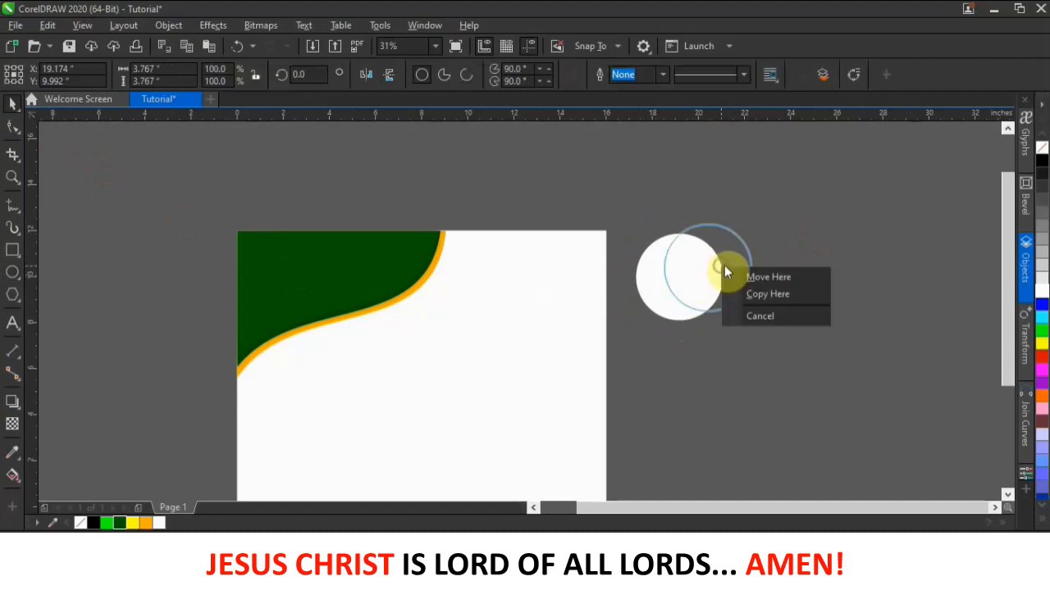
{"action": "left_click", "coordinate": [759, 295]}
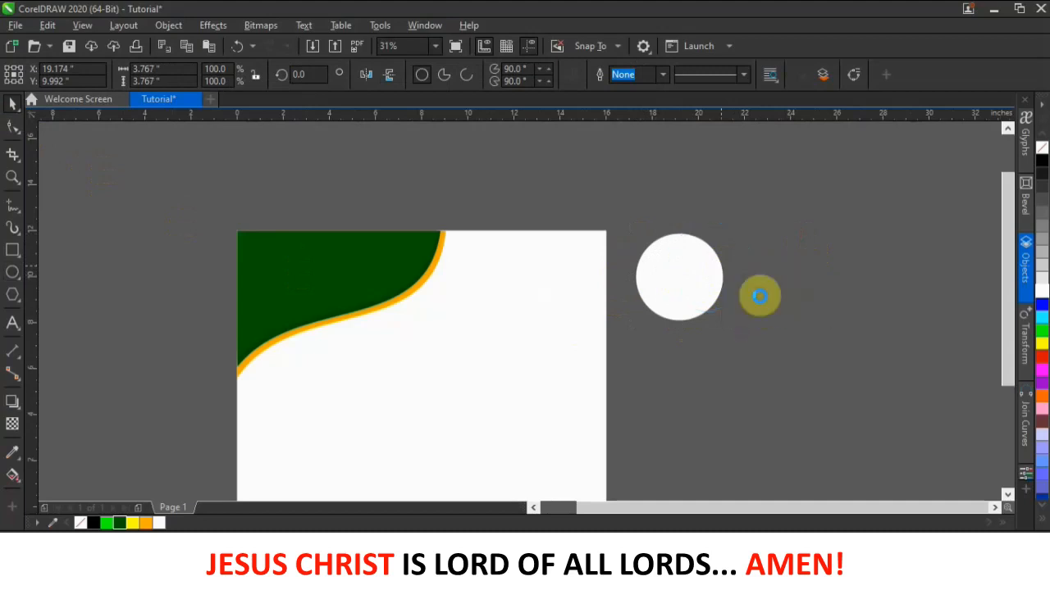
{"action": "left_click", "coordinate": [630, 248]}
{"action": "left_click", "coordinate": [643, 277]}
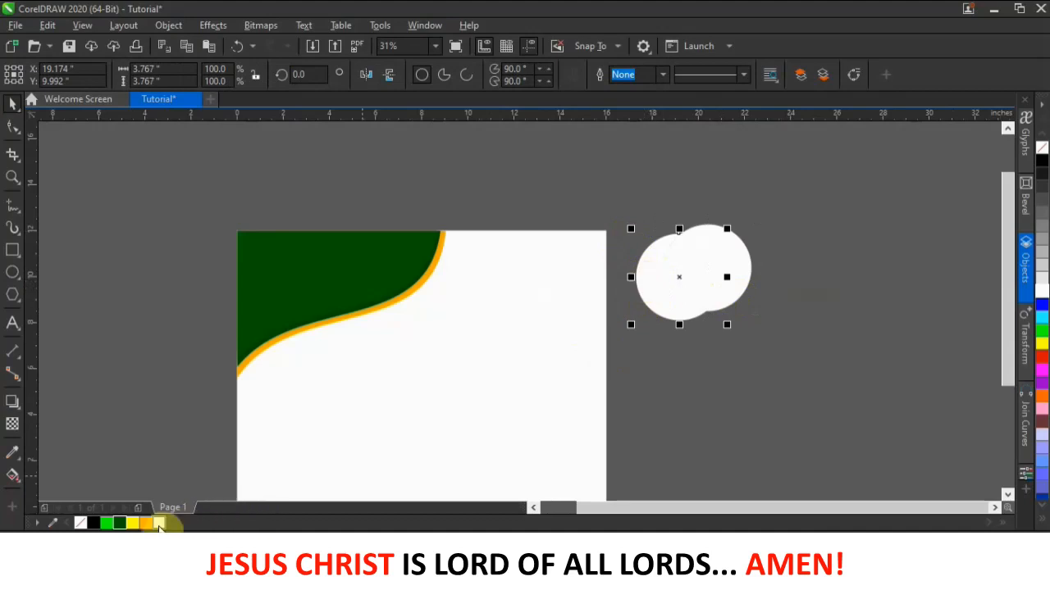
- Fill the left circle orange and place another white circle copy down-right
{"action": "left_click", "coordinate": [146, 524]}
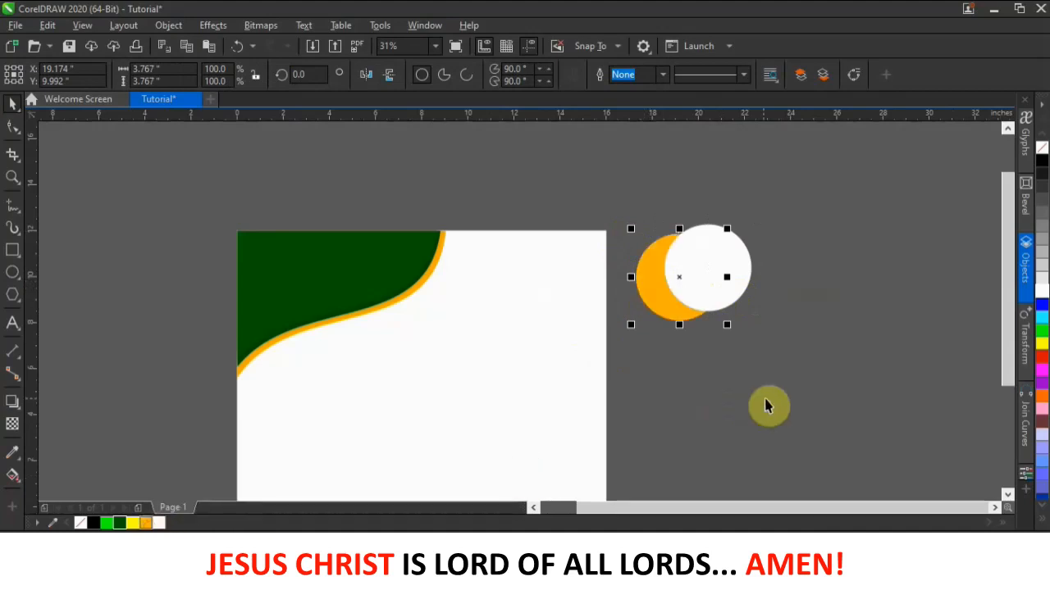
{"action": "left_click", "coordinate": [719, 284]}
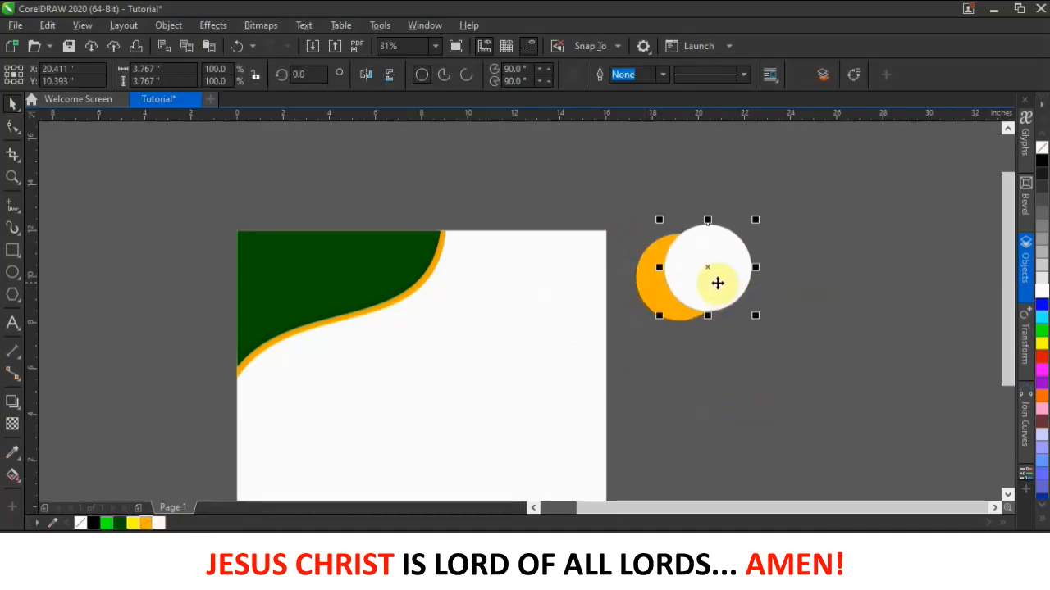
{"action": "left_click", "coordinate": [779, 201]}
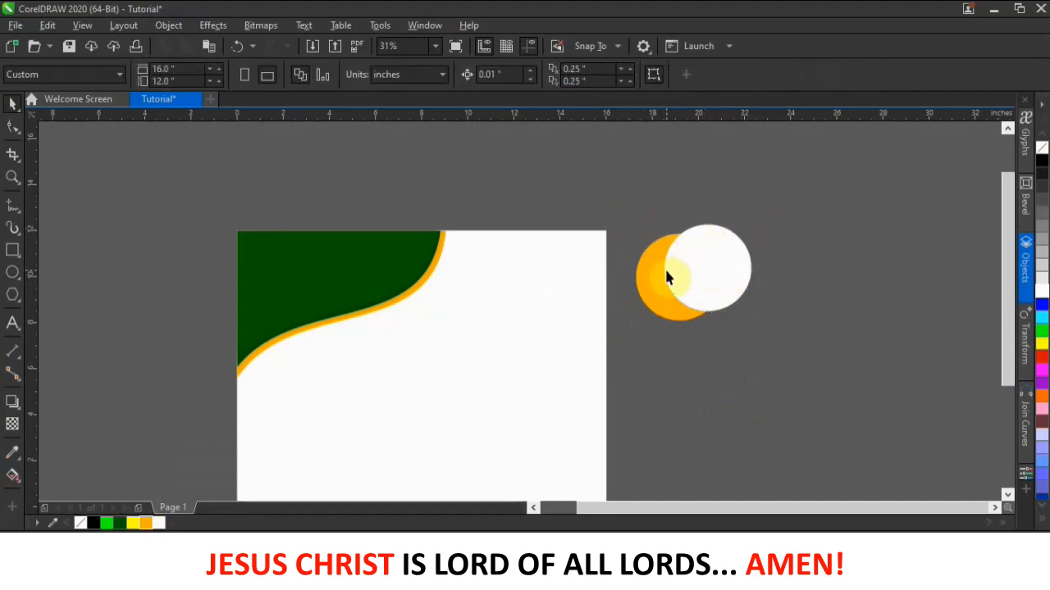
{"action": "left_click_drag", "start_coordinate": [697, 277], "coordinate": [833, 331]}
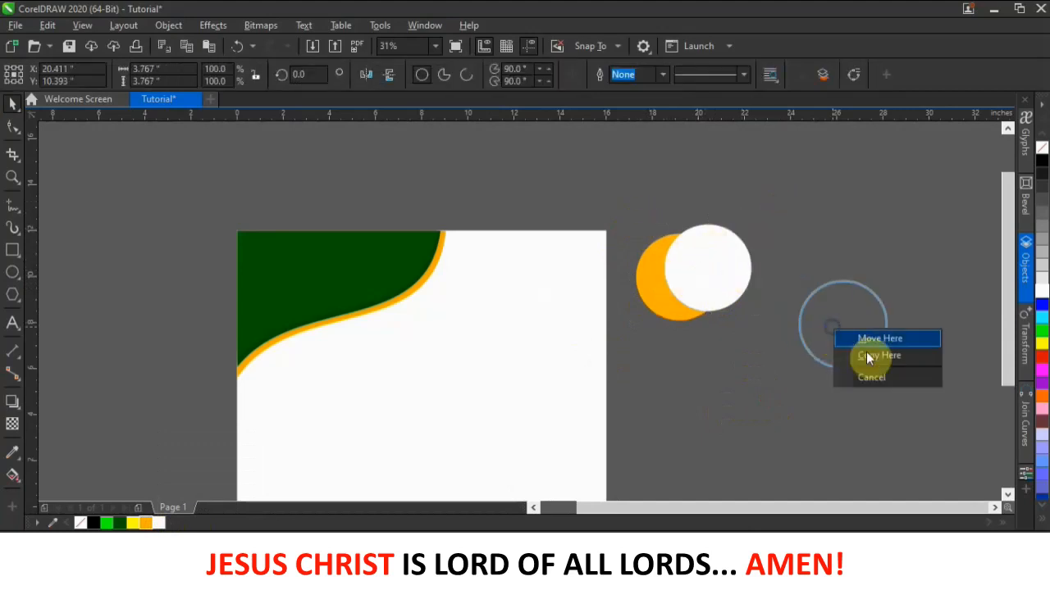
{"action": "left_click", "coordinate": [870, 358]}
{"action": "left_click", "coordinate": [825, 229]}
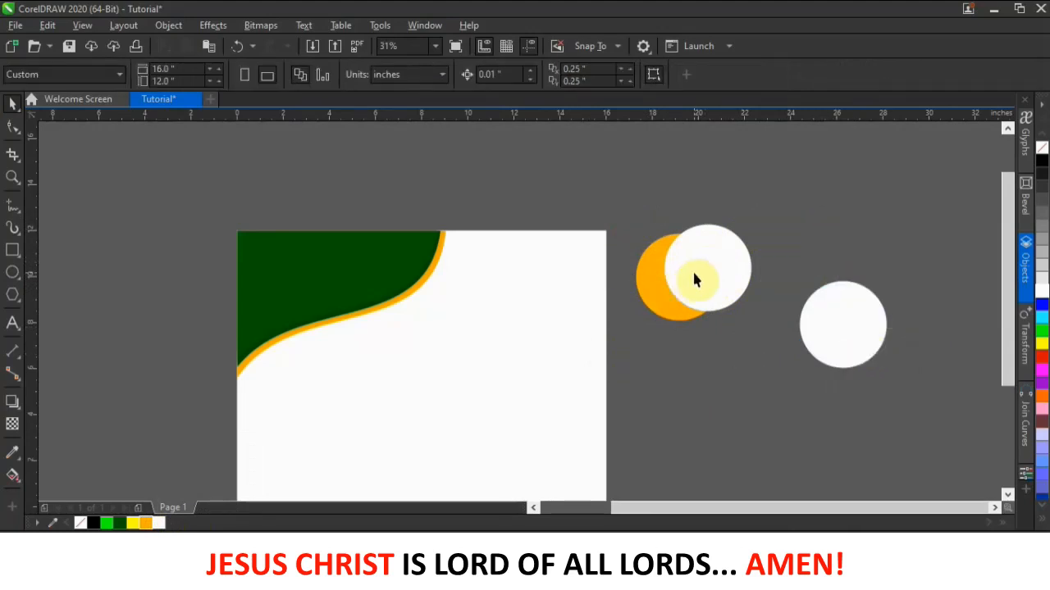
- Overlap the white circle on the orange one and stretch it into a wider ellipse
{"action": "left_click_drag", "start_coordinate": [677, 268], "coordinate": [648, 263]}
{"action": "scroll", "coordinate": [710, 276], "scroll_direction": "up", "scroll_amount": 2}
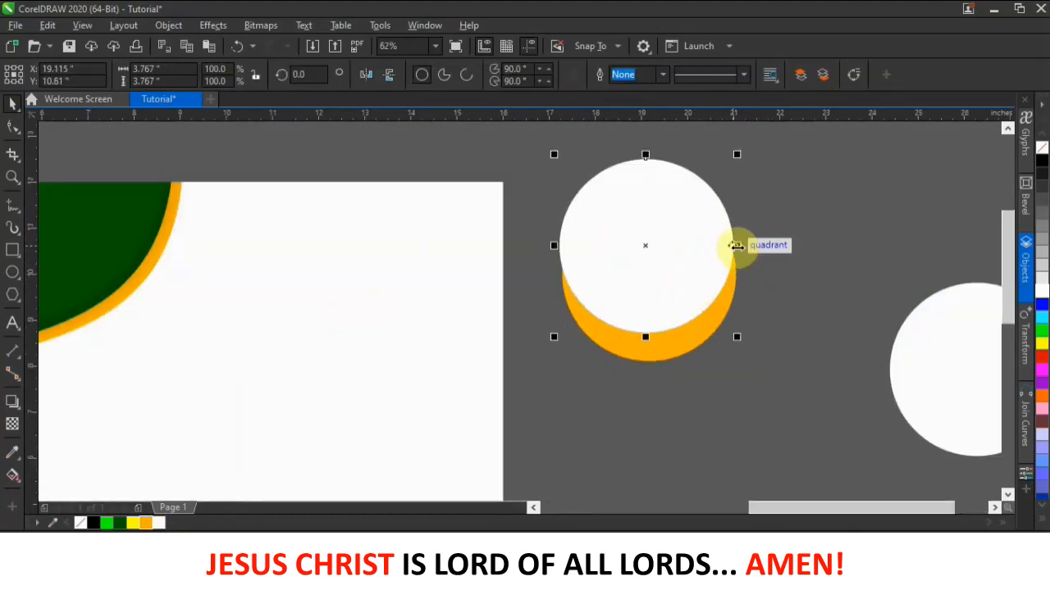
{"action": "left_click", "coordinate": [684, 407]}
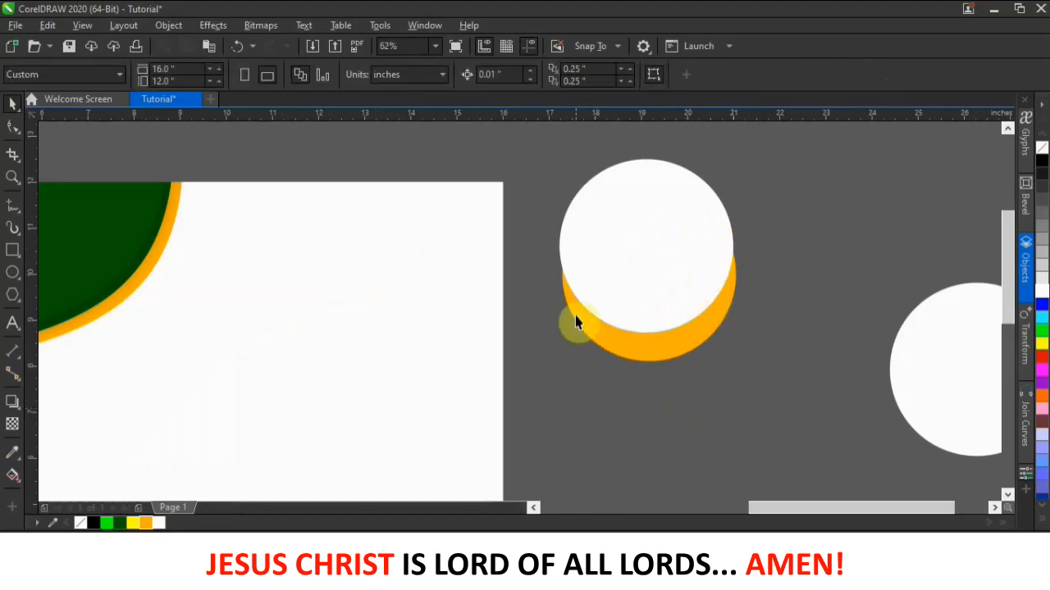
{"action": "left_click", "coordinate": [639, 283]}
{"action": "left_click_drag", "start_coordinate": [640, 279], "coordinate": [627, 287]}
{"action": "left_click_drag", "start_coordinate": [725, 252], "coordinate": [756, 271]}
{"action": "left_click_drag", "start_coordinate": [647, 343], "coordinate": [651, 351]}
{"action": "scroll", "coordinate": [653, 358], "scroll_direction": "up", "scroll_amount": 3}
{"action": "scroll", "coordinate": [657, 365], "scroll_direction": "down", "scroll_amount": 3}
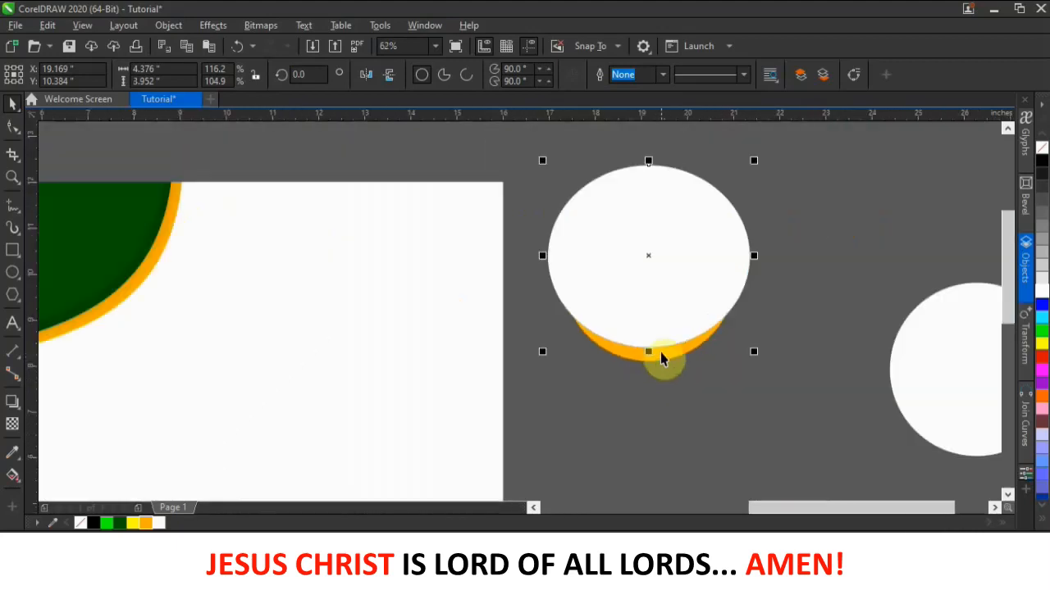
{"action": "left_click", "coordinate": [832, 331]}
{"action": "scroll", "coordinate": [663, 347], "scroll_direction": "down", "scroll_amount": 2}
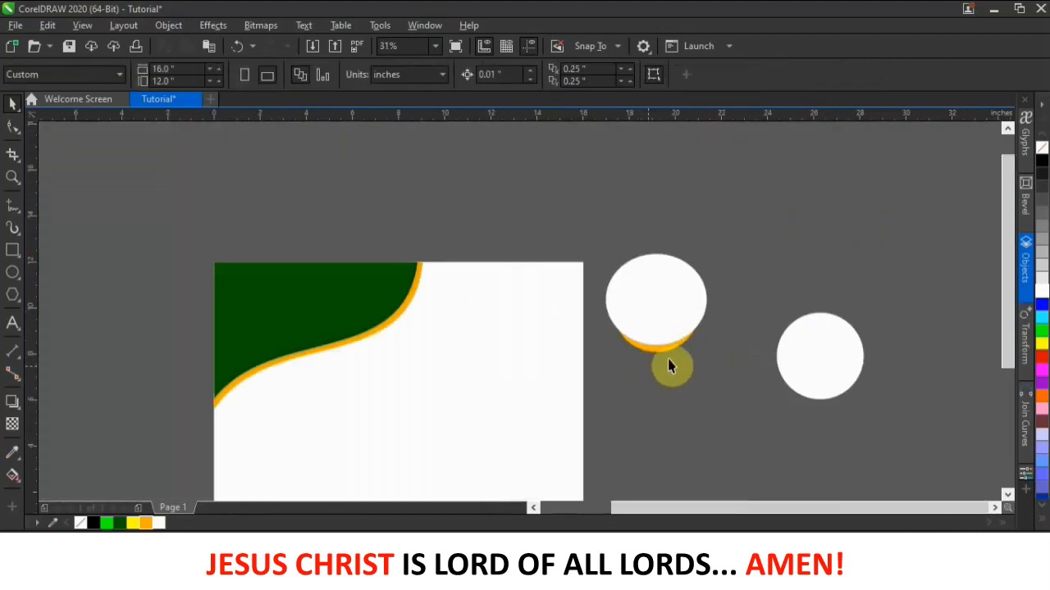
- Select the white ellipse and the orange circle together
{"action": "left_click_drag", "start_coordinate": [649, 324], "coordinate": [752, 279]}
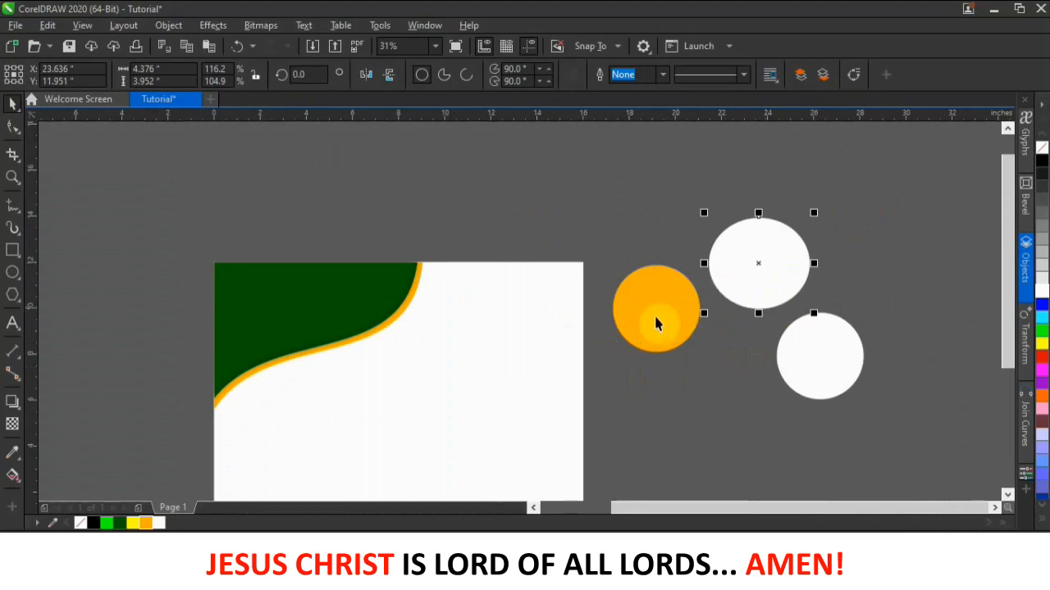
{"action": "key", "text": "ctrl+z"}
{"action": "left_click", "coordinate": [684, 351]}
{"action": "scroll", "coordinate": [689, 346], "scroll_direction": "up", "scroll_amount": 1}
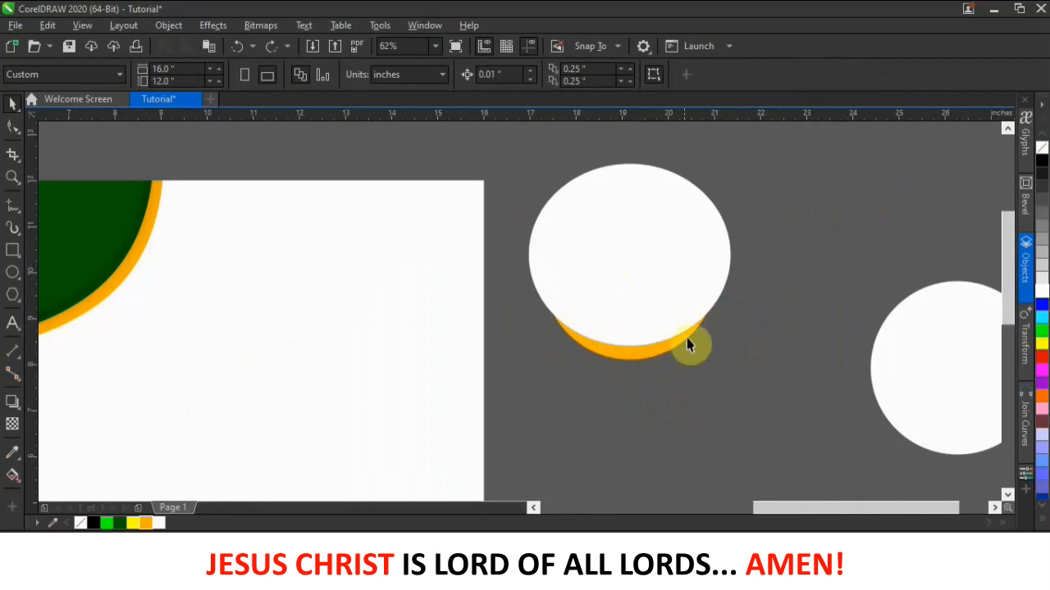
{"action": "scroll", "coordinate": [544, 205], "scroll_direction": "down", "scroll_amount": 1}
{"action": "left_click_drag", "start_coordinate": [494, 159], "coordinate": [730, 353]}
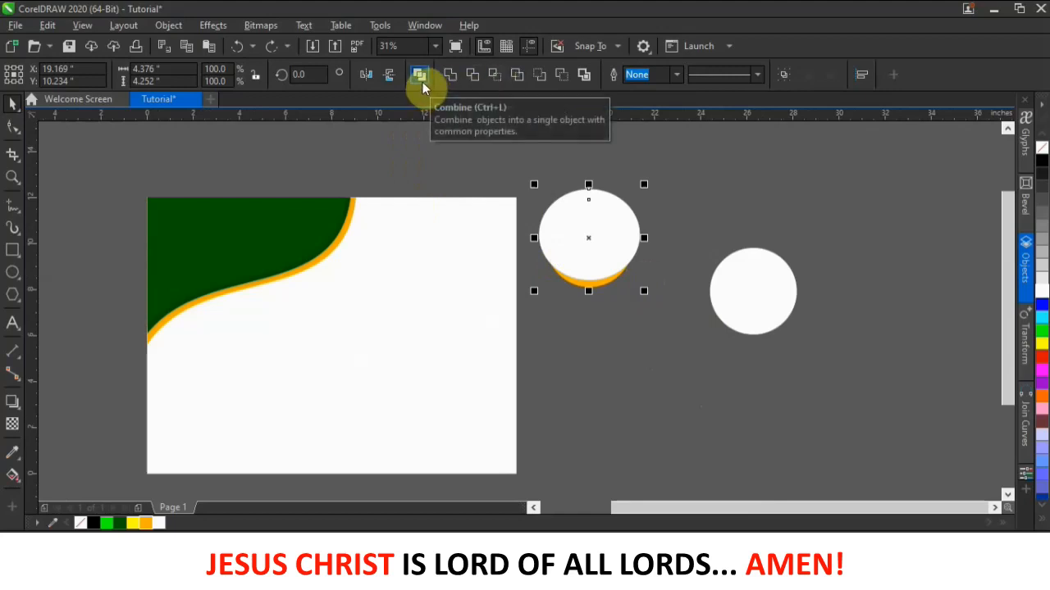
- Cut the ellipse out of the orange circle and move the crescent under the right circle
{"action": "left_click", "coordinate": [472, 75]}
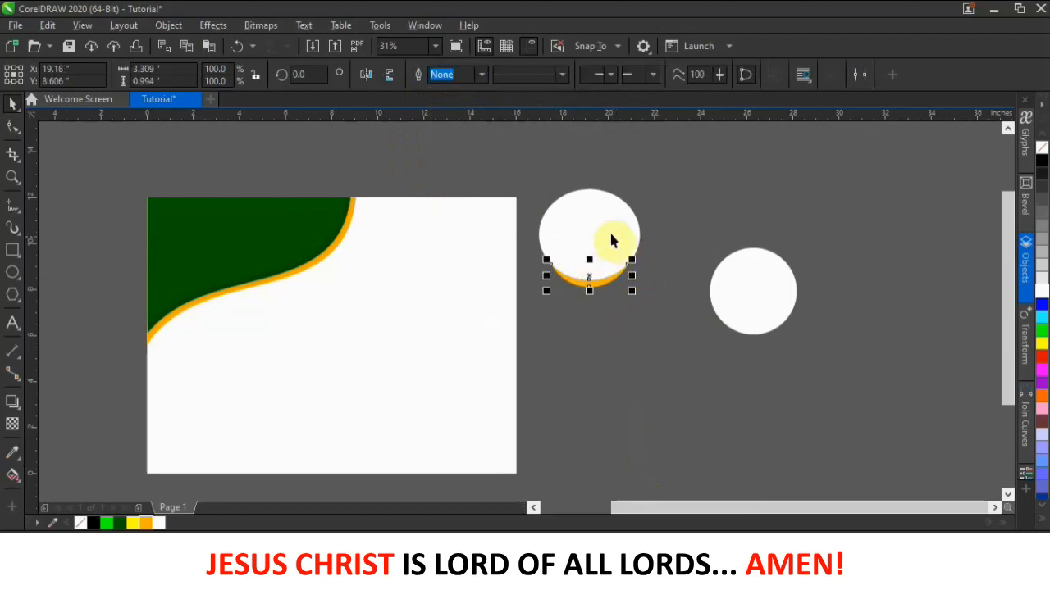
{"action": "left_click_drag", "start_coordinate": [604, 226], "coordinate": [655, 207]}
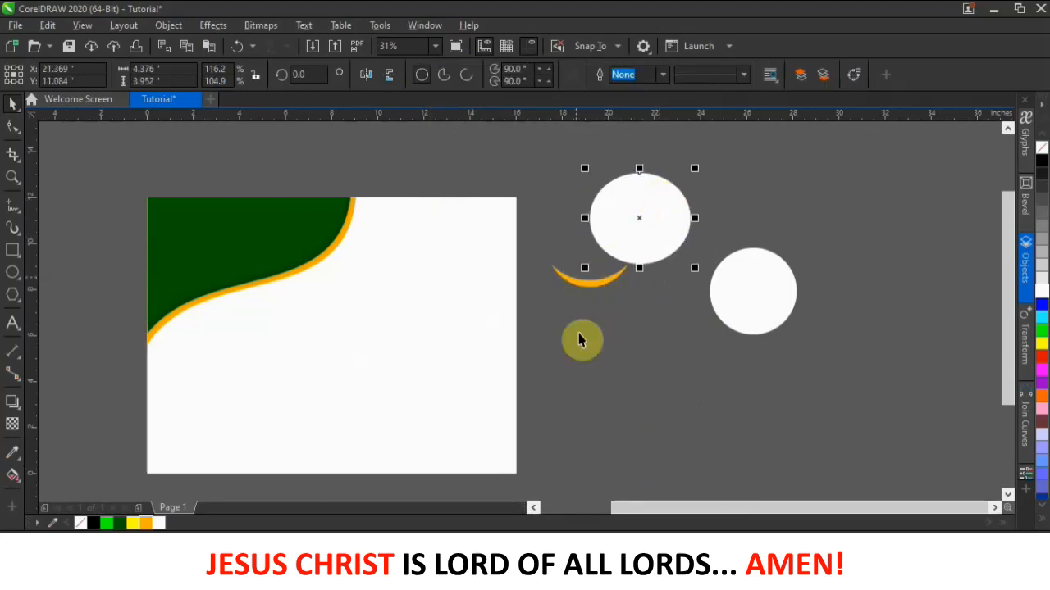
{"action": "left_click_drag", "start_coordinate": [596, 287], "coordinate": [771, 327]}
- Narrow the orange crescent and nudge it to fit under the circle
{"action": "scroll", "coordinate": [762, 342], "scroll_direction": "up", "scroll_amount": 4}
{"action": "scroll", "coordinate": [750, 353], "scroll_direction": "down", "scroll_amount": 2}
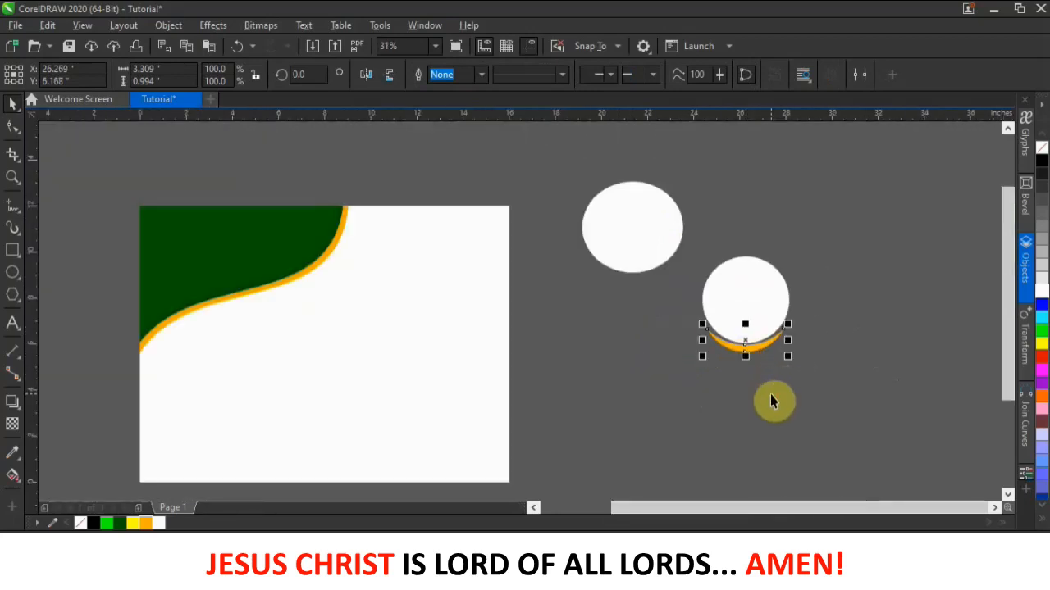
{"action": "left_click", "coordinate": [771, 394]}
{"action": "scroll", "coordinate": [766, 345], "scroll_direction": "up", "scroll_amount": 2}
{"action": "left_click", "coordinate": [766, 345]}
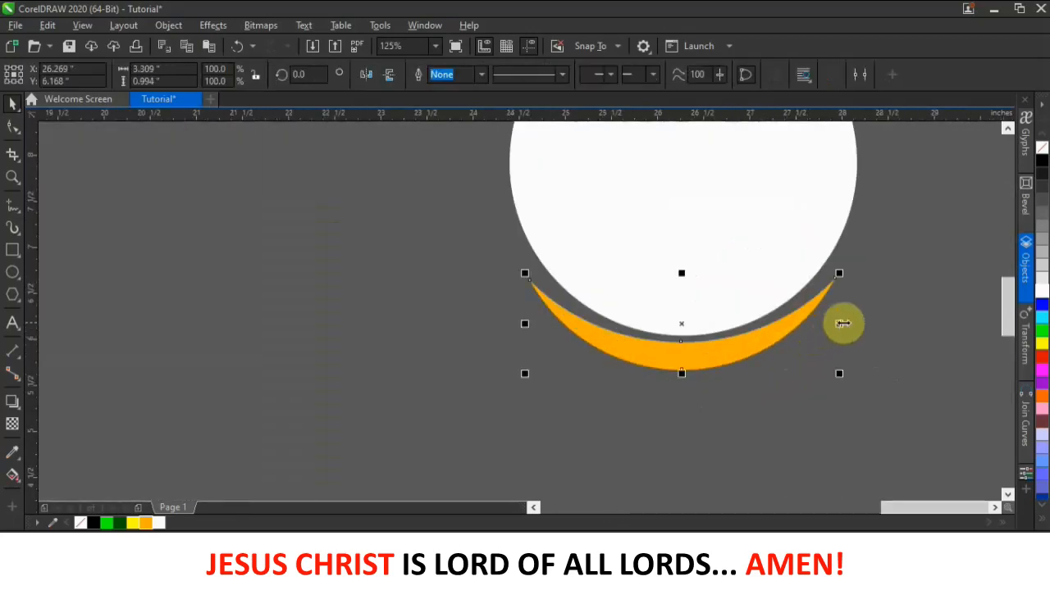
{"action": "left_click_drag", "start_coordinate": [843, 324], "coordinate": [830, 321]}
{"action": "left_click", "coordinate": [849, 321]}
{"action": "left_click_drag", "start_coordinate": [762, 332], "coordinate": [766, 329]}
{"action": "scroll", "coordinate": [765, 329], "scroll_direction": "down", "scroll_amount": 3}
{"action": "left_click", "coordinate": [815, 355]}
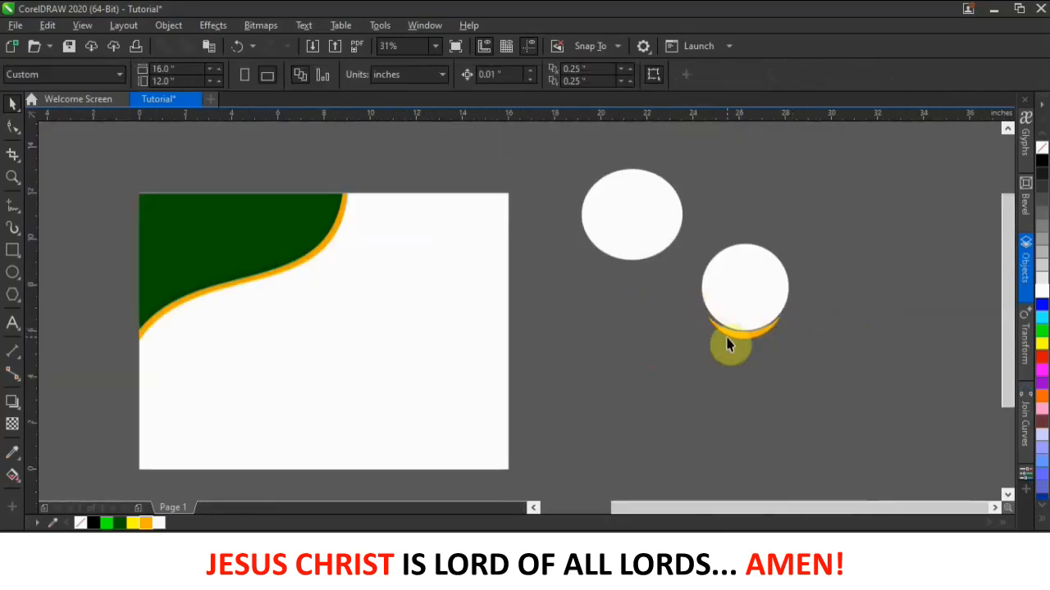
- Sit the white circle on the crescent, nudging it left and down to leave a thin sliver
{"action": "left_click", "coordinate": [739, 343]}
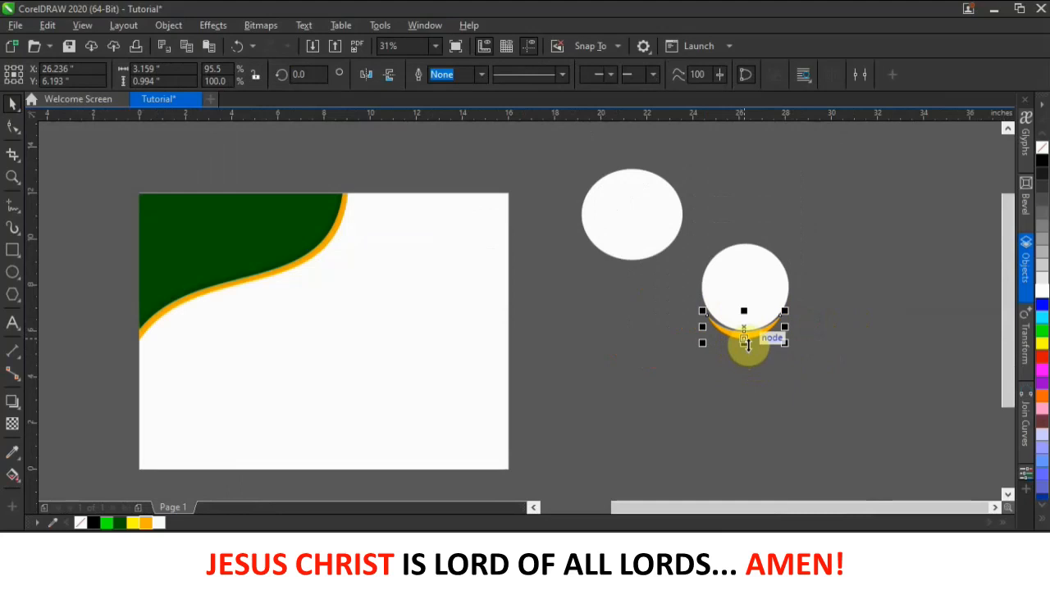
{"action": "left_click_drag", "start_coordinate": [619, 302], "coordinate": [590, 216]}
{"action": "left_click_drag", "start_coordinate": [615, 287], "coordinate": [700, 363]}
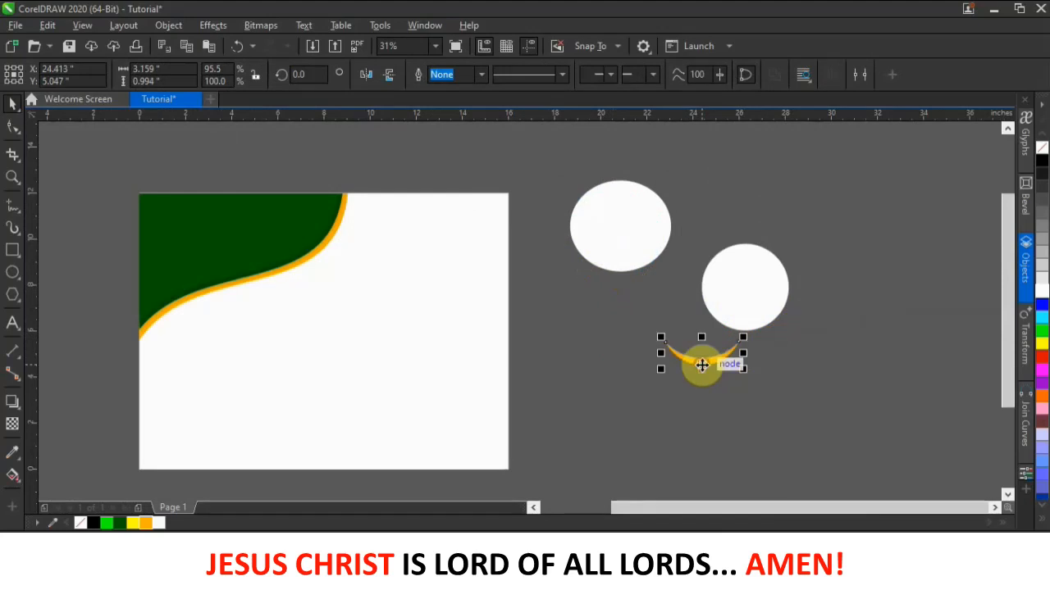
{"action": "left_click_drag", "start_coordinate": [741, 300], "coordinate": [695, 330]}
{"action": "scroll", "coordinate": [704, 333], "scroll_direction": "up", "scroll_amount": 2}
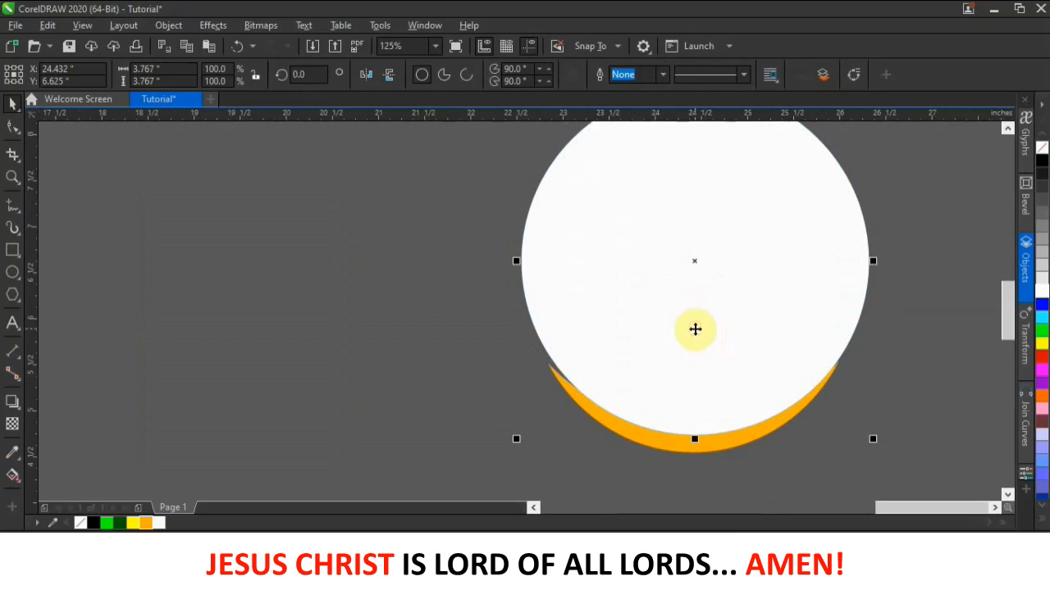
{"action": "key", "text": "Left"}
{"action": "key", "text": "Left"}
{"action": "key", "text": "Left"}
{"action": "key", "text": "Left"}
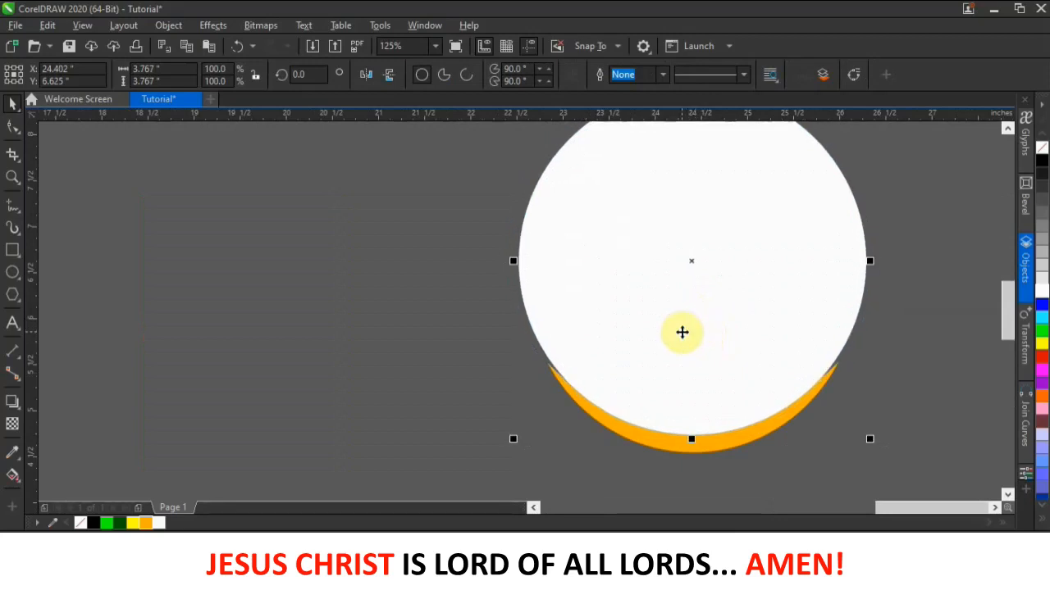
{"action": "key", "text": "Down"}
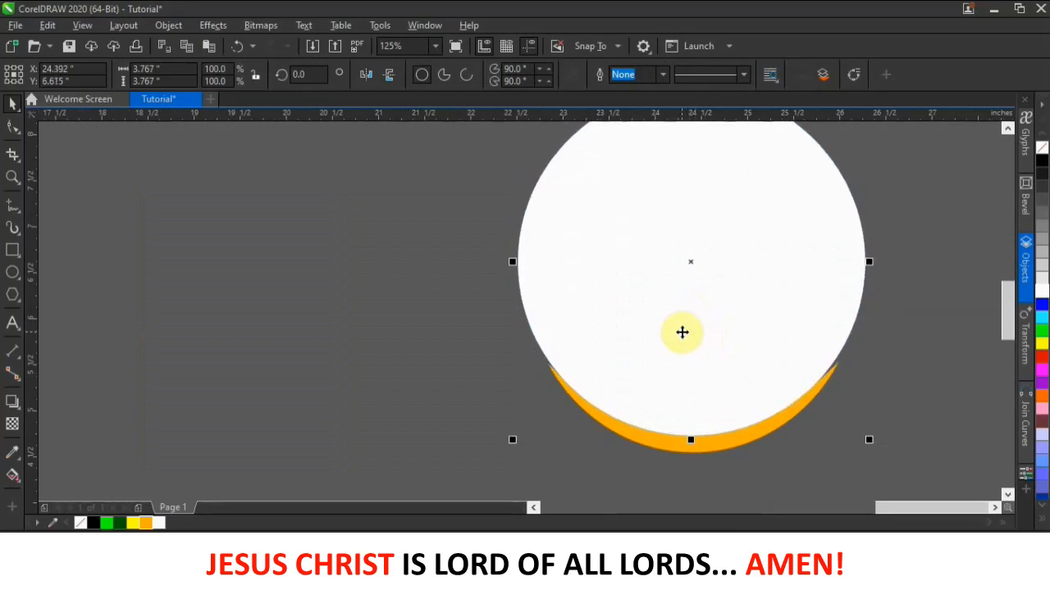
{"action": "scroll", "coordinate": [682, 332], "scroll_direction": "down", "scroll_amount": 5}
- Place a spare copy of the orange crescent up and to the right
{"action": "left_click_drag", "start_coordinate": [750, 419], "coordinate": [648, 261]}
{"action": "left_click", "coordinate": [740, 290]}
{"action": "left_click_drag", "start_coordinate": [805, 341], "coordinate": [599, 379]}
{"action": "left_click_drag", "start_coordinate": [751, 322], "coordinate": [604, 379]}
{"action": "left_click_drag", "start_coordinate": [684, 352], "coordinate": [816, 291]}
{"action": "left_click", "coordinate": [861, 317]}
{"action": "left_click", "coordinate": [628, 344]}
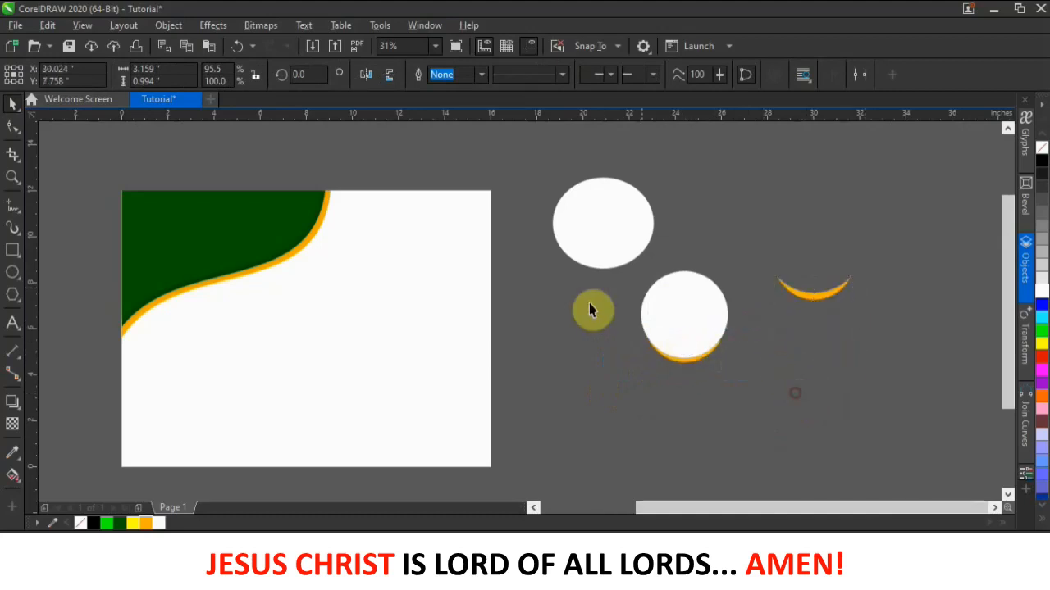
{"action": "left_click_drag", "start_coordinate": [771, 407], "coordinate": [624, 251]}
- Trim the crescent where the lower circle overlaps and nudge it slightly down
{"action": "left_click", "coordinate": [477, 77]}
{"action": "left_click", "coordinate": [694, 357]}
{"action": "left_click", "coordinate": [694, 383]}
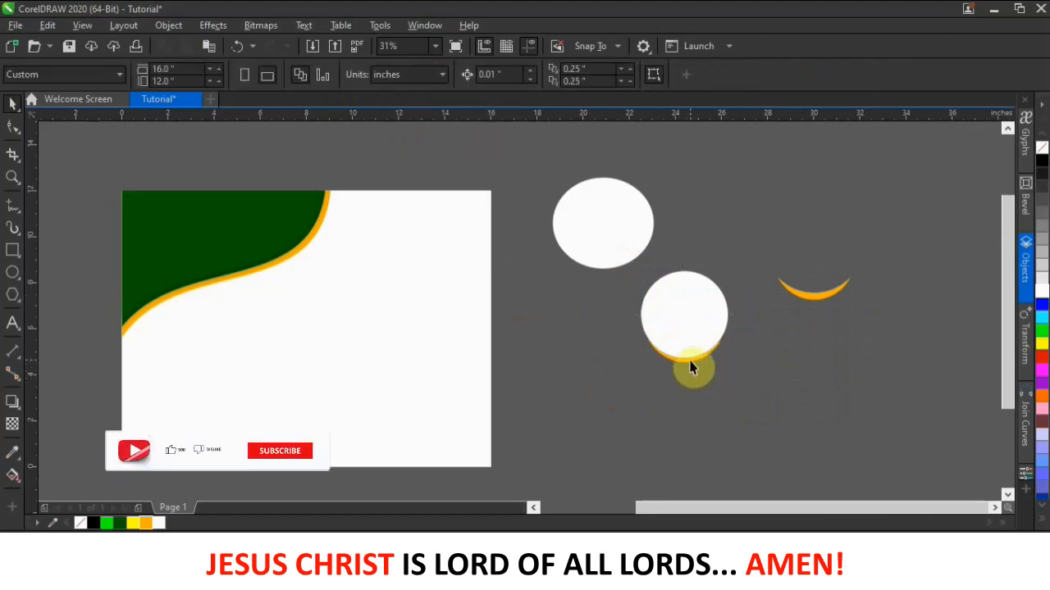
{"action": "left_click", "coordinate": [690, 361]}
{"action": "key", "text": "Down"}
{"action": "key", "text": "Down"}
{"action": "key", "text": "Down"}
{"action": "key", "text": "Down"}
{"action": "key", "text": "Down"}
{"action": "key", "text": "Down"}
{"action": "key", "text": "Down"}
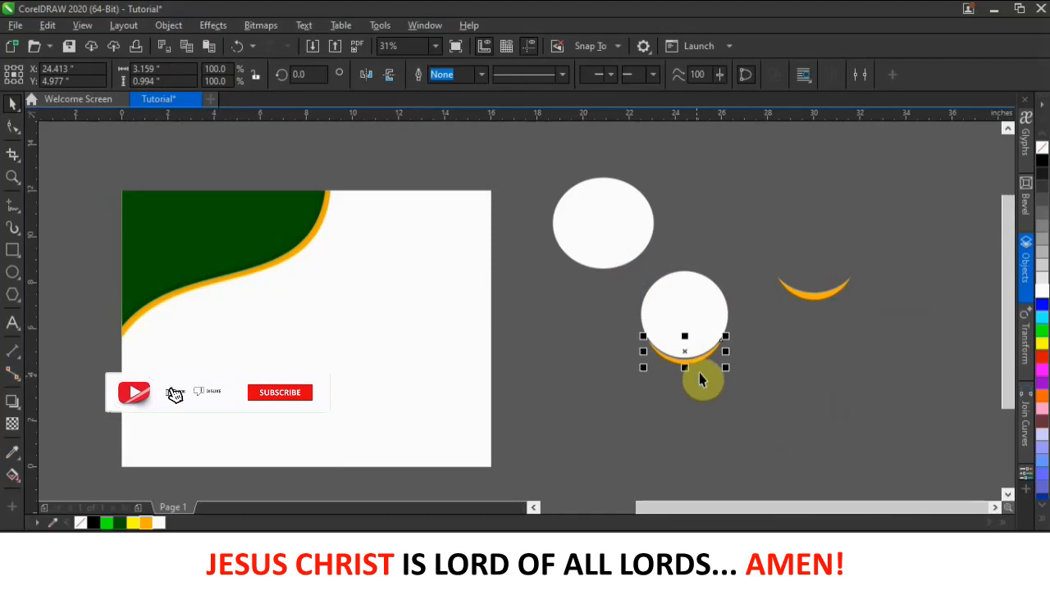
{"action": "left_click", "coordinate": [728, 361]}
{"action": "scroll", "coordinate": [728, 359], "scroll_direction": "up", "scroll_amount": 1}
{"action": "scroll", "coordinate": [724, 354], "scroll_direction": "down", "scroll_amount": 1}
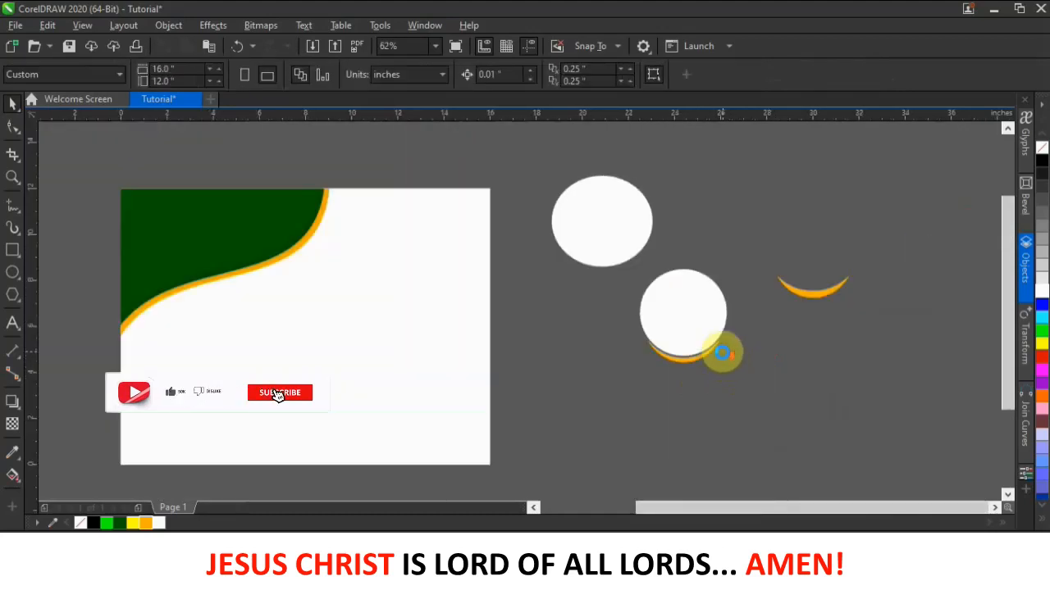
{"action": "left_click_drag", "start_coordinate": [748, 371], "coordinate": [618, 247]}
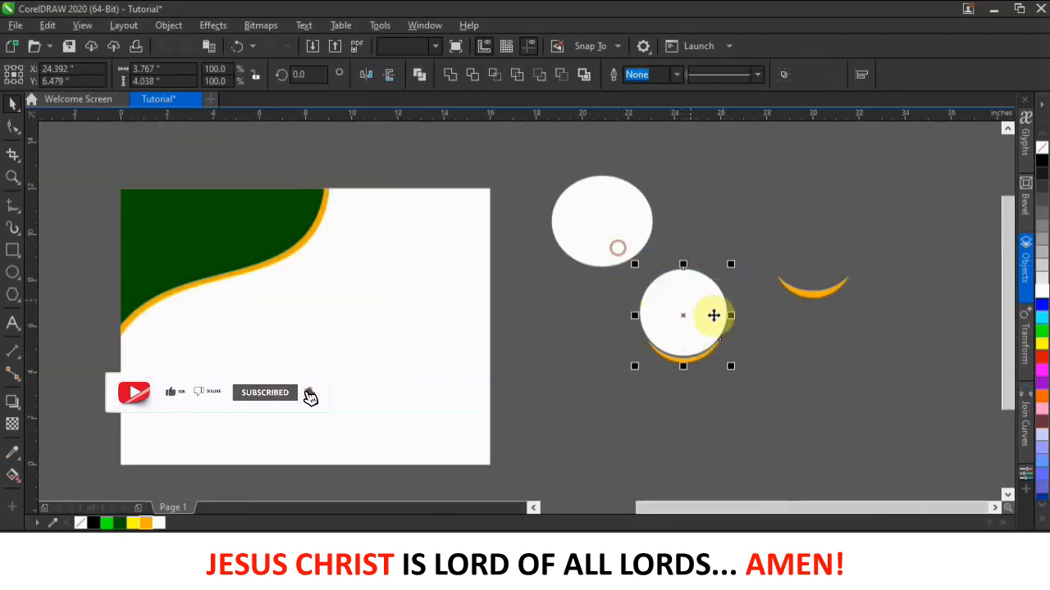
- Give the lower circle a dark green 6 pt outline
{"action": "left_click", "coordinate": [757, 382]}
{"action": "left_click", "coordinate": [694, 305]}
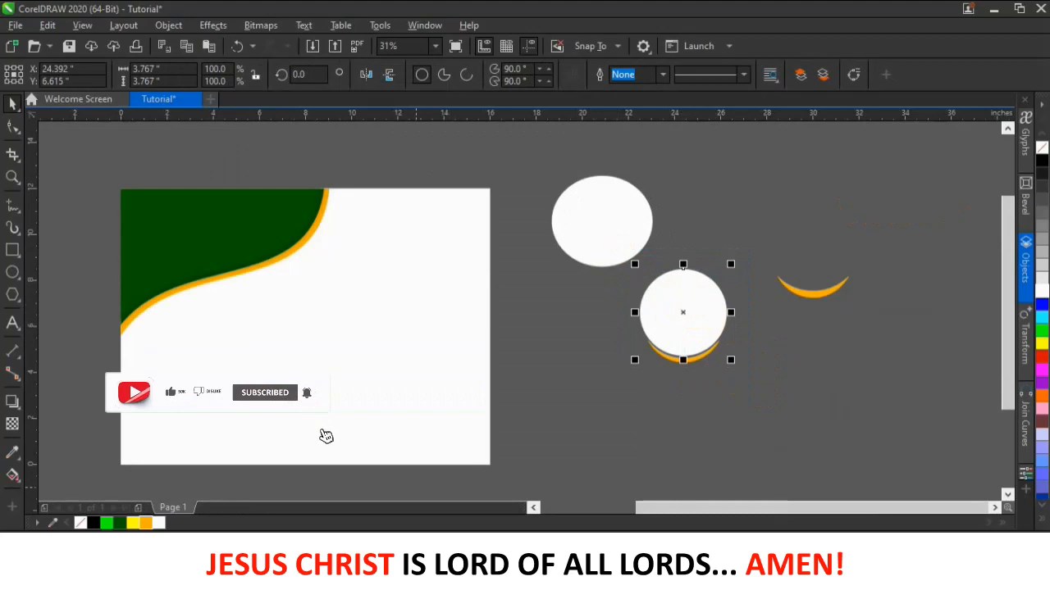
{"action": "left_click", "coordinate": [127, 524]}
{"action": "right_click", "coordinate": [121, 525]}
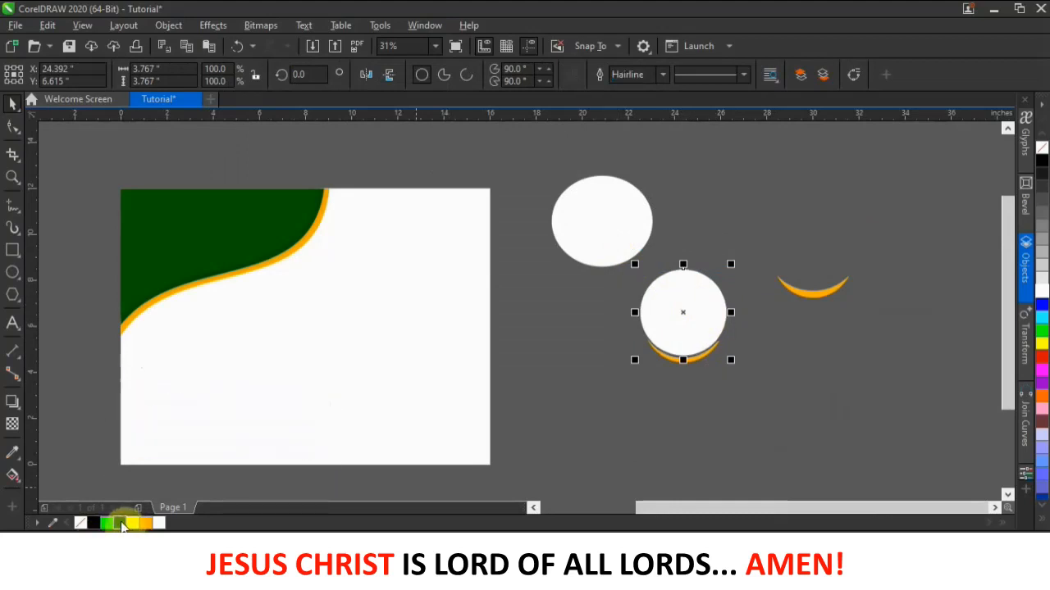
{"action": "left_click", "coordinate": [663, 75]}
{"action": "left_click", "coordinate": [634, 184]}
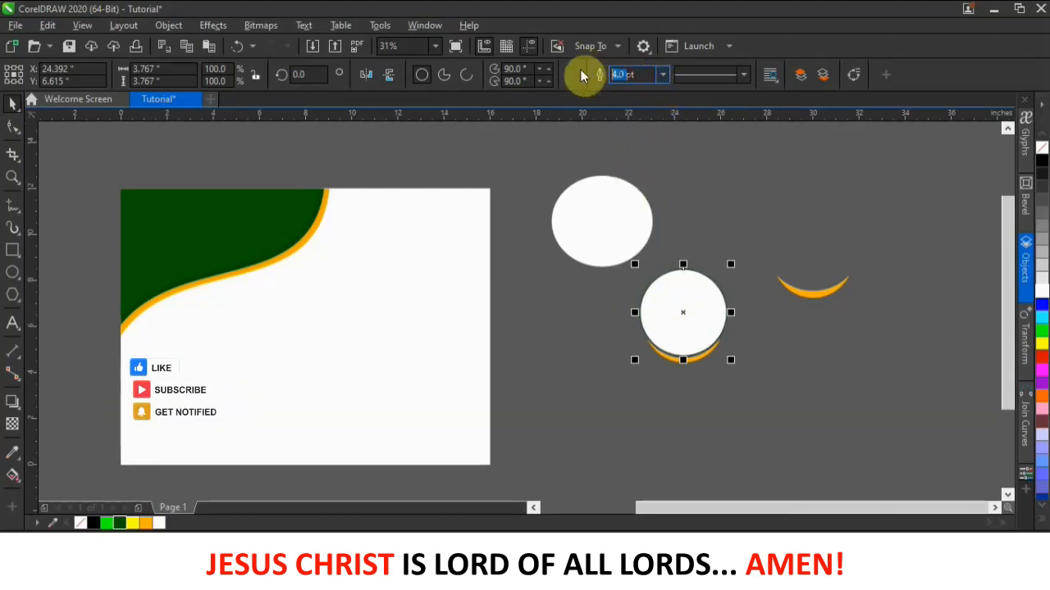
{"action": "type", "text": "6pt"}
{"action": "left_click", "coordinate": [558, 115]}
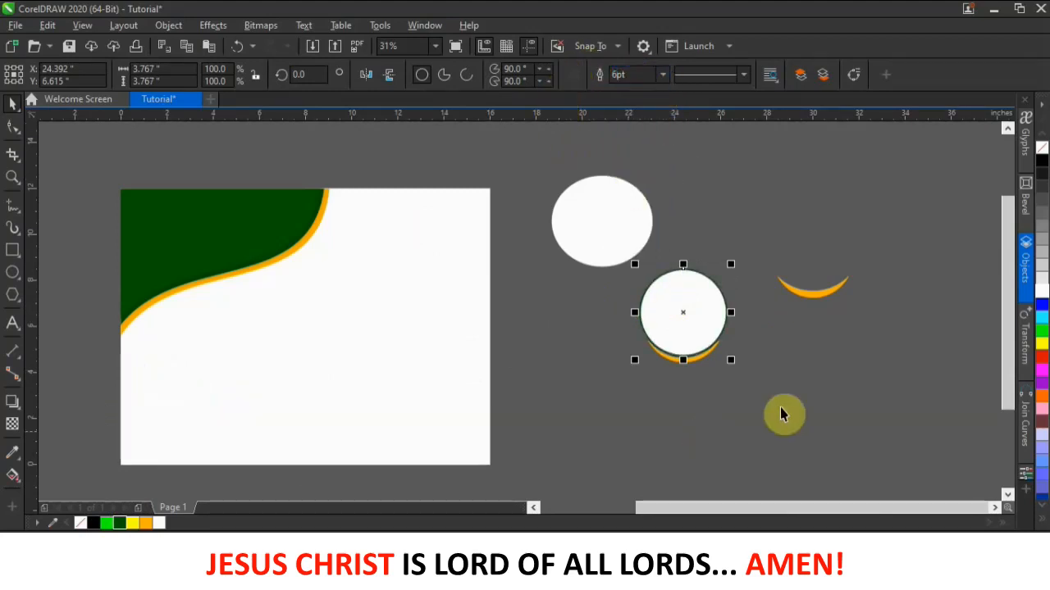
{"action": "left_click", "coordinate": [754, 399]}
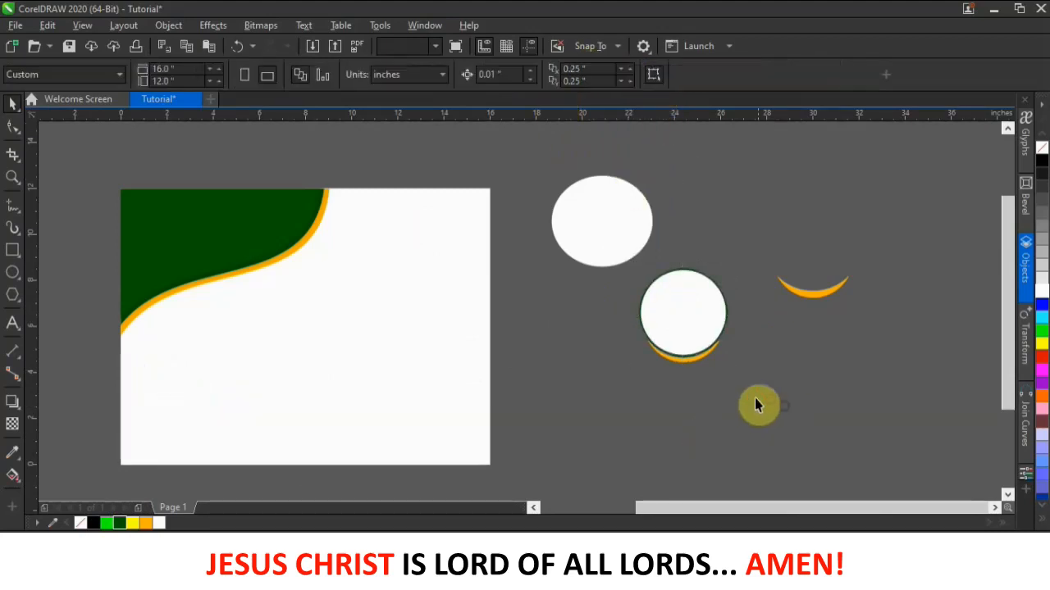
- Colour the arc under the circle dark green and select it with the circle
{"action": "left_click", "coordinate": [691, 364]}
{"action": "left_click", "coordinate": [119, 526]}
{"action": "left_click", "coordinate": [802, 457]}
{"action": "scroll", "coordinate": [683, 357], "scroll_direction": "up", "scroll_amount": 2}
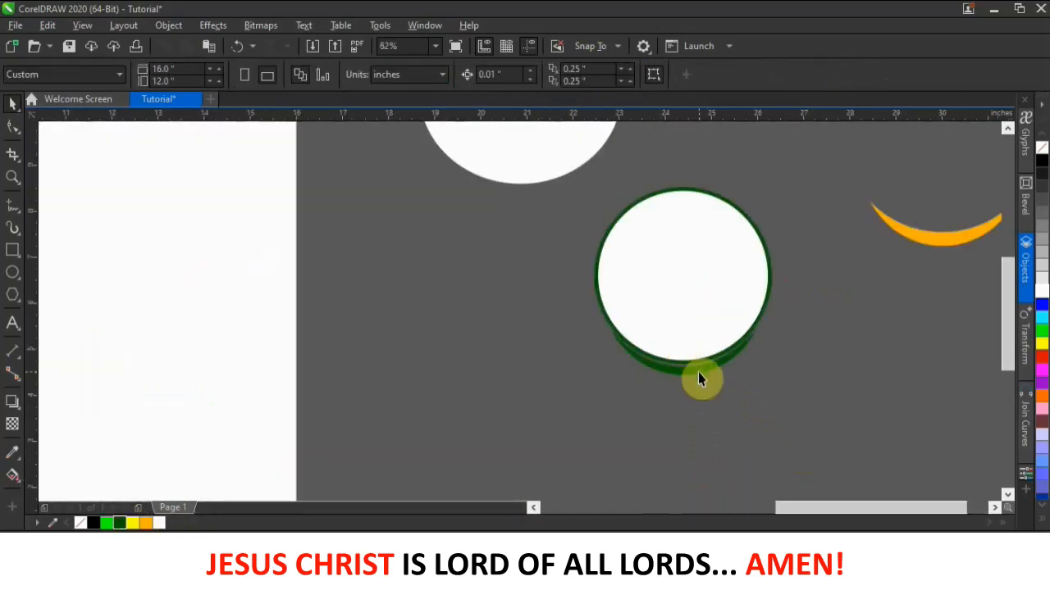
{"action": "left_click", "coordinate": [699, 376]}
{"action": "left_click_drag", "start_coordinate": [839, 442], "coordinate": [624, 220]}
- Move the circle and its green arc onto the page's upper right
{"action": "scroll", "coordinate": [697, 276], "scroll_direction": "down", "scroll_amount": 2}
{"action": "left_click_drag", "start_coordinate": [699, 277], "coordinate": [448, 211]}
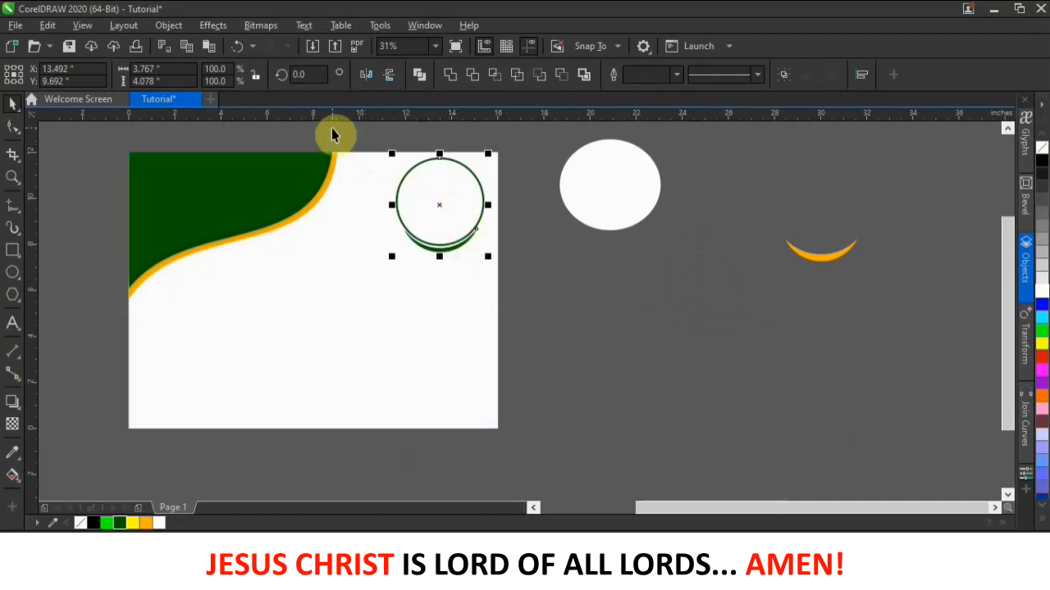
{"action": "scroll", "coordinate": [337, 136], "scroll_direction": "up", "scroll_amount": 2}
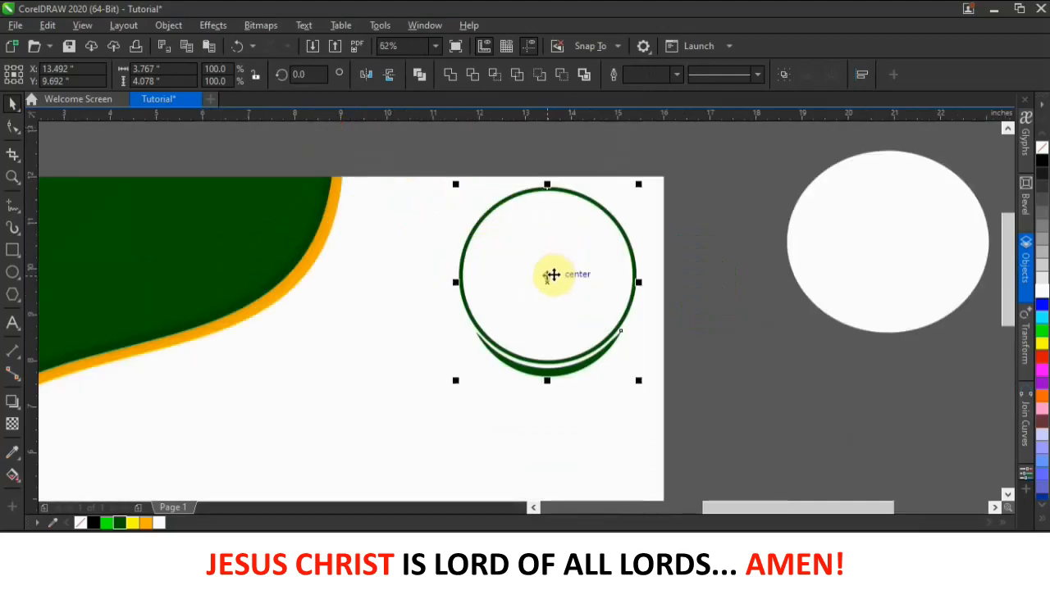
{"action": "scroll", "coordinate": [553, 257], "scroll_direction": "down", "scroll_amount": 2}
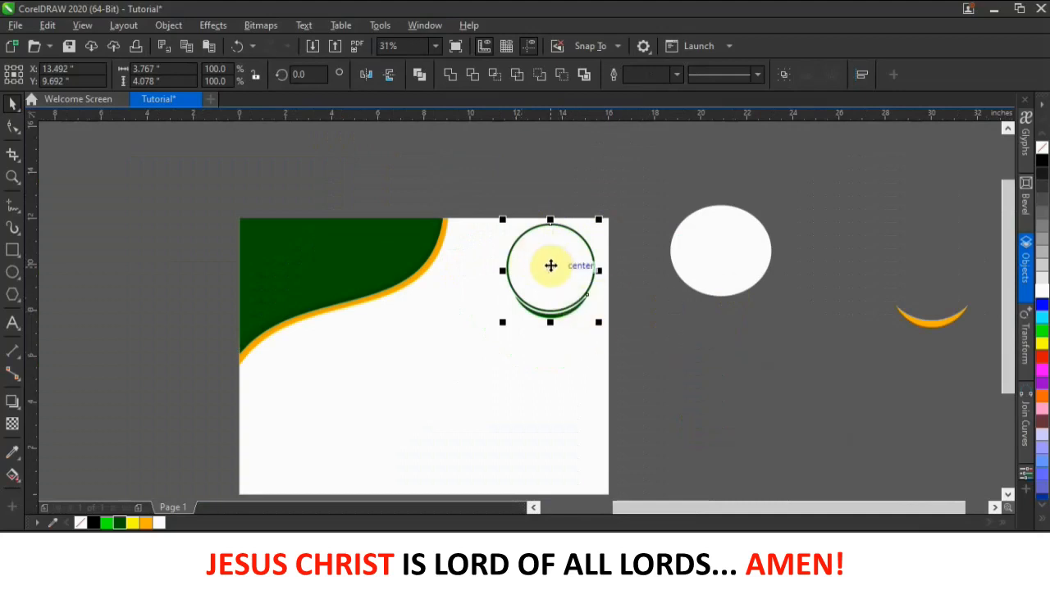
- Add a smaller copy of the green-rimmed circle overlapping its lower left
{"action": "left_click_drag", "start_coordinate": [550, 265], "coordinate": [477, 322]}
{"action": "left_click", "coordinate": [521, 349]}
{"action": "left_click_drag", "start_coordinate": [526, 270], "coordinate": [514, 300]}
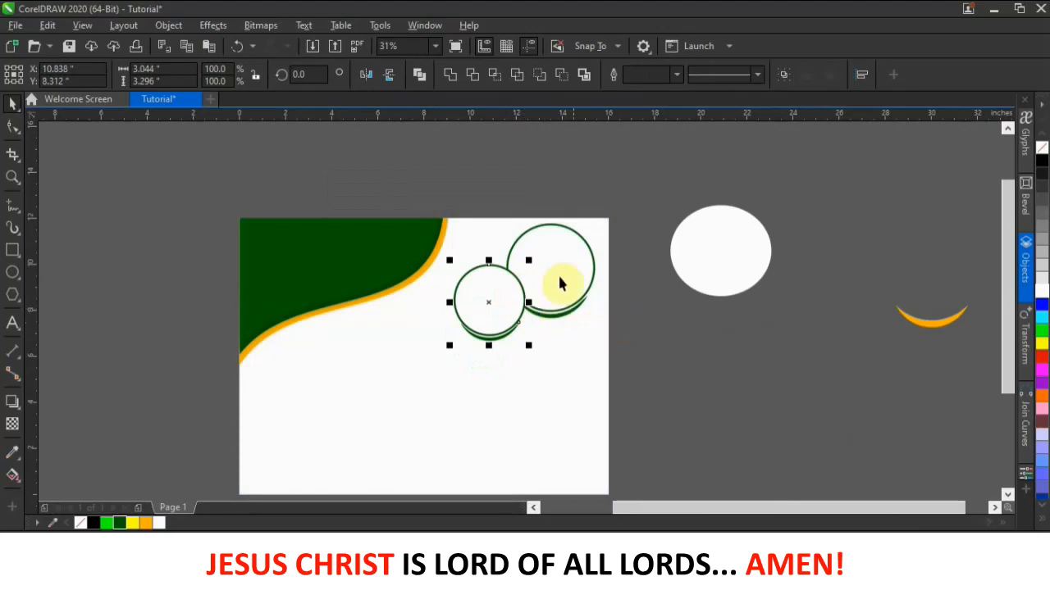
{"action": "scroll", "coordinate": [555, 292], "scroll_direction": "up", "scroll_amount": 2}
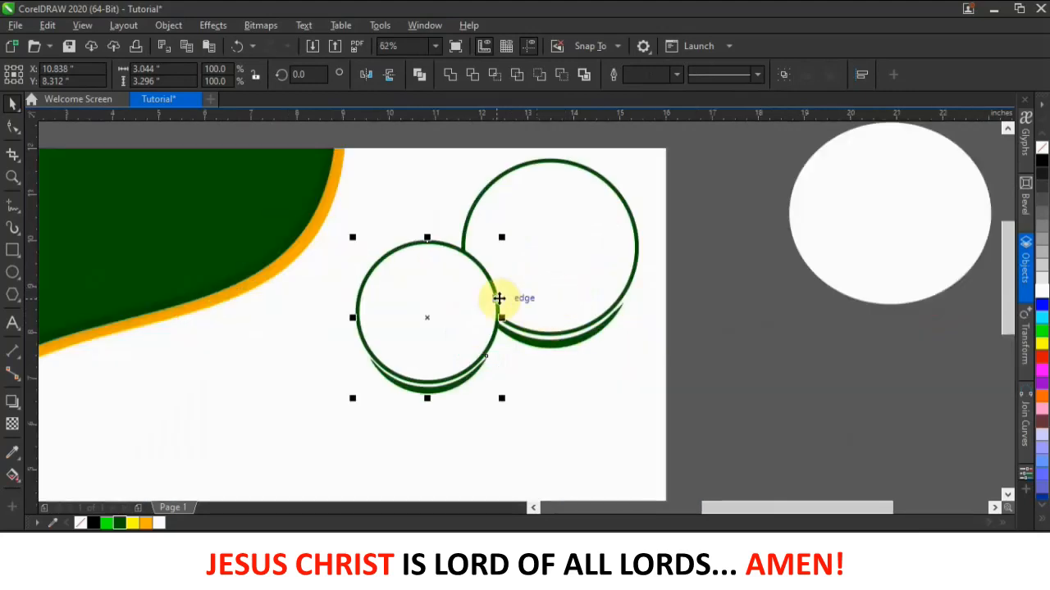
{"action": "scroll", "coordinate": [614, 393], "scroll_direction": "down", "scroll_amount": 2}
{"action": "left_click", "coordinate": [680, 382]}
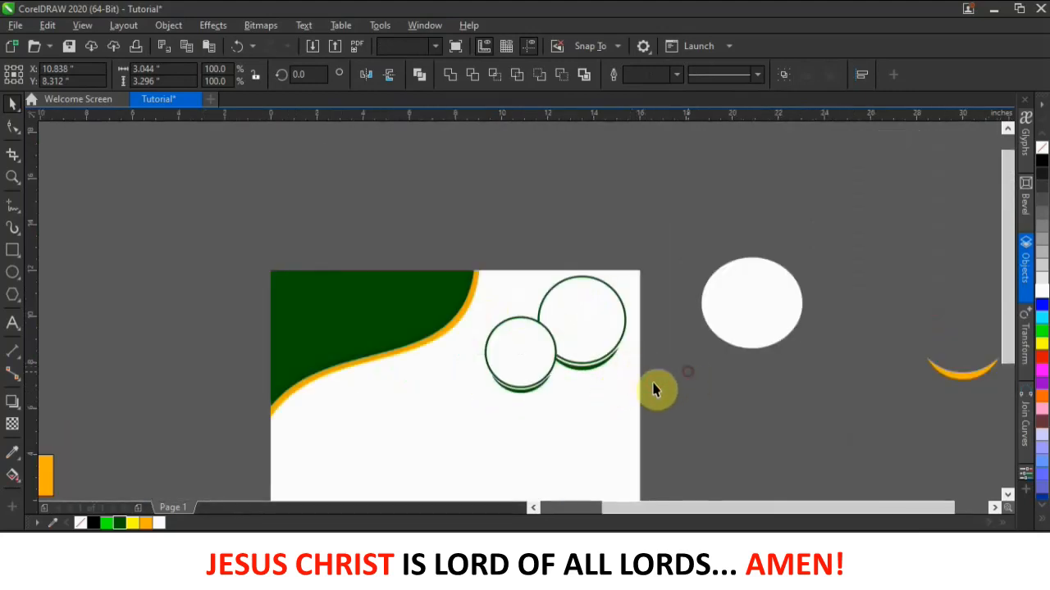
{"action": "scroll", "coordinate": [759, 310], "scroll_direction": "down", "scroll_amount": 2}
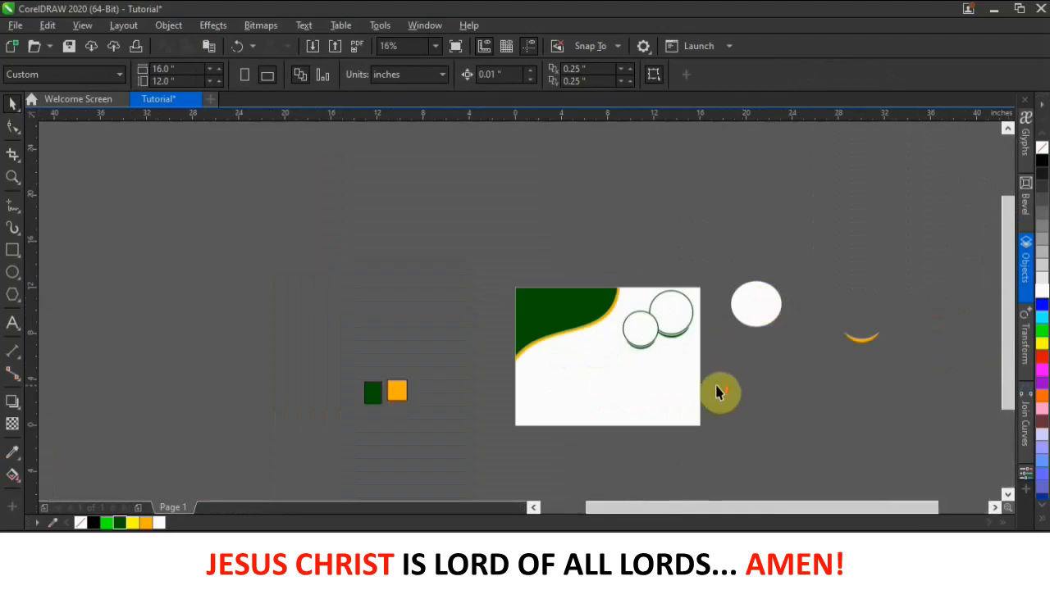
- Move the orange and green sample squares nearer the page
{"action": "scroll", "coordinate": [716, 393], "scroll_direction": "up", "scroll_amount": 2}
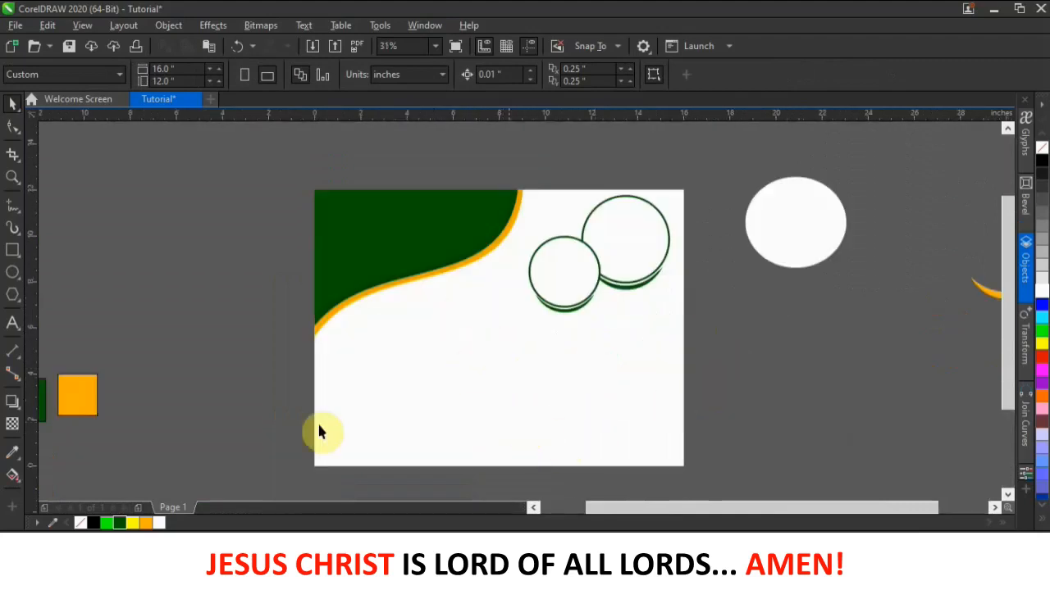
{"action": "left_click_drag", "start_coordinate": [73, 381], "coordinate": [147, 365]}
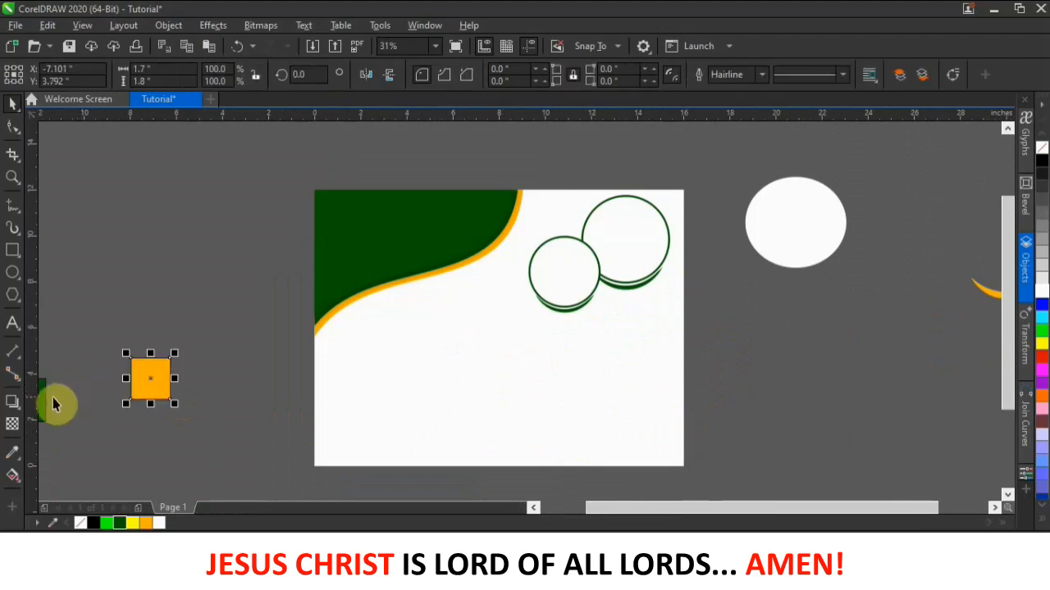
{"action": "left_click_drag", "start_coordinate": [46, 400], "coordinate": [109, 382]}
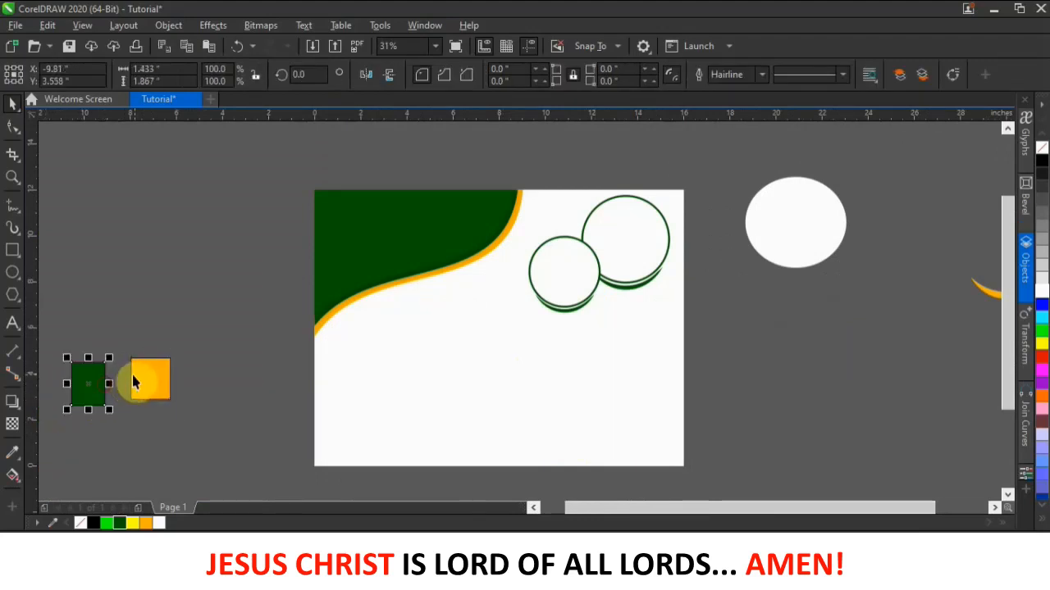
- Draw a square in the lower middle of the page with the Rectangle tool
{"action": "left_click", "coordinate": [12, 251]}
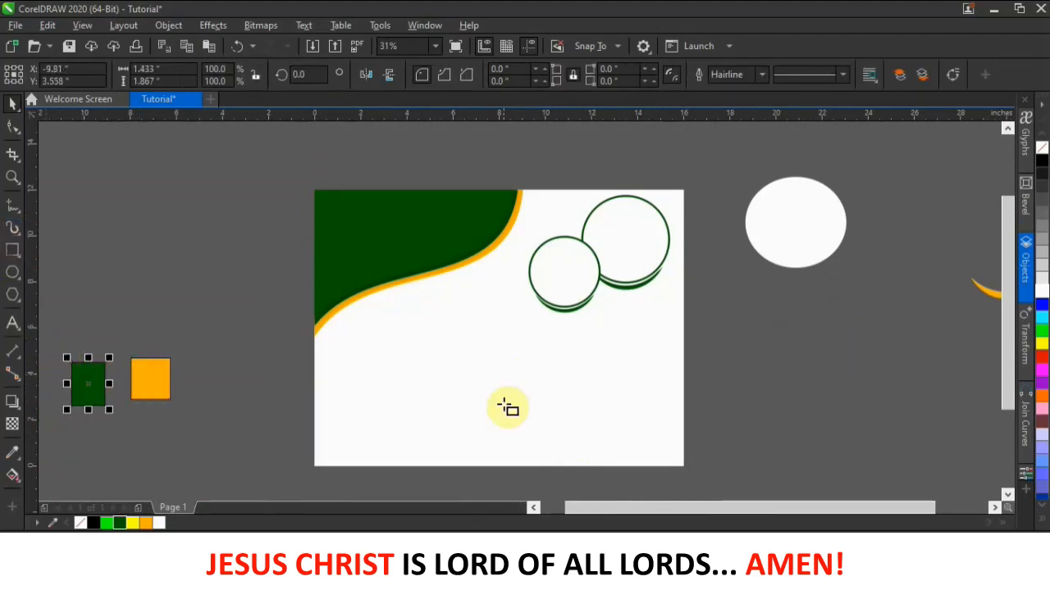
{"action": "mouse_move", "coordinate": [432, 341]}
{"action": "left_mouse_down"}
{"action": "mouse_move", "coordinate": [464, 397]}
{"action": "mouse_move", "coordinate": [488, 391]}
{"action": "left_mouse_up"}
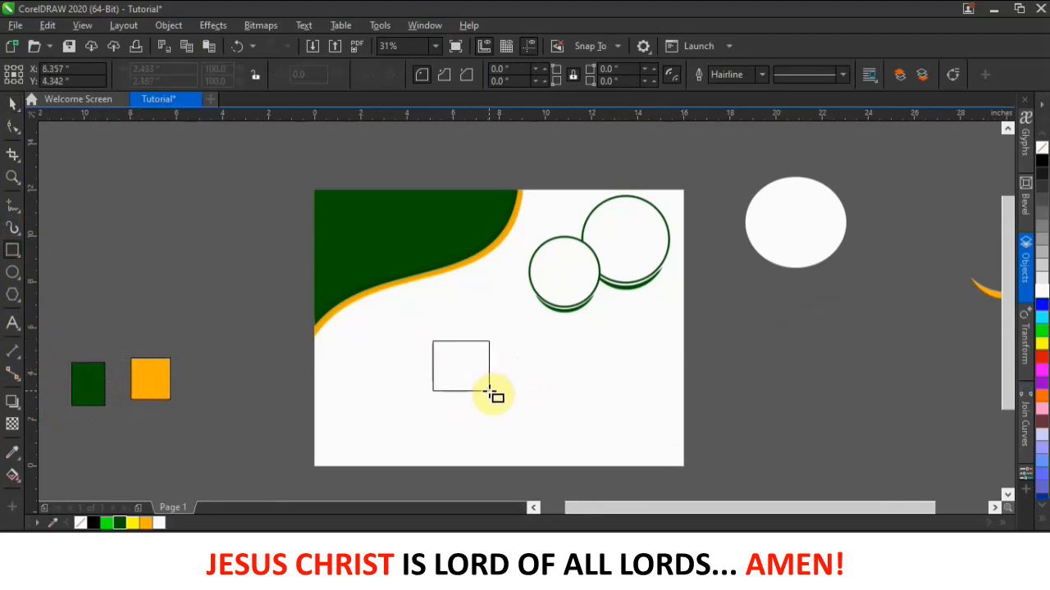
{"action": "left_click_drag", "start_coordinate": [490, 396], "coordinate": [489, 397]}
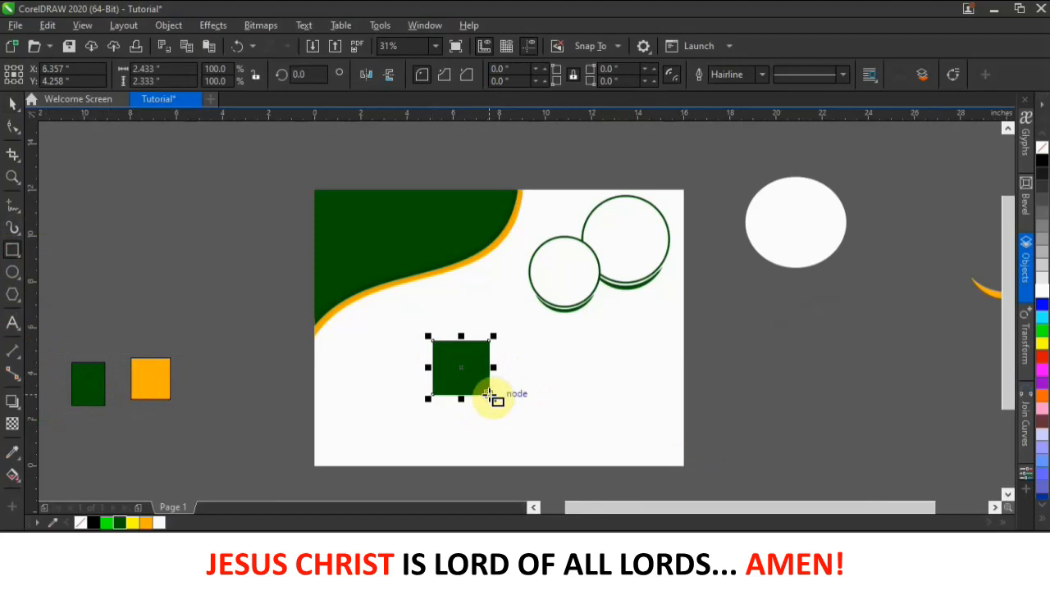
- Fill the square white and set its outline width to 5 pt
{"action": "left_click", "coordinate": [1039, 295]}
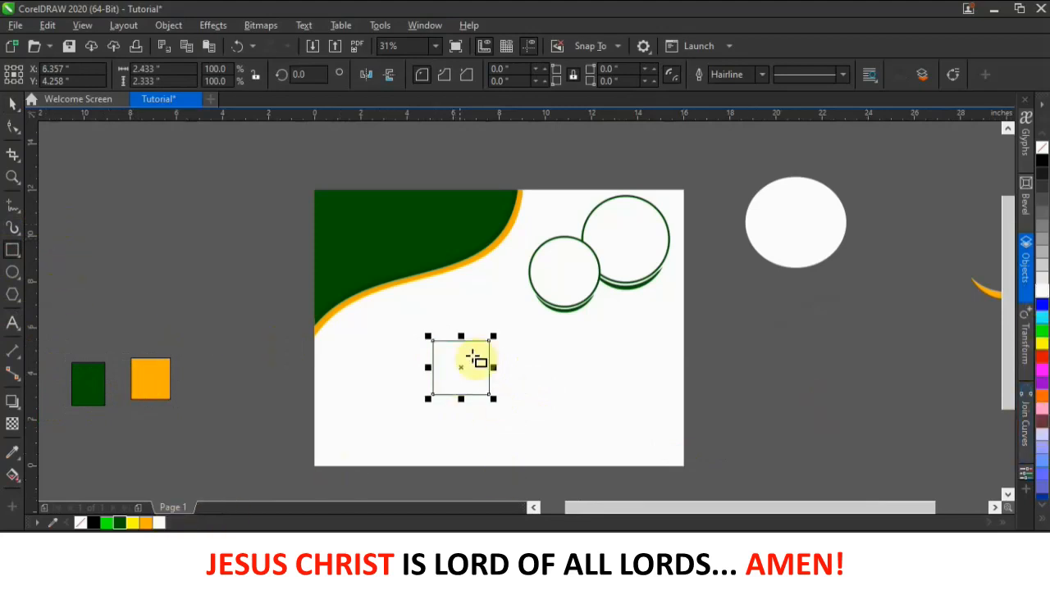
{"action": "scroll", "coordinate": [481, 335], "scroll_direction": "up", "scroll_amount": 2}
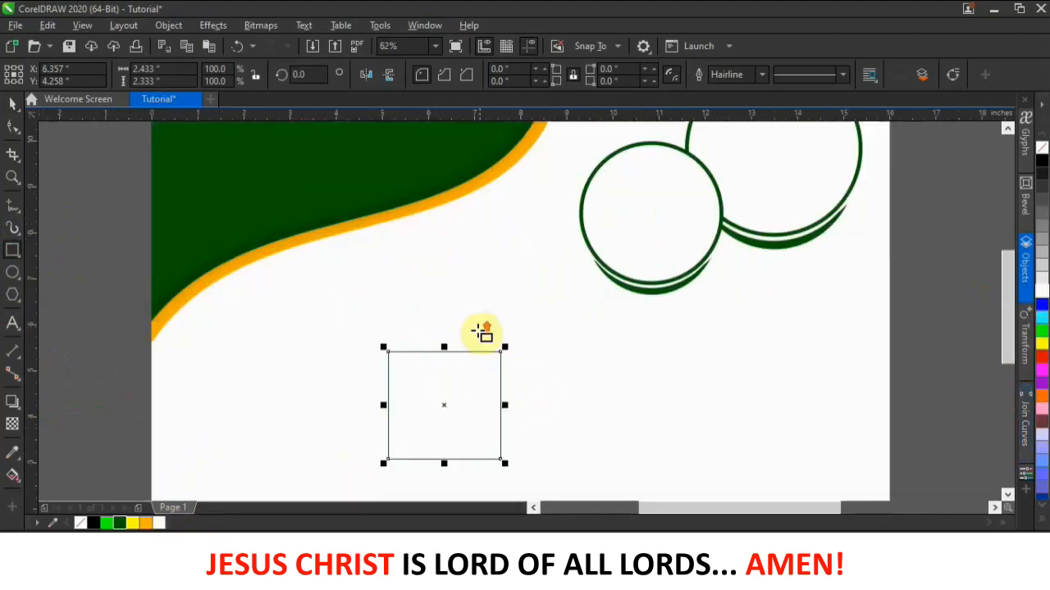
{"action": "left_click", "coordinate": [762, 74]}
{"action": "left_click", "coordinate": [720, 182]}
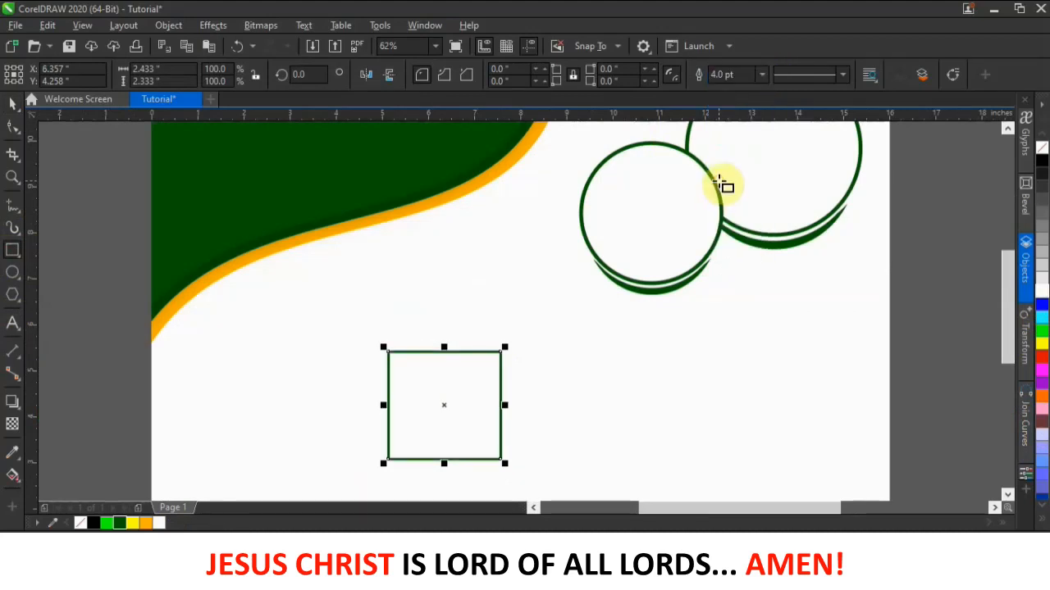
{"action": "left_click", "coordinate": [722, 74]}
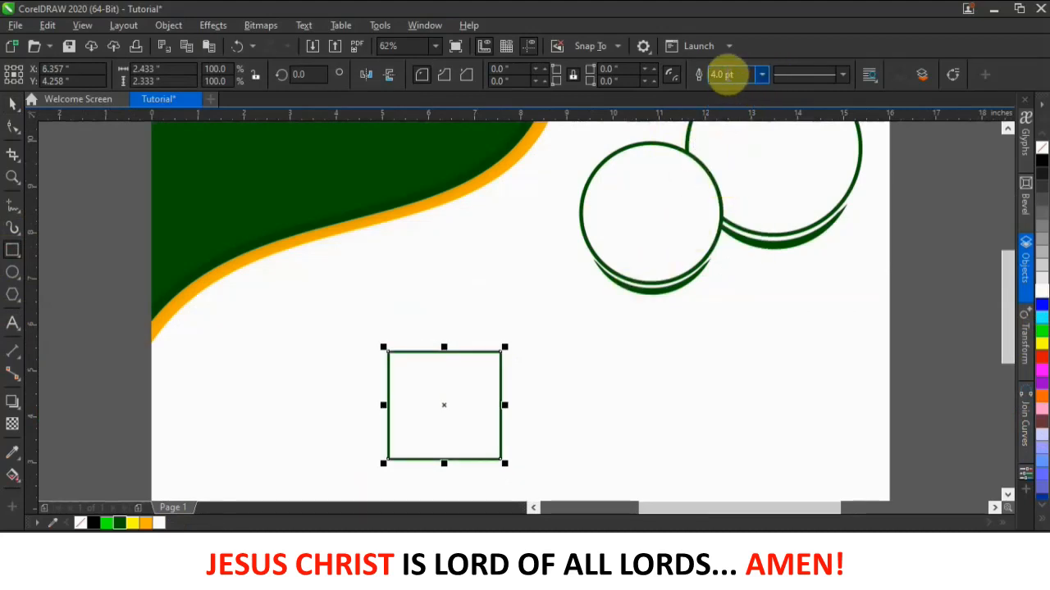
{"action": "type", "text": "5"}
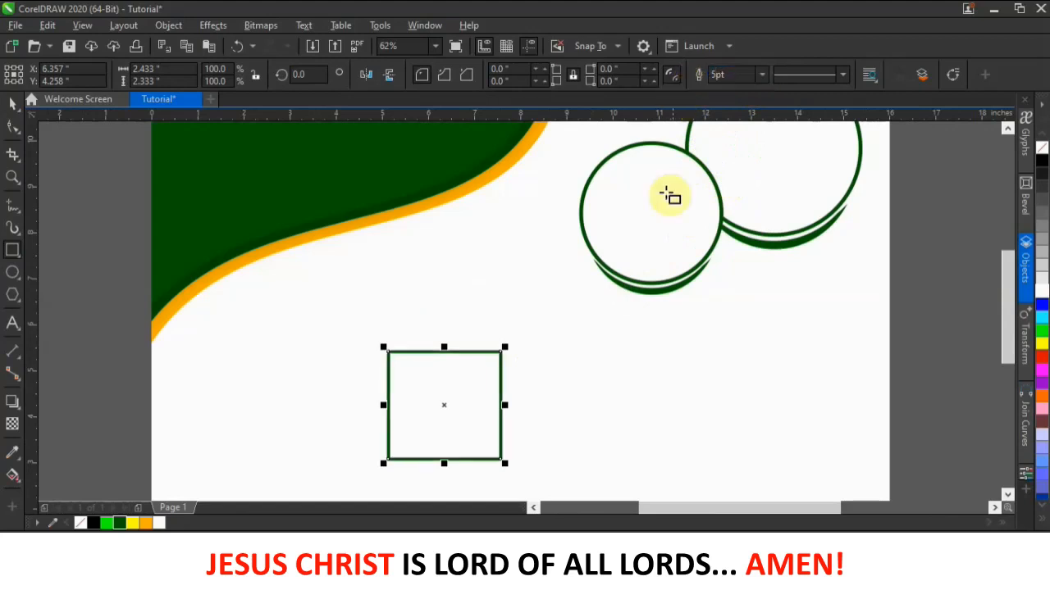
{"action": "scroll", "coordinate": [463, 369], "scroll_direction": "down", "scroll_amount": 2}
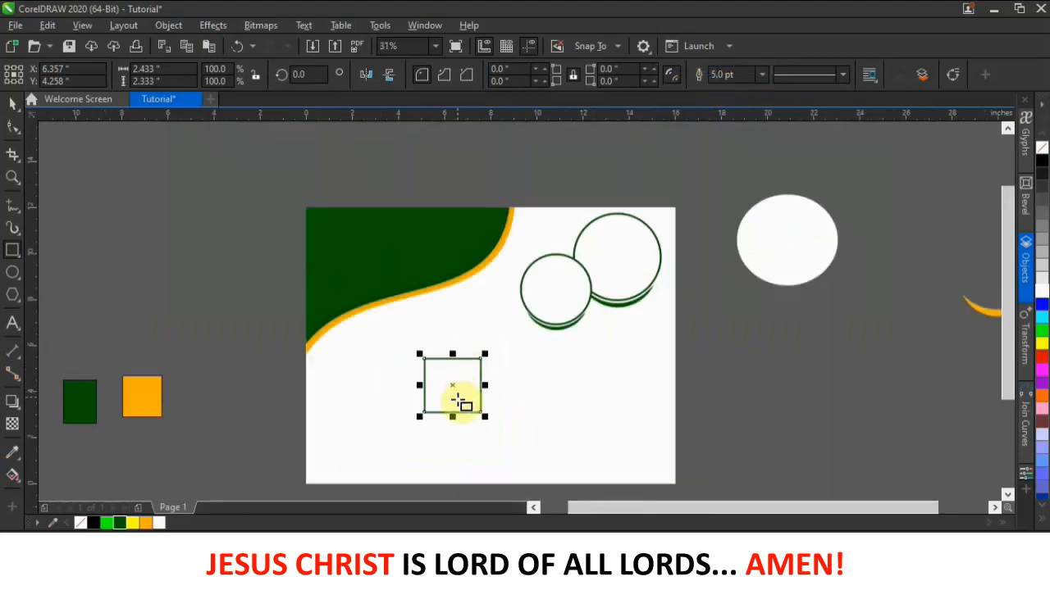
{"action": "scroll", "coordinate": [463, 396], "scroll_direction": "up", "scroll_amount": 2}
- Round all four corners of the square to a 0.258-inch radius with the Shape tool
{"action": "left_click", "coordinate": [12, 103]}
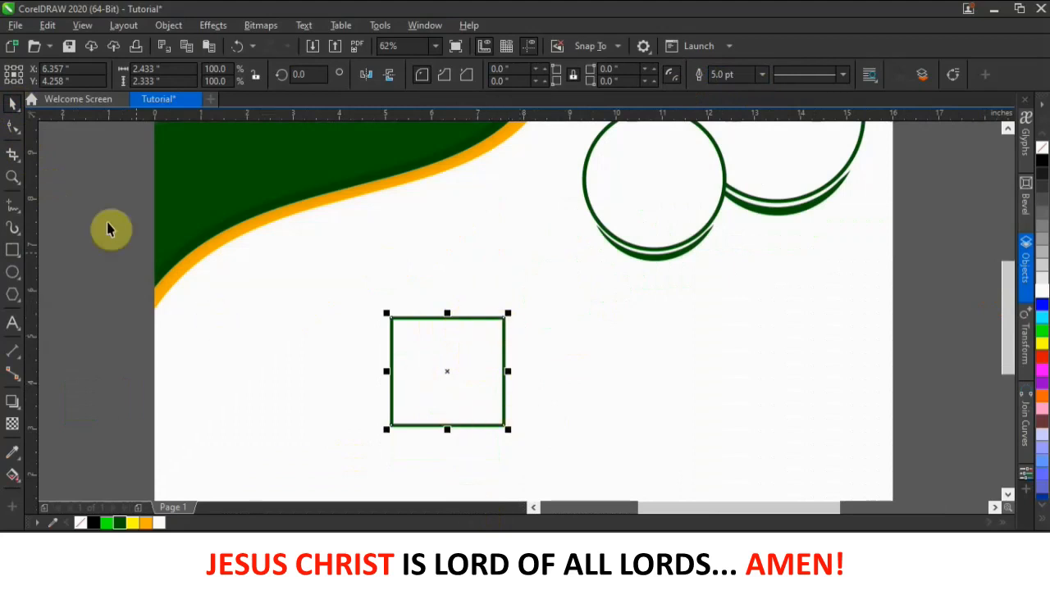
{"action": "left_click", "coordinate": [14, 126]}
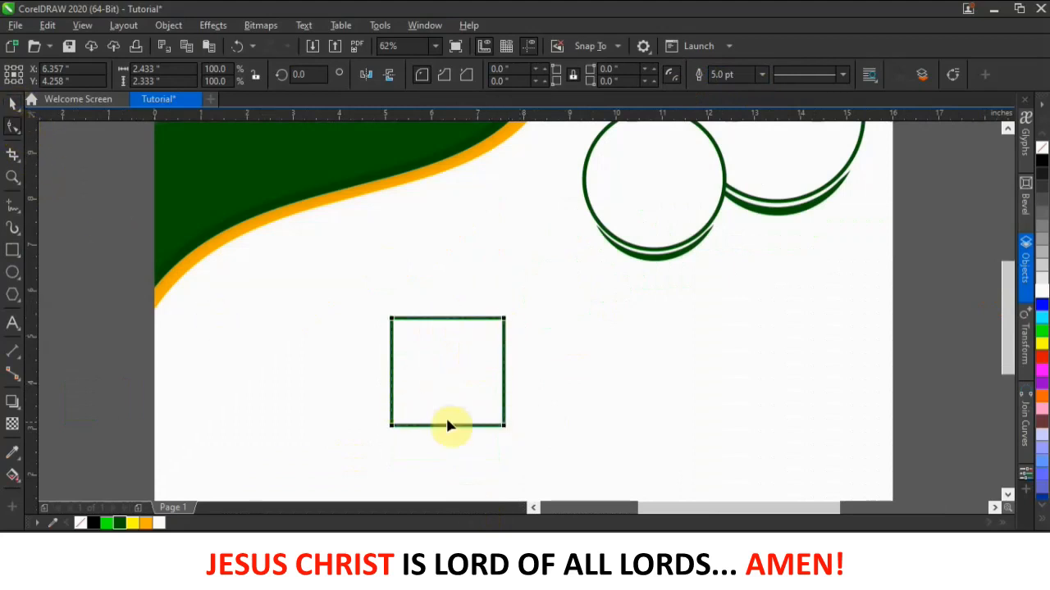
{"action": "scroll", "coordinate": [457, 424], "scroll_direction": "up", "scroll_amount": 2}
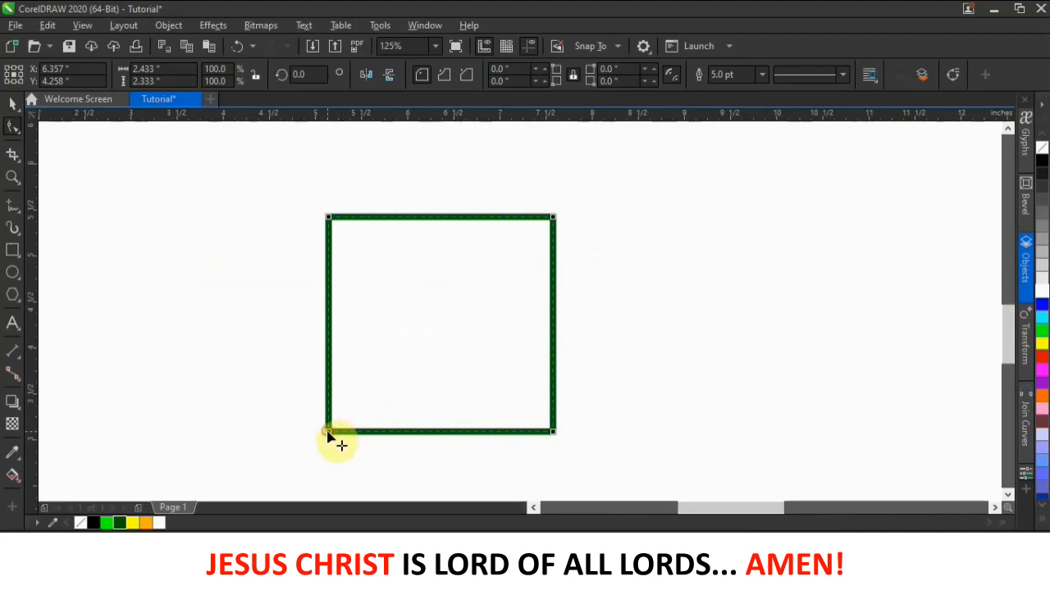
{"action": "left_click_drag", "start_coordinate": [331, 433], "coordinate": [351, 435]}
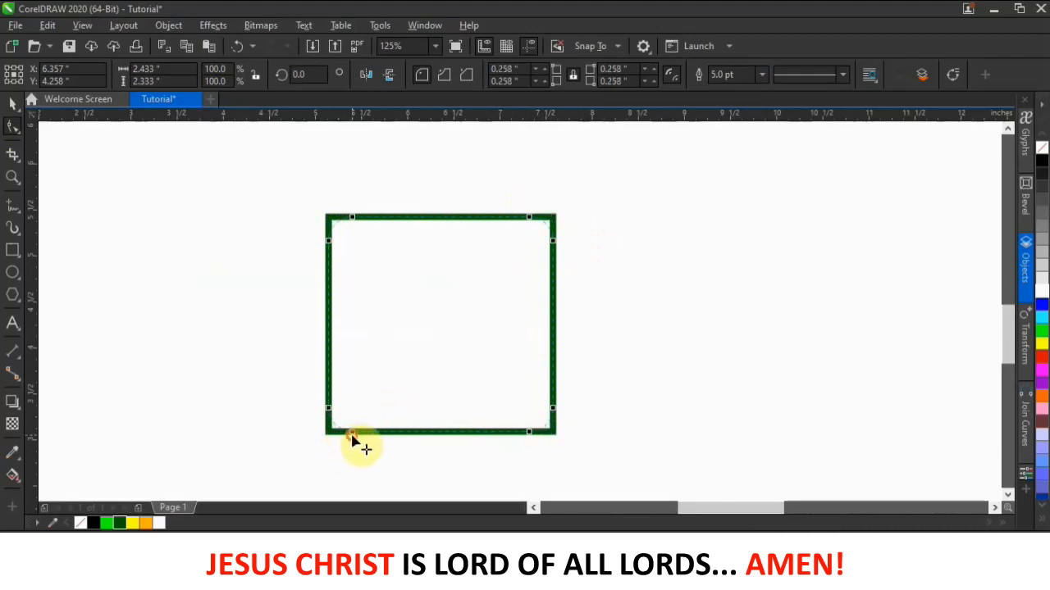
{"action": "scroll", "coordinate": [419, 372], "scroll_direction": "down", "scroll_amount": 2}
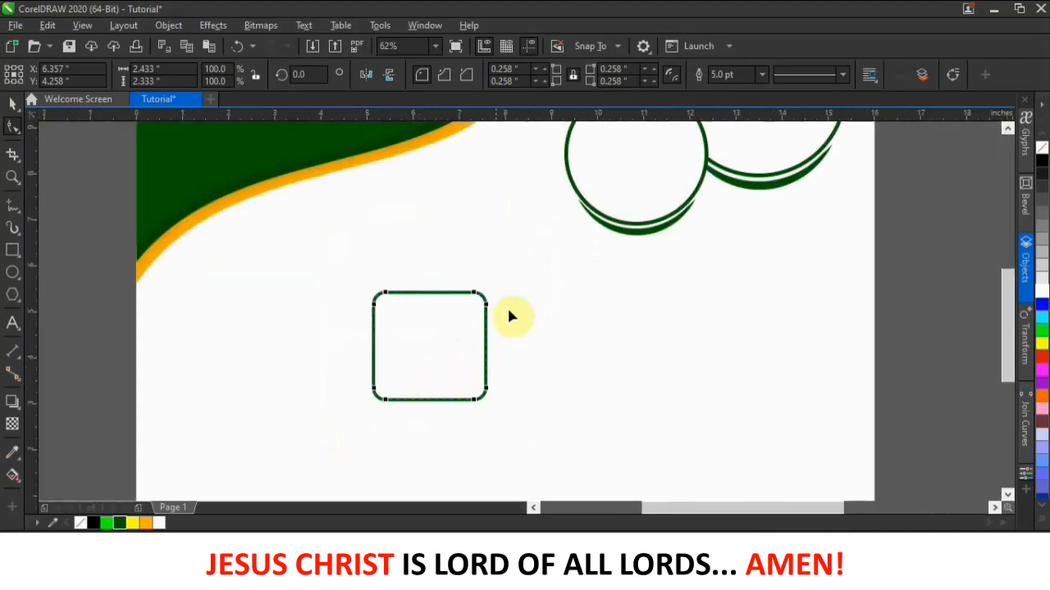
{"action": "left_click", "coordinate": [102, 310]}
{"action": "left_click", "coordinate": [13, 103]}
{"action": "left_click", "coordinate": [954, 305]}
{"action": "scroll", "coordinate": [416, 313], "scroll_direction": "down", "scroll_amount": 2}
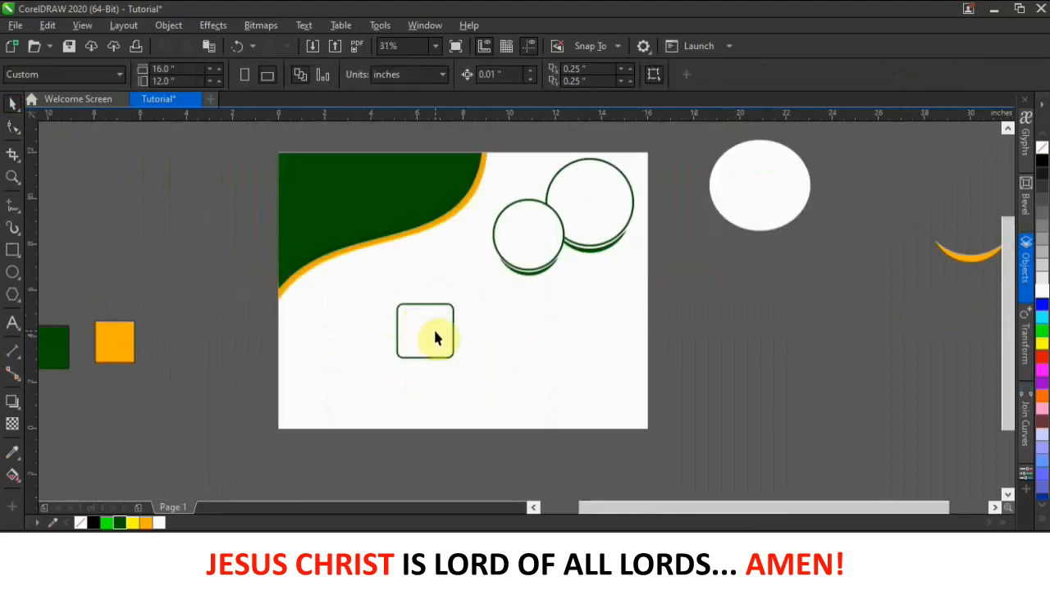
{"action": "scroll", "coordinate": [433, 331], "scroll_direction": "up", "scroll_amount": 2}
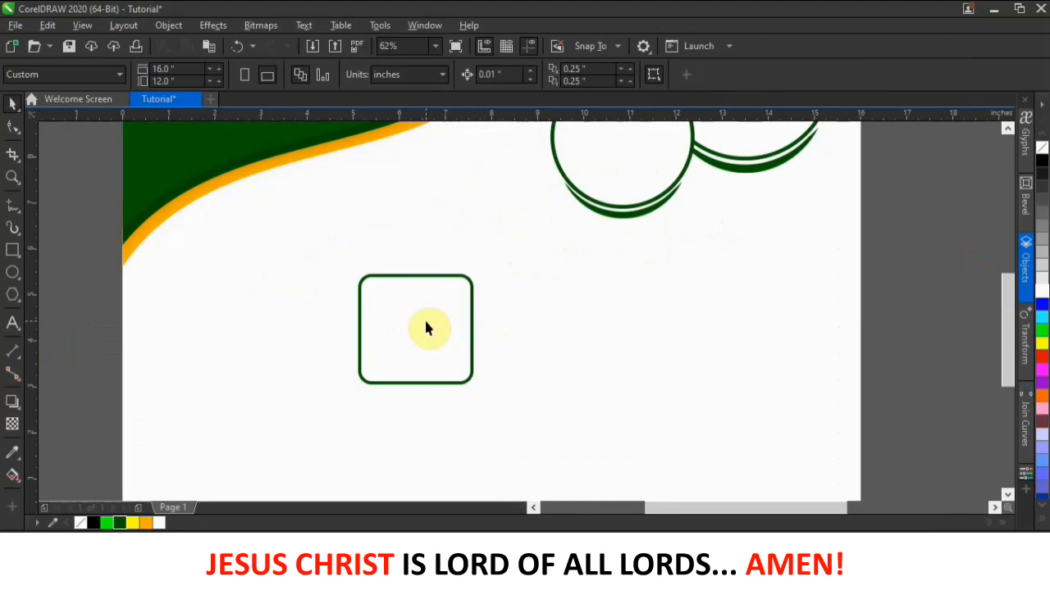
- Duplicate the rounded square twice to its right at equal spacing, then select all three squares
{"action": "left_click_drag", "start_coordinate": [425, 328], "coordinate": [551, 332]}
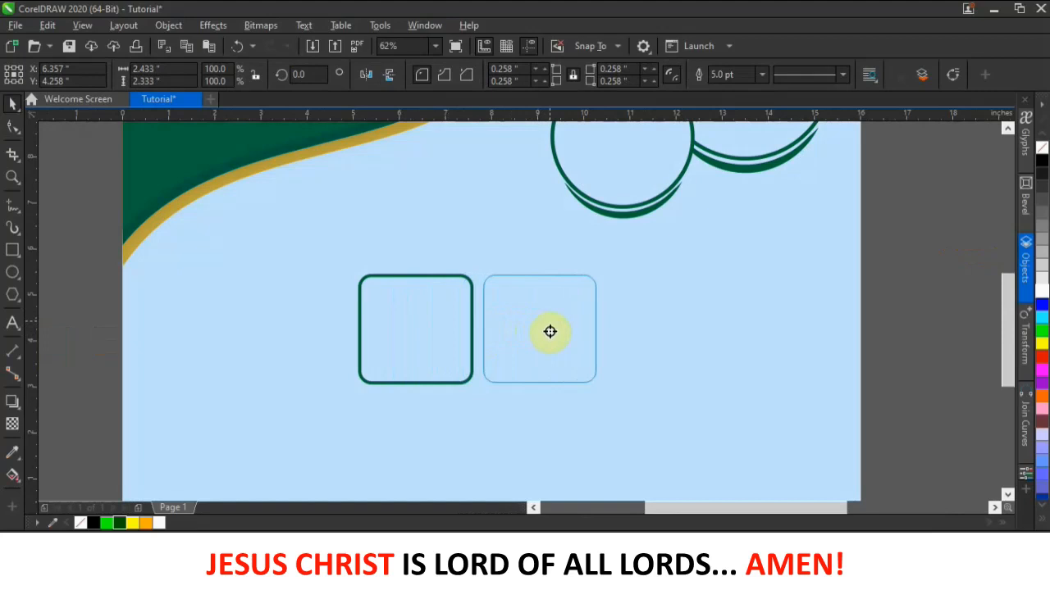
{"action": "mouse_move", "coordinate": [550, 331]}
{"action": "left_mouse_down"}
{"action": "mouse_move", "coordinate": [547, 291]}
{"action": "mouse_move", "coordinate": [550, 320]}
{"action": "mouse_move", "coordinate": [534, 312]}
{"action": "mouse_move", "coordinate": [552, 305]}
{"action": "mouse_move", "coordinate": [552, 327]}
{"action": "left_mouse_up"}
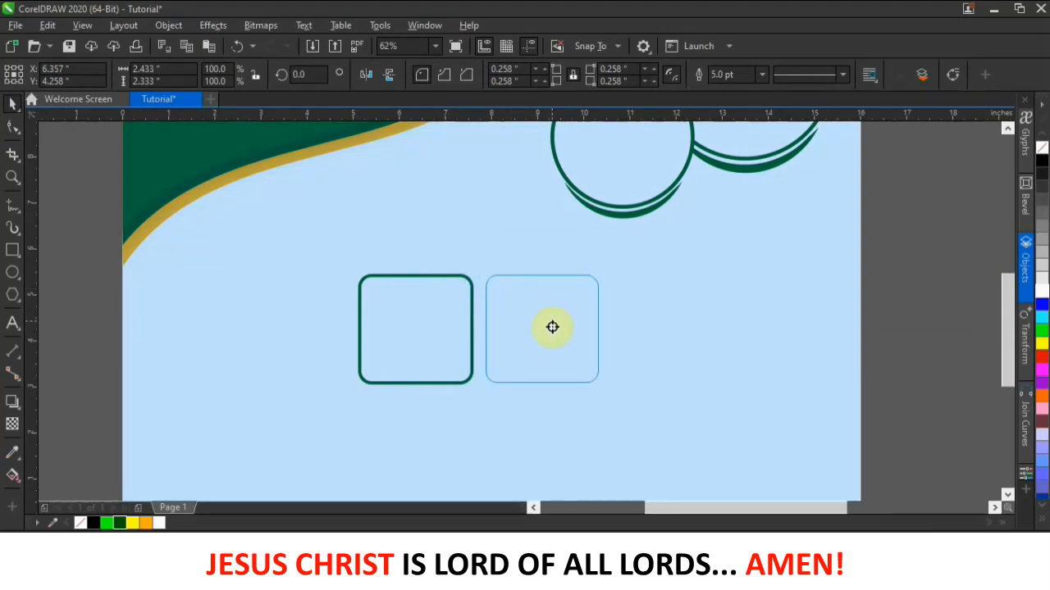
{"action": "left_click_drag", "start_coordinate": [552, 327], "coordinate": [552, 327]}
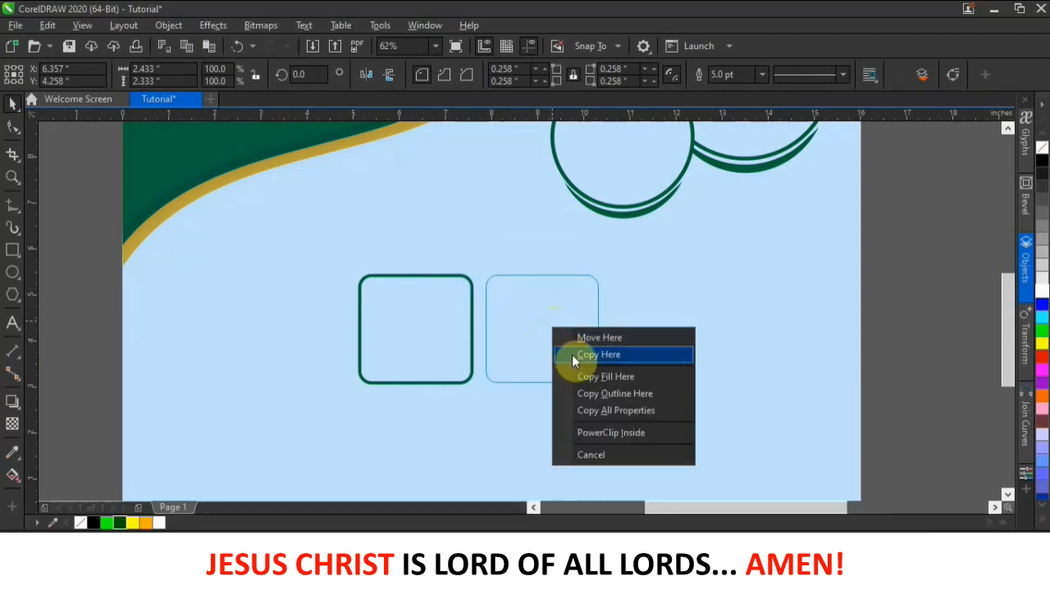
{"action": "left_click", "coordinate": [515, 334]}
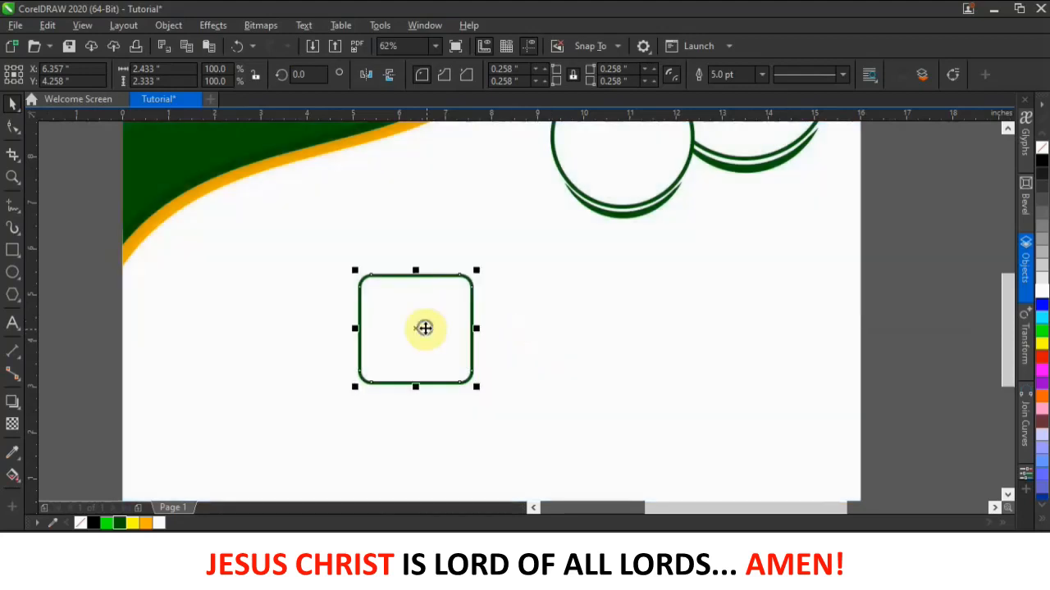
{"action": "left_click_drag", "start_coordinate": [425, 329], "coordinate": [544, 334]}
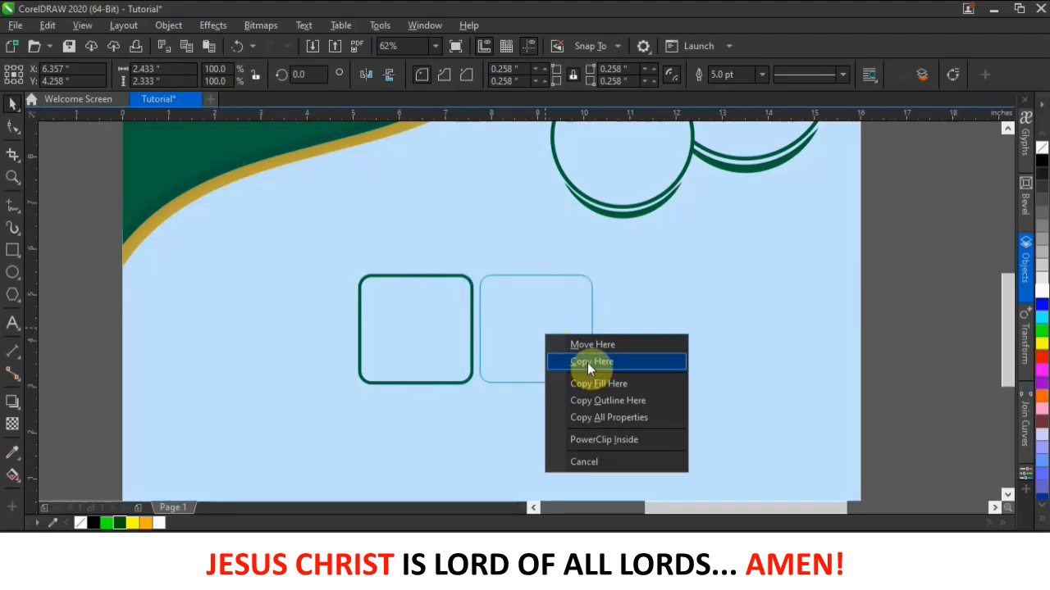
{"action": "left_click", "coordinate": [587, 362]}
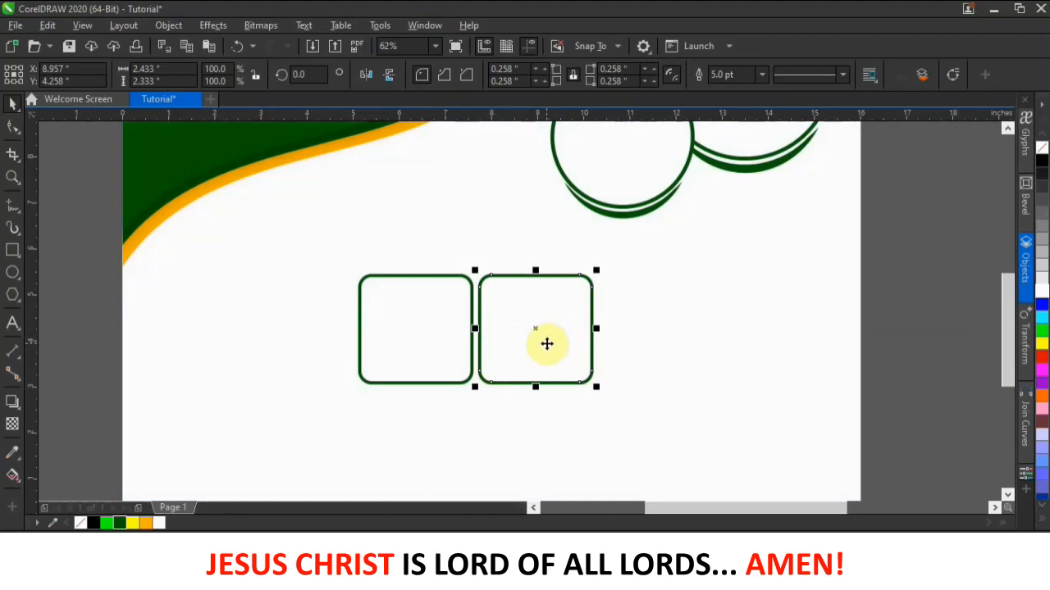
{"action": "key", "text": "ctrl+r"}
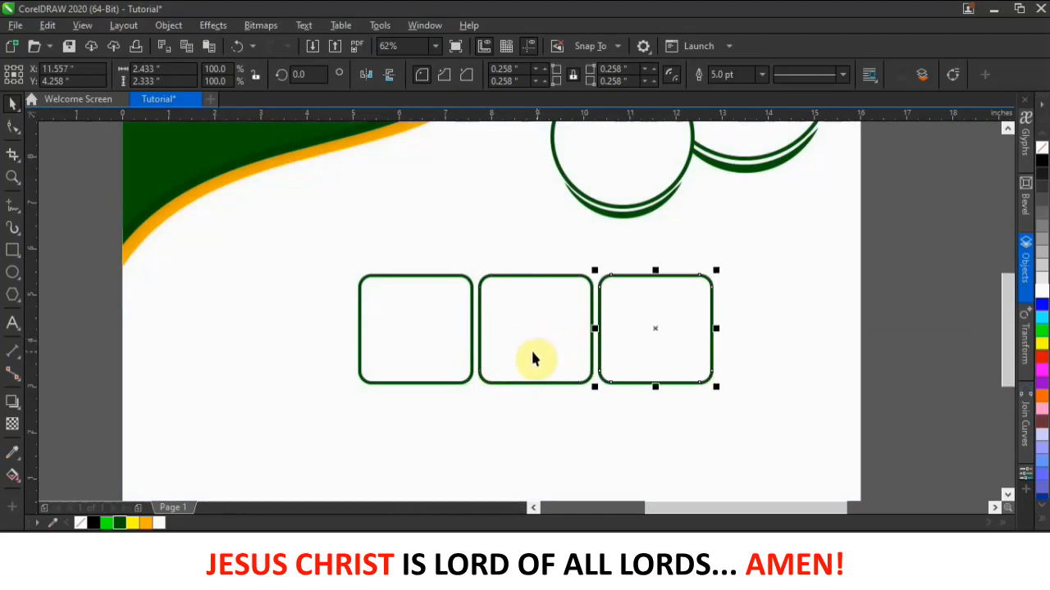
{"action": "left_click_drag", "start_coordinate": [908, 244], "coordinate": [134, 428]}
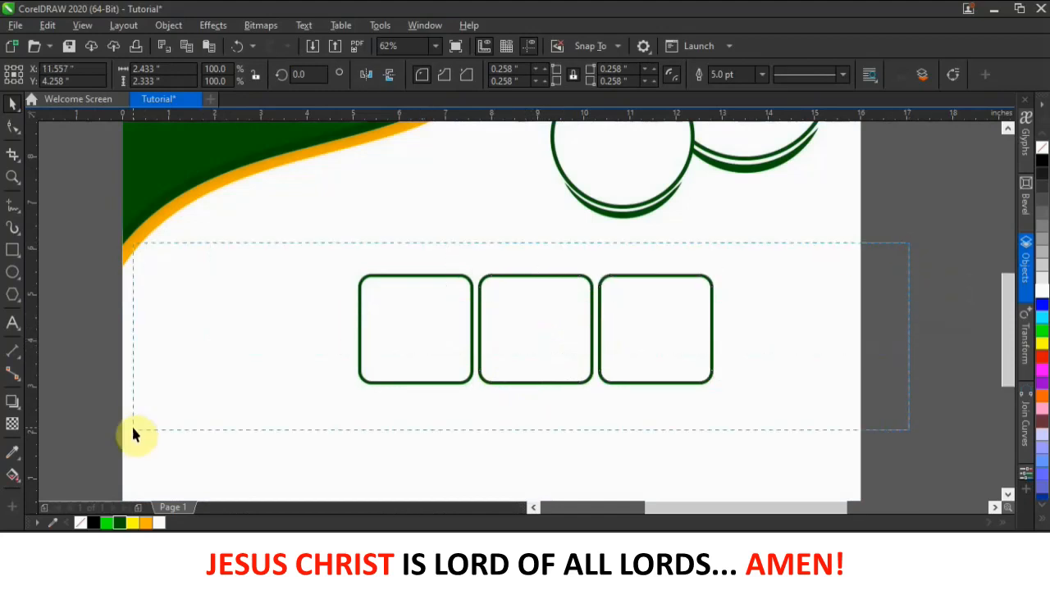
{"action": "left_click_drag", "start_coordinate": [181, 472], "coordinate": [180, 471]}
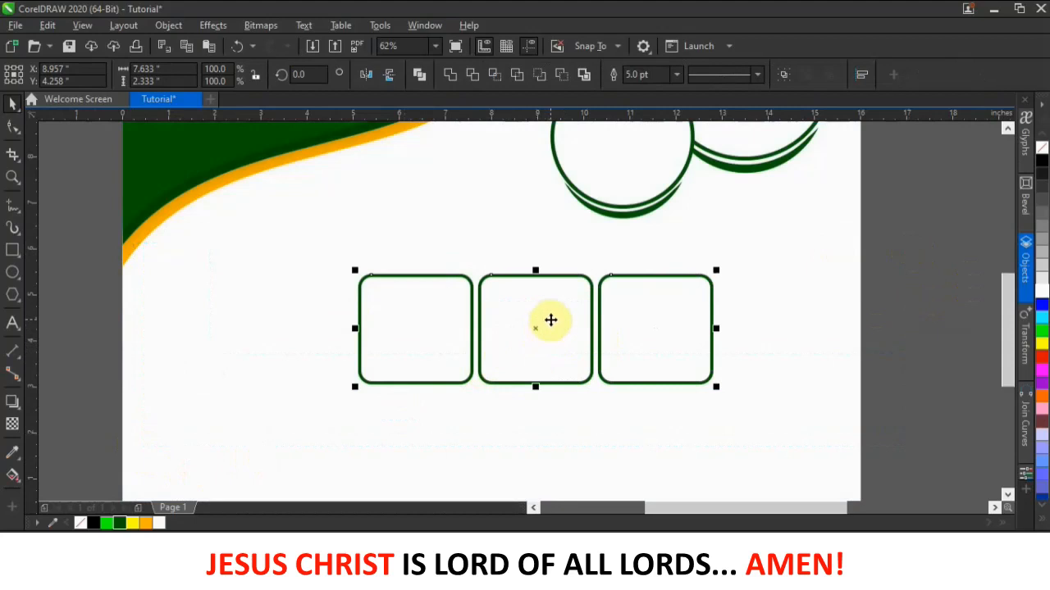
- Copy the row of three squares directly beneath itself and group all six squares
{"action": "scroll", "coordinate": [550, 320], "scroll_direction": "down", "scroll_amount": 2}
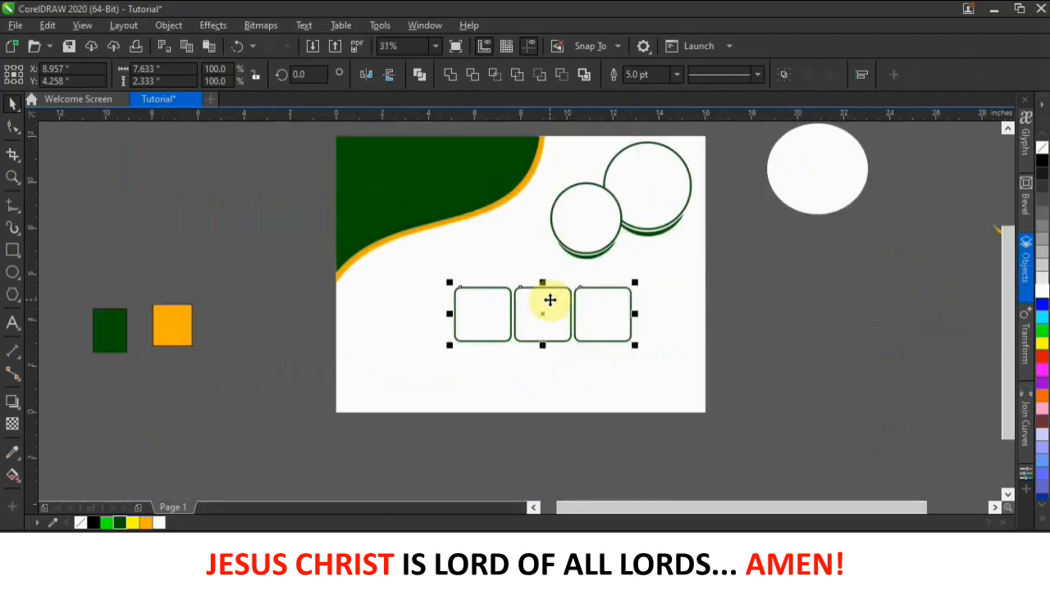
{"action": "scroll", "coordinate": [531, 391], "scroll_direction": "up", "scroll_amount": 2}
{"action": "left_click_drag", "start_coordinate": [563, 255], "coordinate": [563, 371]}
{"action": "left_click", "coordinate": [591, 402]}
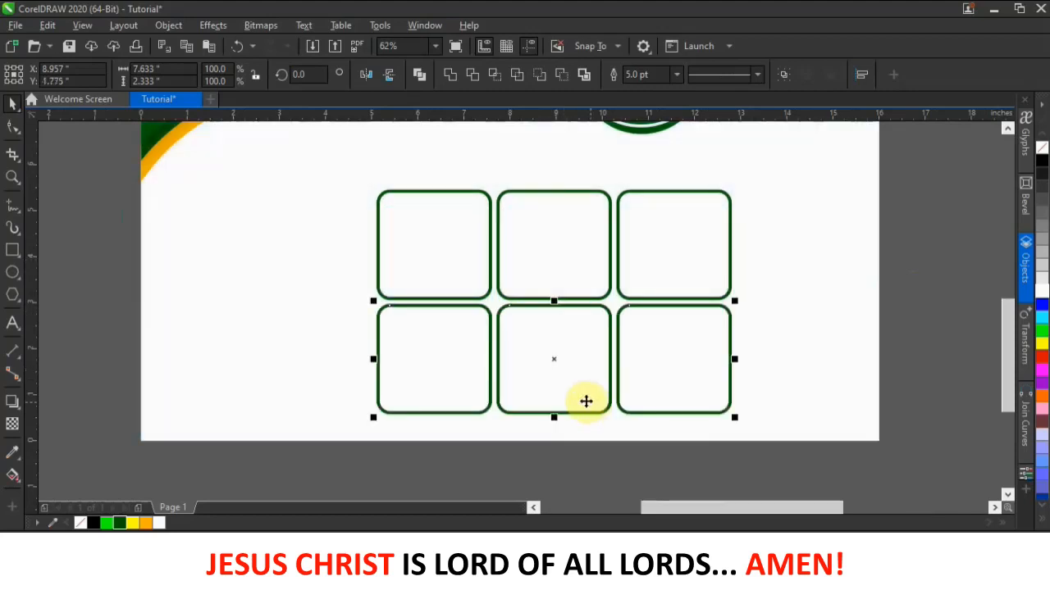
{"action": "left_click_drag", "start_coordinate": [917, 154], "coordinate": [384, 371]}
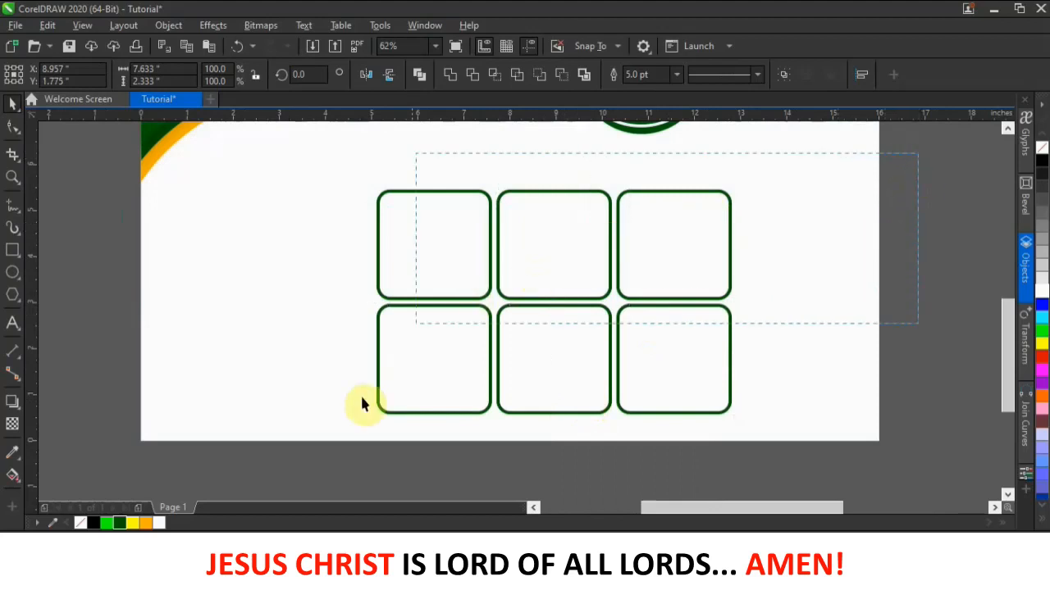
{"action": "left_click_drag", "start_coordinate": [320, 432], "coordinate": [319, 432]}
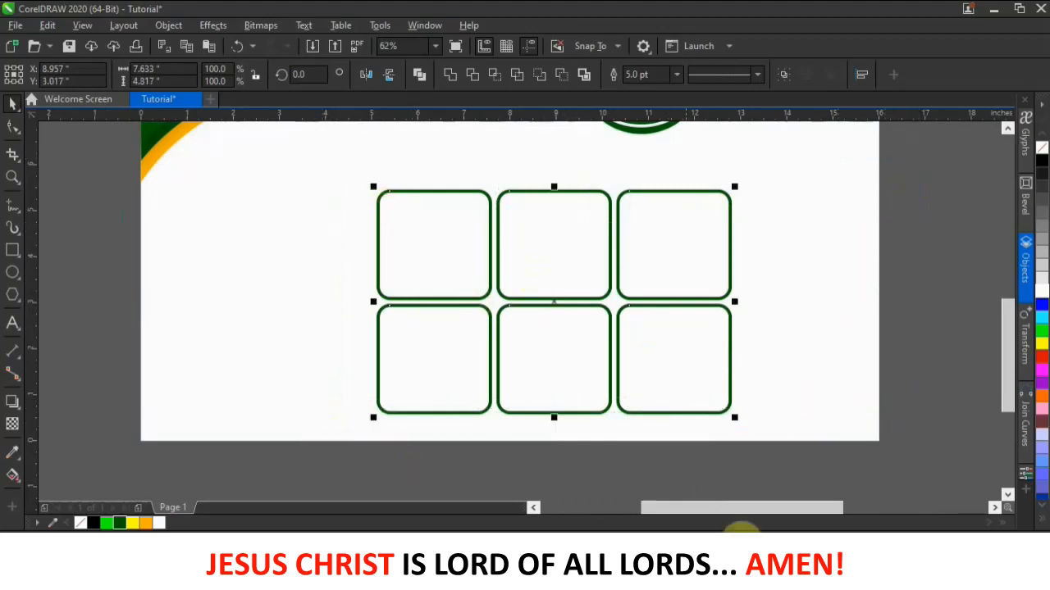
{"action": "left_click", "coordinate": [783, 74]}
- Scale the grouped grid up to about 113% and nudge it slightly upward
{"action": "scroll", "coordinate": [614, 273], "scroll_direction": "down", "scroll_amount": 5}
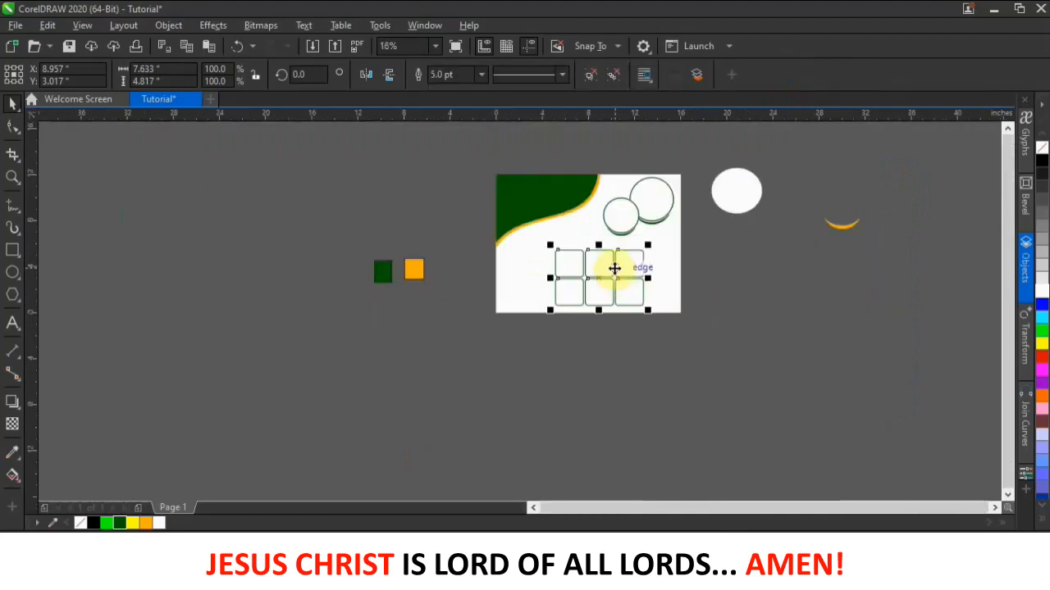
{"action": "left_click_drag", "start_coordinate": [651, 243], "coordinate": [658, 265]}
{"action": "scroll", "coordinate": [656, 251], "scroll_direction": "up", "scroll_amount": 3}
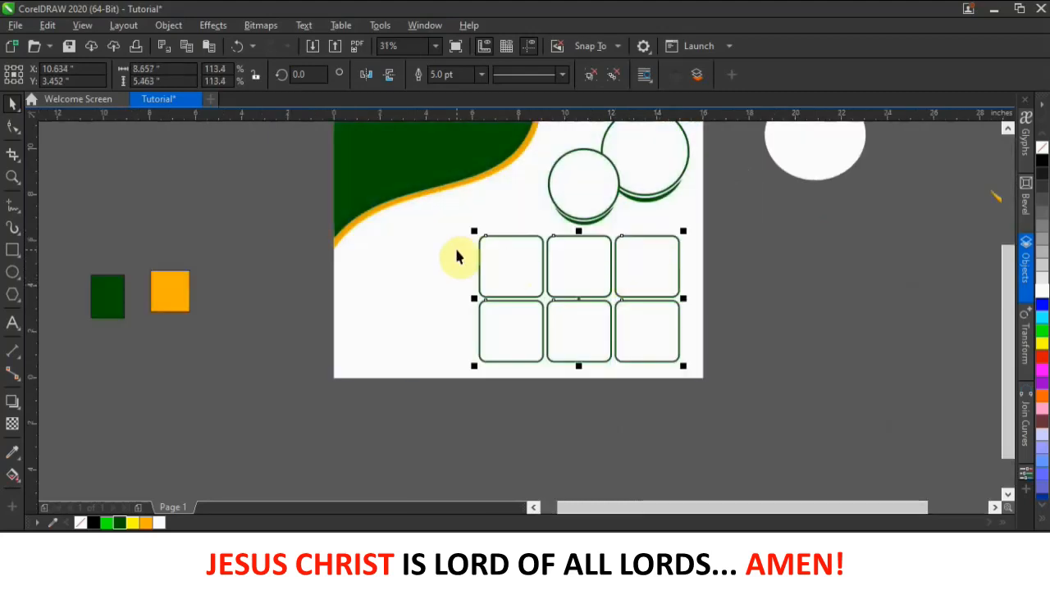
{"action": "left_click", "coordinate": [566, 275]}
{"action": "key", "text": "Up"}
{"action": "key", "text": "Up"}
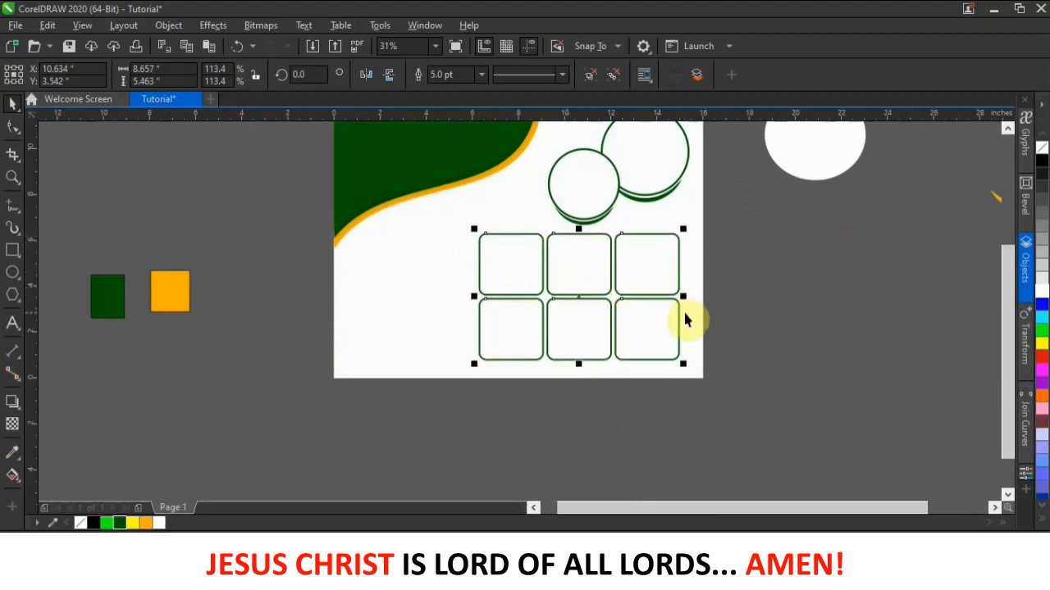
{"action": "left_click", "coordinate": [593, 312]}
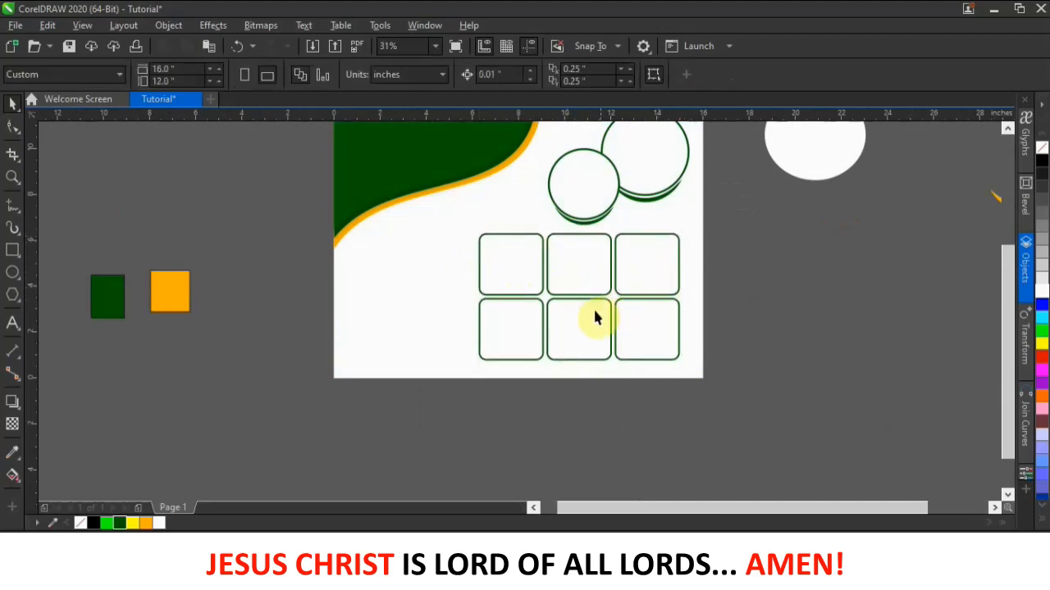
{"action": "scroll", "coordinate": [593, 310], "scroll_direction": "up", "scroll_amount": 1}
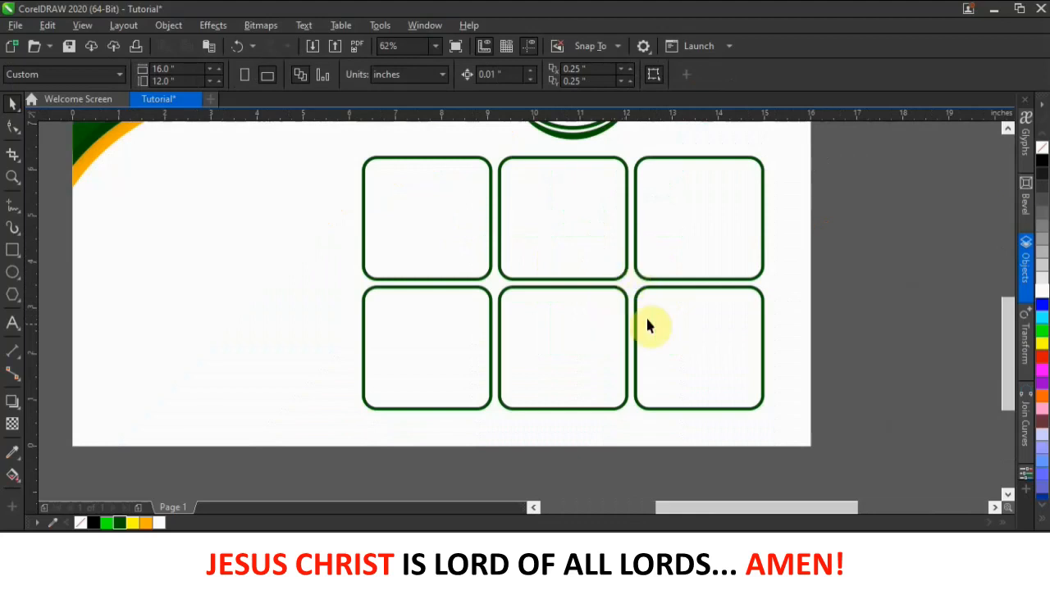
{"action": "scroll", "coordinate": [508, 295], "scroll_direction": "down", "scroll_amount": 2}
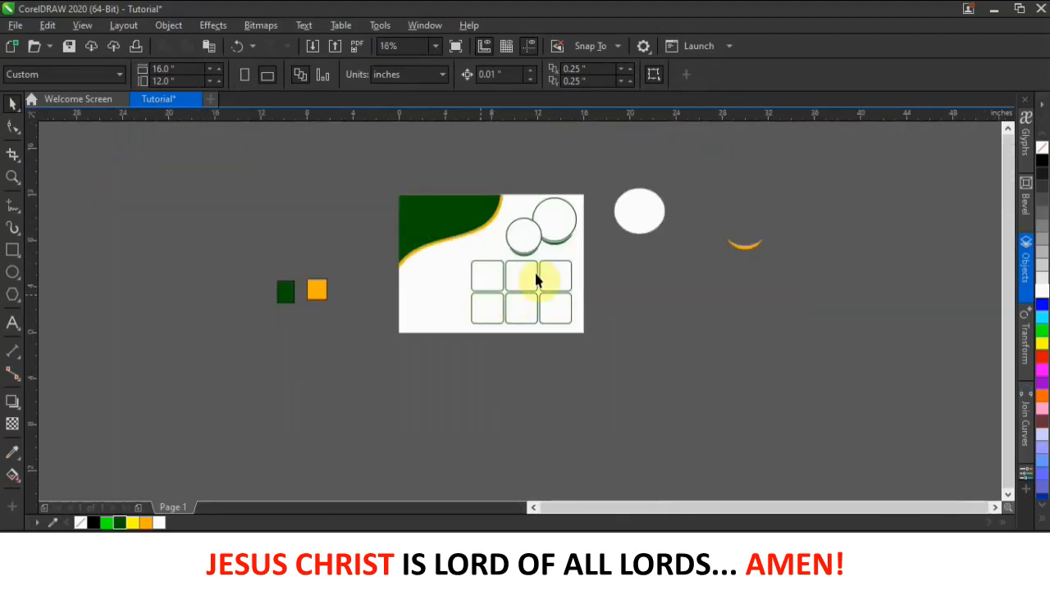
{"action": "scroll", "coordinate": [534, 281], "scroll_direction": "up", "scroll_amount": 1}
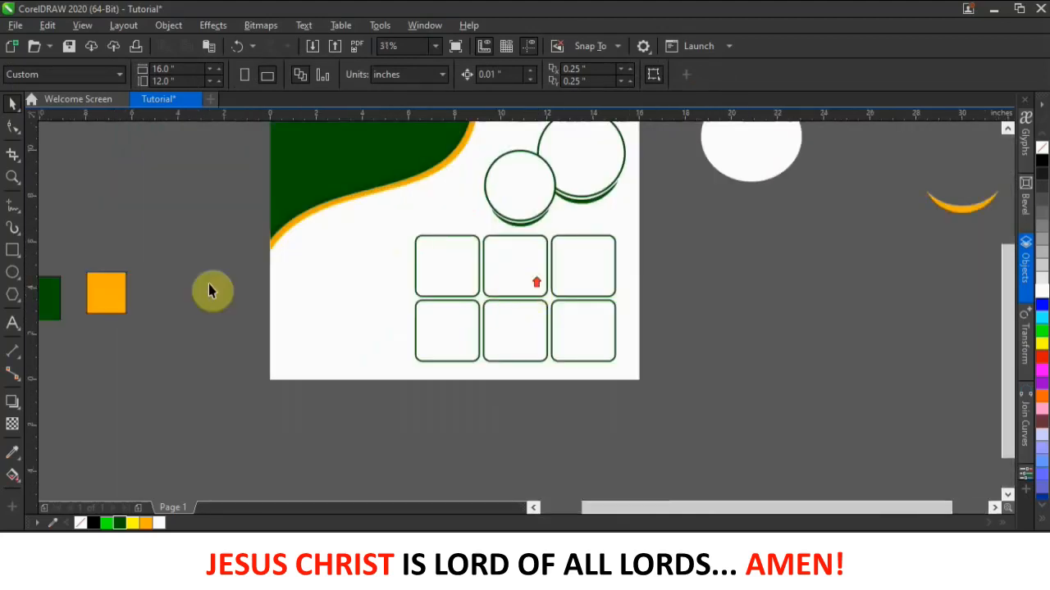
- Draw an unfilled 1.15" circle over the grid's first inner intersection
{"action": "left_click", "coordinate": [12, 276]}
{"action": "scroll", "coordinate": [469, 293], "scroll_direction": "up", "scroll_amount": 1}
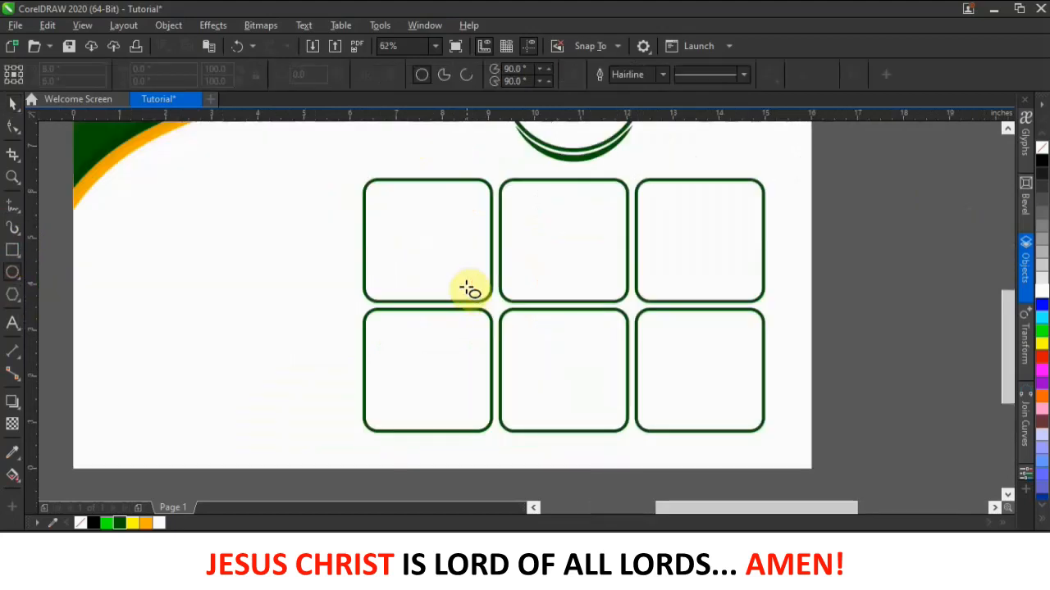
{"action": "left_click_drag", "start_coordinate": [464, 282], "coordinate": [522, 339]}
{"action": "left_click", "coordinate": [13, 103]}
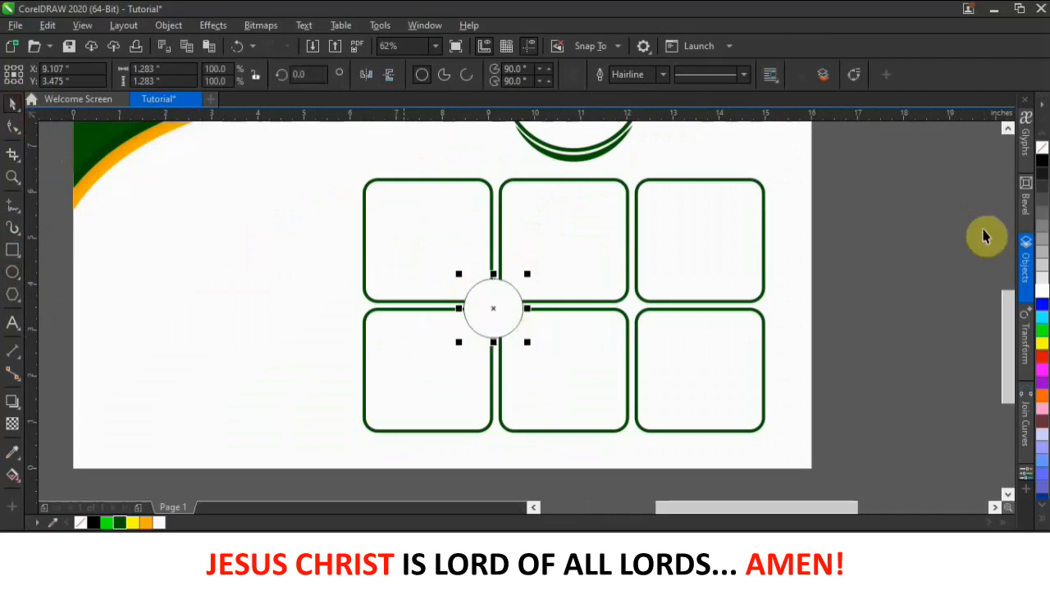
{"action": "left_click", "coordinate": [1043, 149]}
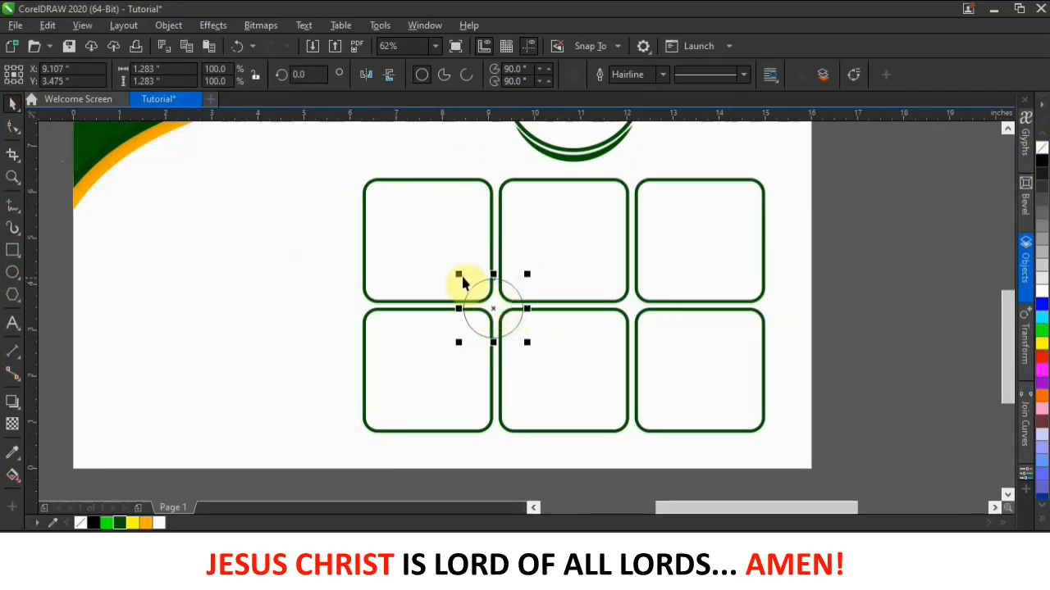
{"action": "left_click_drag", "start_coordinate": [465, 276], "coordinate": [498, 297]}
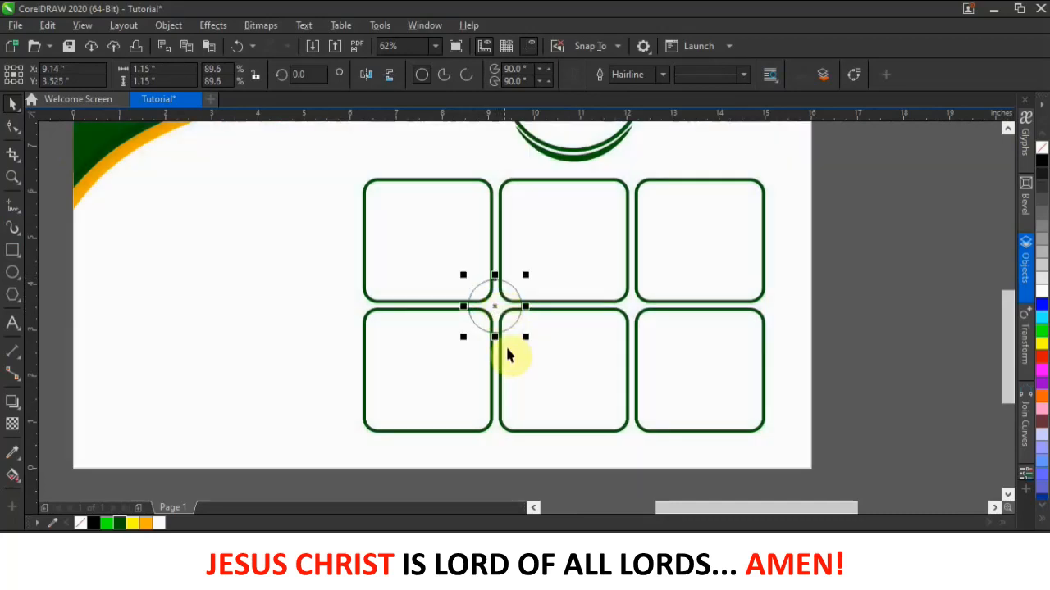
{"action": "key", "text": "Down"}
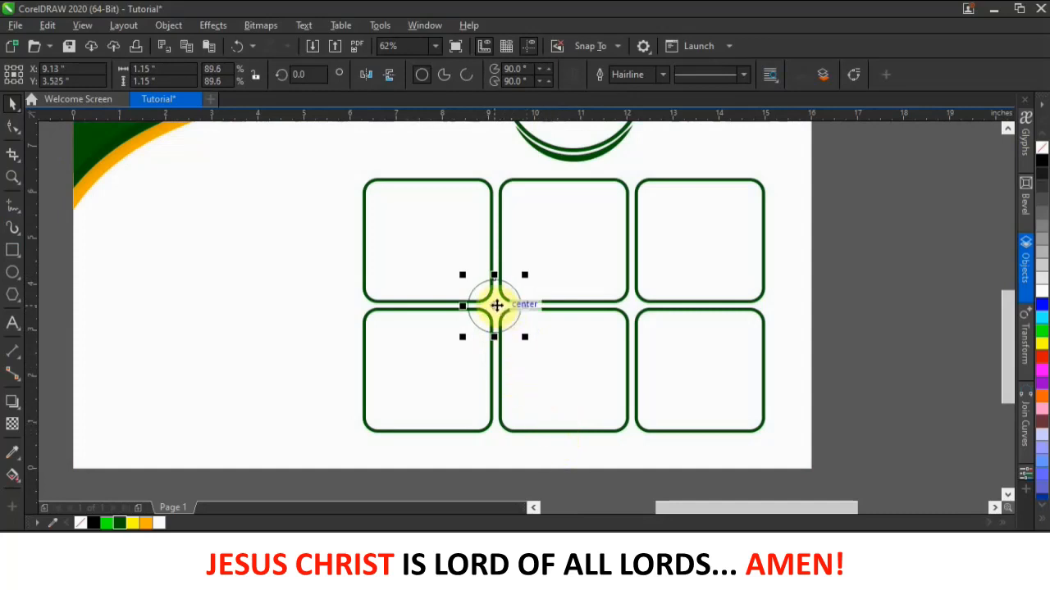
- Copy the circle to the second inner intersection and fill both circles white
{"action": "left_click_drag", "start_coordinate": [496, 305], "coordinate": [630, 319]}
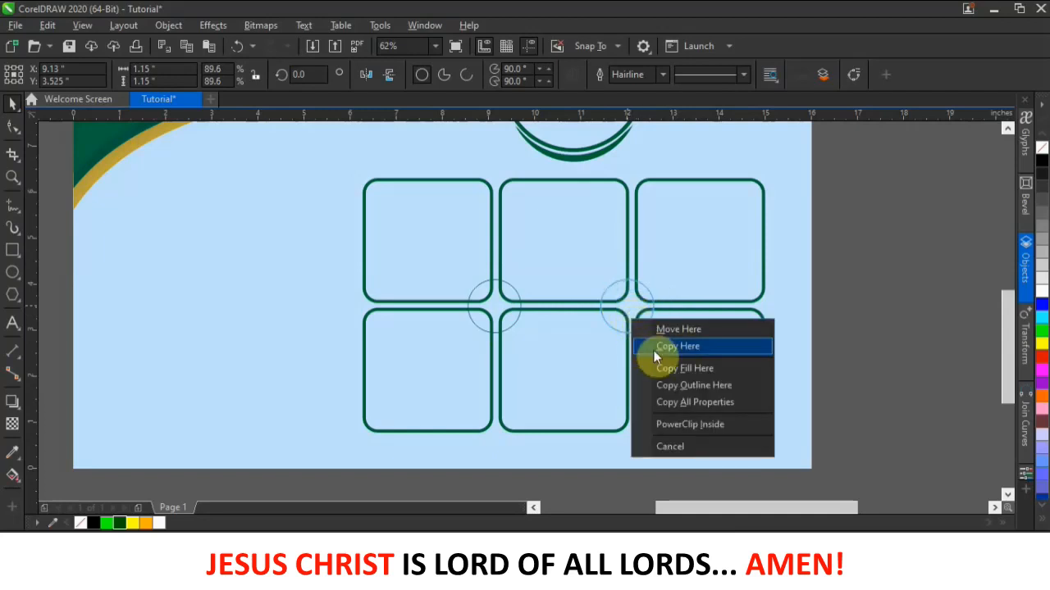
{"action": "left_click", "coordinate": [678, 346]}
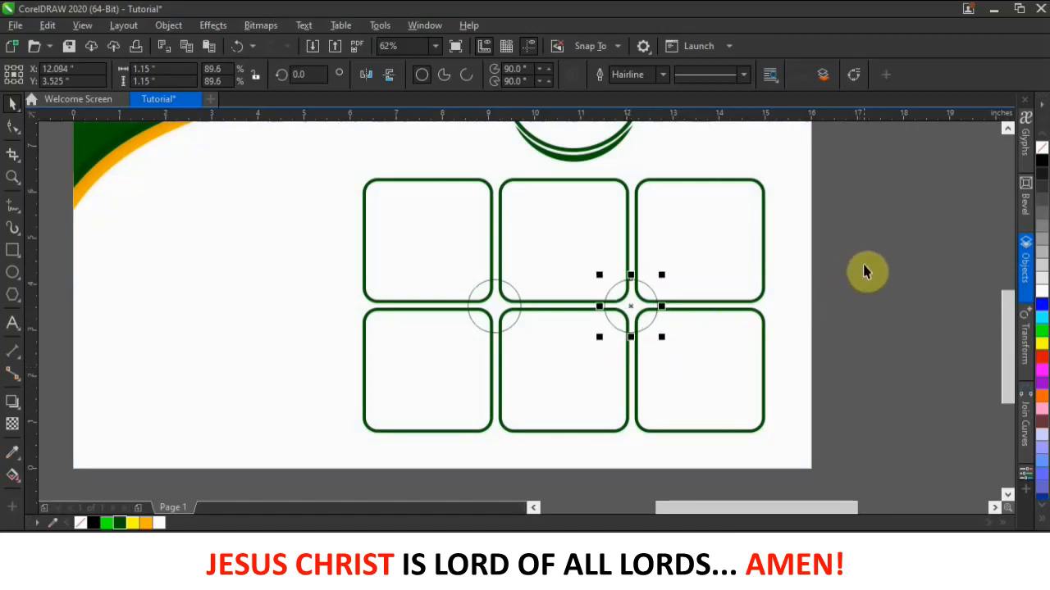
{"action": "left_click", "coordinate": [638, 304]}
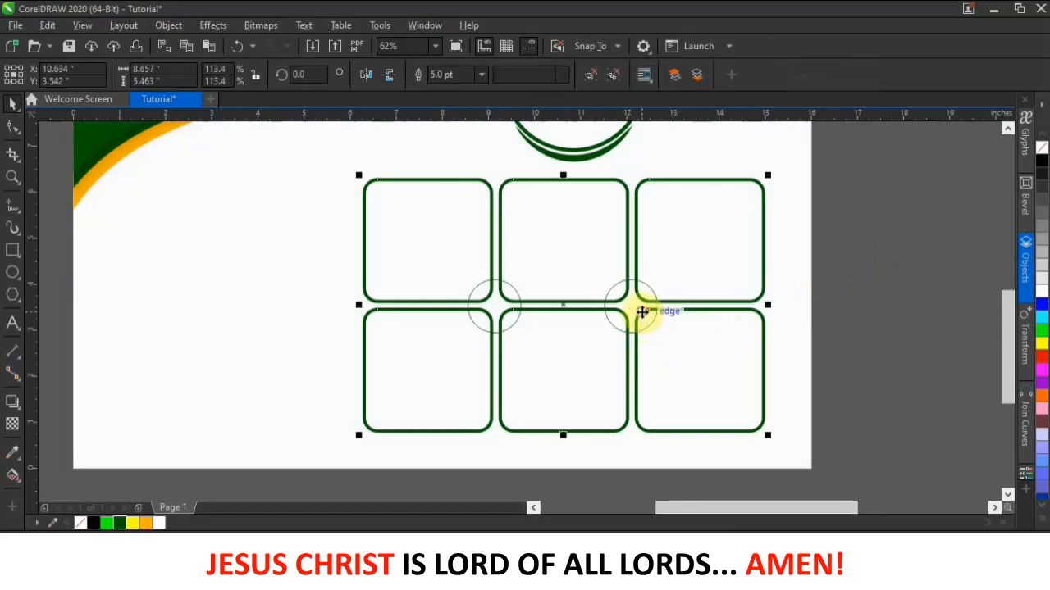
{"action": "left_click", "coordinate": [836, 297]}
{"action": "left_click_drag", "start_coordinate": [825, 255], "coordinate": [443, 349]}
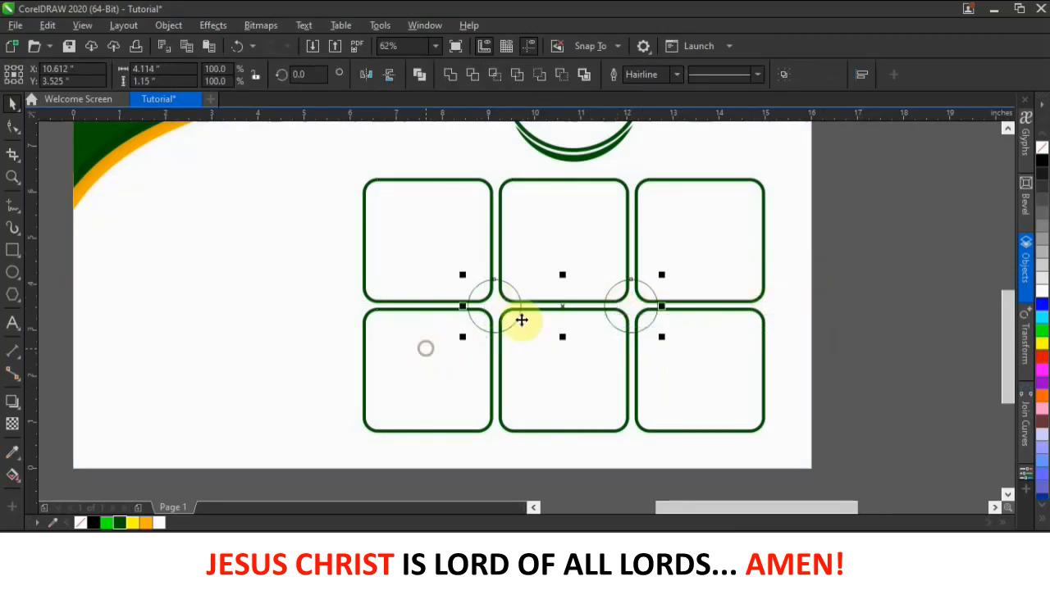
{"action": "left_click", "coordinate": [1042, 293]}
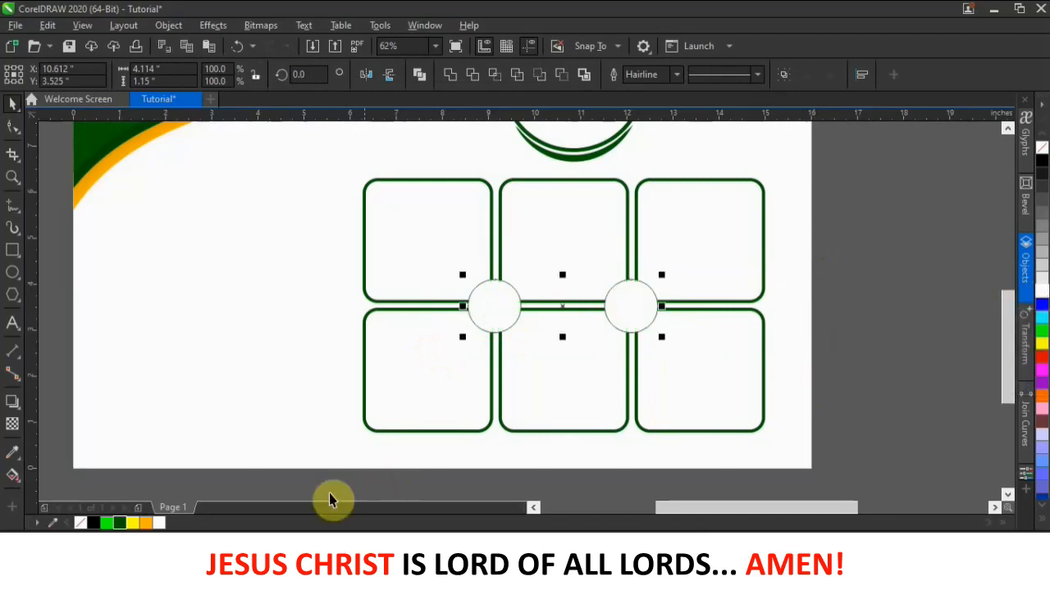
- Fill both junction circles orange, group them, and select them together with the box grid
{"action": "left_click", "coordinate": [150, 526]}
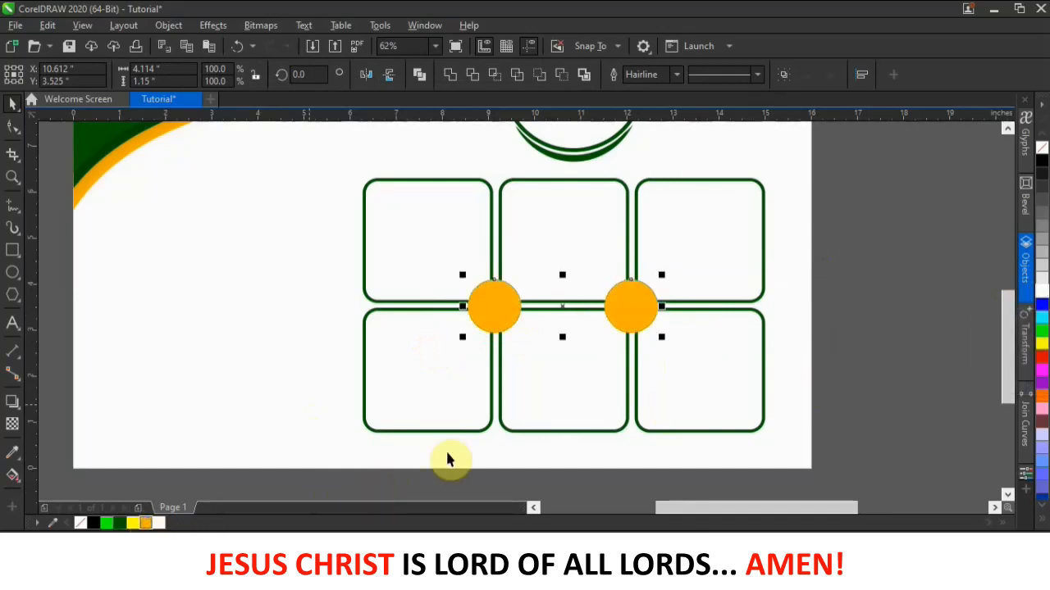
{"action": "left_click", "coordinate": [786, 73]}
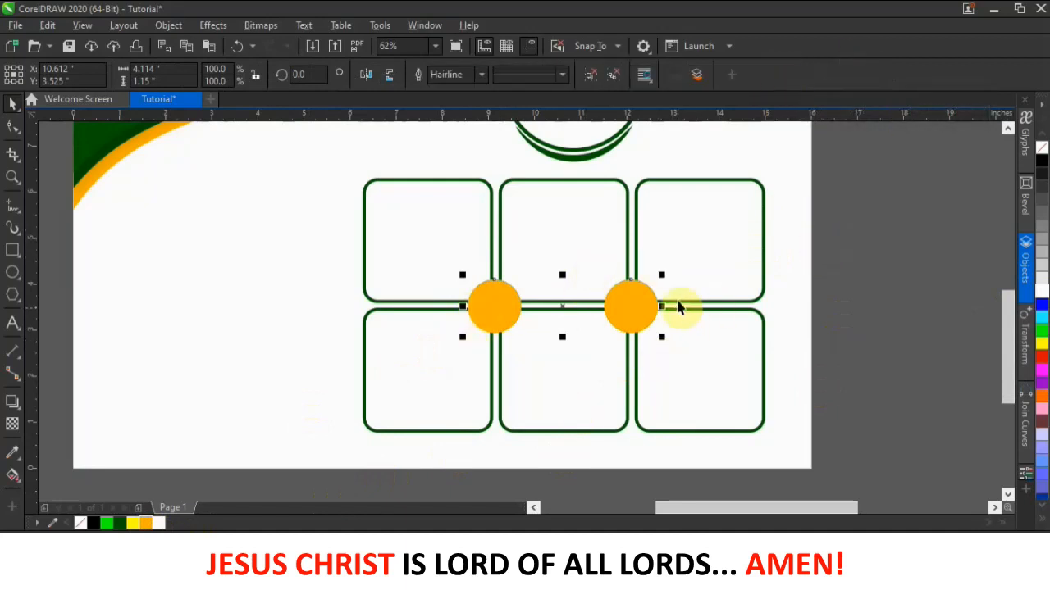
{"action": "left_click_drag", "start_coordinate": [651, 304], "coordinate": [608, 381]}
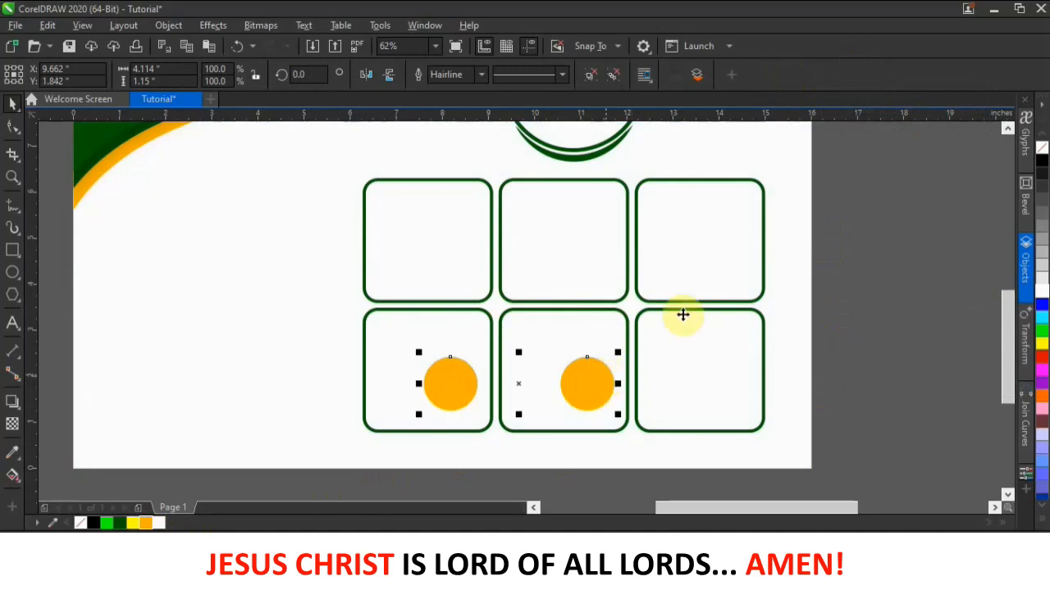
{"action": "key", "text": "ctrl+z"}
{"action": "key", "text": "ctrl+z"}
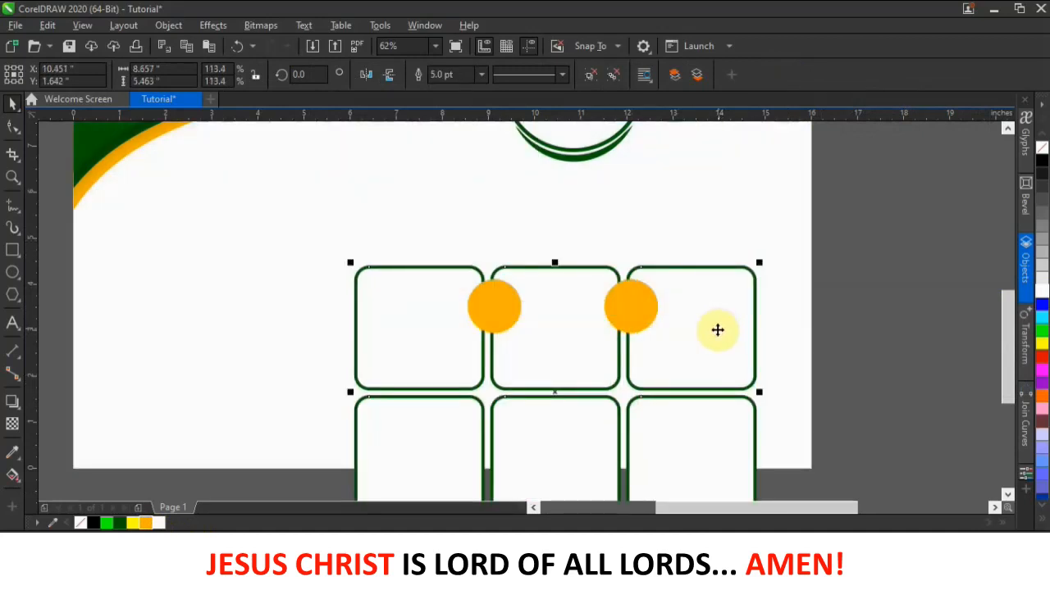
{"action": "key", "text": "ctrl+z"}
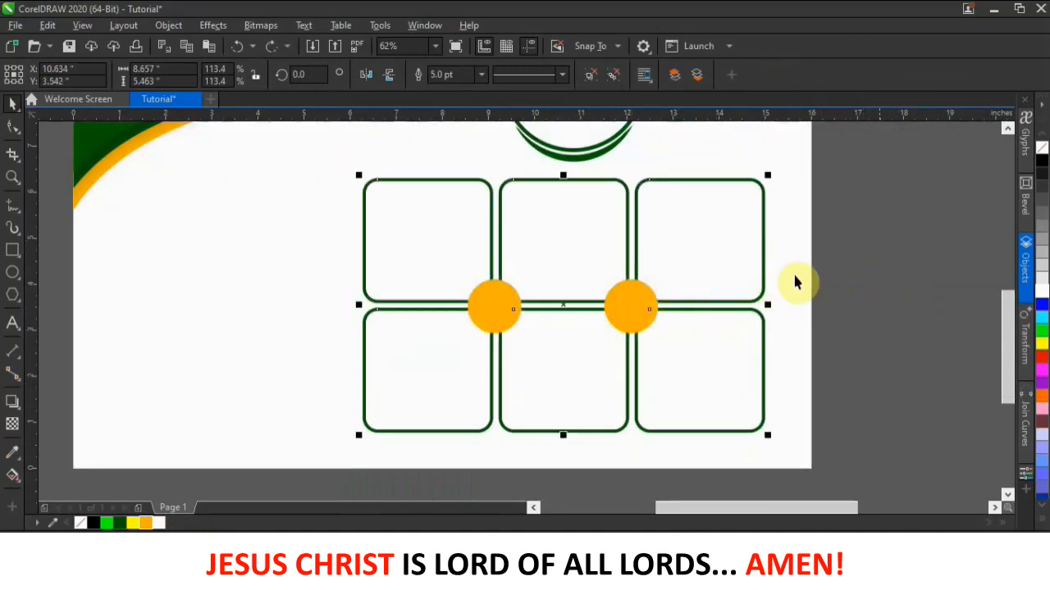
{"action": "left_click_drag", "start_coordinate": [877, 148], "coordinate": [311, 475]}
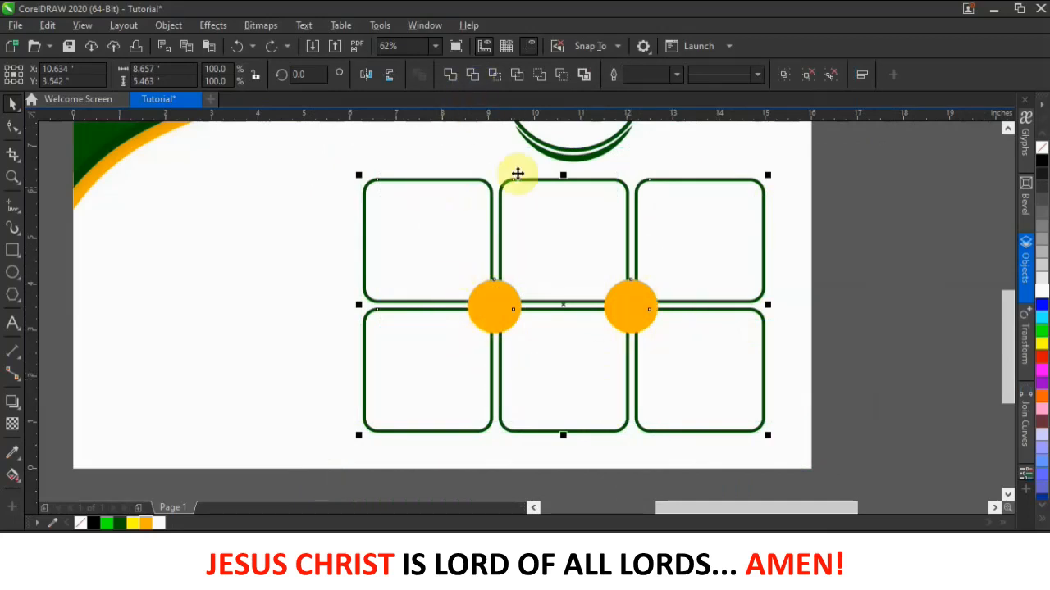
- Trim the box grid with the orange circles, then move the circles aside and delete them
{"action": "left_click", "coordinate": [475, 75]}
{"action": "left_click", "coordinate": [881, 284]}
{"action": "left_click", "coordinate": [635, 300]}
{"action": "left_click_drag", "start_coordinate": [634, 301], "coordinate": [848, 299]}
{"action": "left_click", "coordinate": [703, 308], "text": "shift"}
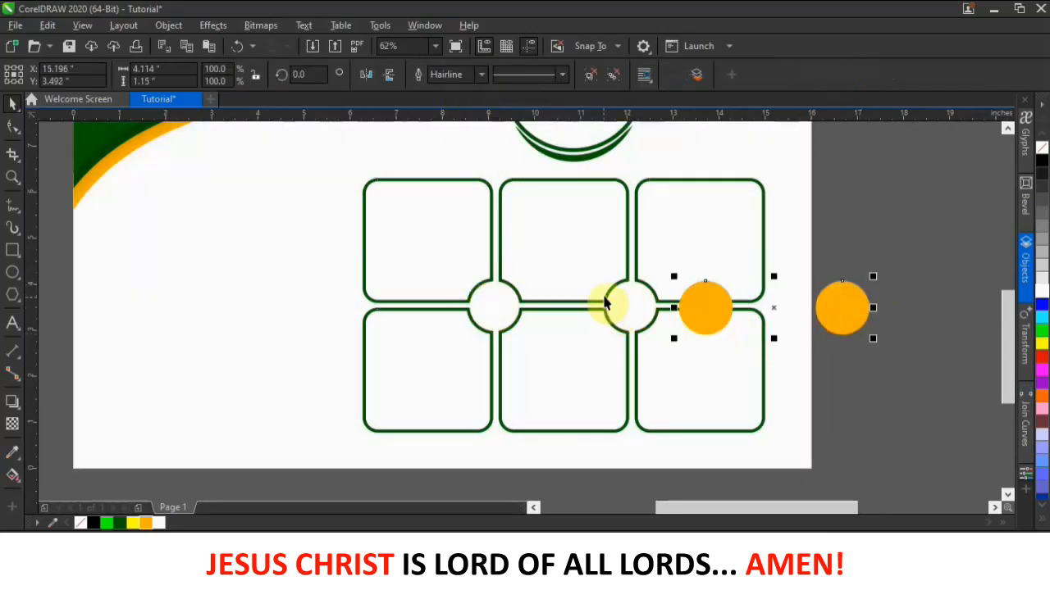
{"action": "key", "text": "Delete"}
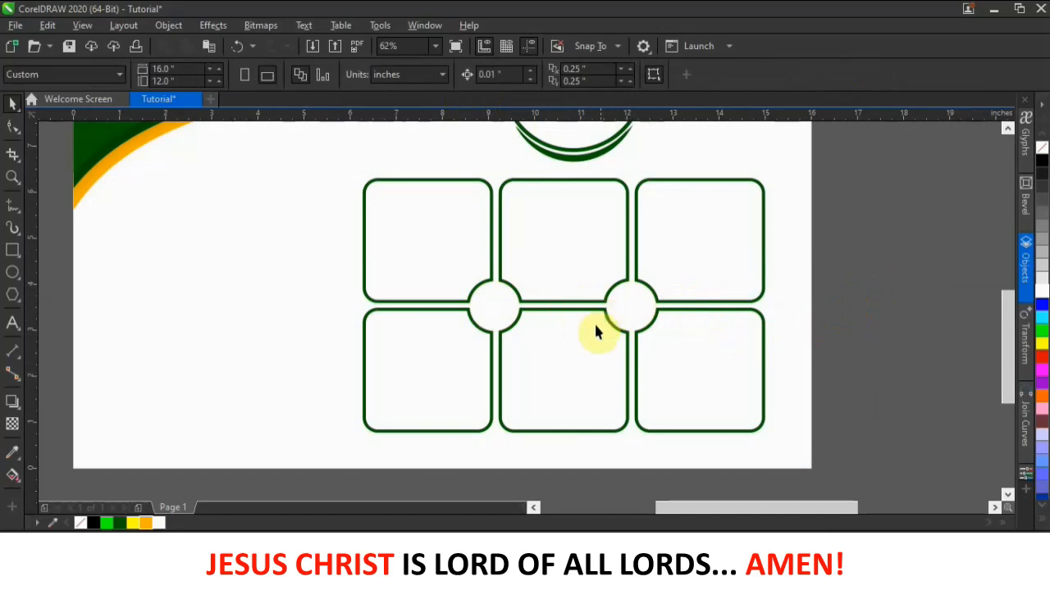
- Select the page background rectangle
{"action": "scroll", "coordinate": [595, 320], "scroll_direction": "down", "scroll_amount": 4}
{"action": "scroll", "coordinate": [587, 316], "scroll_direction": "up", "scroll_amount": 1}
{"action": "scroll", "coordinate": [441, 301], "scroll_direction": "down", "scroll_amount": 1}
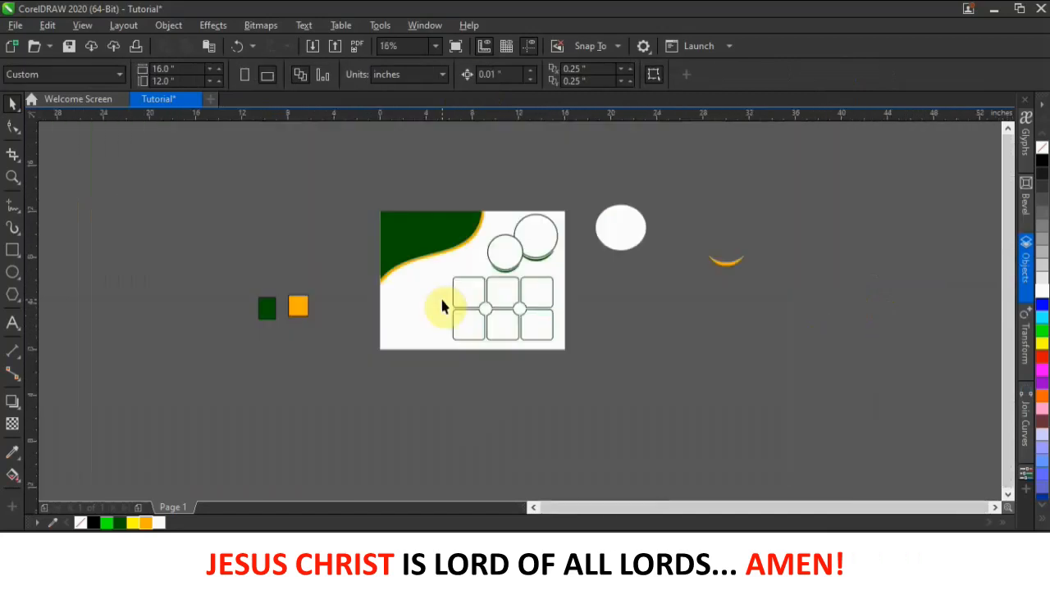
{"action": "scroll", "coordinate": [442, 306], "scroll_direction": "up", "scroll_amount": 3}
{"action": "scroll", "coordinate": [443, 305], "scroll_direction": "down", "scroll_amount": 1}
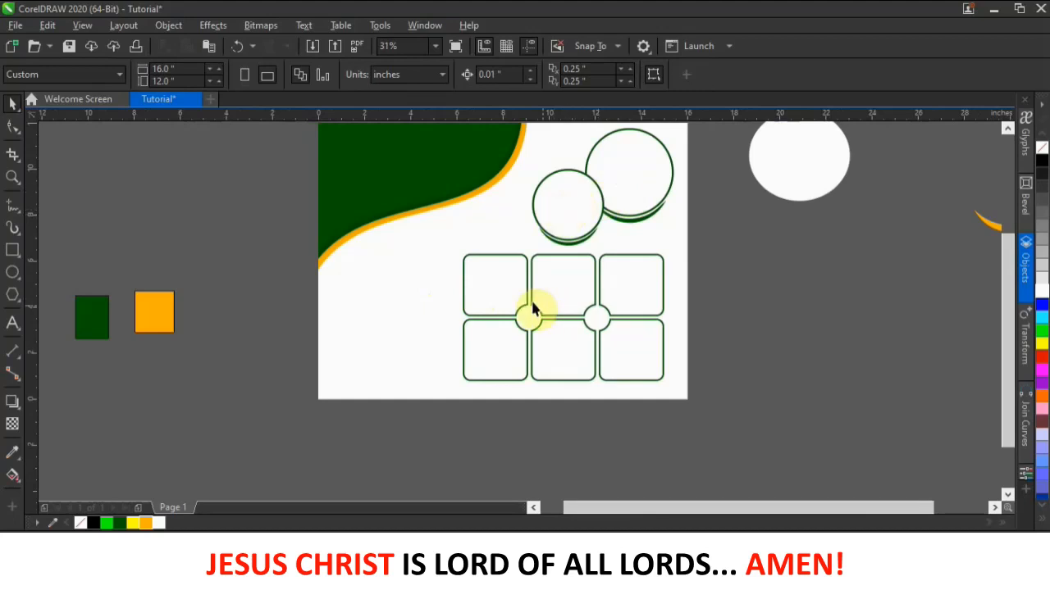
{"action": "left_click", "coordinate": [407, 323]}
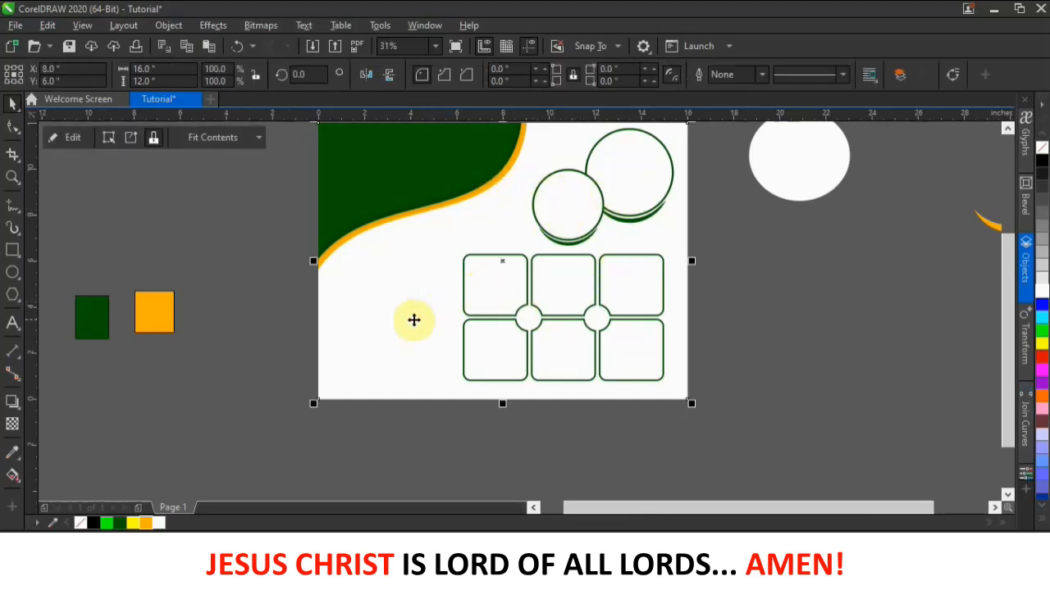
{"action": "scroll", "coordinate": [468, 305], "scroll_direction": "down", "scroll_amount": 1}
{"action": "scroll", "coordinate": [528, 239], "scroll_direction": "up", "scroll_amount": 1}
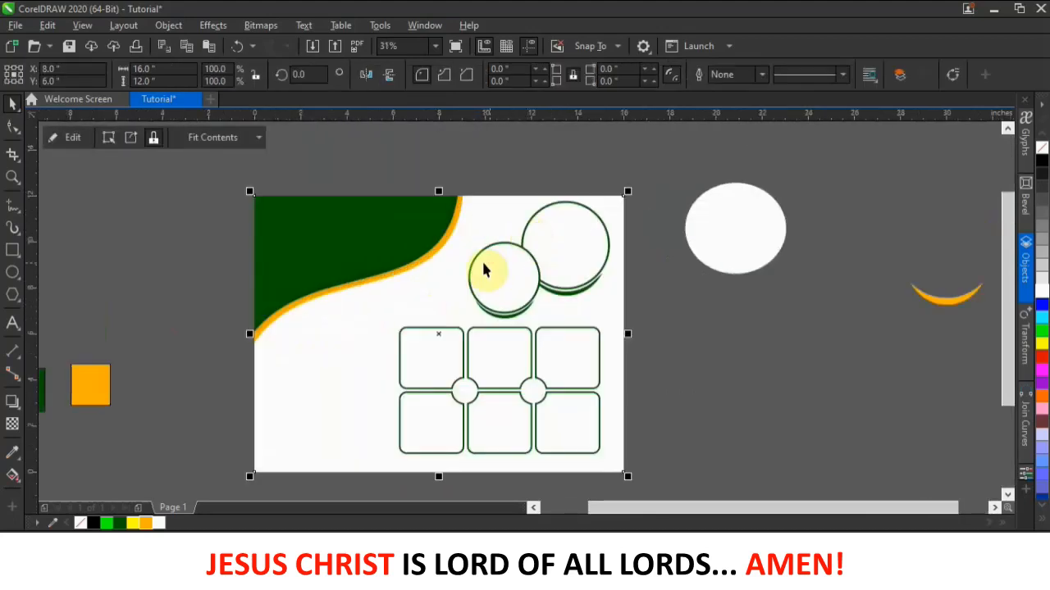
- Give the background a diagonal white-to-orange gradient from bottom-left to top-right
{"action": "left_click", "coordinate": [13, 475]}
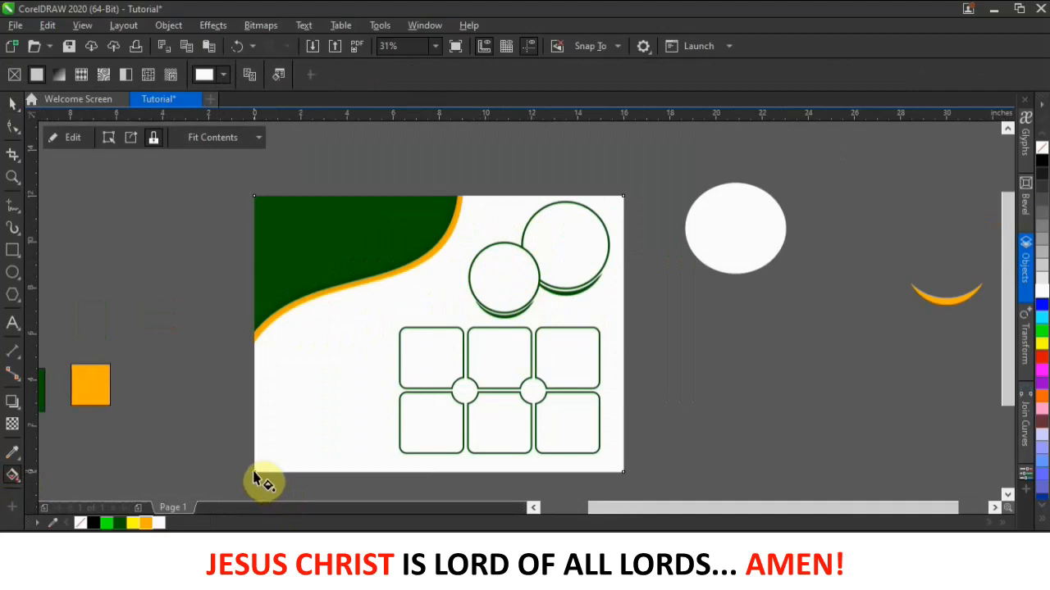
{"action": "left_click_drag", "start_coordinate": [256, 474], "coordinate": [622, 200]}
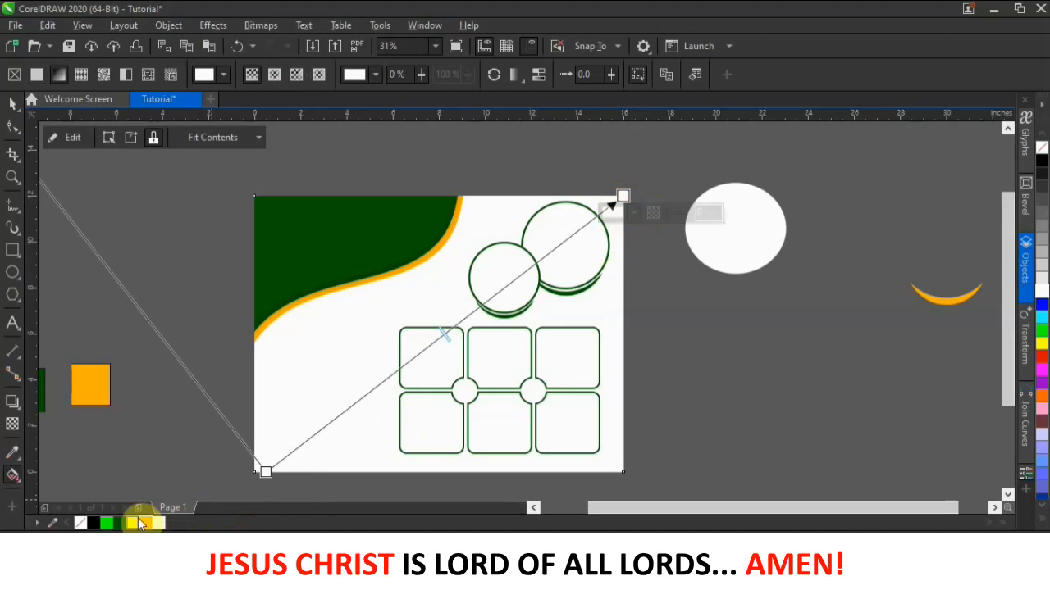
{"action": "left_click", "coordinate": [146, 523]}
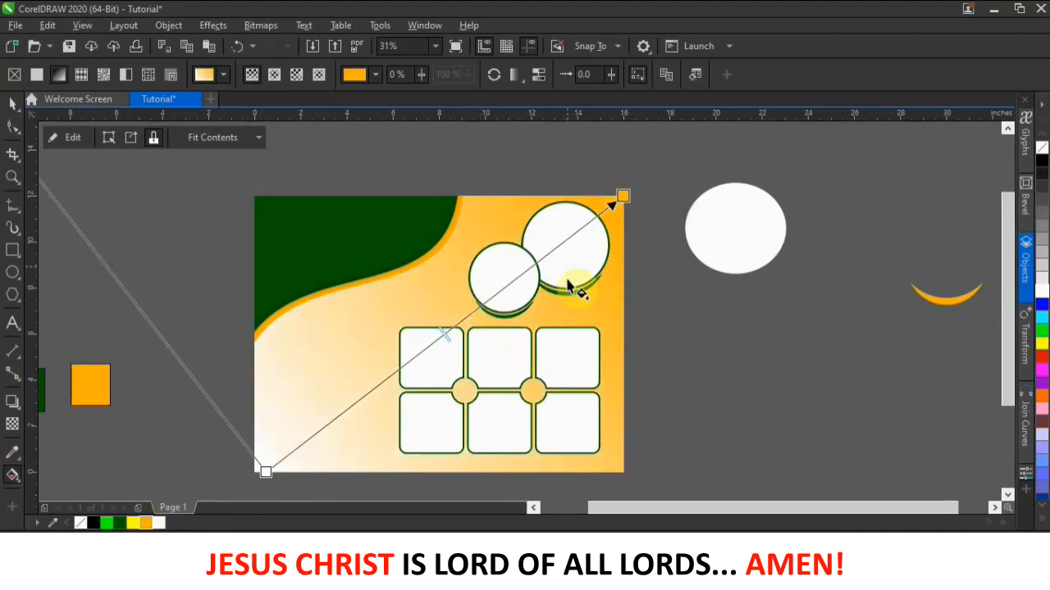
{"action": "left_click", "coordinate": [13, 103]}
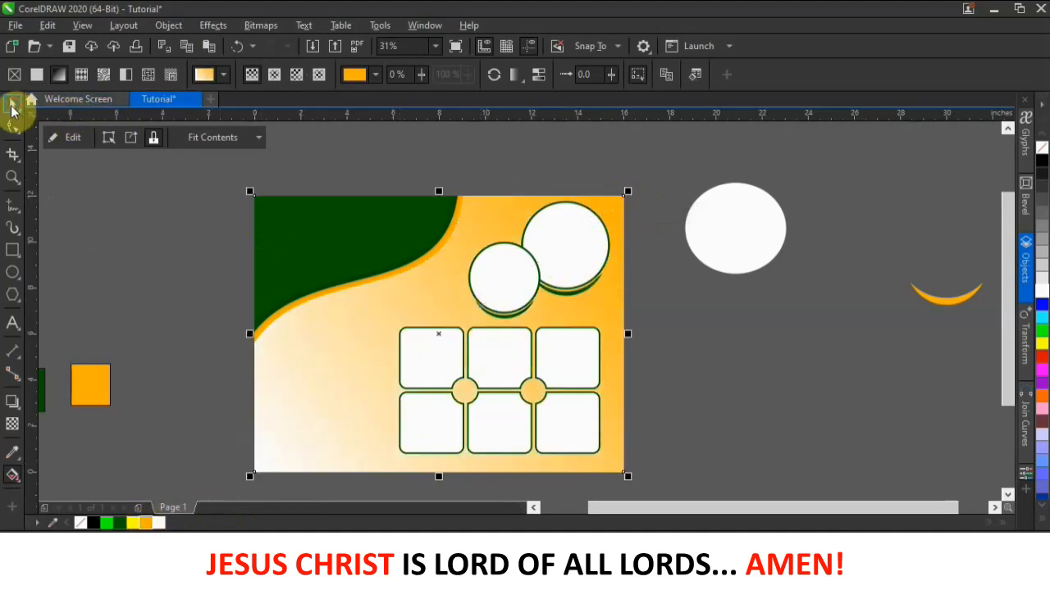
- Delete the white circle, orange arc, and green and orange squares lying off the page
{"action": "scroll", "coordinate": [525, 291], "scroll_direction": "down", "scroll_amount": 2}
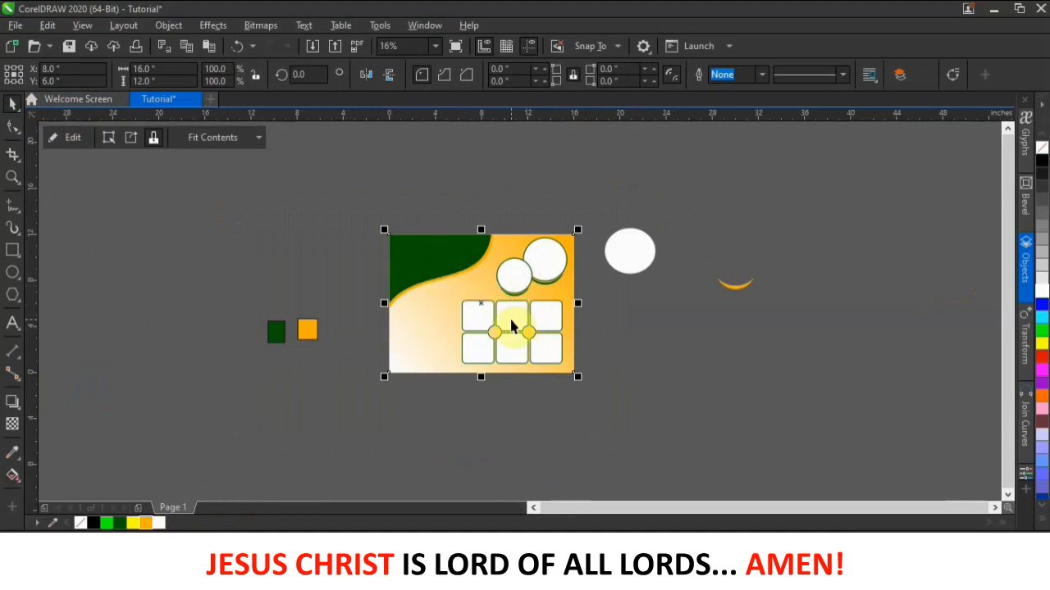
{"action": "left_click", "coordinate": [628, 335]}
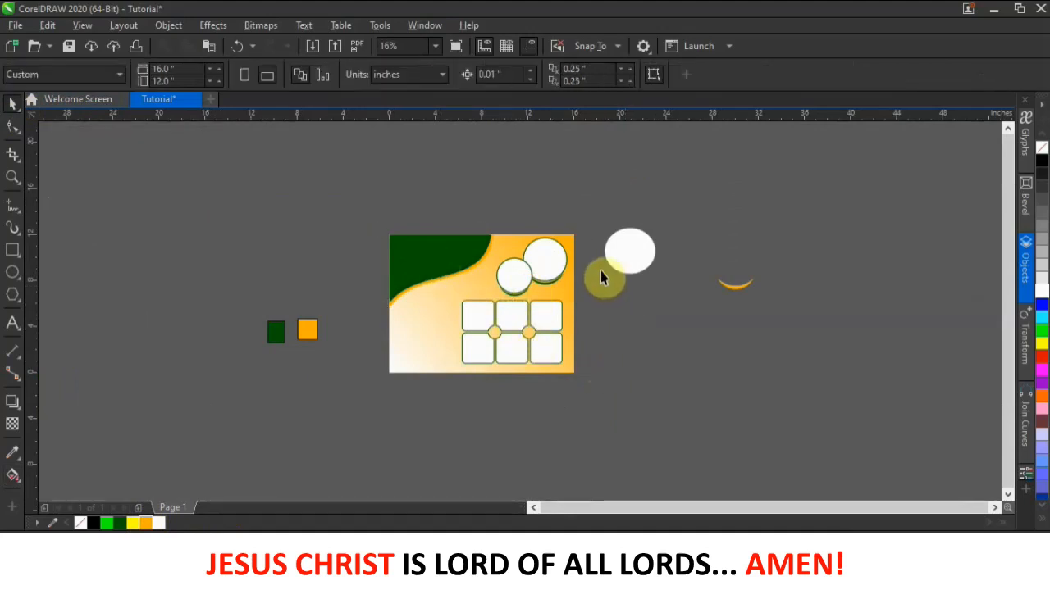
{"action": "left_click_drag", "start_coordinate": [586, 182], "coordinate": [793, 327]}
{"action": "key", "text": "Delete"}
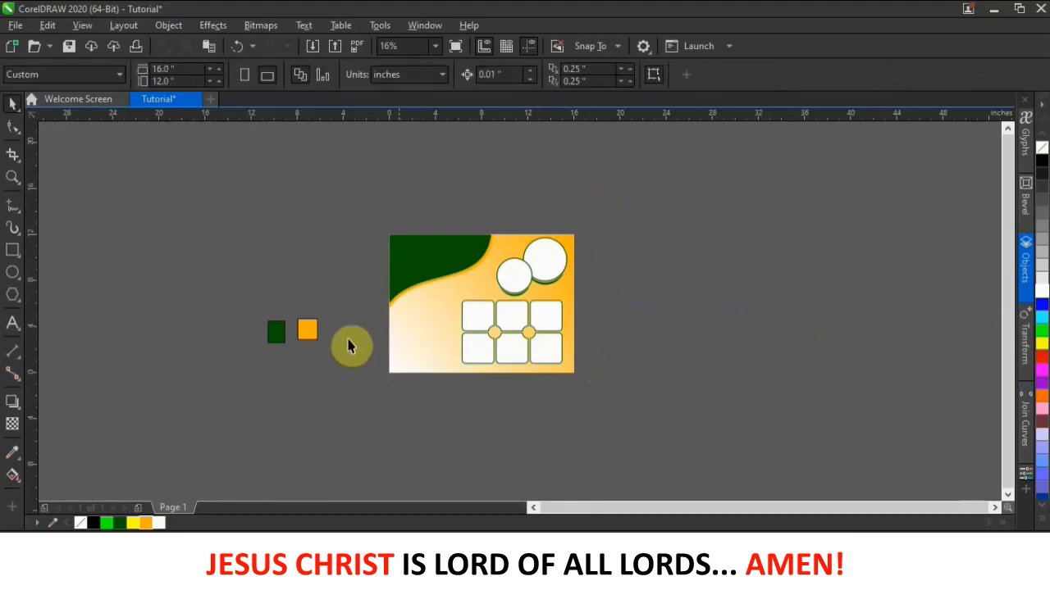
{"action": "left_click_drag", "start_coordinate": [211, 281], "coordinate": [335, 383]}
{"action": "key", "text": "Delete"}
{"action": "scroll", "coordinate": [551, 364], "scroll_direction": "up", "scroll_amount": 2}
{"action": "scroll", "coordinate": [550, 364], "scroll_direction": "down", "scroll_amount": 2}
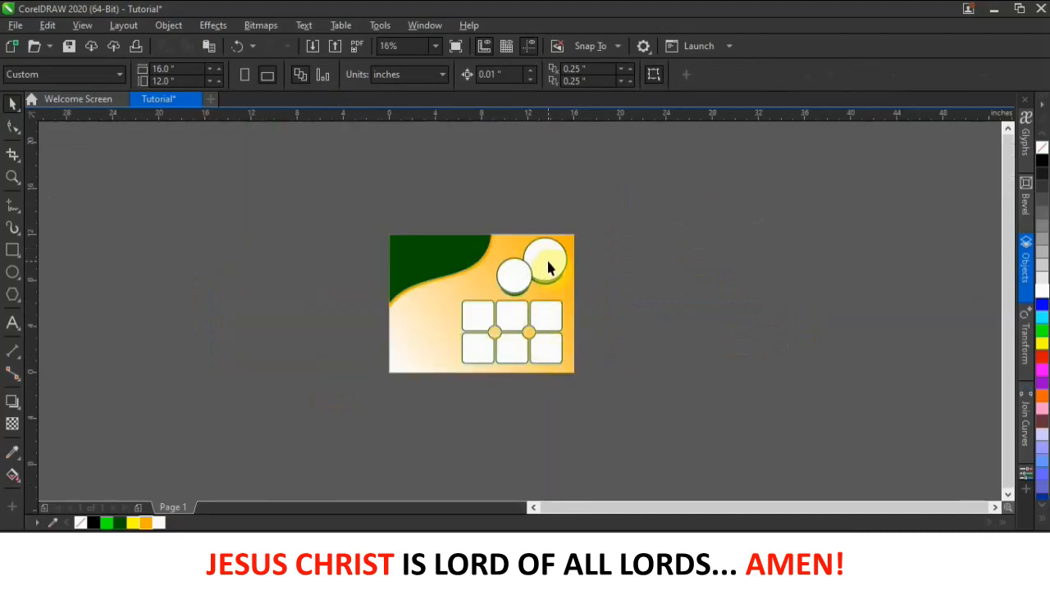
{"action": "scroll", "coordinate": [545, 264], "scroll_direction": "up", "scroll_amount": 2}
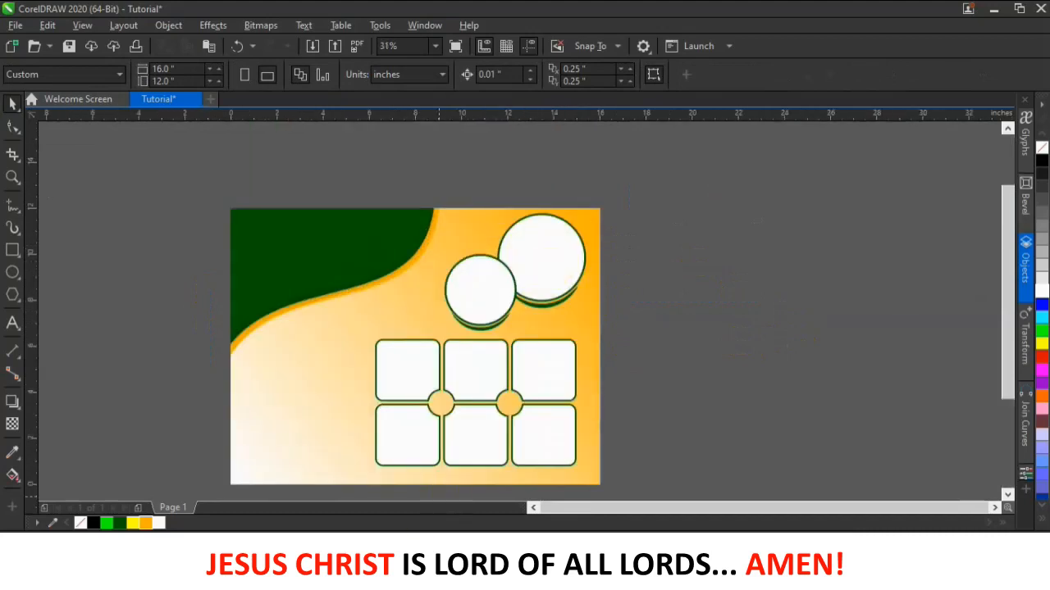
- Drag all nine food photos from the New folder window onto the CorelDRAW canvas
{"action": "left_click", "coordinate": [721, 492]}
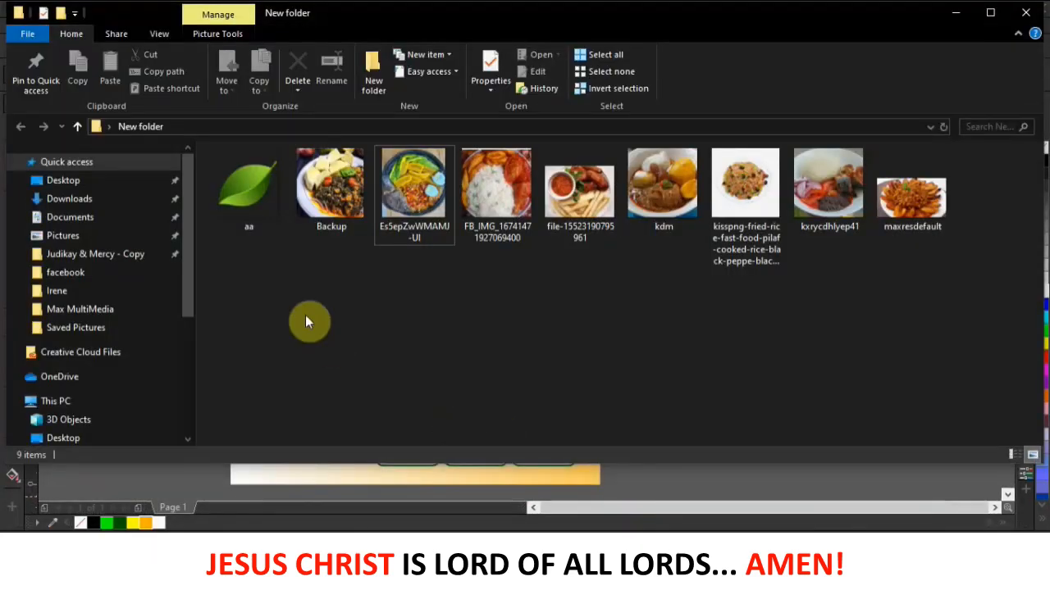
{"action": "left_click_drag", "start_coordinate": [237, 264], "coordinate": [937, 216]}
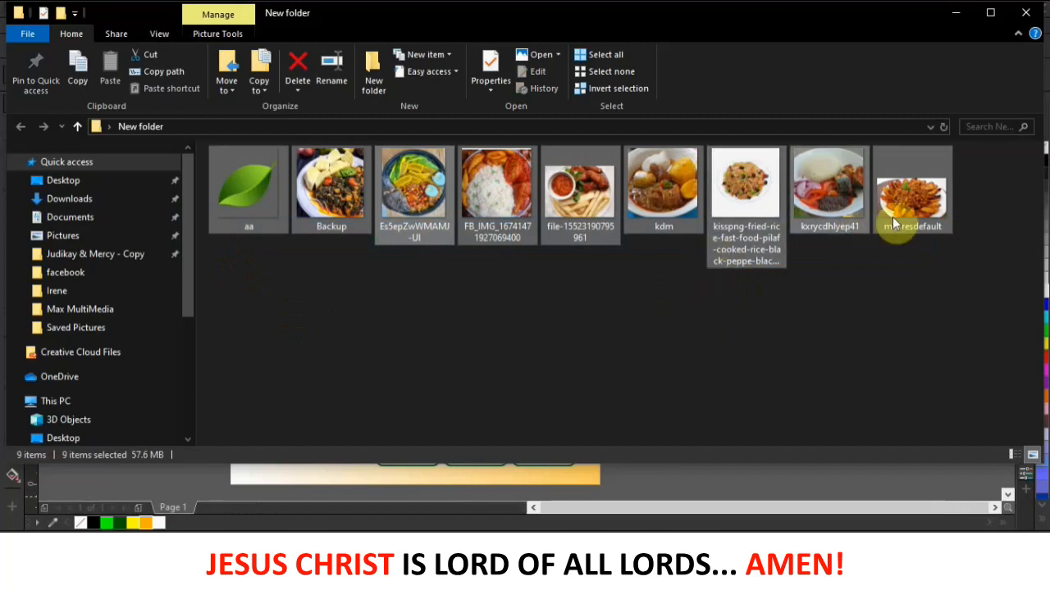
{"action": "left_click_drag", "start_coordinate": [899, 212], "coordinate": [733, 316]}
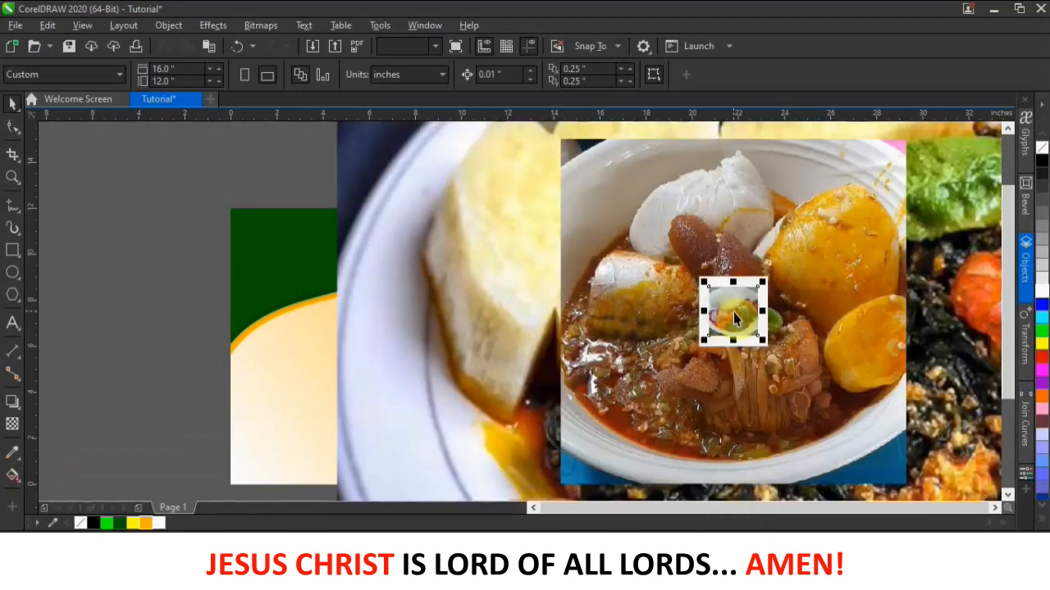
- Move and shrink the large food photo, the round food photo and the green leaf
{"action": "scroll", "coordinate": [638, 317], "scroll_direction": "down", "scroll_amount": 1}
{"action": "scroll", "coordinate": [725, 312], "scroll_direction": "down", "scroll_amount": 1}
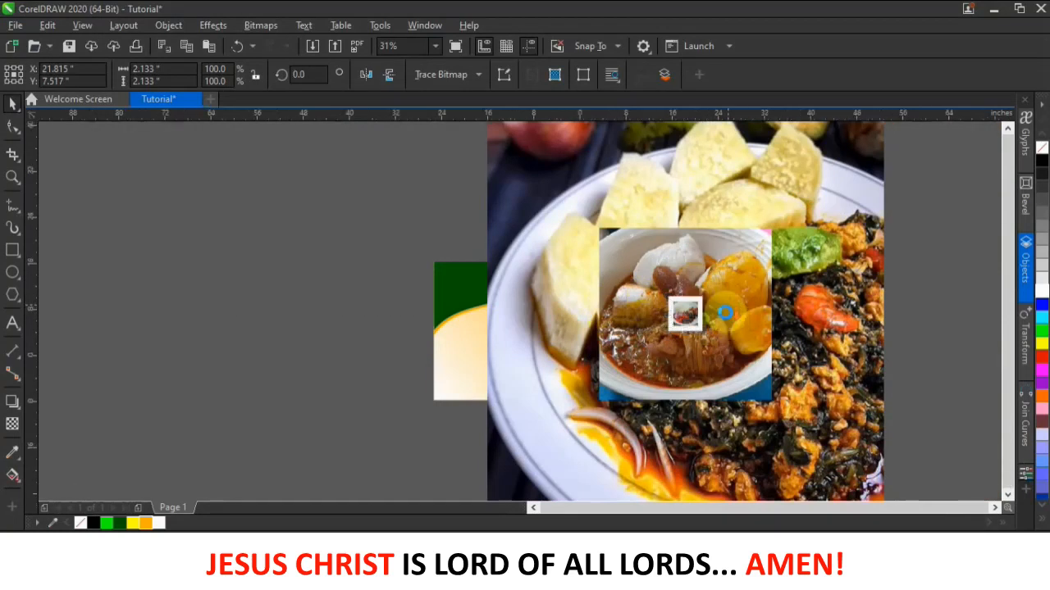
{"action": "left_click_drag", "start_coordinate": [785, 259], "coordinate": [493, 281]}
{"action": "left_click_drag", "start_coordinate": [510, 240], "coordinate": [380, 373]}
{"action": "left_click_drag", "start_coordinate": [697, 291], "coordinate": [486, 362]}
{"action": "left_click_drag", "start_coordinate": [542, 336], "coordinate": [490, 391]}
{"action": "left_click_drag", "start_coordinate": [745, 309], "coordinate": [837, 380]}
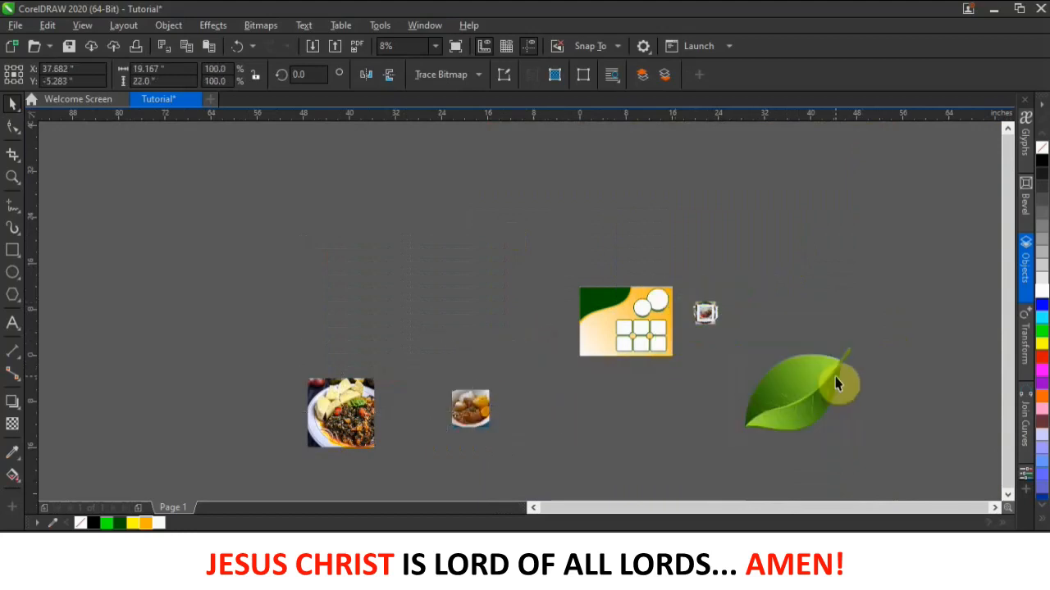
{"action": "left_click_drag", "start_coordinate": [862, 328], "coordinate": [792, 385]}
- Gather another food photo next to the others, placing it above the large photo
{"action": "scroll", "coordinate": [705, 314], "scroll_direction": "up", "scroll_amount": 3}
{"action": "scroll", "coordinate": [711, 316], "scroll_direction": "down", "scroll_amount": 2}
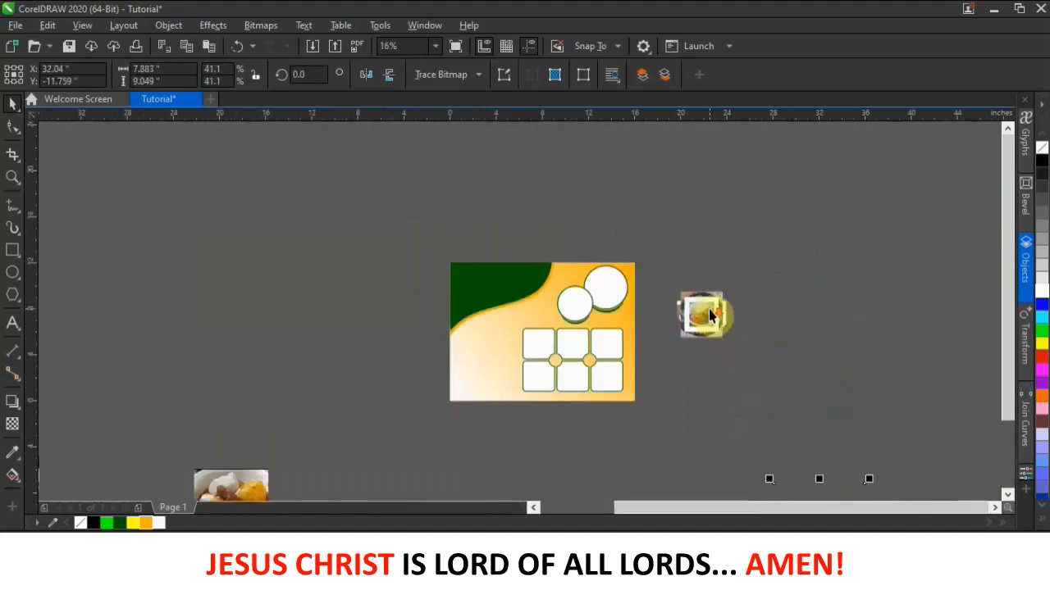
{"action": "scroll", "coordinate": [303, 423], "scroll_direction": "down", "scroll_amount": 2}
{"action": "left_click_drag", "start_coordinate": [138, 461], "coordinate": [570, 367]}
{"action": "left_click_drag", "start_coordinate": [269, 464], "coordinate": [531, 320]}
{"action": "left_click_drag", "start_coordinate": [555, 480], "coordinate": [533, 410]}
- Shrink the large photo to 3.33 × 3.441 inches and carry the yam photo over the top circle
{"action": "scroll", "coordinate": [469, 366], "scroll_direction": "up", "scroll_amount": 2}
{"action": "left_click", "coordinate": [425, 354]}
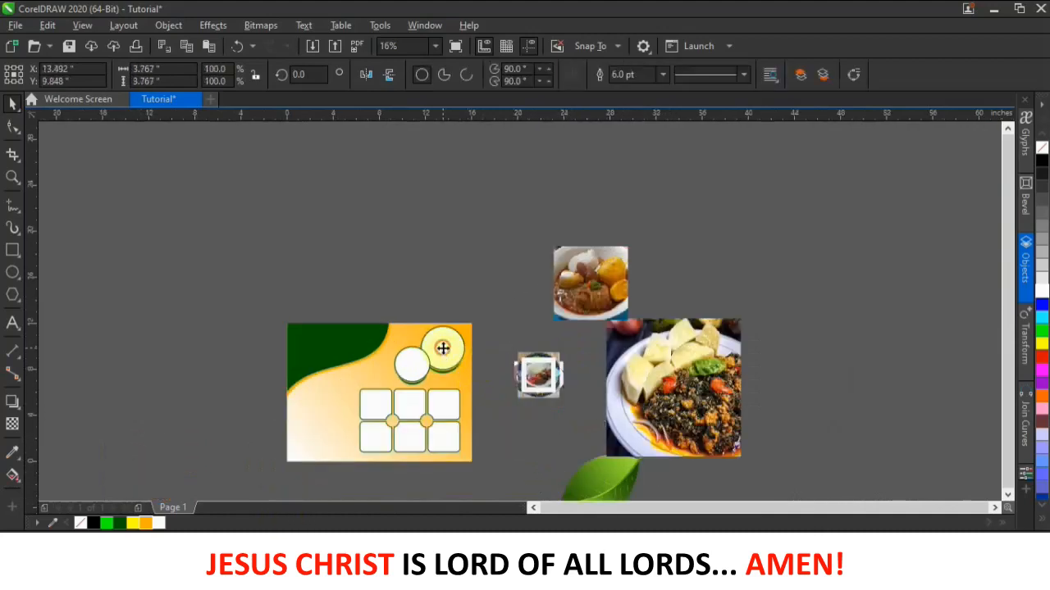
{"action": "scroll", "coordinate": [430, 356], "scroll_direction": "up", "scroll_amount": 2}
{"action": "mouse_move", "coordinate": [848, 344]}
{"action": "left_mouse_down"}
{"action": "mouse_move", "coordinate": [661, 304]}
{"action": "mouse_move", "coordinate": [626, 265]}
{"action": "left_mouse_up"}
{"action": "left_click_drag", "start_coordinate": [835, 211], "coordinate": [643, 396]}
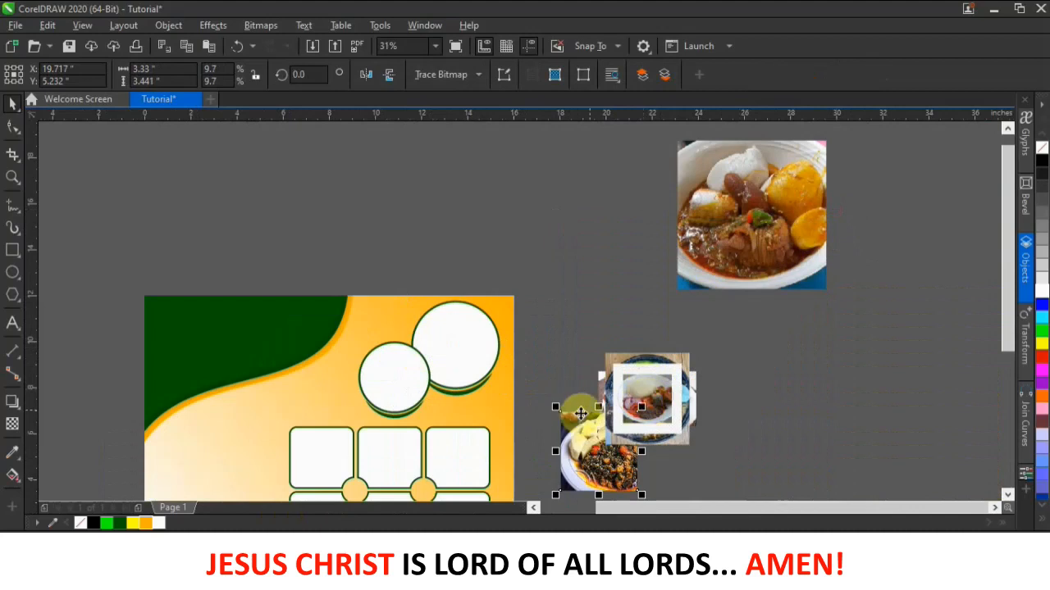
{"action": "left_click_drag", "start_coordinate": [584, 454], "coordinate": [547, 221]}
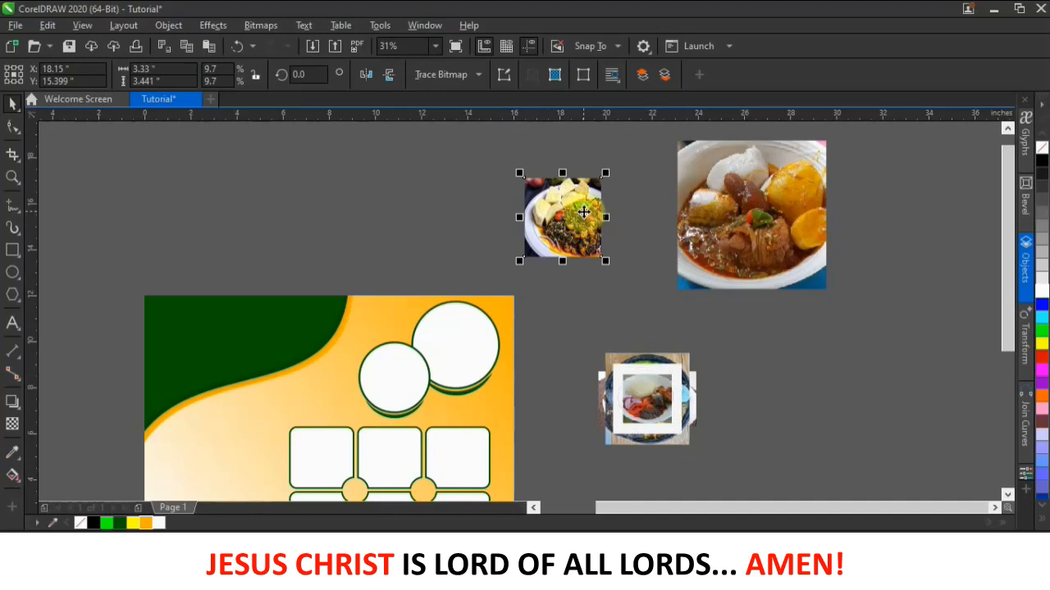
{"action": "left_click_drag", "start_coordinate": [583, 213], "coordinate": [471, 340]}
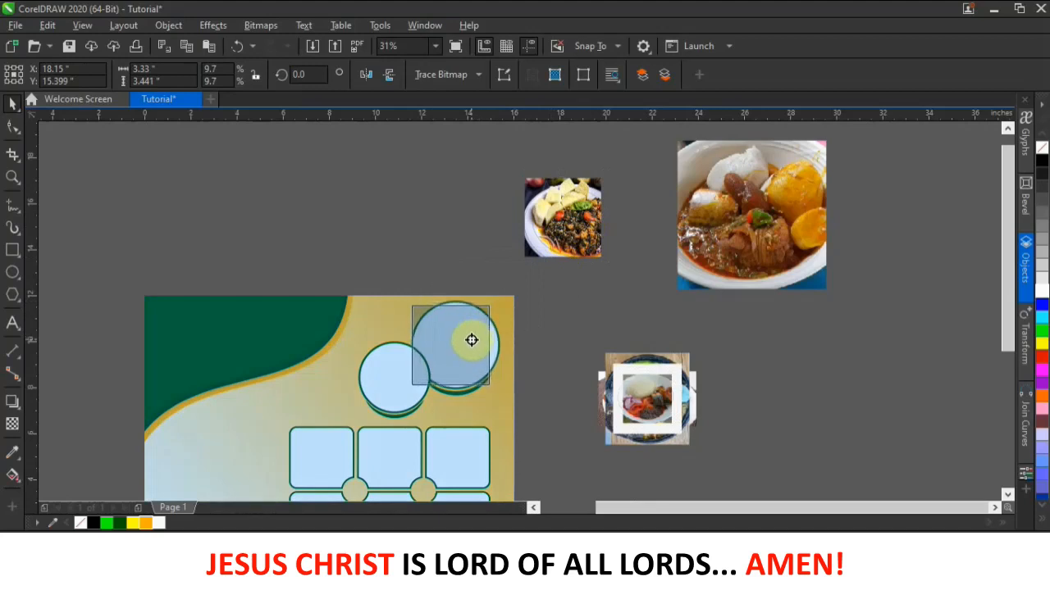
- PowerClip the yam and vegetable photo inside the top-right circle and shift the picture within it
{"action": "left_click_drag", "start_coordinate": [471, 339], "coordinate": [471, 339]}
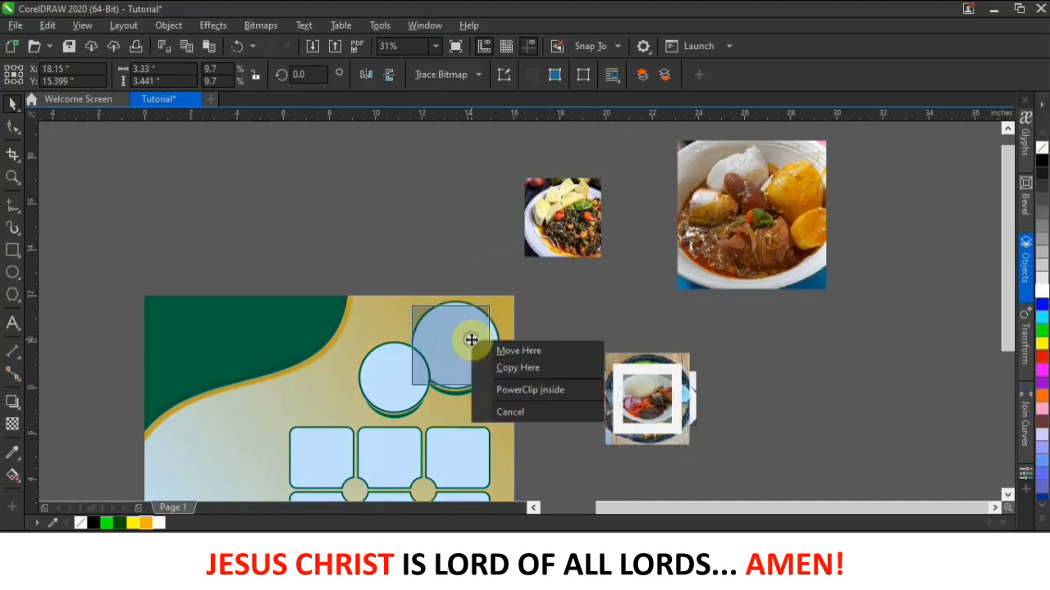
{"action": "left_click", "coordinate": [535, 389]}
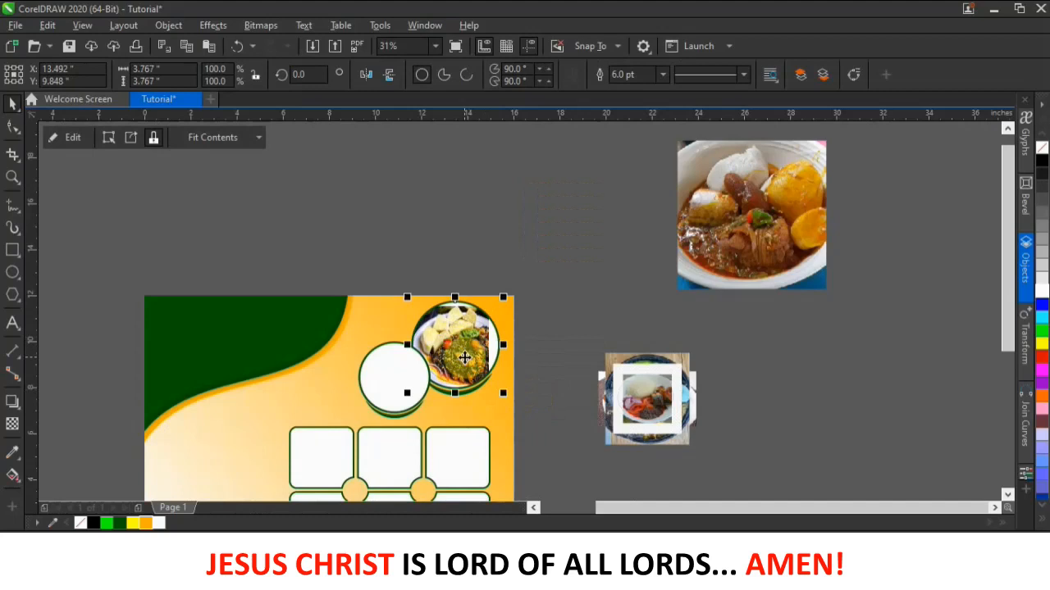
{"action": "scroll", "coordinate": [472, 357], "scroll_direction": "up", "scroll_amount": 1}
{"action": "scroll", "coordinate": [472, 357], "scroll_direction": "down", "scroll_amount": 1}
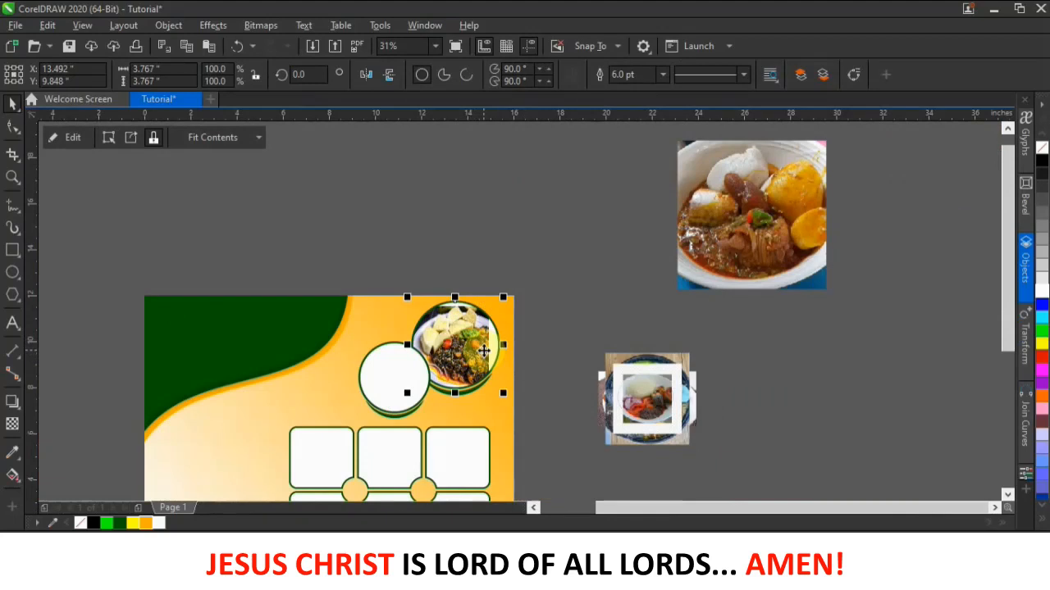
{"action": "mouse_move", "coordinate": [484, 347]}
{"action": "left_mouse_down"}
{"action": "mouse_move", "coordinate": [450, 371]}
{"action": "mouse_move", "coordinate": [464, 359]}
{"action": "mouse_move", "coordinate": [456, 330]}
{"action": "mouse_move", "coordinate": [478, 367]}
{"action": "left_mouse_up"}
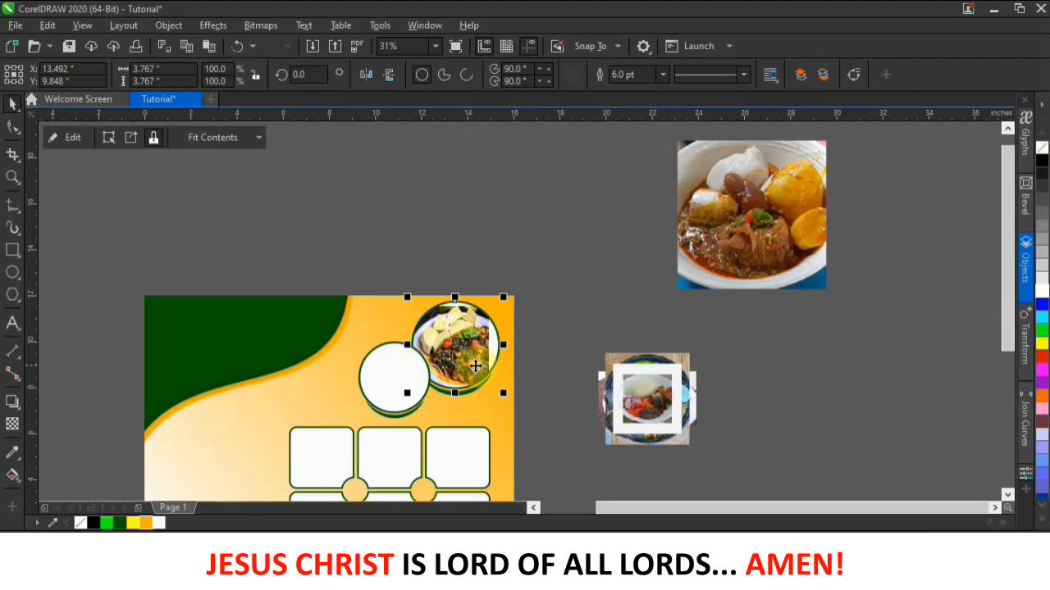
{"action": "left_click", "coordinate": [484, 284]}
{"action": "left_click_drag", "start_coordinate": [474, 319], "coordinate": [464, 344]}
{"action": "left_click", "coordinate": [471, 359]}
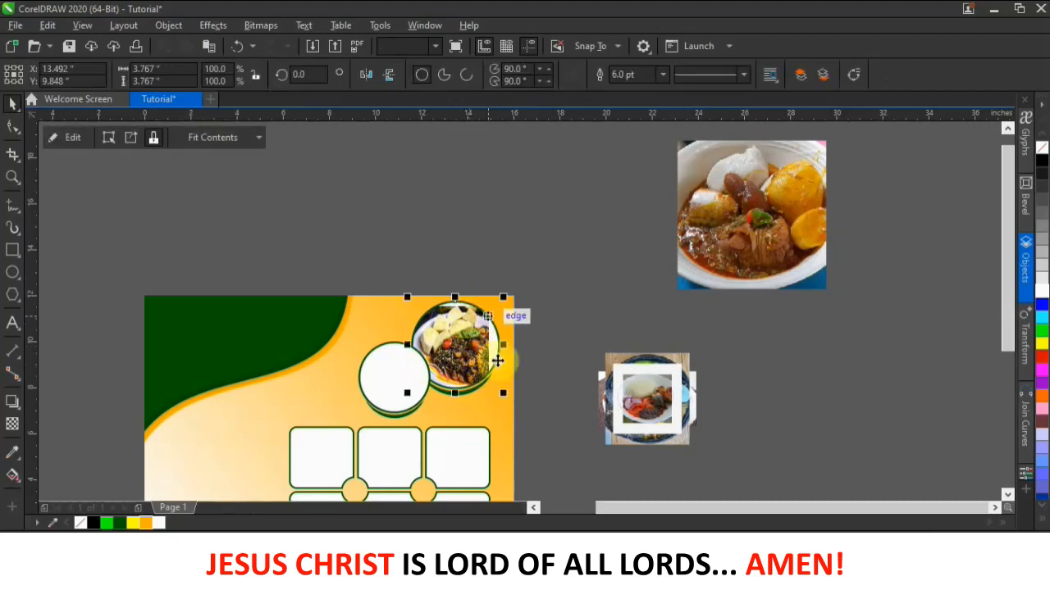
{"action": "left_click_drag", "start_coordinate": [480, 364], "coordinate": [475, 348]}
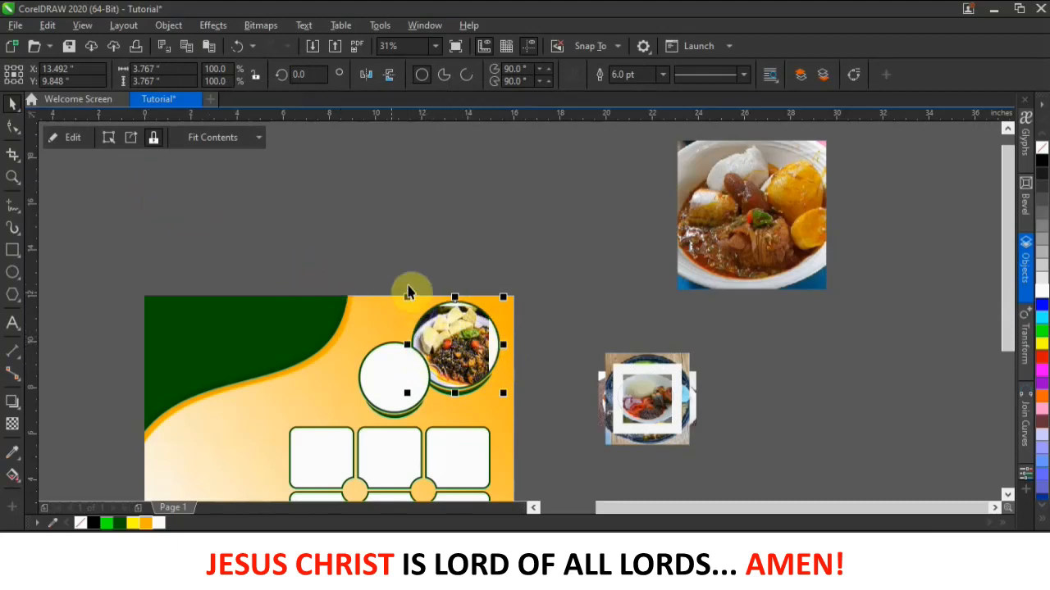
{"action": "left_click", "coordinate": [451, 276]}
{"action": "left_click", "coordinate": [460, 324]}
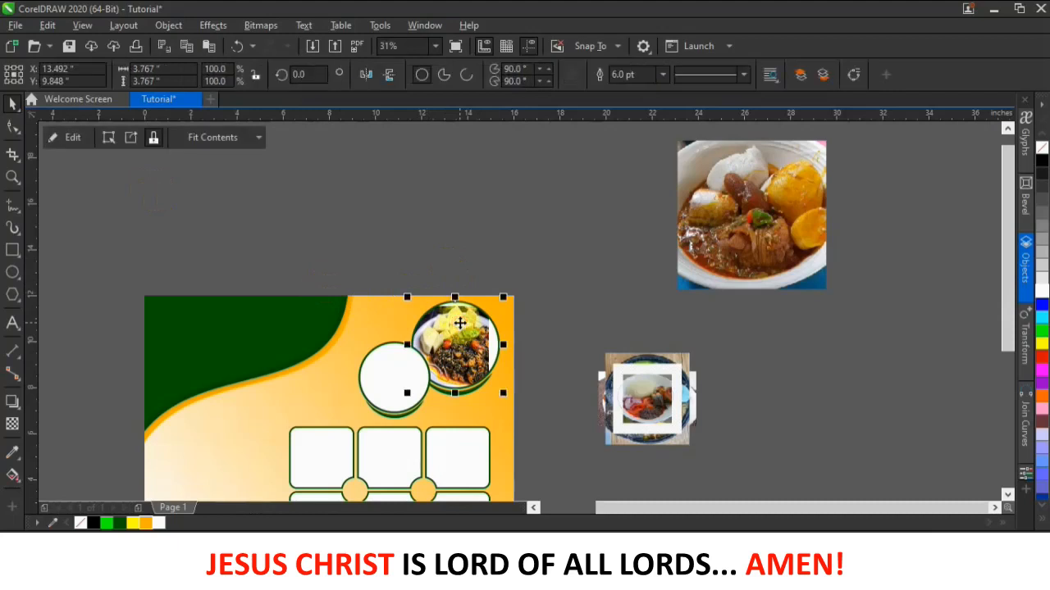
- Edit the PowerClip contents to adjust the photo's position inside the circle
{"action": "left_click", "coordinate": [73, 138]}
{"action": "mouse_move", "coordinate": [472, 348]}
{"action": "left_mouse_down"}
{"action": "mouse_move", "coordinate": [496, 328]}
{"action": "mouse_move", "coordinate": [469, 344]}
{"action": "mouse_move", "coordinate": [478, 340]}
{"action": "left_mouse_up"}
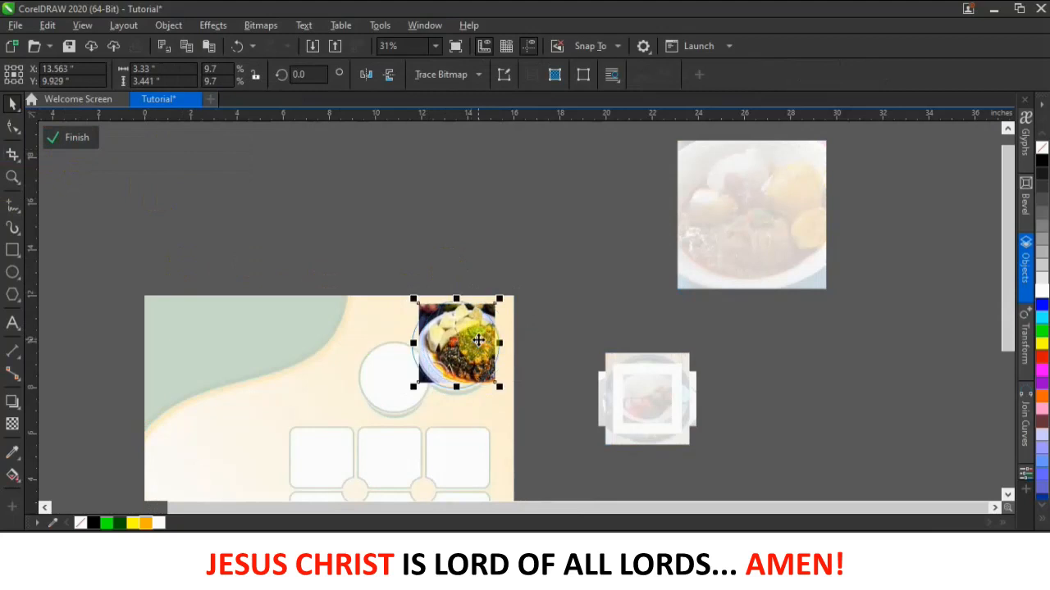
{"action": "left_click", "coordinate": [64, 140]}
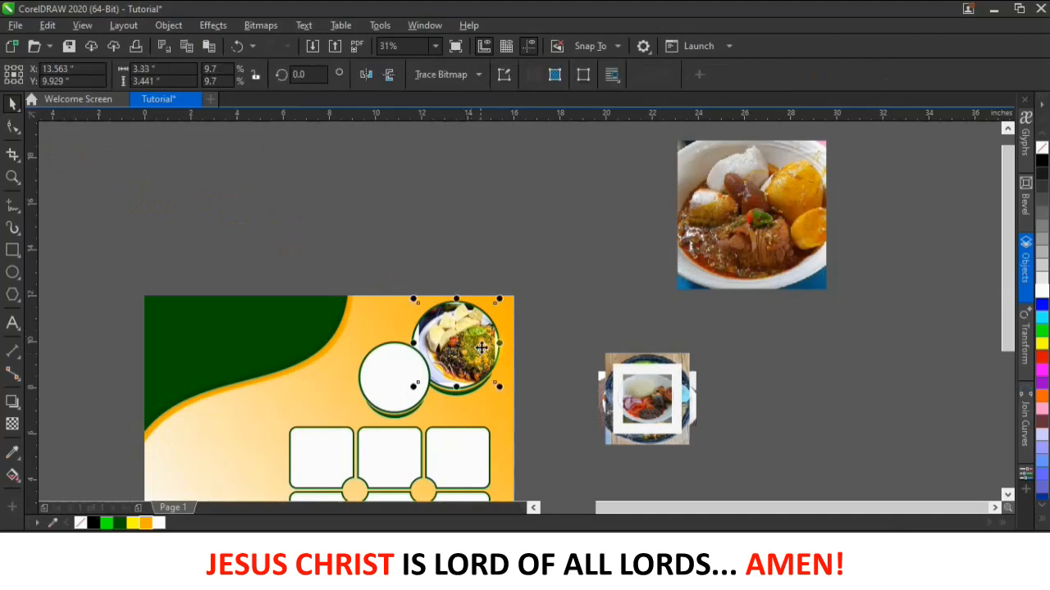
- Shift the food photo within the circle and scale it up slightly so yam slices run along the top
{"action": "left_click_drag", "start_coordinate": [482, 346], "coordinate": [502, 387]}
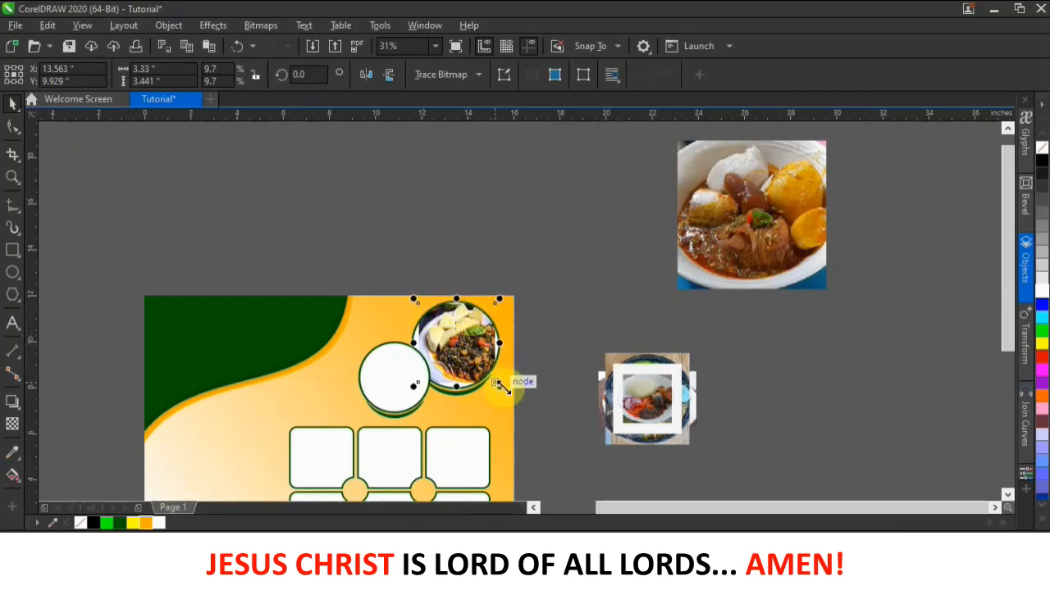
{"action": "left_click_drag", "start_coordinate": [465, 346], "coordinate": [508, 291]}
{"action": "left_click_drag", "start_coordinate": [469, 344], "coordinate": [492, 349]}
{"action": "scroll", "coordinate": [493, 349], "scroll_direction": "up", "scroll_amount": 2}
{"action": "left_click_drag", "start_coordinate": [513, 261], "coordinate": [519, 255]}
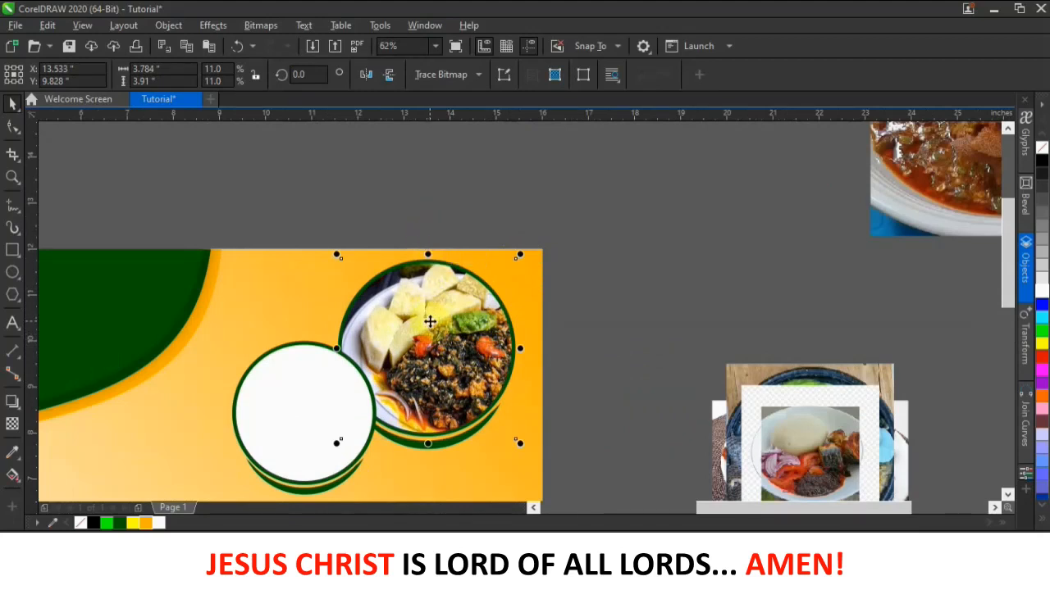
{"action": "left_click", "coordinate": [447, 222]}
{"action": "scroll", "coordinate": [448, 305], "scroll_direction": "down", "scroll_amount": 2}
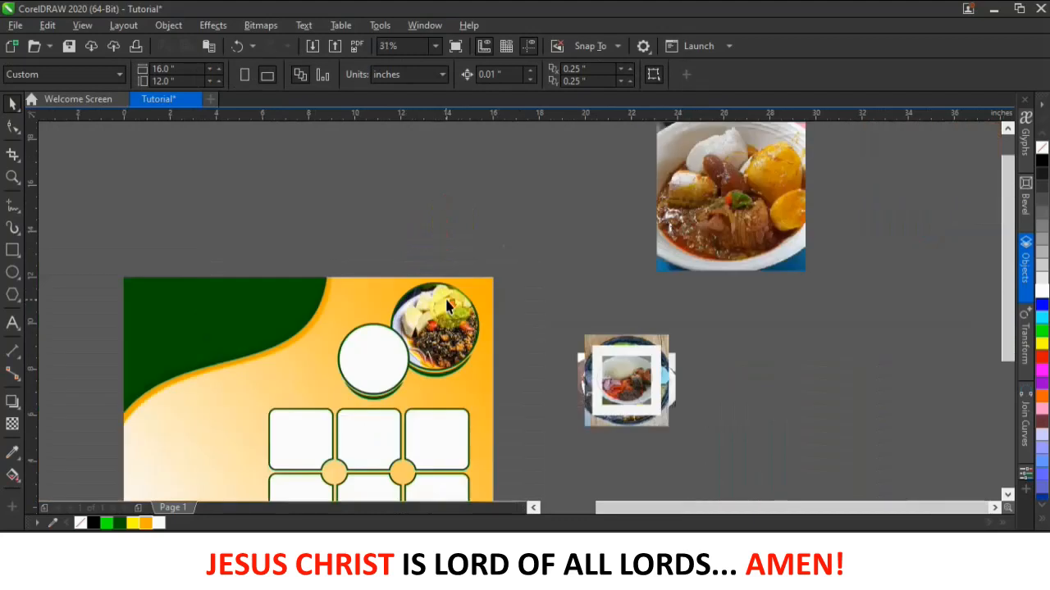
- Separate the rice photo from the stacked stew photos and PowerClip it inside the empty lower-left circle
{"action": "left_click_drag", "start_coordinate": [756, 246], "coordinate": [894, 361]}
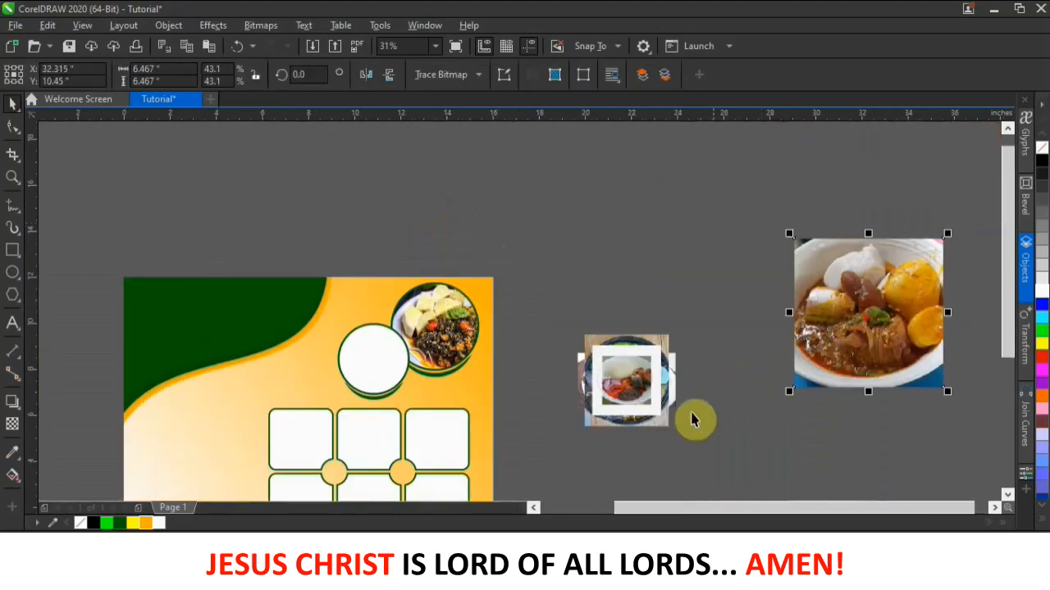
{"action": "left_click_drag", "start_coordinate": [640, 354], "coordinate": [680, 276]}
{"action": "left_click_drag", "start_coordinate": [626, 380], "coordinate": [375, 357]}
{"action": "left_click", "coordinate": [435, 411]}
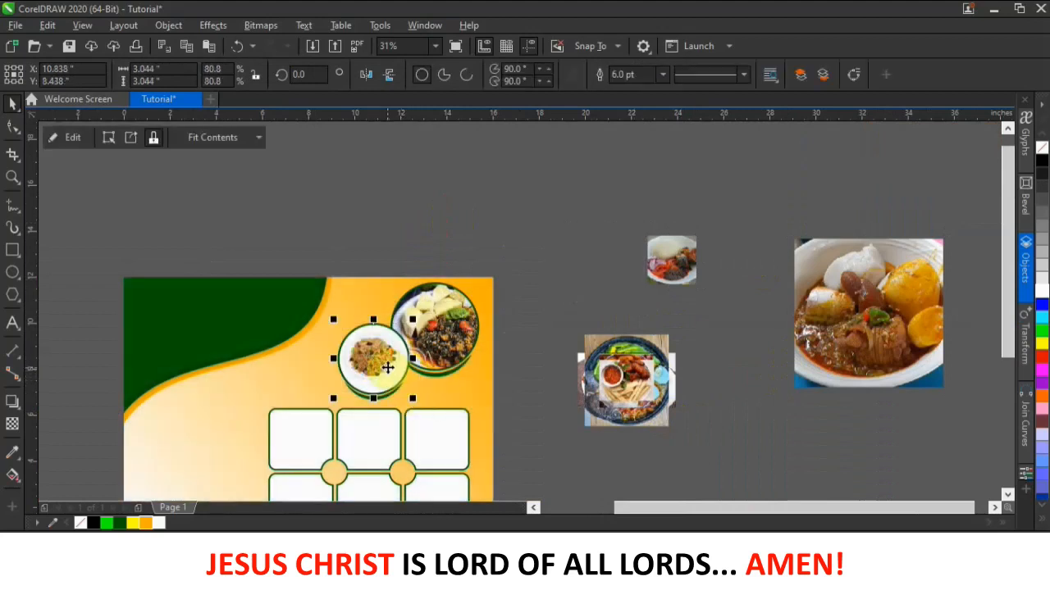
- Enlarge the clipped rice photo to about 148% and reposition it to fill the circle
{"action": "left_click", "coordinate": [386, 365], "text": "alt"}
{"action": "left_click_drag", "start_coordinate": [413, 319], "coordinate": [431, 300]}
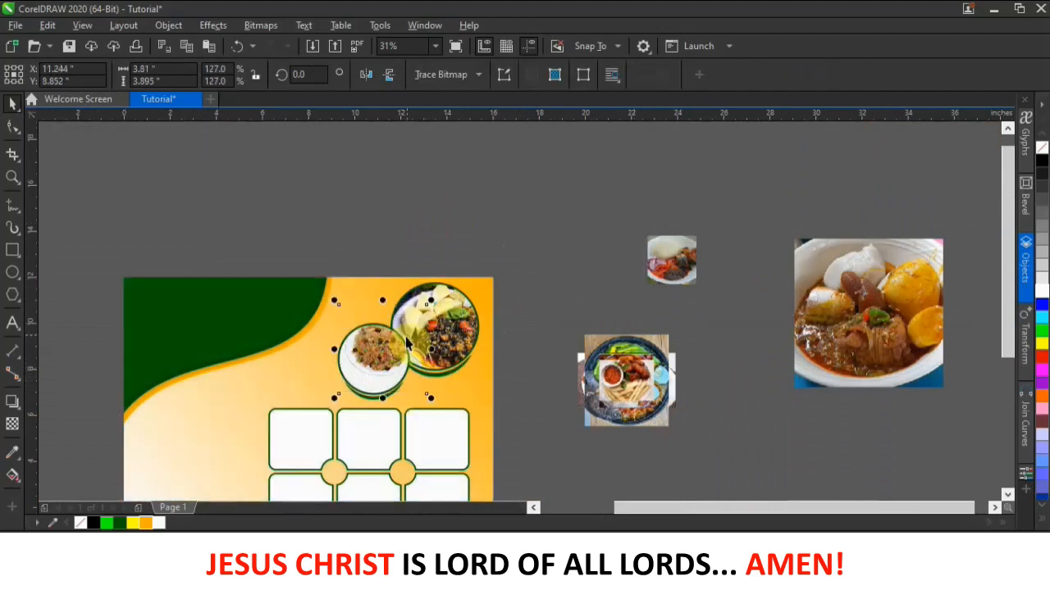
{"action": "left_click_drag", "start_coordinate": [390, 349], "coordinate": [392, 363]}
{"action": "scroll", "coordinate": [382, 359], "scroll_direction": "up", "scroll_amount": 1}
{"action": "left_click_drag", "start_coordinate": [297, 277], "coordinate": [268, 265]}
{"action": "left_click_drag", "start_coordinate": [339, 347], "coordinate": [339, 346]}
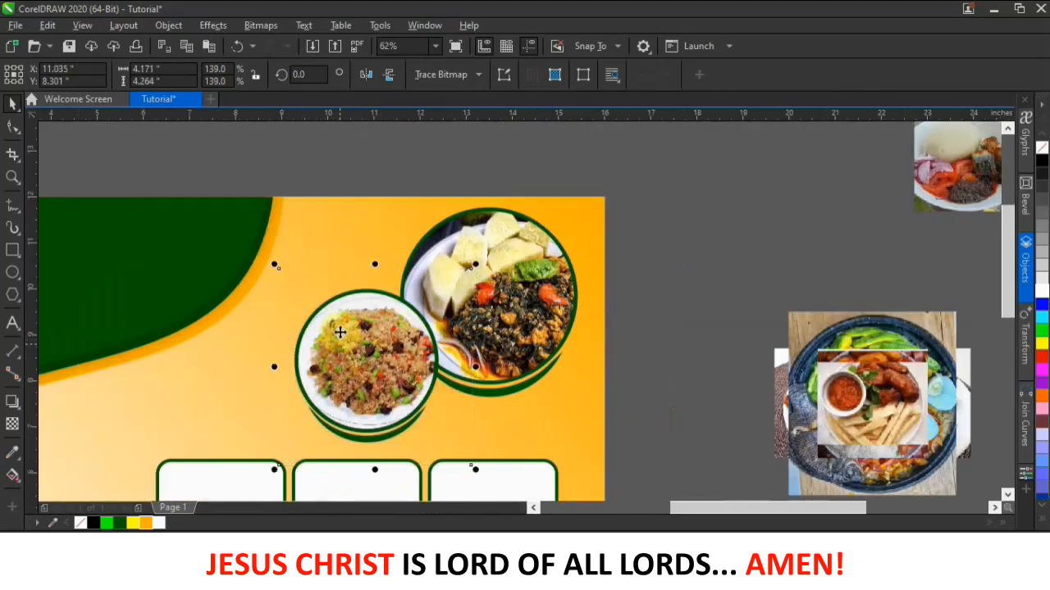
{"action": "left_click_drag", "start_coordinate": [276, 260], "coordinate": [265, 251]}
{"action": "left_click_drag", "start_coordinate": [336, 344], "coordinate": [352, 362]}
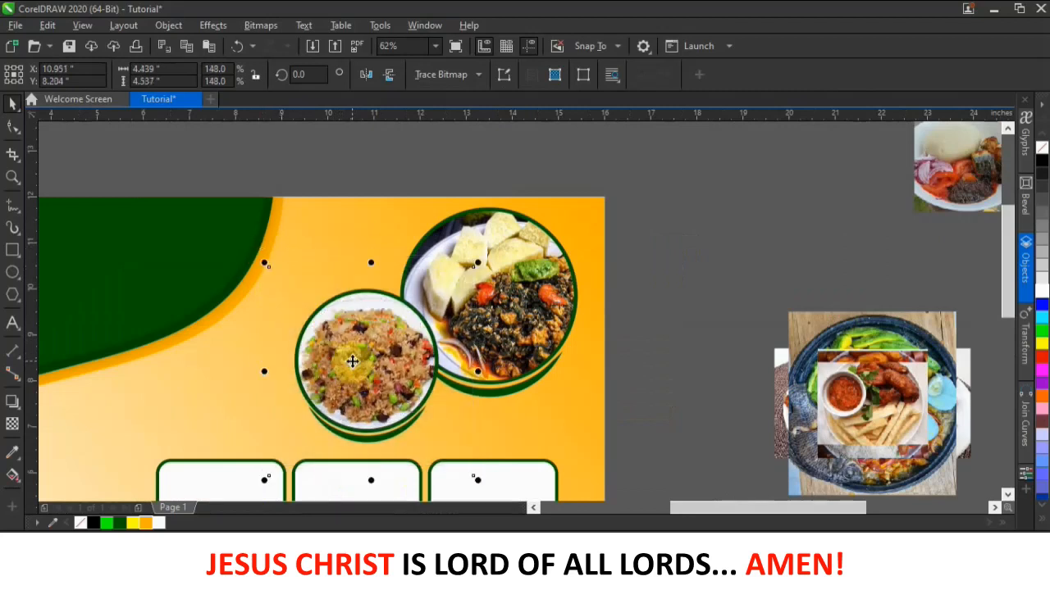
{"action": "left_click_drag", "start_coordinate": [263, 260], "coordinate": [256, 240]}
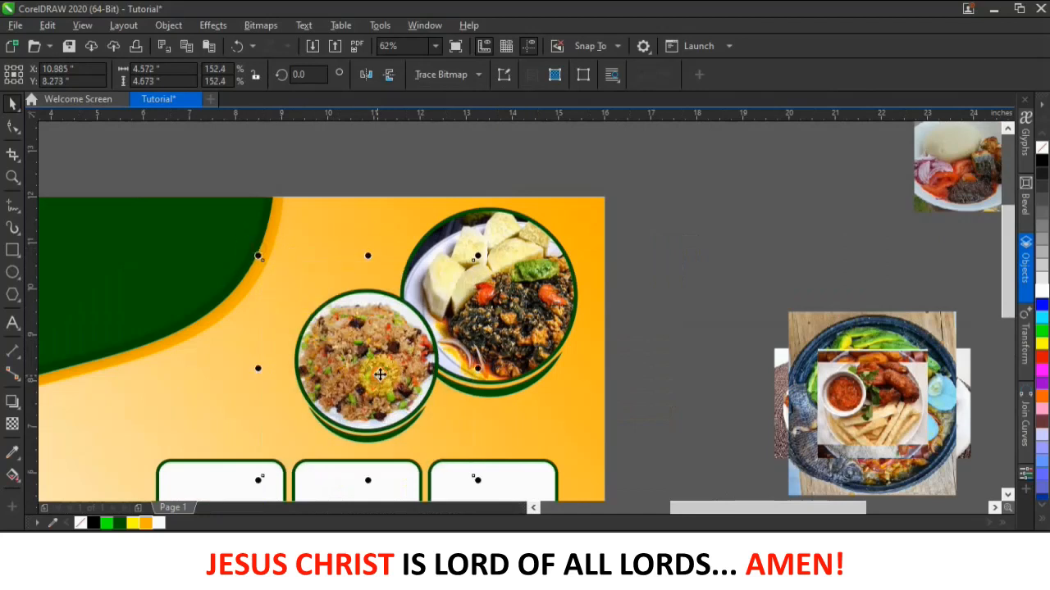
- Deselect the rice photo and select the six-box grid group
{"action": "left_click", "coordinate": [378, 382]}
{"action": "left_click", "coordinate": [521, 171]}
{"action": "scroll", "coordinate": [448, 240], "scroll_direction": "down", "scroll_amount": 1}
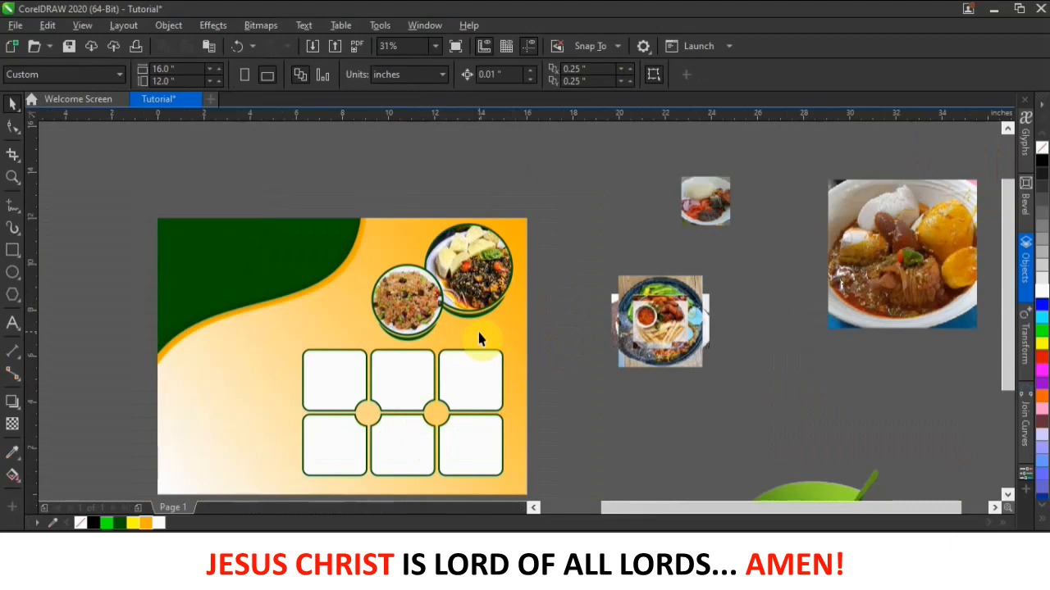
{"action": "scroll", "coordinate": [480, 338], "scroll_direction": "down", "scroll_amount": 1}
{"action": "scroll", "coordinate": [455, 400], "scroll_direction": "up", "scroll_amount": 1}
{"action": "left_click", "coordinate": [426, 331]}
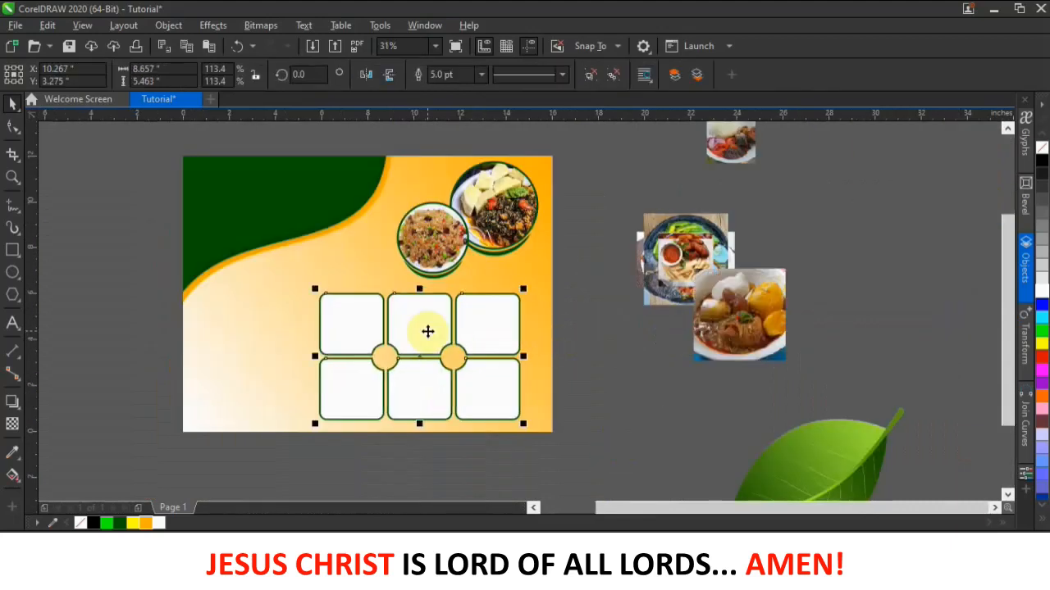
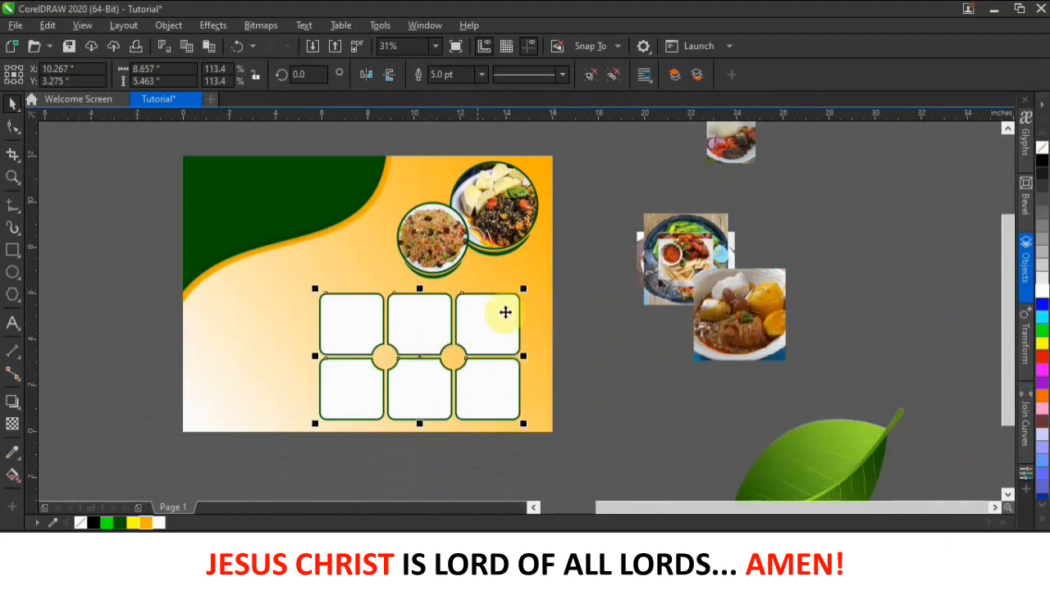
- Ungroup the grid and PowerClip the stew photo into the top-left box, sized to fit
{"action": "left_click", "coordinate": [612, 77]}
{"action": "left_click", "coordinate": [604, 218]}
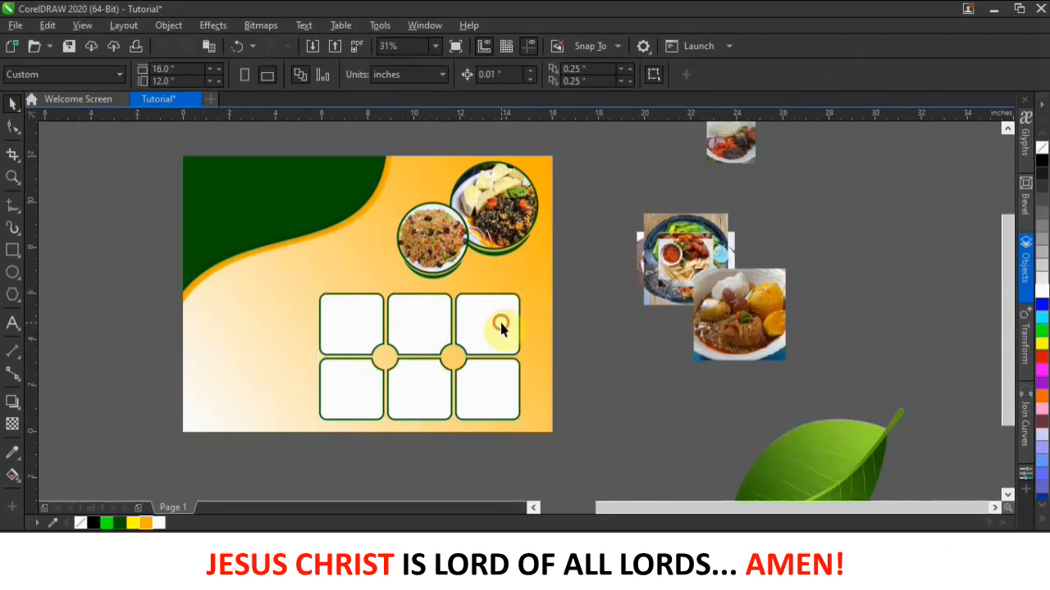
{"action": "left_click", "coordinate": [503, 329]}
{"action": "left_click", "coordinate": [444, 314]}
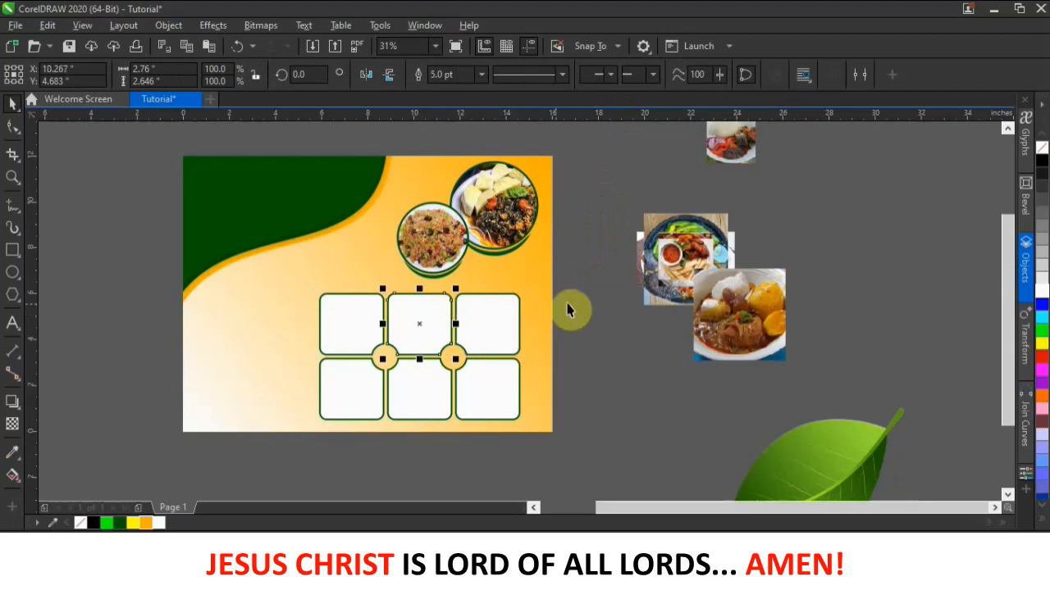
{"action": "left_click_drag", "start_coordinate": [703, 347], "coordinate": [349, 328]}
{"action": "left_click", "coordinate": [421, 380]}
{"action": "left_click_drag", "start_coordinate": [296, 274], "coordinate": [320, 297]}
{"action": "left_click_drag", "start_coordinate": [335, 323], "coordinate": [336, 307]}
{"action": "left_click_drag", "start_coordinate": [398, 282], "coordinate": [389, 287]}
- Separate the bowl photo from the stack and PowerClip it into the top-middle box
{"action": "left_click", "coordinate": [603, 299]}
{"action": "left_click_drag", "start_coordinate": [685, 262], "coordinate": [782, 242]}
{"action": "left_click_drag", "start_coordinate": [697, 256], "coordinate": [613, 223]}
{"action": "left_click_drag", "start_coordinate": [648, 177], "coordinate": [614, 215]}
{"action": "left_click_drag", "start_coordinate": [581, 247], "coordinate": [416, 325]}
{"action": "left_click", "coordinate": [466, 376]}
{"action": "left_click", "coordinate": [434, 324], "text": "alt"}
{"action": "left_click_drag", "start_coordinate": [450, 294], "coordinate": [459, 283]}
- PowerClip the rice photo into the top-right box and enlarge it to fill
{"action": "left_click", "coordinate": [571, 321]}
{"action": "left_click_drag", "start_coordinate": [751, 256], "coordinate": [492, 336]}
{"action": "left_click", "coordinate": [546, 387]}
{"action": "left_click", "coordinate": [494, 324], "text": "alt"}
{"action": "left_click_drag", "start_coordinate": [519, 292], "coordinate": [531, 281]}
- Place the plantain photo in the bottom-right box and the fries-and-sauce photo in the bottom-middle box
{"action": "left_click", "coordinate": [589, 316]}
{"action": "left_click_drag", "start_coordinate": [678, 294], "coordinate": [788, 270]}
{"action": "left_click", "coordinate": [787, 250]}
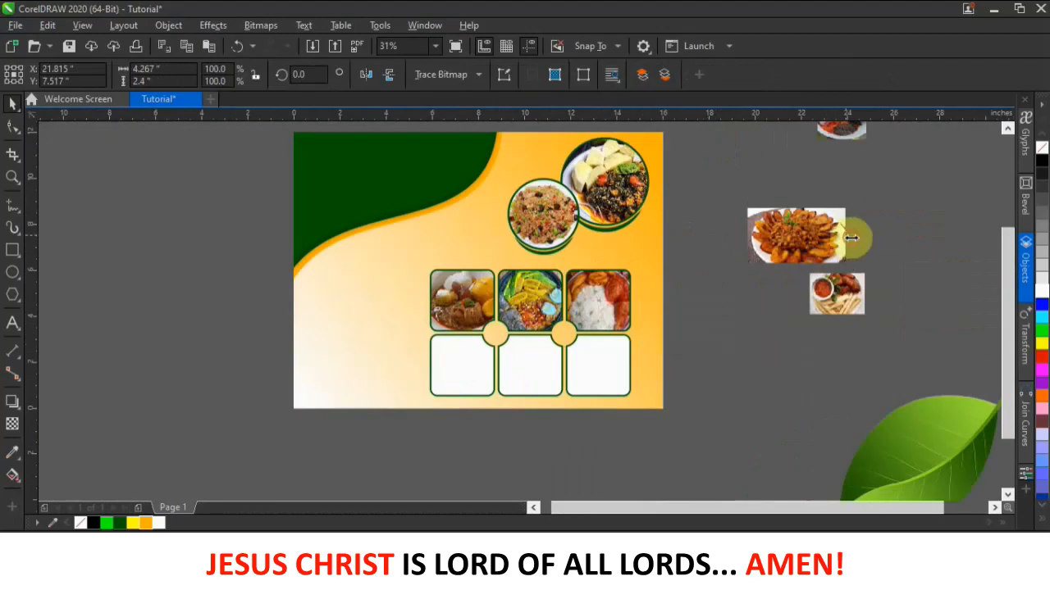
{"action": "left_click_drag", "start_coordinate": [820, 234], "coordinate": [609, 361]}
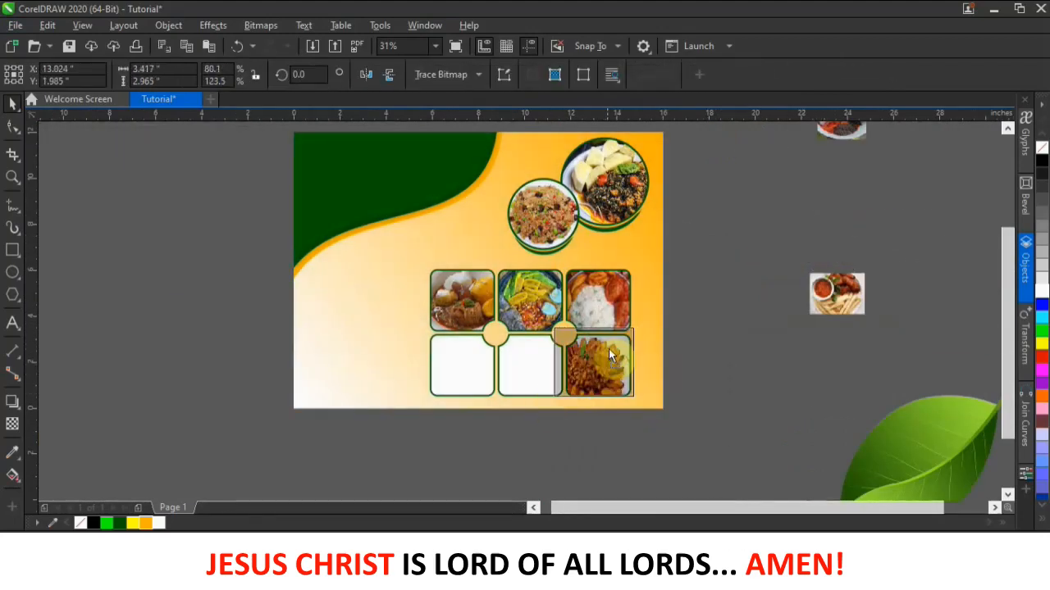
{"action": "left_click_drag", "start_coordinate": [848, 300], "coordinate": [529, 361]}
- Clip the last food photo inside the bottom-left box, resizing and repositioning it to fit
{"action": "left_click", "coordinate": [848, 162]}
{"action": "left_click_drag", "start_coordinate": [844, 132], "coordinate": [787, 279]}
{"action": "left_click_drag", "start_coordinate": [785, 265], "coordinate": [464, 365]}
{"action": "left_click", "coordinate": [473, 365], "text": "alt"}
{"action": "left_click_drag", "start_coordinate": [491, 331], "coordinate": [522, 306]}
{"action": "left_click_drag", "start_coordinate": [479, 353], "coordinate": [468, 367]}
{"action": "left_click", "coordinate": [743, 332]}
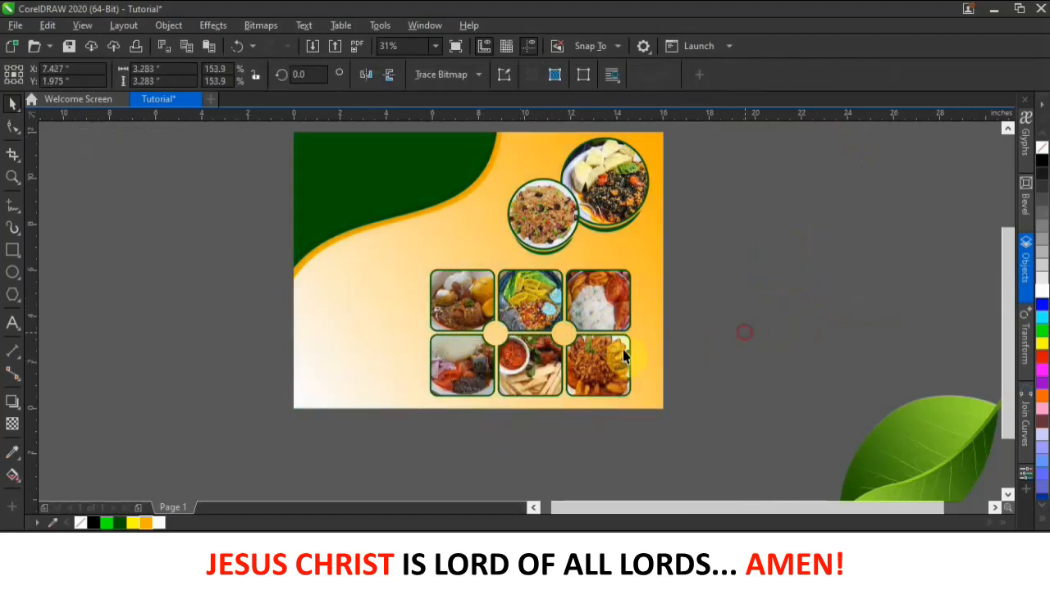
{"action": "scroll", "coordinate": [589, 336], "scroll_direction": "up", "scroll_amount": 2}
{"action": "scroll", "coordinate": [585, 336], "scroll_direction": "down", "scroll_amount": 2}
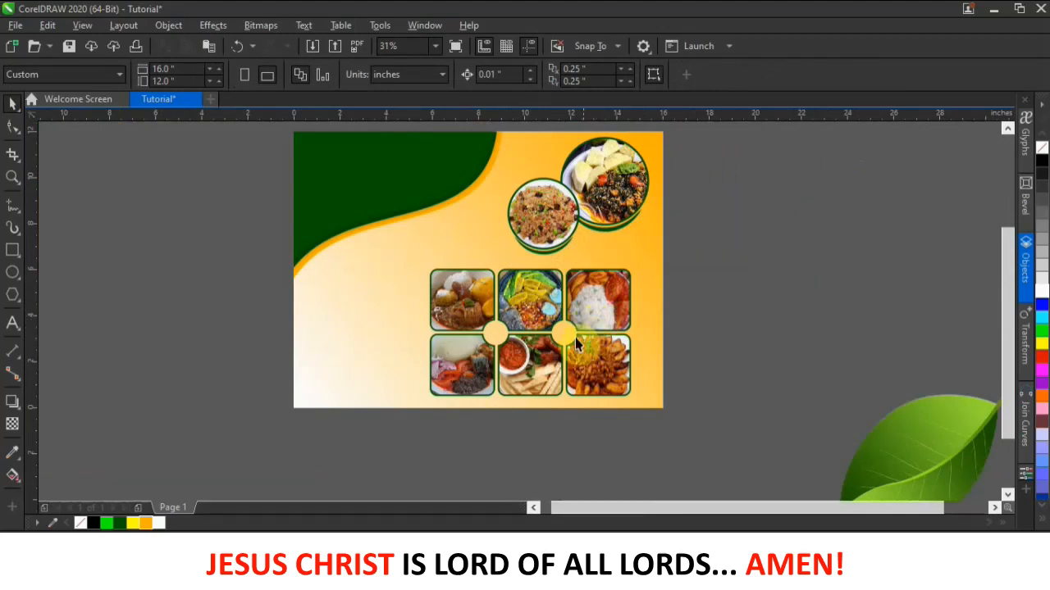
{"action": "scroll", "coordinate": [576, 338], "scroll_direction": "down", "scroll_amount": 2}
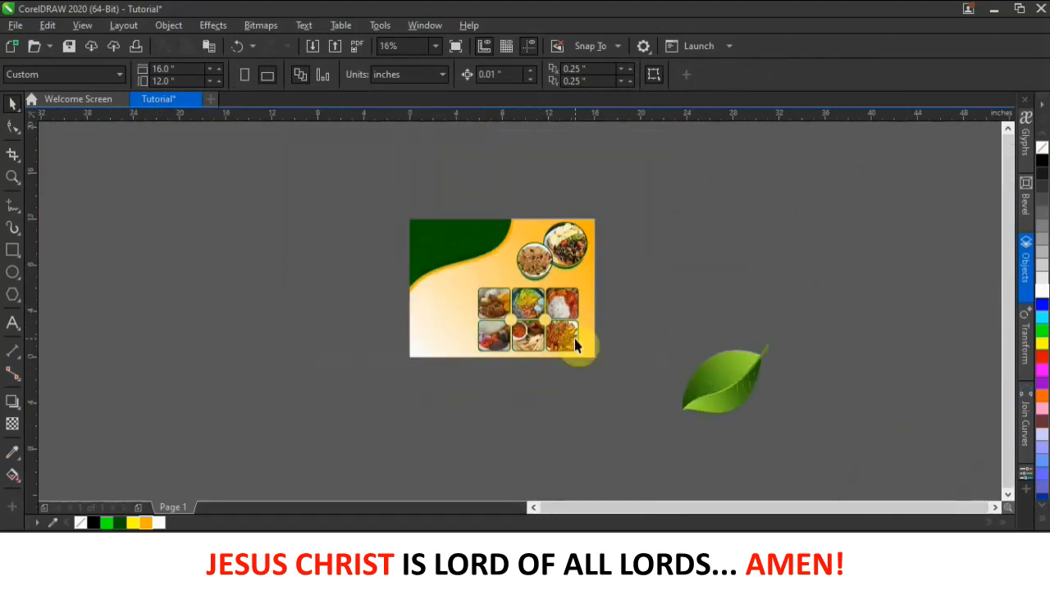
{"action": "scroll", "coordinate": [710, 312], "scroll_direction": "up", "scroll_amount": 2}
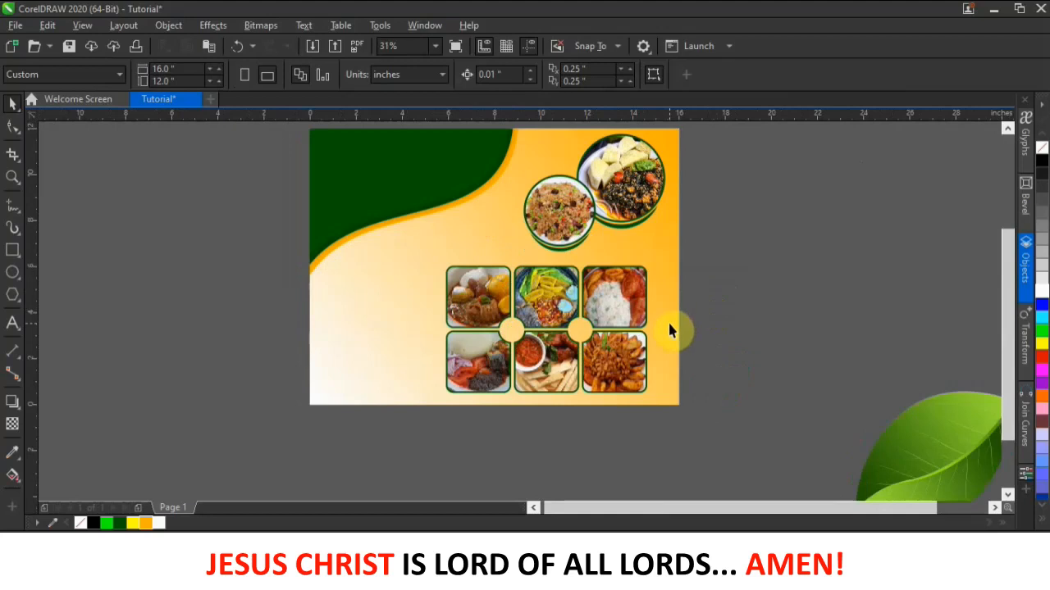
- Shrink the green leaf to about 1.1 inches and centre it in the right connecting circle
{"action": "left_click", "coordinate": [939, 462]}
{"action": "left_click_drag", "start_coordinate": [810, 342], "coordinate": [759, 297]}
{"action": "left_click_drag", "start_coordinate": [856, 186], "coordinate": [741, 329]}
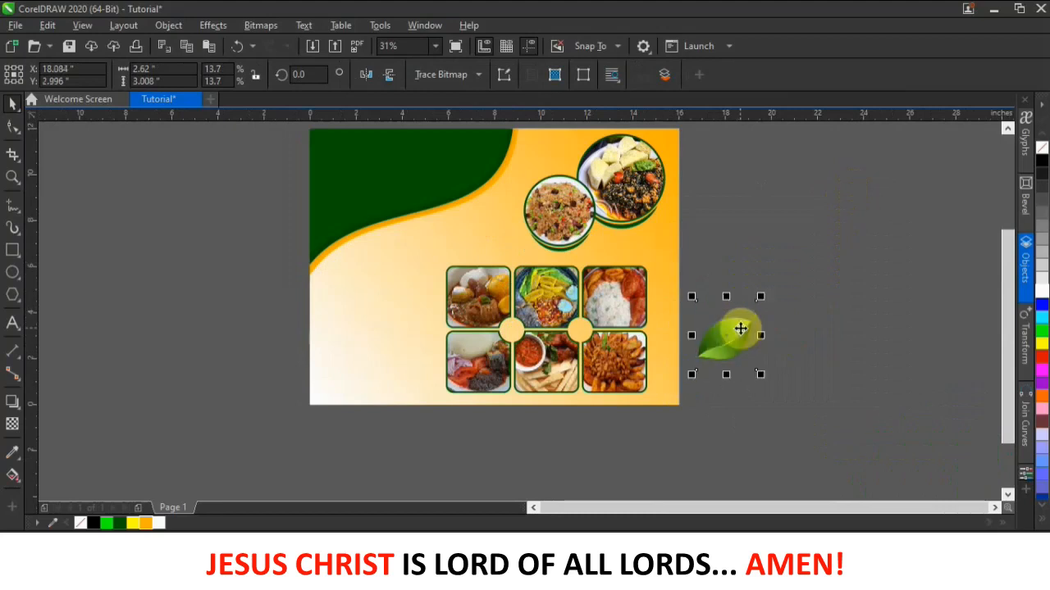
{"action": "scroll", "coordinate": [741, 329], "scroll_direction": "up", "scroll_amount": 2}
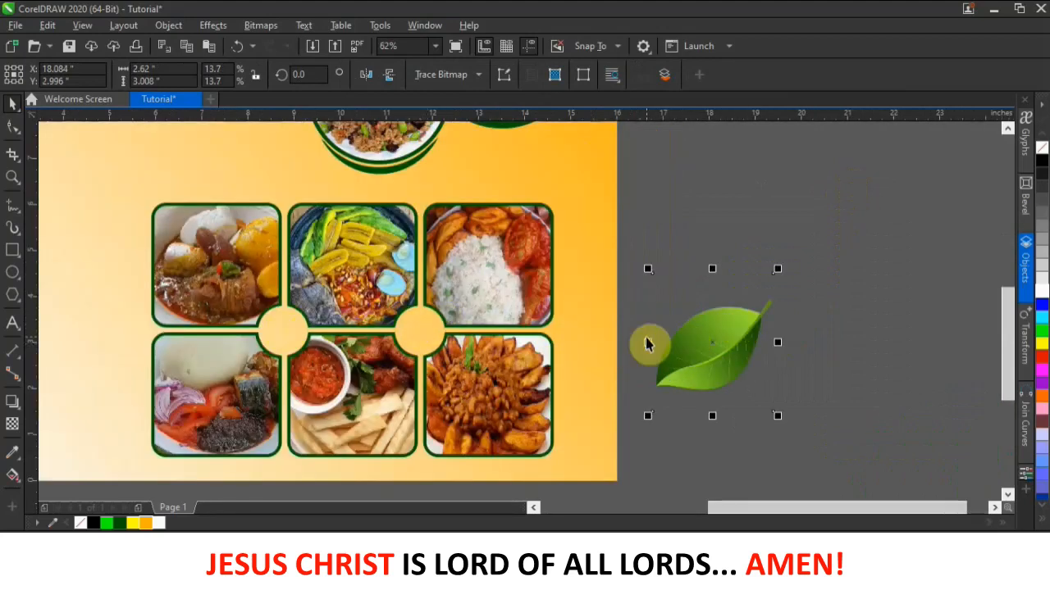
{"action": "left_click_drag", "start_coordinate": [777, 270], "coordinate": [682, 375]}
{"action": "left_click_drag", "start_coordinate": [509, 353], "coordinate": [429, 334]}
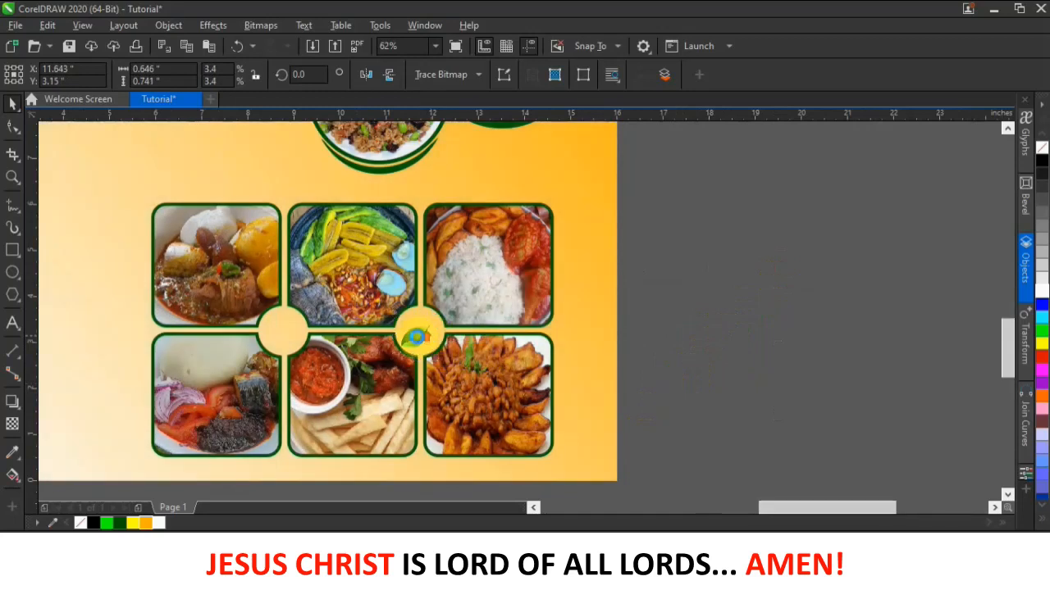
{"action": "scroll", "coordinate": [424, 333], "scroll_direction": "up", "scroll_amount": 2}
{"action": "left_click_drag", "start_coordinate": [415, 332], "coordinate": [178, 349]}
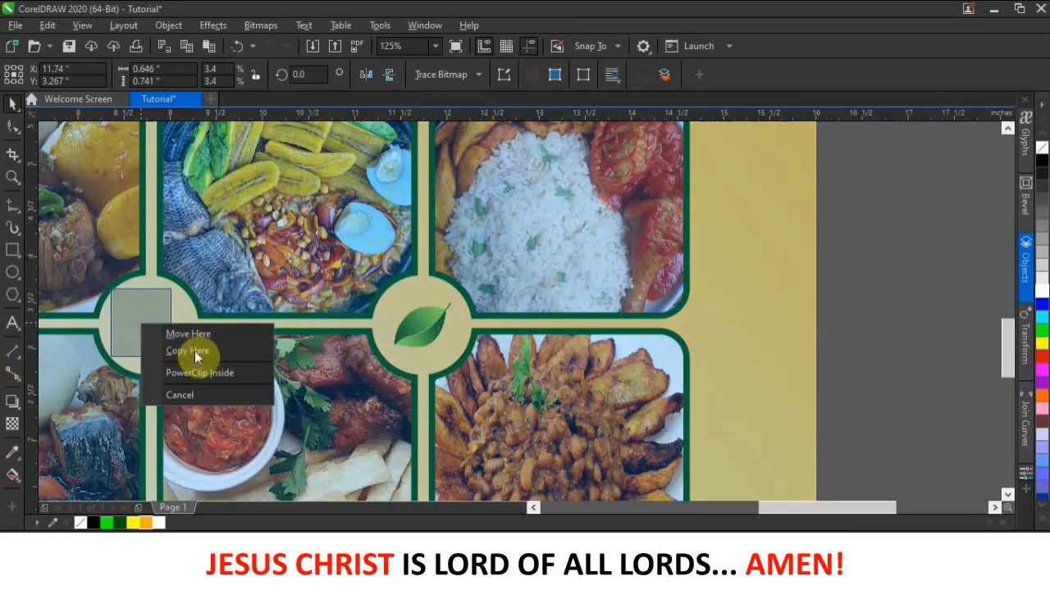
- Put a copy of the leaf in the left connecting circle and align it
{"action": "left_click", "coordinate": [194, 351]}
{"action": "left_click", "coordinate": [146, 331]}
{"action": "left_click_drag", "start_coordinate": [145, 333], "coordinate": [148, 337]}
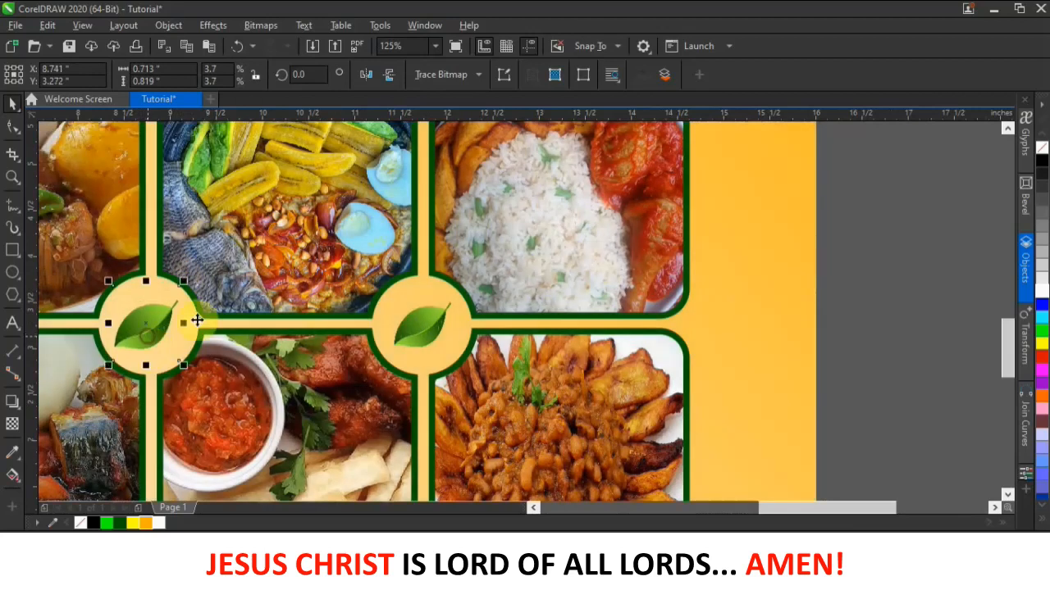
{"action": "scroll", "coordinate": [484, 300], "scroll_direction": "down", "scroll_amount": 1}
{"action": "scroll", "coordinate": [484, 300], "scroll_direction": "down", "scroll_amount": 3}
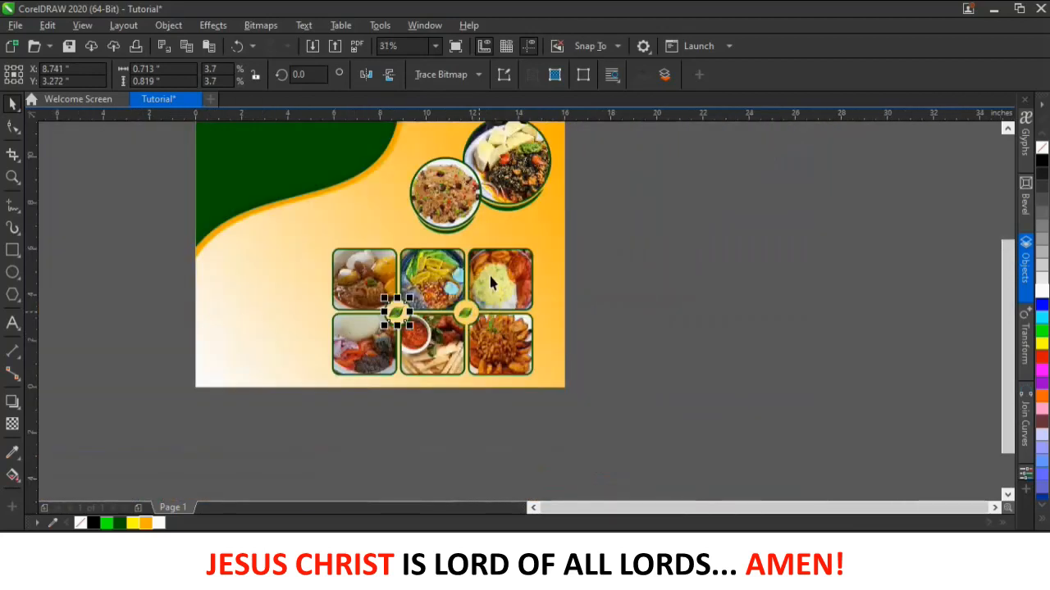
{"action": "scroll", "coordinate": [511, 157], "scroll_direction": "down", "scroll_amount": 1}
{"action": "scroll", "coordinate": [518, 155], "scroll_direction": "up", "scroll_amount": 1}
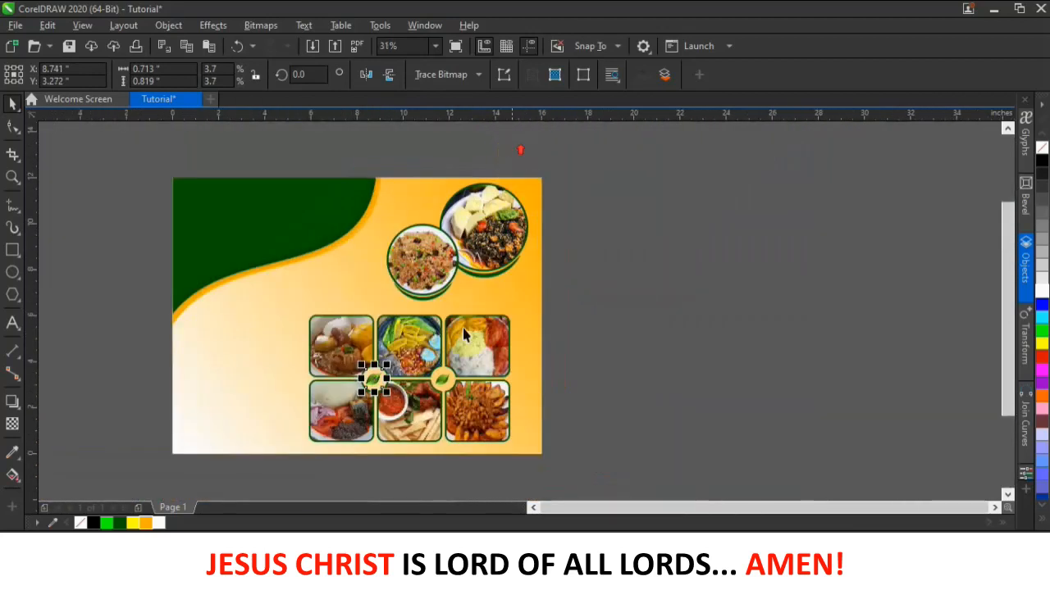
{"action": "right_click", "coordinate": [579, 267]}
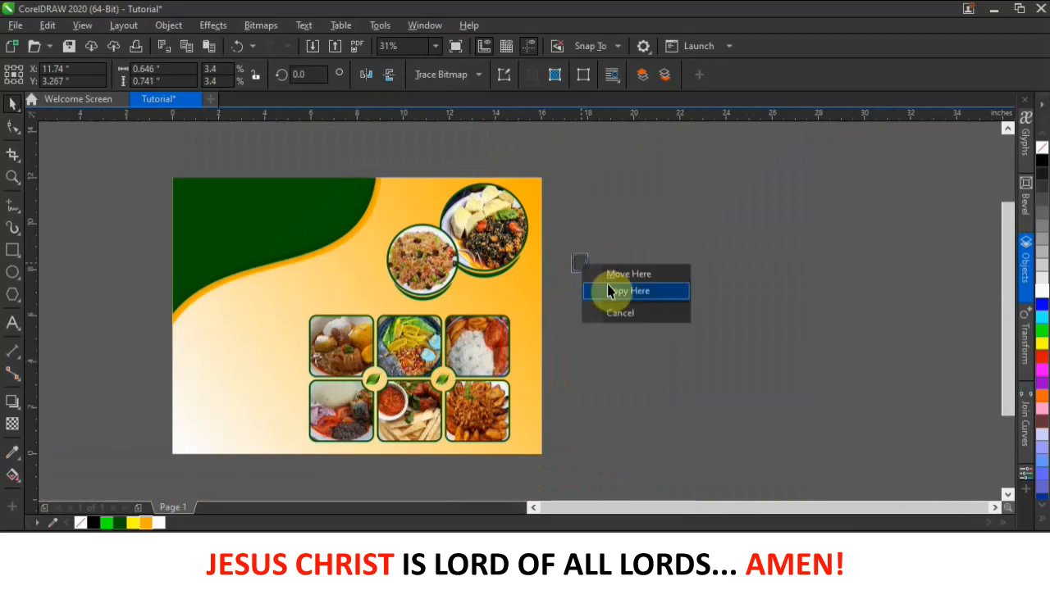
- Drop a copy of the leaf beside the page and enlarge it
{"action": "left_click", "coordinate": [616, 293]}
{"action": "left_click_drag", "start_coordinate": [592, 244], "coordinate": [619, 218]}
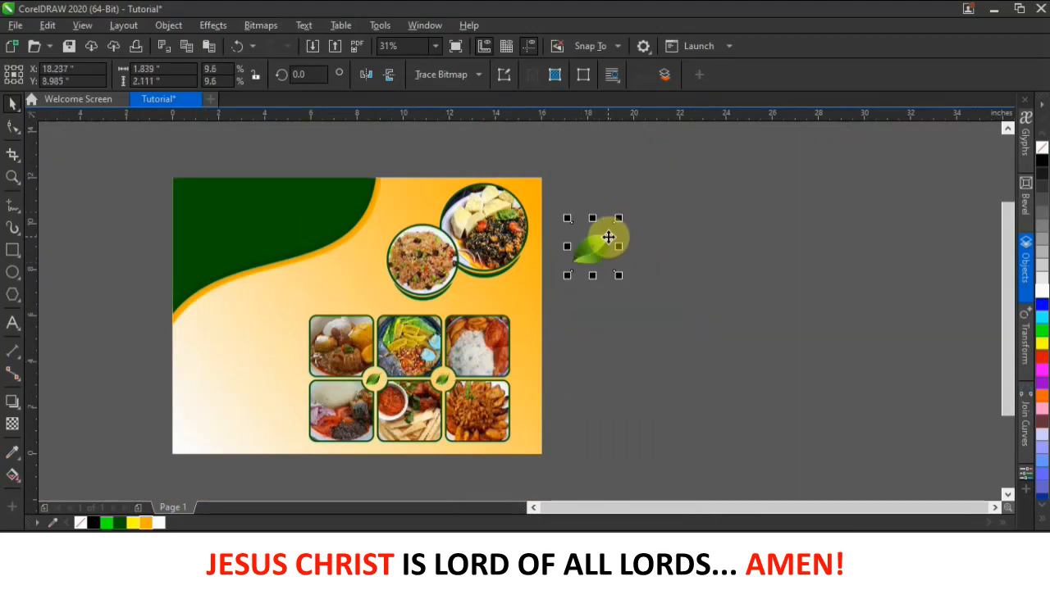
{"action": "scroll", "coordinate": [608, 237], "scroll_direction": "up", "scroll_amount": 2}
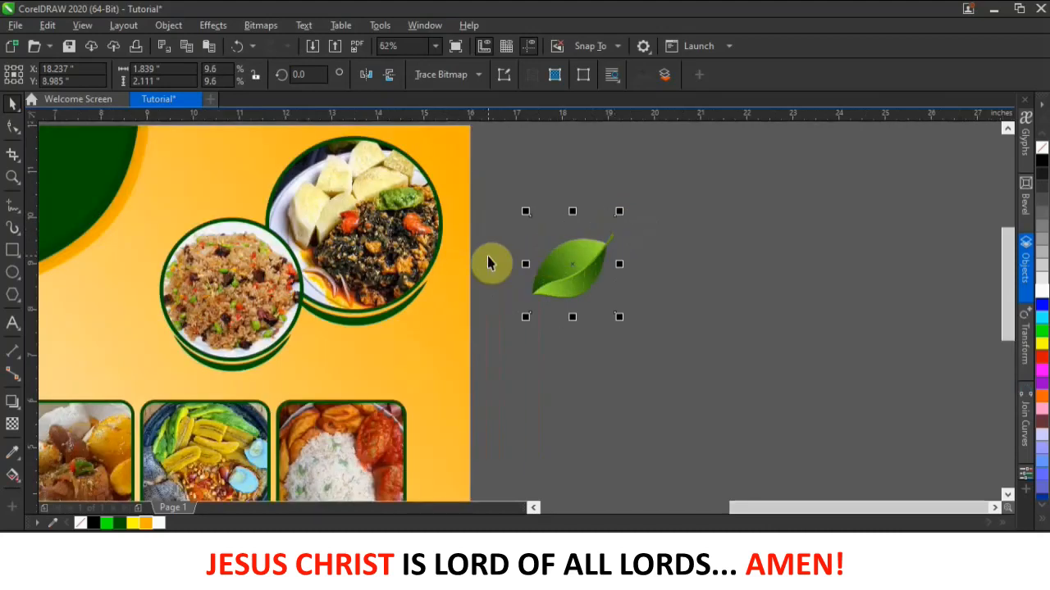
{"action": "scroll", "coordinate": [563, 267], "scroll_direction": "down", "scroll_amount": 2}
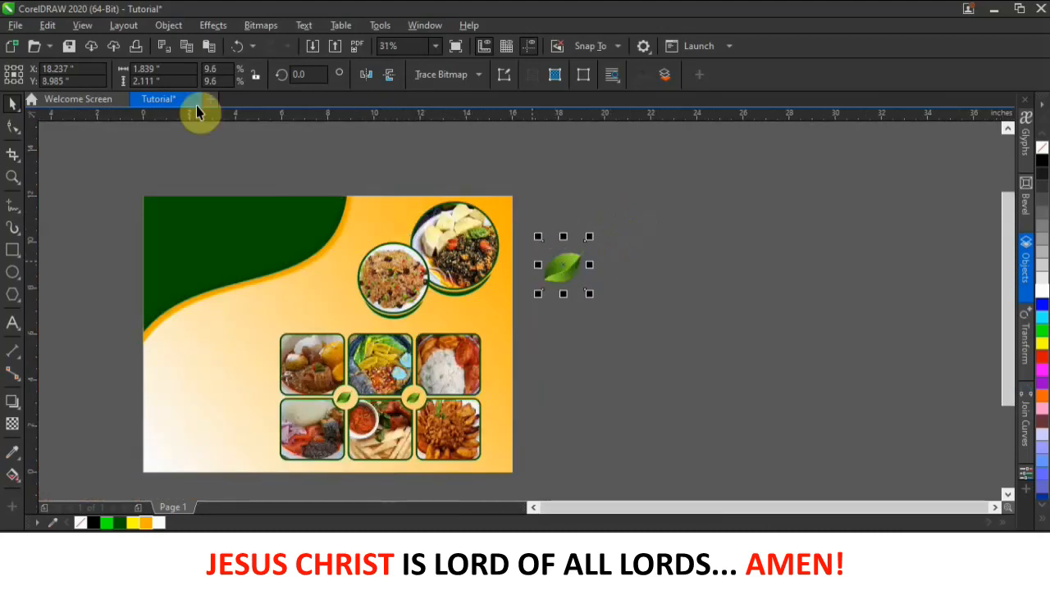
- Apply a Gaussian Blur with a 127.6-pixel radius to the leaf copy
{"action": "left_click", "coordinate": [214, 25]}
{"action": "mouse_move", "coordinate": [293, 119]}
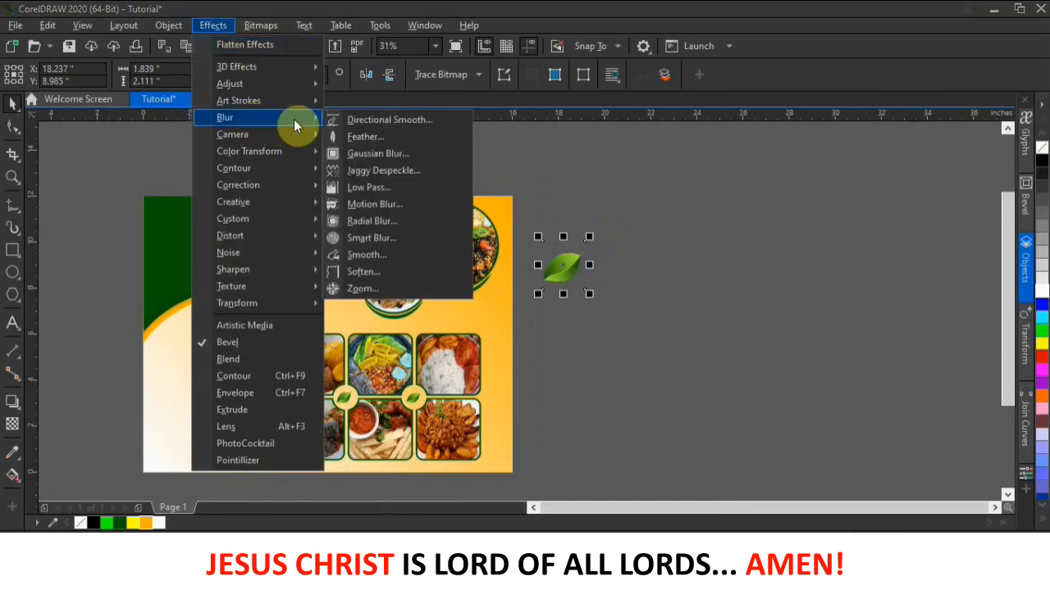
{"action": "left_click", "coordinate": [375, 151]}
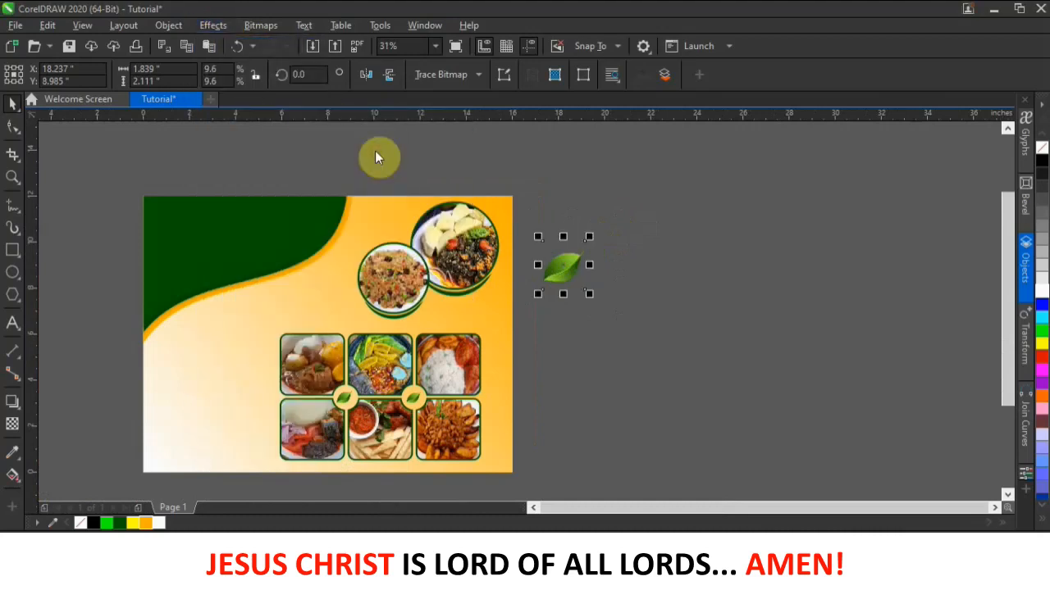
{"action": "left_click_drag", "start_coordinate": [544, 250], "coordinate": [585, 364]}
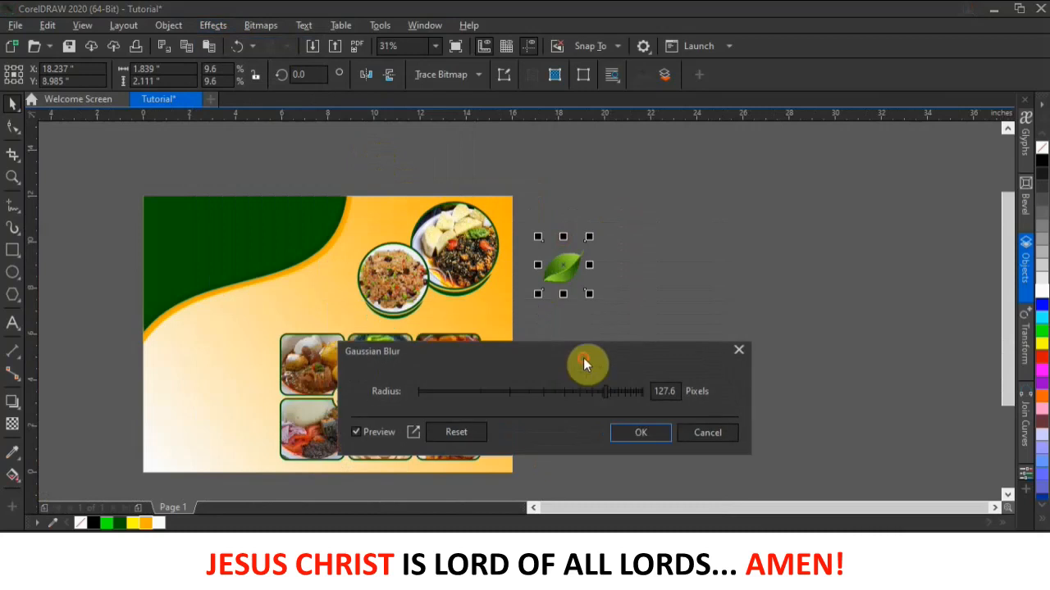
{"action": "left_click", "coordinate": [614, 391]}
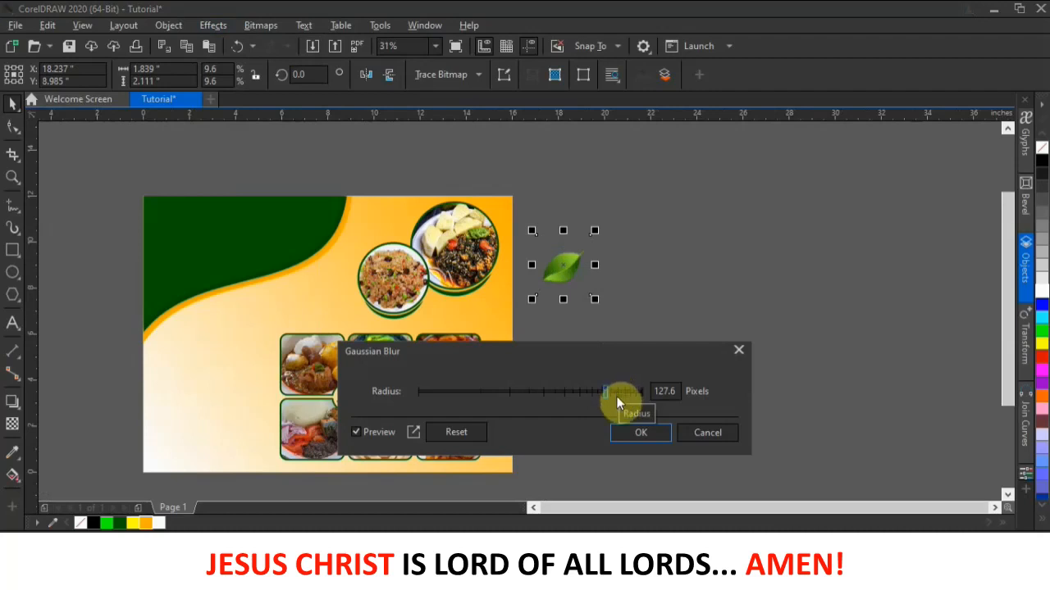
{"action": "left_click", "coordinate": [627, 432]}
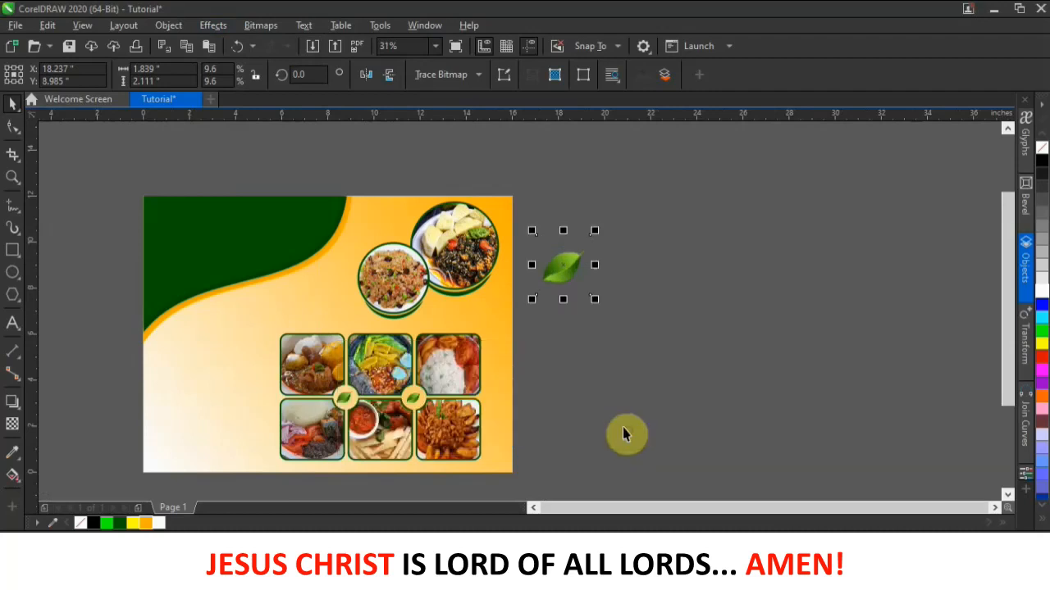
- Enlarge the blurred leaf above the rice plate and PowerClip it into the page background rectangle
{"action": "left_click_drag", "start_coordinate": [570, 263], "coordinate": [427, 160]}
{"action": "mouse_move", "coordinate": [403, 197]}
{"action": "left_mouse_down"}
{"action": "mouse_move", "coordinate": [400, 216]}
{"action": "mouse_move", "coordinate": [405, 196]}
{"action": "mouse_move", "coordinate": [510, 205]}
{"action": "mouse_move", "coordinate": [406, 200]}
{"action": "mouse_move", "coordinate": [404, 212]}
{"action": "left_mouse_up"}
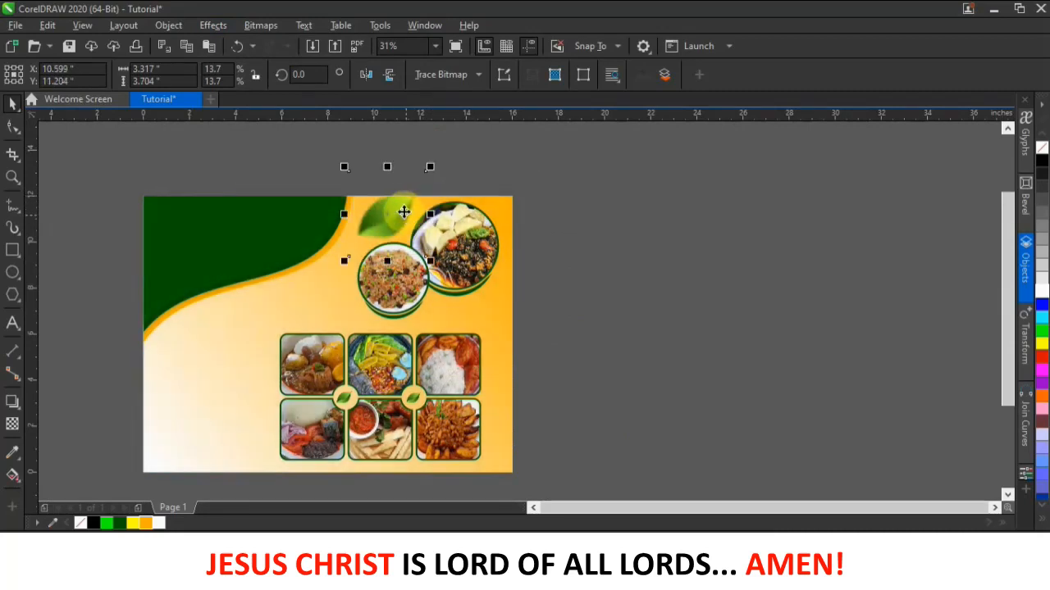
{"action": "right_click", "coordinate": [402, 211]}
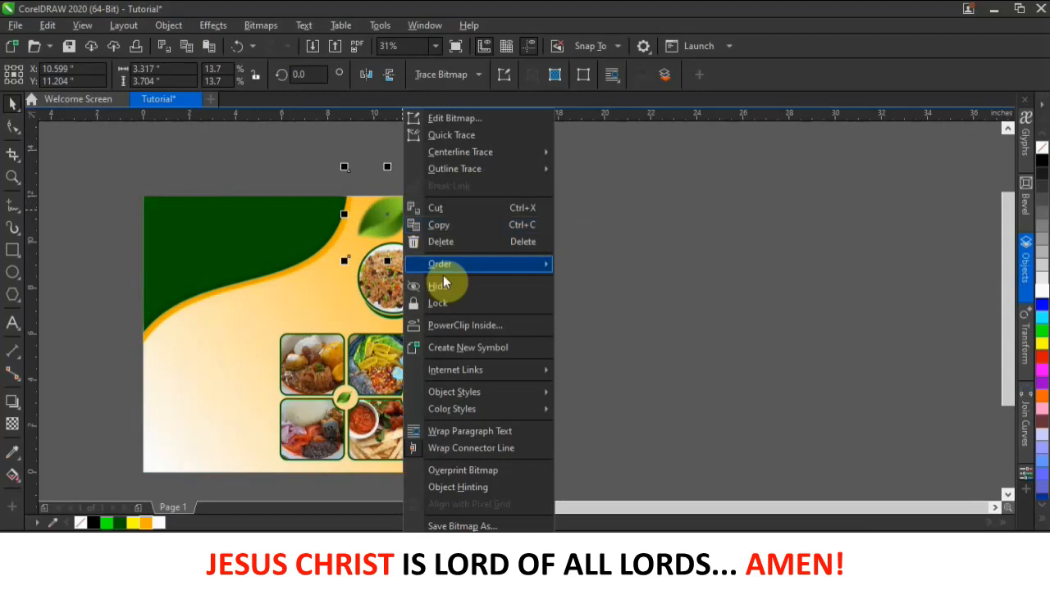
{"action": "left_click", "coordinate": [466, 328]}
{"action": "left_click", "coordinate": [202, 402]}
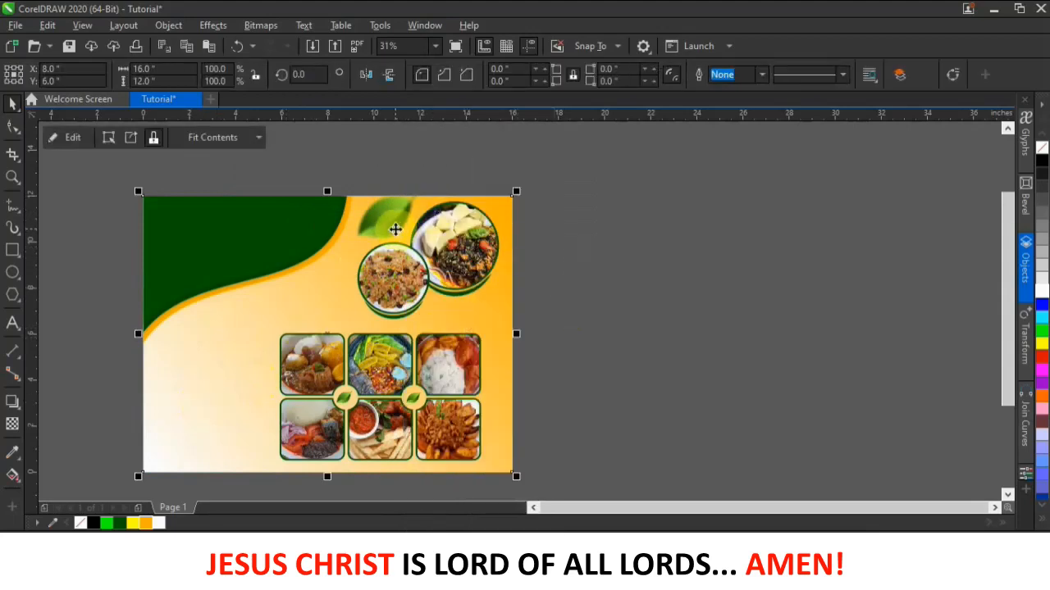
{"action": "left_click", "coordinate": [395, 226], "text": "ctrl"}
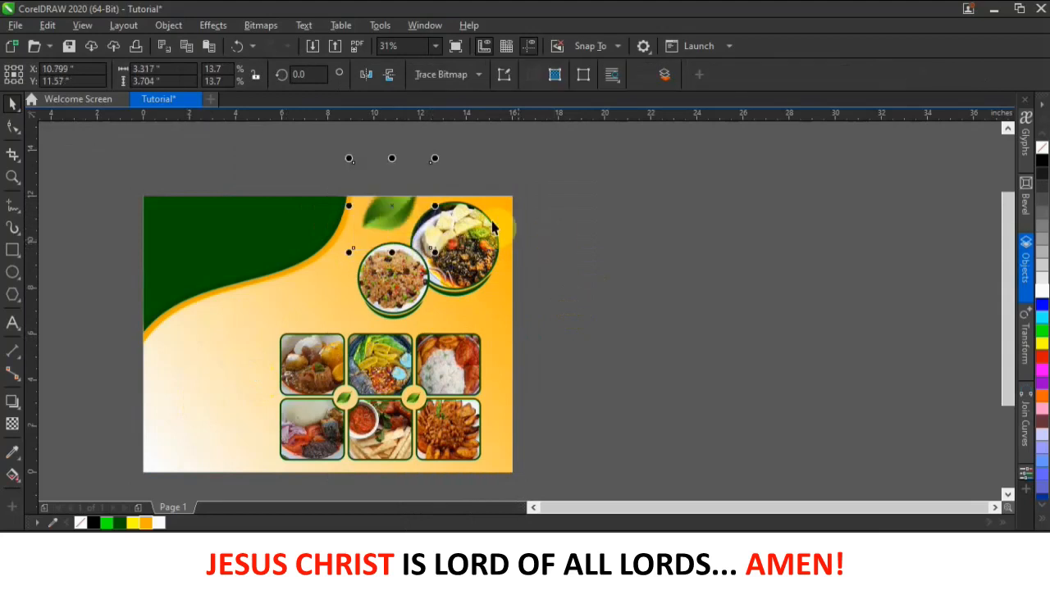
{"action": "left_click_drag", "start_coordinate": [388, 211], "coordinate": [387, 213]}
{"action": "left_click", "coordinate": [482, 163]}
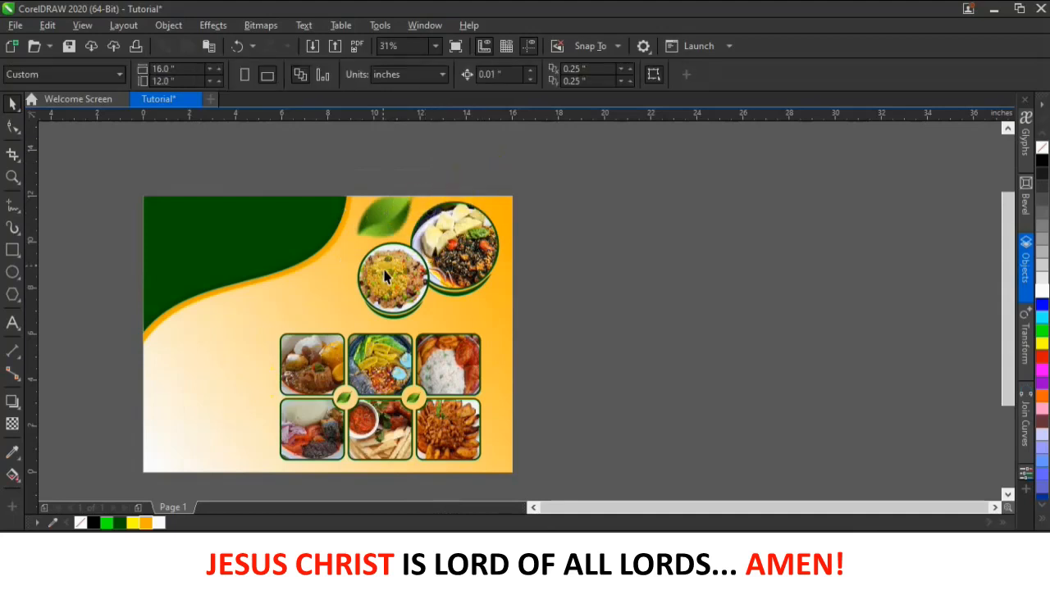
- Enlarge the six-photo grid to about 104%
{"action": "scroll", "coordinate": [579, 237], "scroll_direction": "down", "scroll_amount": 2}
{"action": "scroll", "coordinate": [486, 271], "scroll_direction": "up", "scroll_amount": 1}
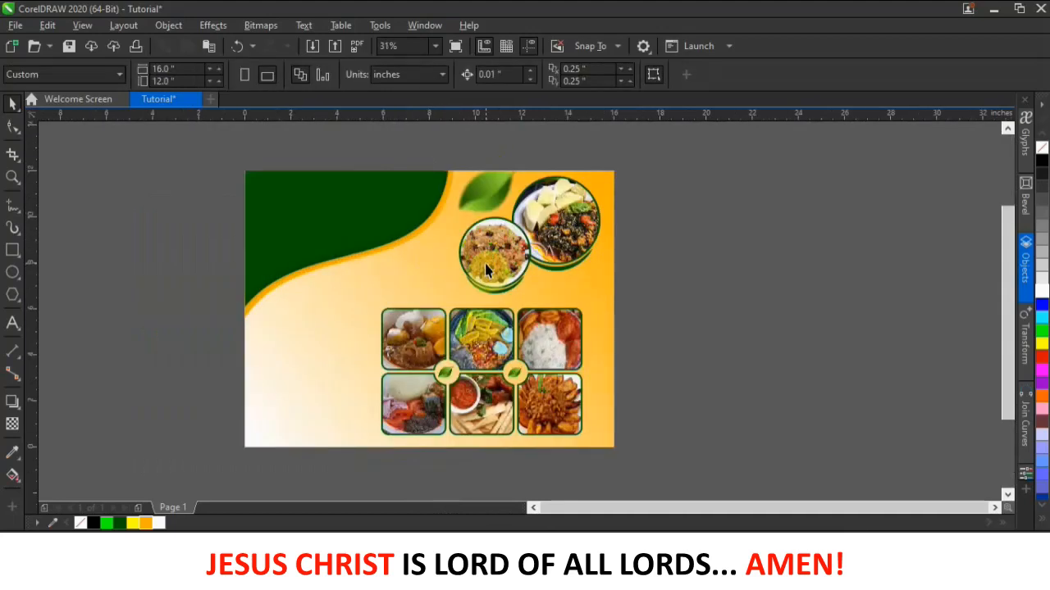
{"action": "left_click_drag", "start_coordinate": [717, 283], "coordinate": [336, 464]}
{"action": "left_click", "coordinate": [558, 333]}
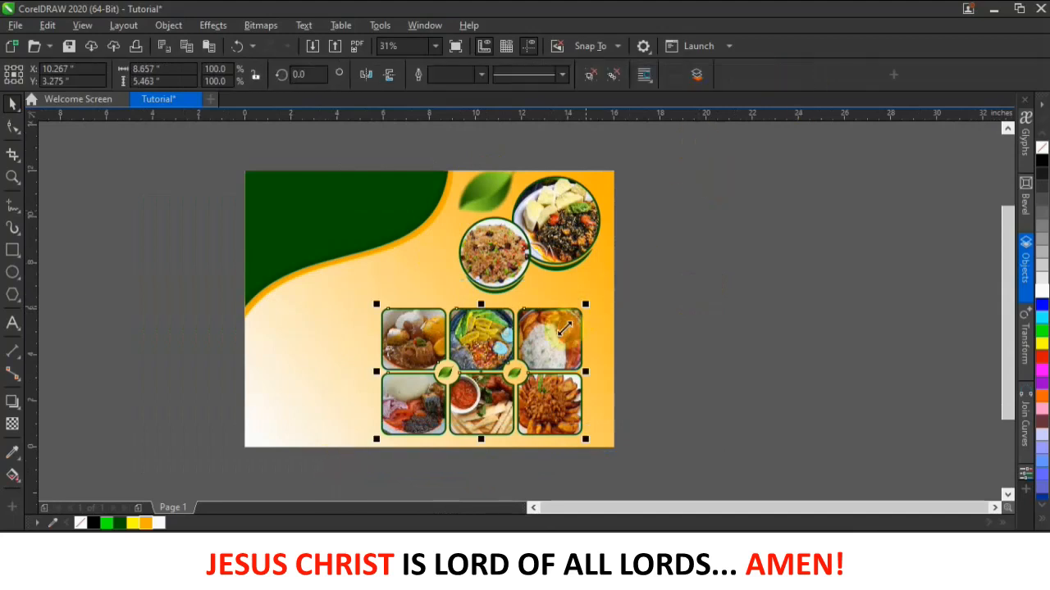
{"action": "left_click_drag", "start_coordinate": [558, 333], "coordinate": [571, 325]}
{"action": "left_click_drag", "start_coordinate": [389, 296], "coordinate": [375, 293]}
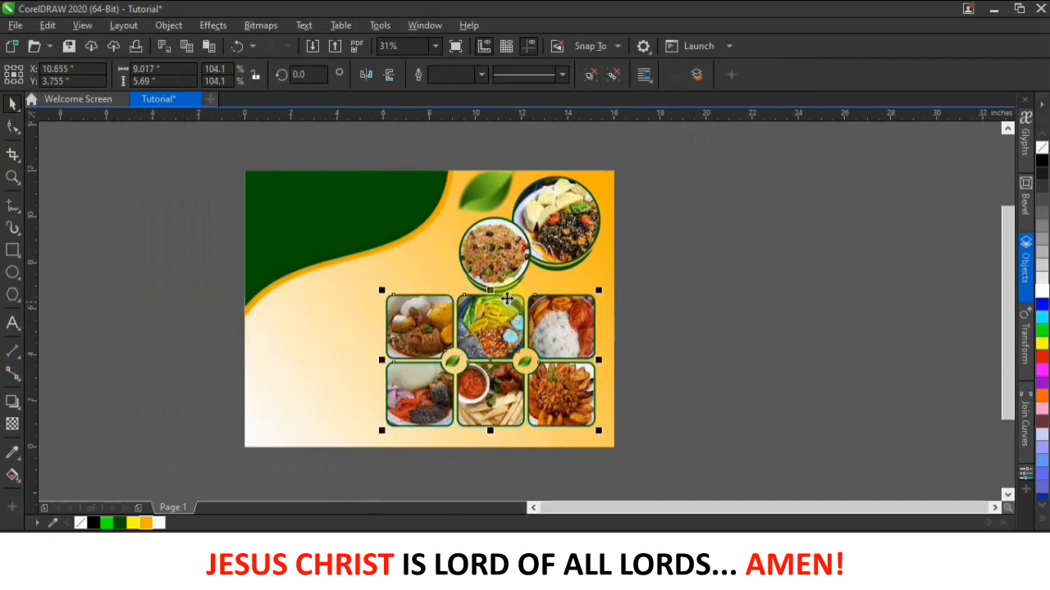
{"action": "left_click", "coordinate": [686, 251]}
- Rotate the round food-photo group to 351.86°
{"action": "left_click_drag", "start_coordinate": [418, 153], "coordinate": [511, 216]}
{"action": "left_click_drag", "start_coordinate": [611, 293], "coordinate": [607, 283]}
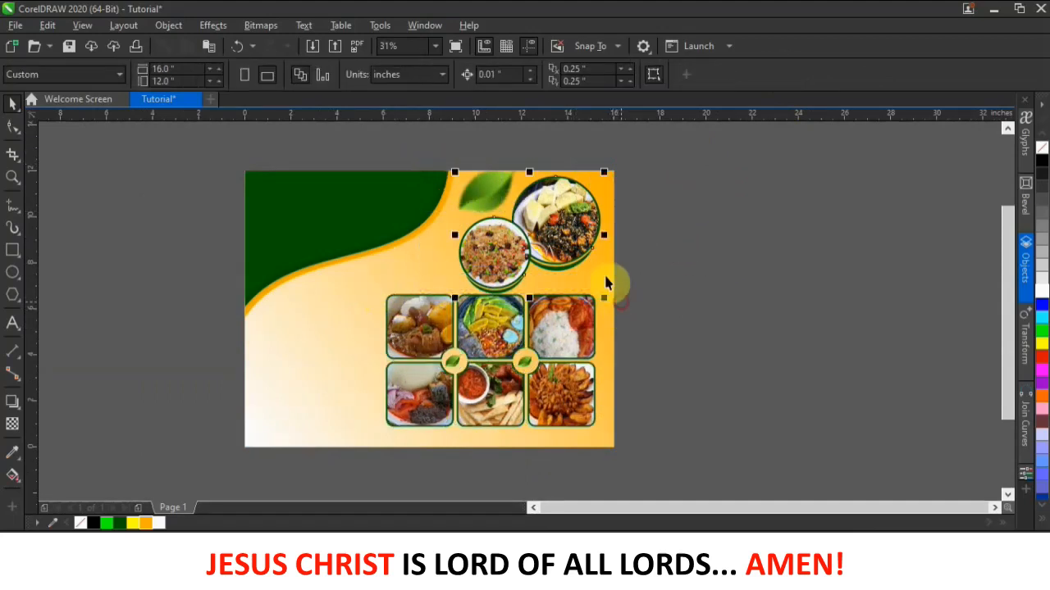
{"action": "left_click", "coordinate": [601, 212]}
{"action": "left_click_drag", "start_coordinate": [607, 169], "coordinate": [611, 187]}
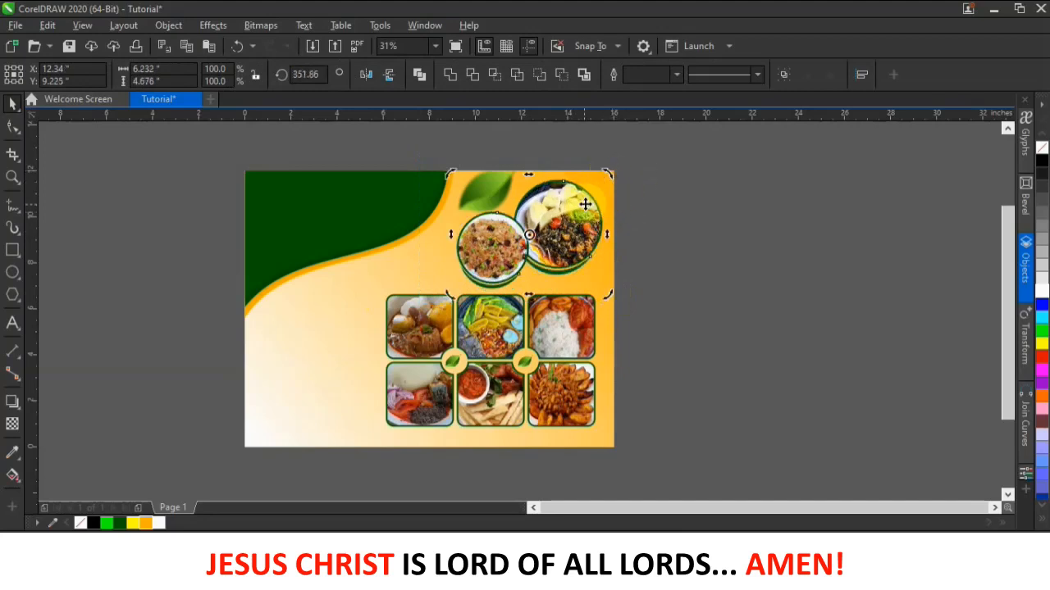
{"action": "left_click", "coordinate": [583, 210]}
{"action": "left_click", "coordinate": [688, 285]}
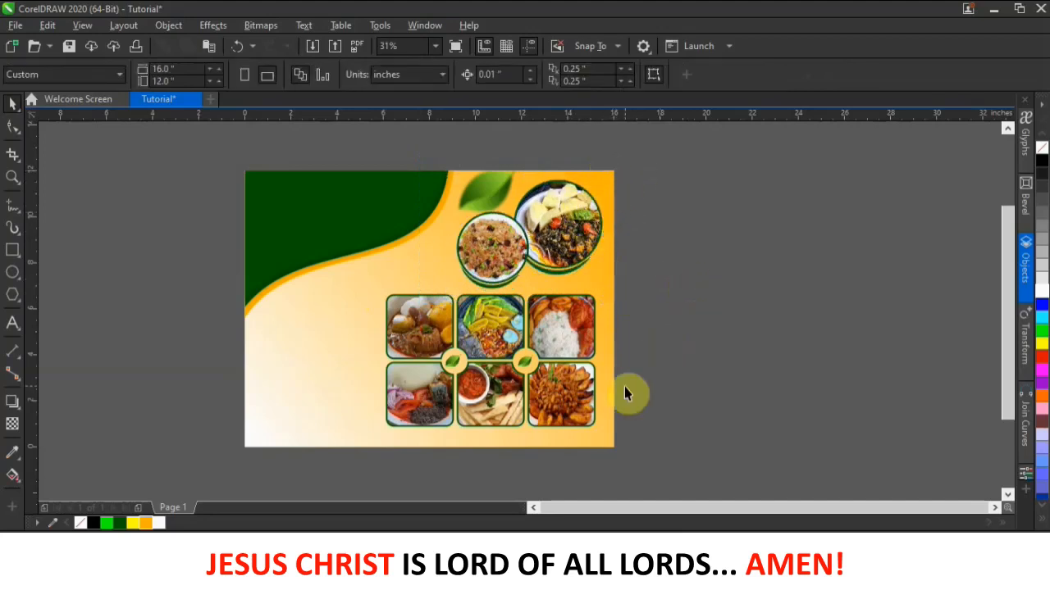
- Nudge the six-photo grid a little to the right
{"action": "left_click_drag", "start_coordinate": [657, 271], "coordinate": [361, 433]}
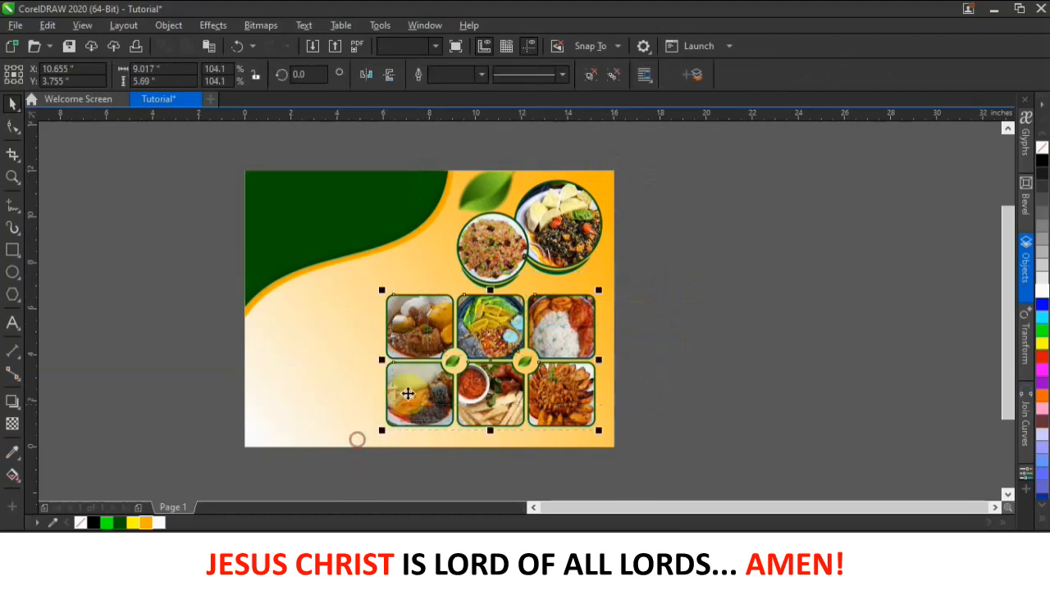
{"action": "left_click_drag", "start_coordinate": [412, 382], "coordinate": [419, 381]}
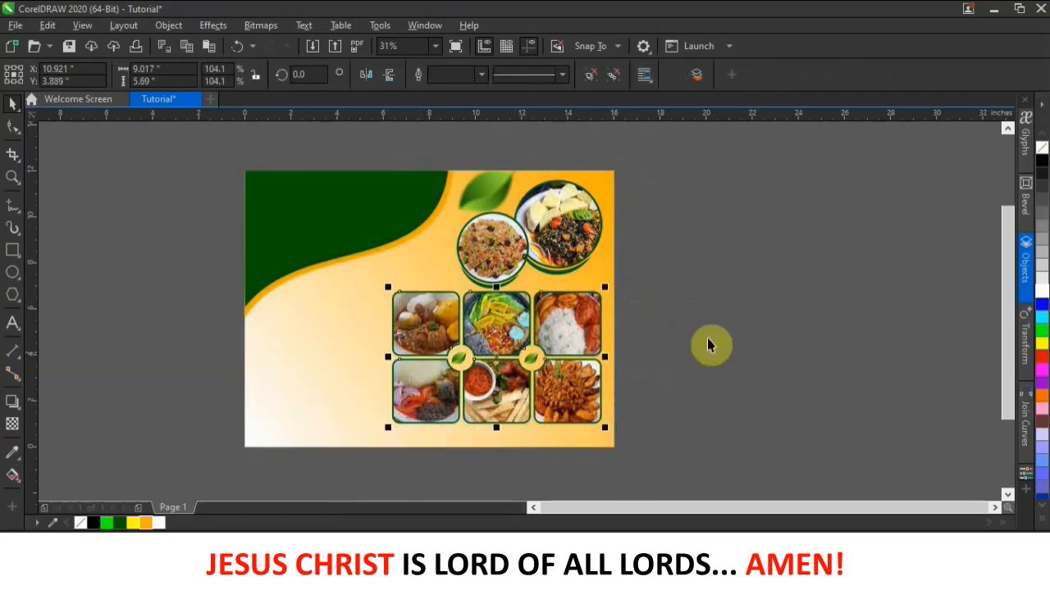
{"action": "left_click", "coordinate": [665, 354]}
{"action": "scroll", "coordinate": [518, 279], "scroll_direction": "down", "scroll_amount": 2}
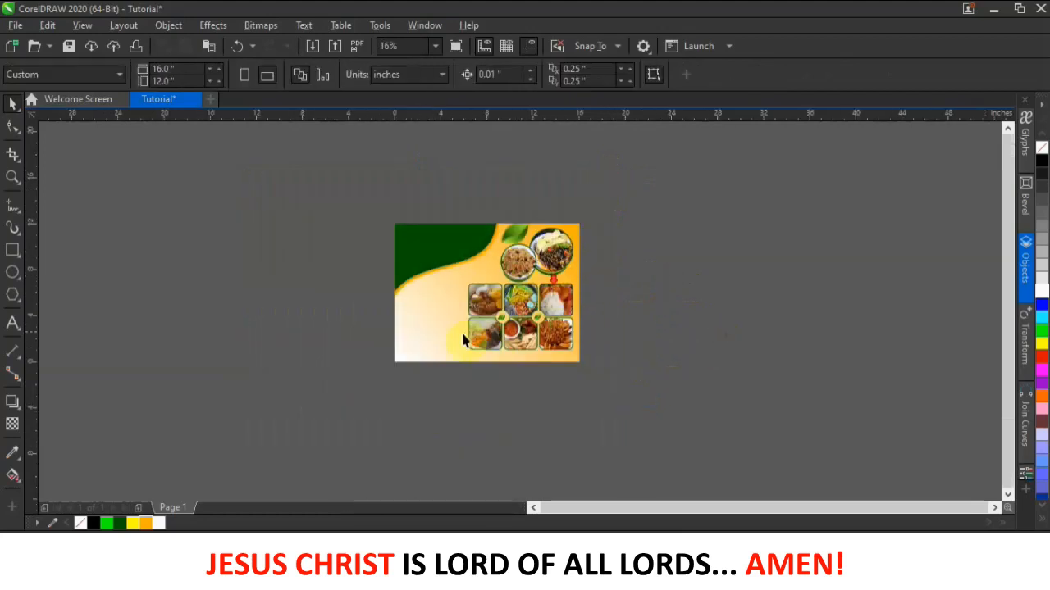
{"action": "scroll", "coordinate": [418, 265], "scroll_direction": "up", "scroll_amount": 2}
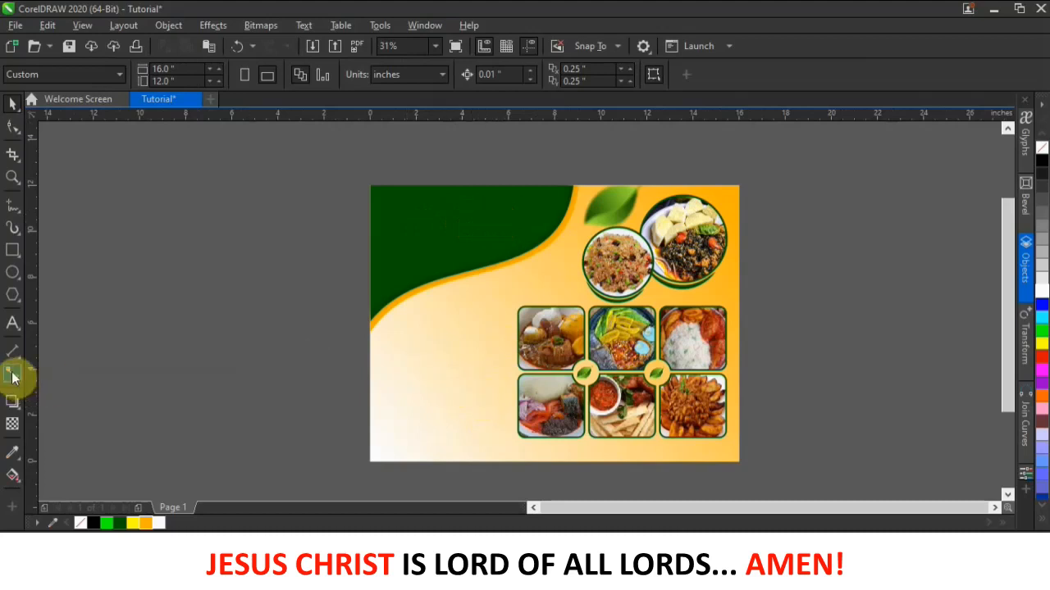
- Draw a rectangle on the page's left side with no fill and a 5 pt dark green outline
{"action": "left_click", "coordinate": [12, 252]}
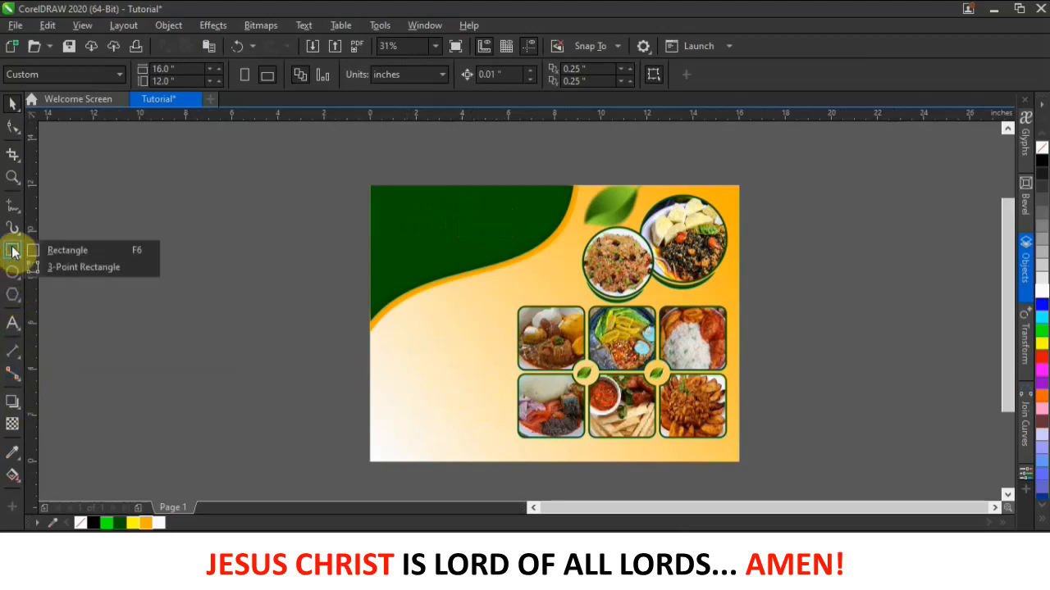
{"action": "left_click", "coordinate": [36, 246]}
{"action": "left_click_drag", "start_coordinate": [398, 349], "coordinate": [507, 383]}
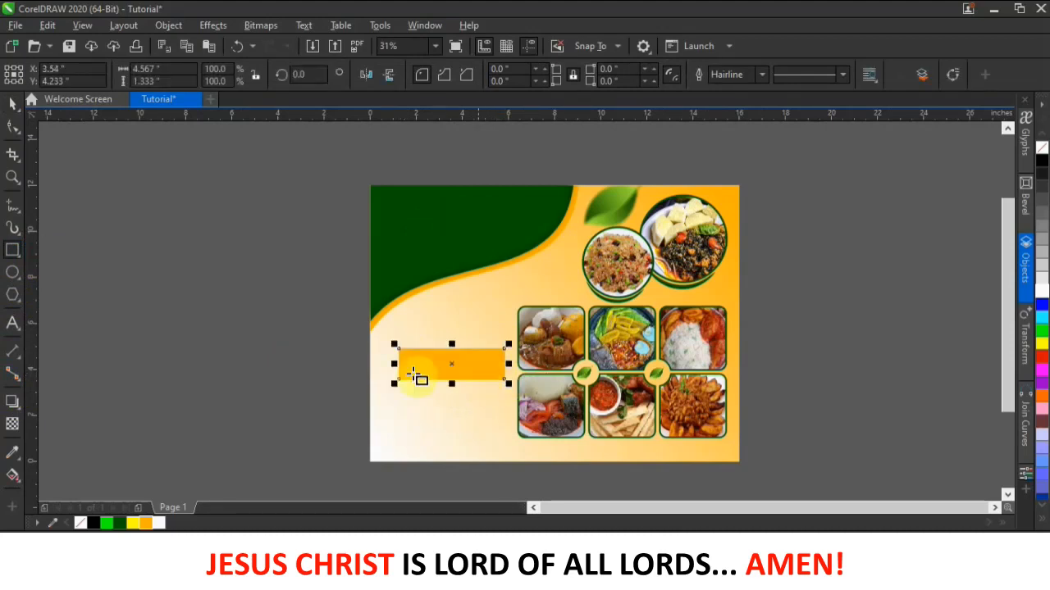
{"action": "left_click", "coordinate": [1040, 149]}
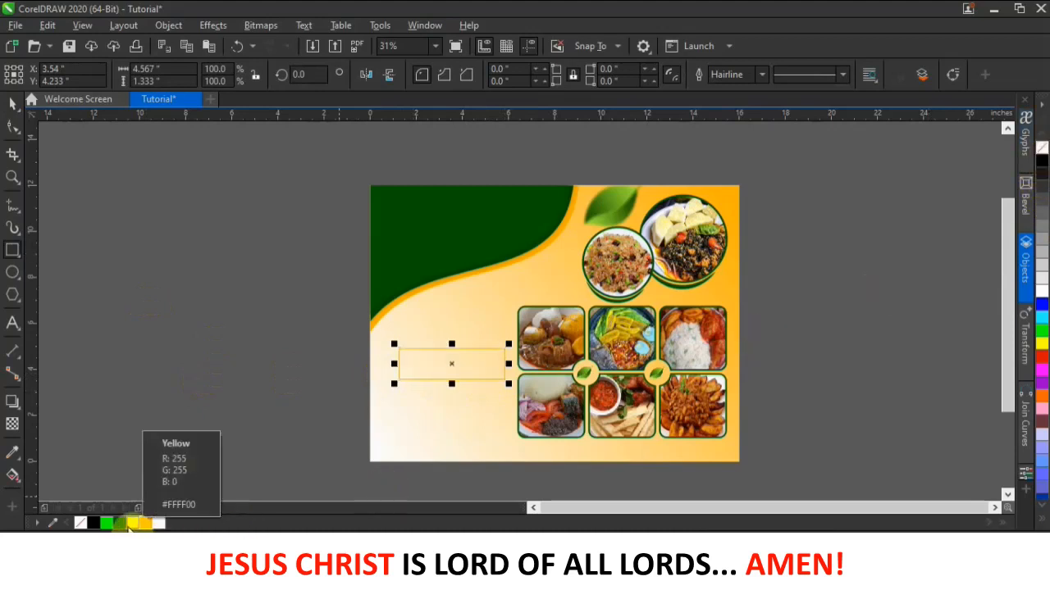
{"action": "right_click", "coordinate": [120, 522]}
{"action": "left_click", "coordinate": [763, 74]}
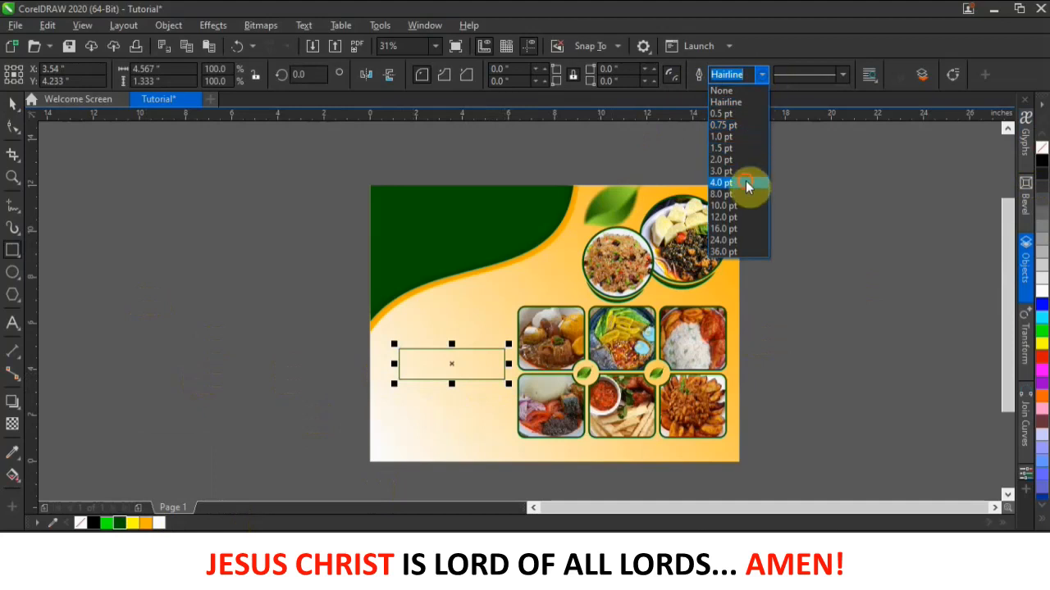
{"action": "left_click", "coordinate": [745, 182]}
{"action": "scroll", "coordinate": [453, 375], "scroll_direction": "up", "scroll_amount": 1}
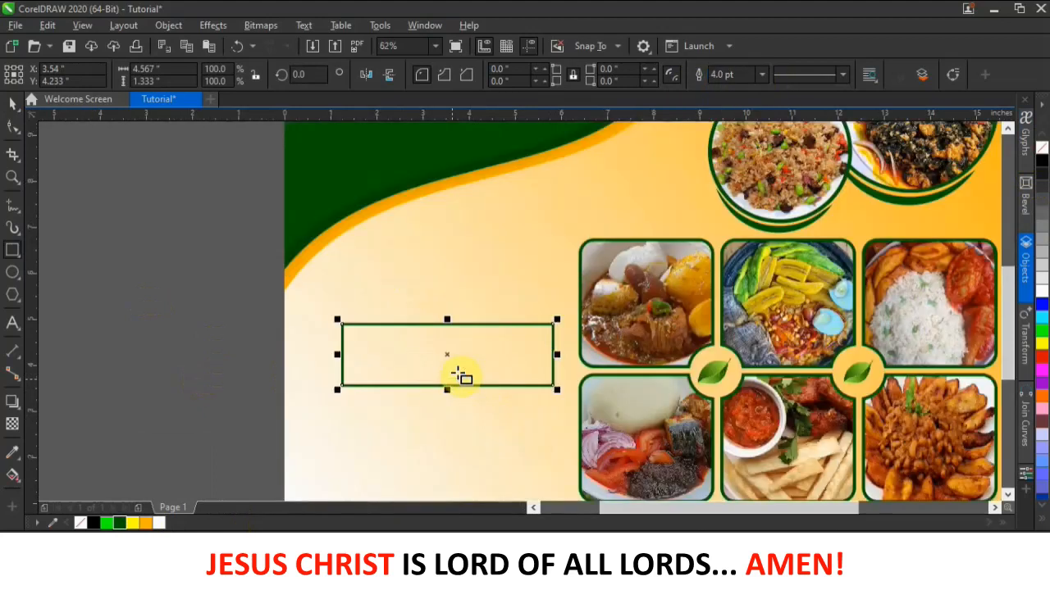
{"action": "left_click", "coordinate": [719, 73]}
{"action": "type", "text": "5"}
{"action": "key", "text": "Return"}
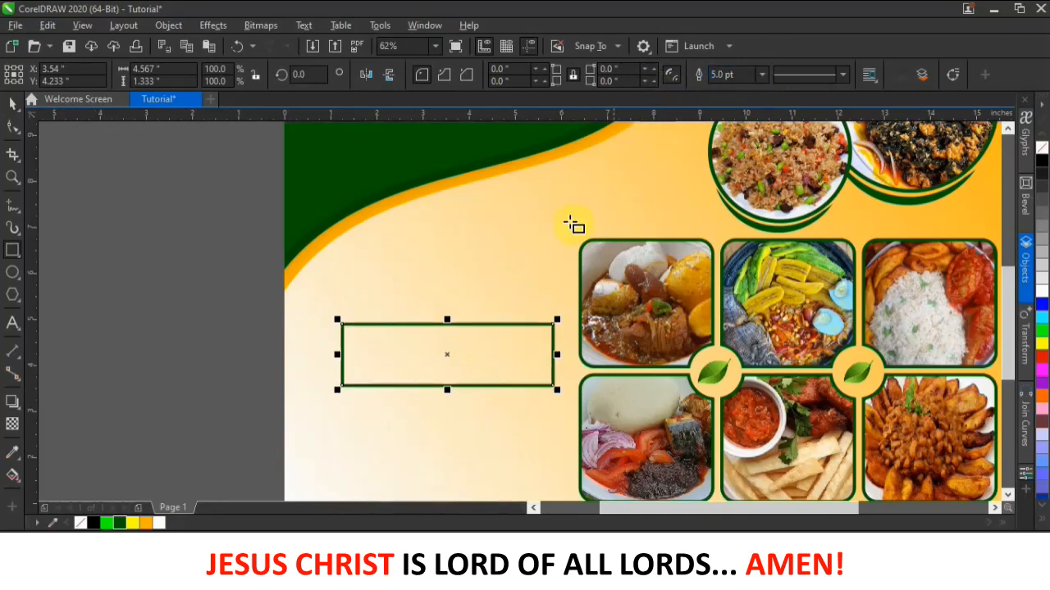
- Round the rectangle's bottom-left and top-right corners and shift it slightly up
{"action": "left_click", "coordinate": [12, 125]}
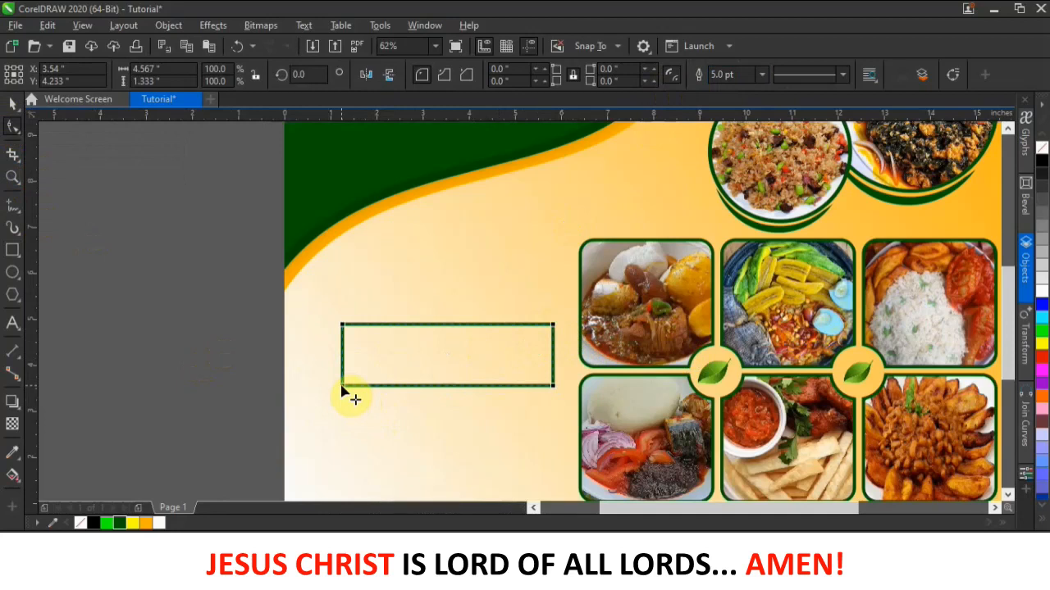
{"action": "left_click_drag", "start_coordinate": [342, 387], "coordinate": [382, 390]}
{"action": "left_click_drag", "start_coordinate": [553, 329], "coordinate": [489, 330]}
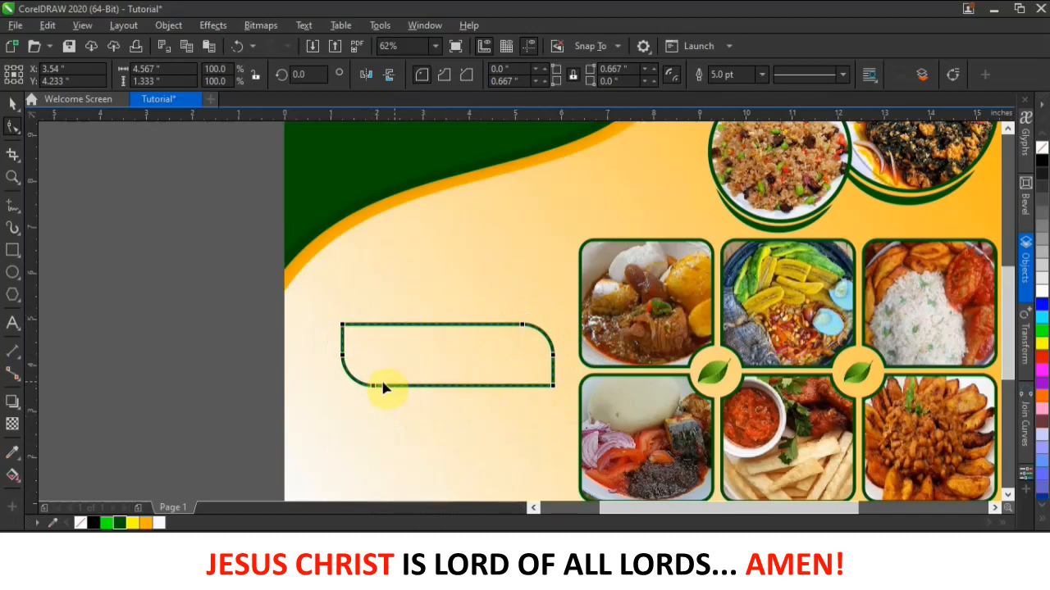
{"action": "left_click", "coordinate": [13, 103]}
{"action": "left_click", "coordinate": [84, 181]}
{"action": "scroll", "coordinate": [469, 348], "scroll_direction": "down", "scroll_amount": 2}
{"action": "left_click_drag", "start_coordinate": [469, 367], "coordinate": [466, 343]}
{"action": "left_click", "coordinate": [187, 371]}
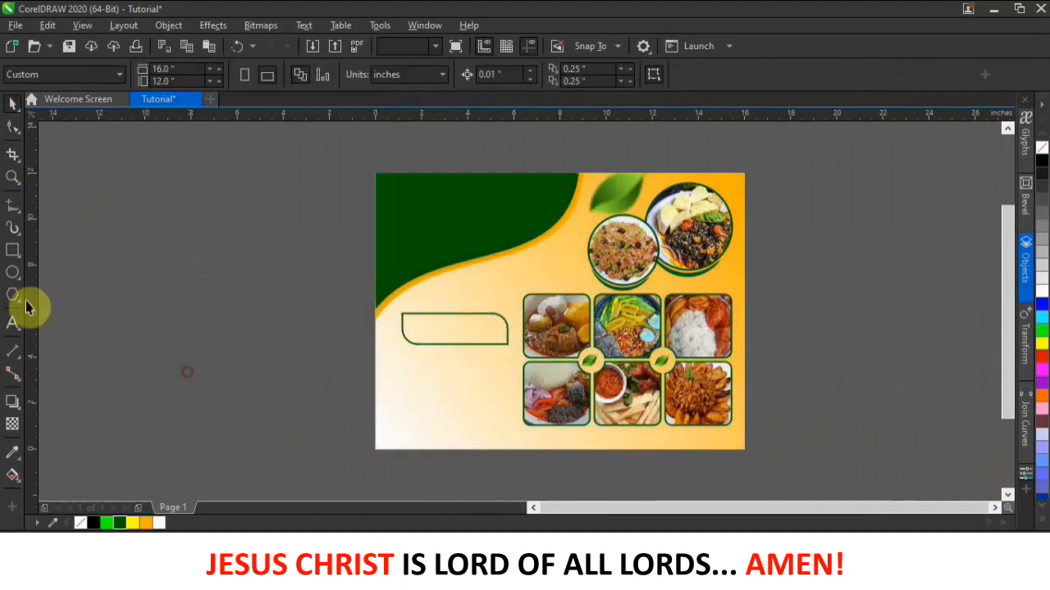
- Type the title "Food Menu" below the rounded rectangle
{"action": "left_click", "coordinate": [12, 323]}
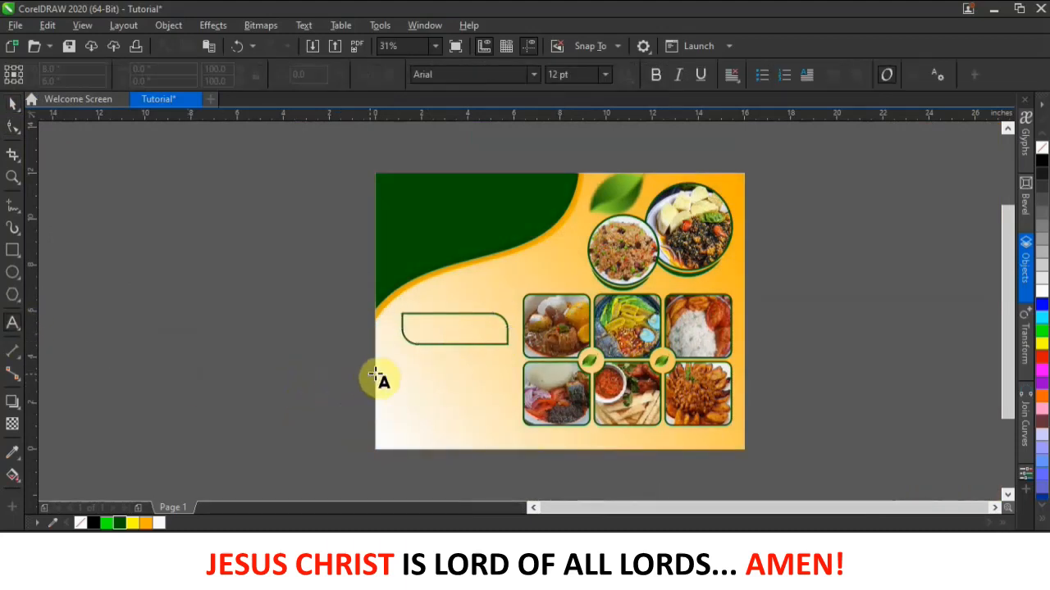
{"action": "left_click", "coordinate": [402, 385]}
{"action": "scroll", "coordinate": [410, 394], "scroll_direction": "up", "scroll_amount": 2}
{"action": "scroll", "coordinate": [410, 394], "scroll_direction": "up", "scroll_amount": 2}
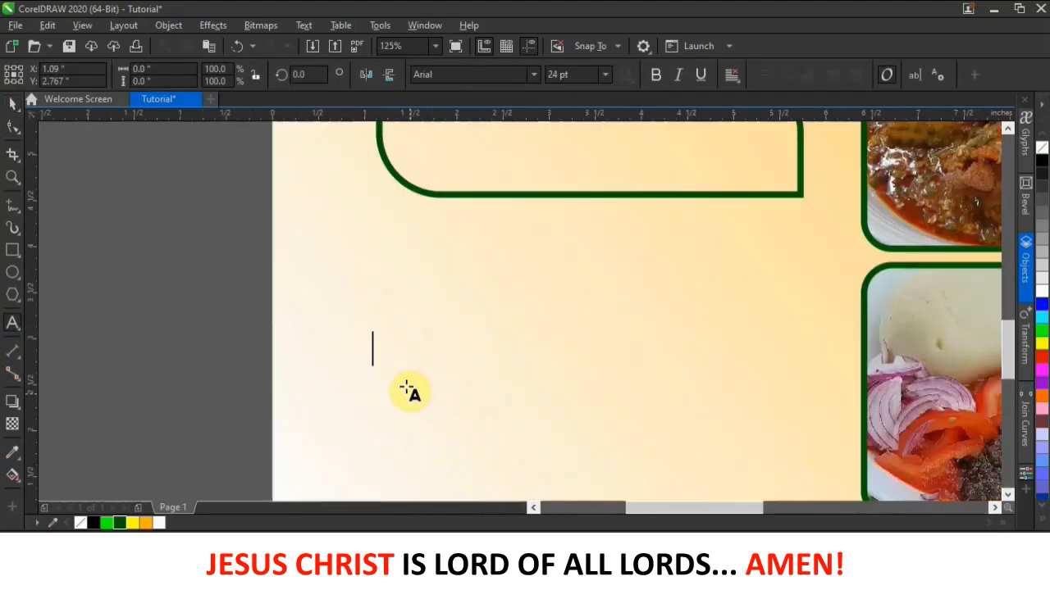
{"action": "type", "text": "Fo"}
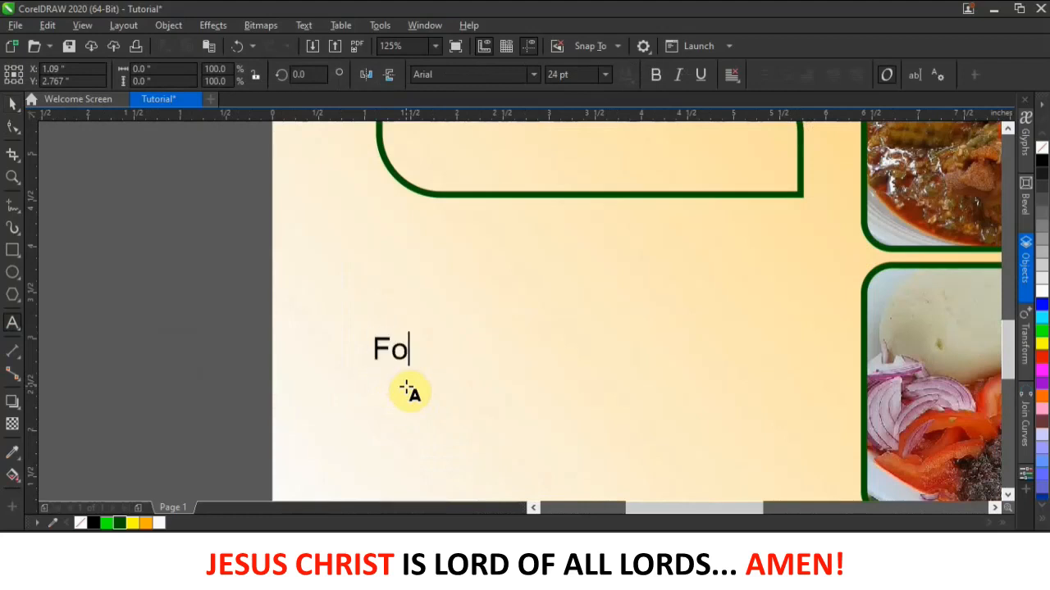
{"action": "key", "text": "BackSpace"}
{"action": "key", "text": "BackSpace"}
{"action": "type", "text": "d Menu"}
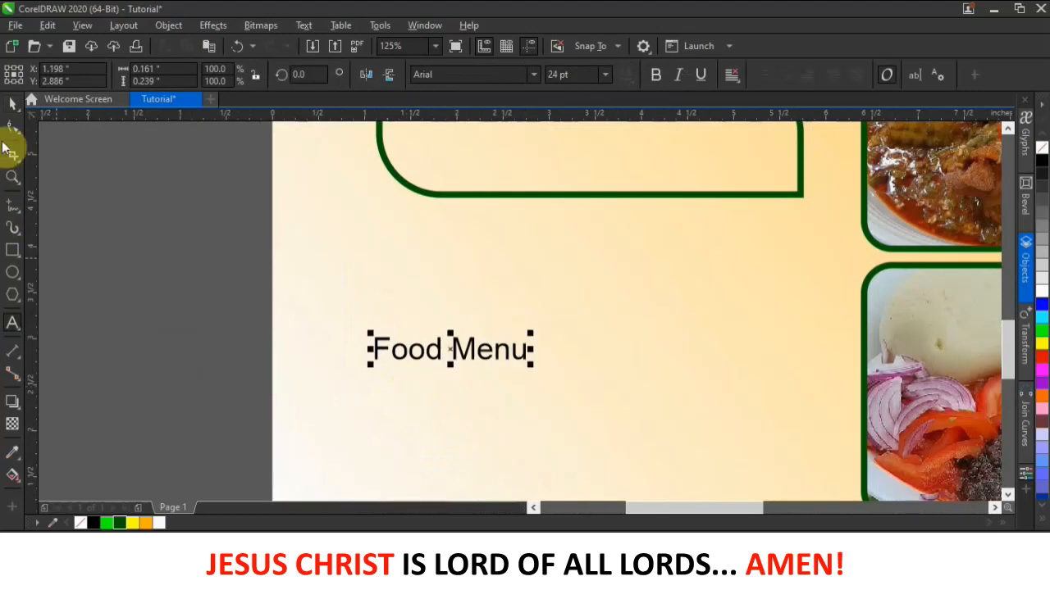
{"action": "left_click", "coordinate": [12, 103]}
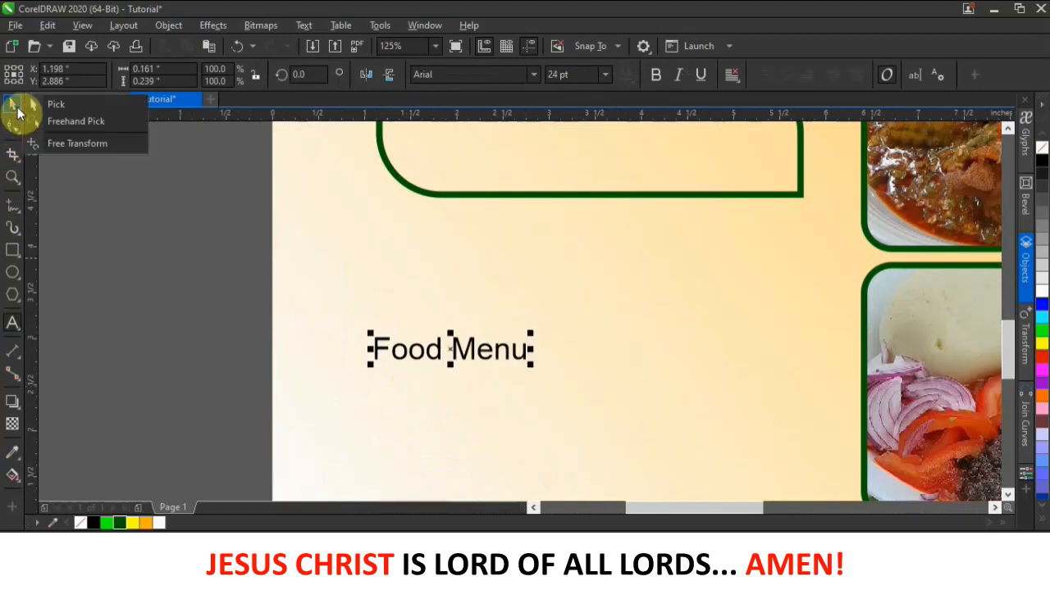
- Set the Food Menu title in the Kool Beans font and colour it dark green
{"action": "left_click", "coordinate": [488, 74]}
{"action": "type", "text": "k"}
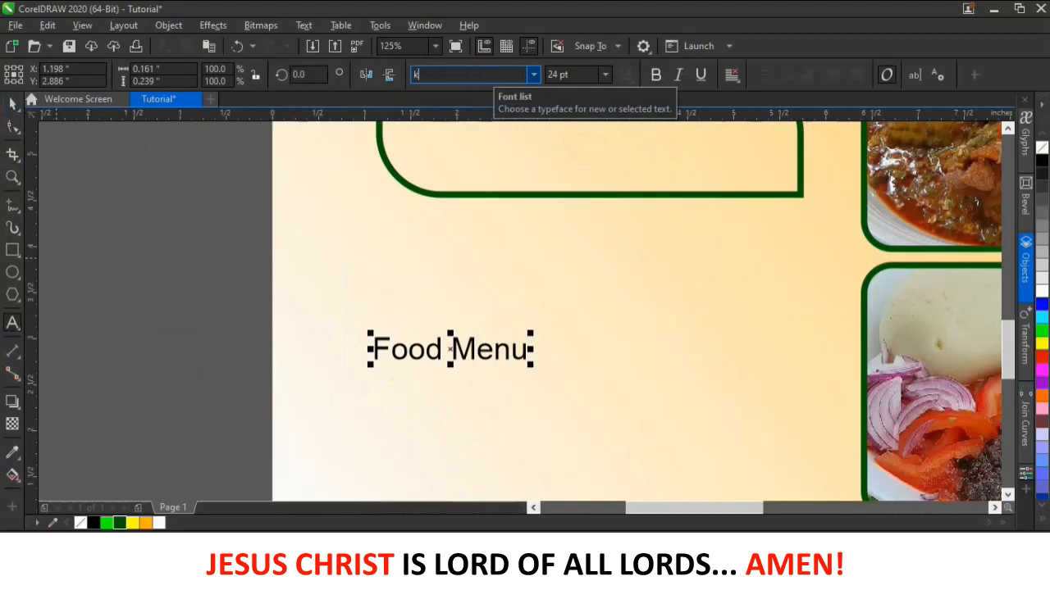
{"action": "type", "text": "ool Beans"}
{"action": "key", "text": "Return"}
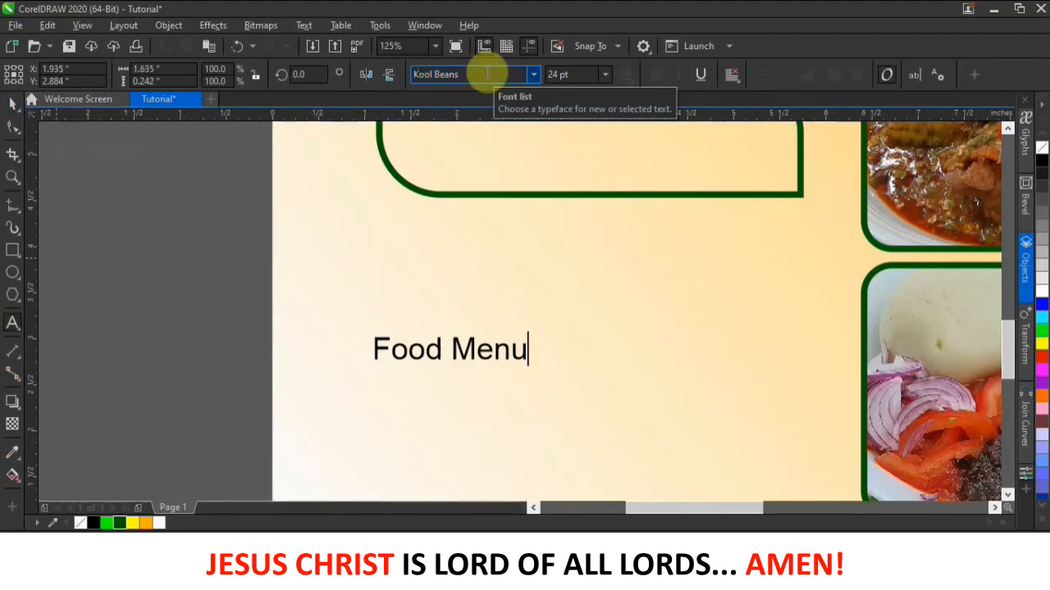
{"action": "left_click", "coordinate": [12, 102]}
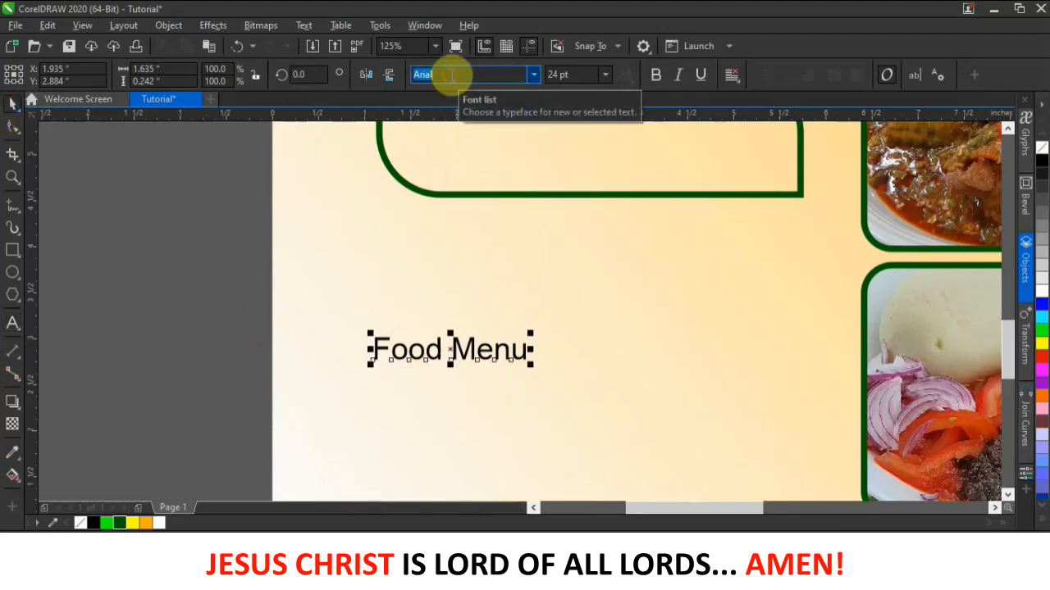
{"action": "type", "text": "Kool Beans"}
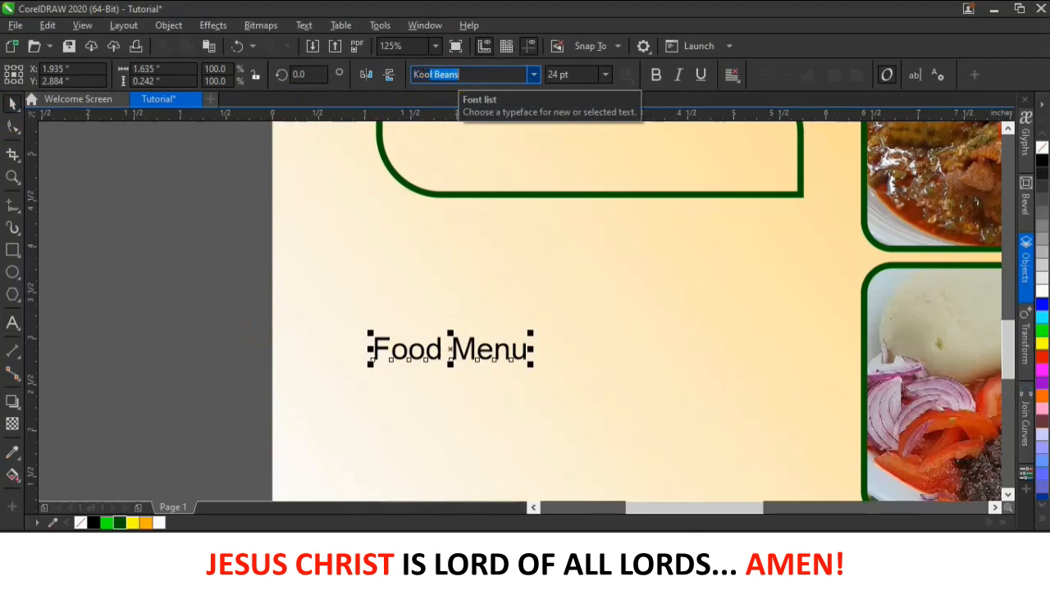
{"action": "key", "text": "Return"}
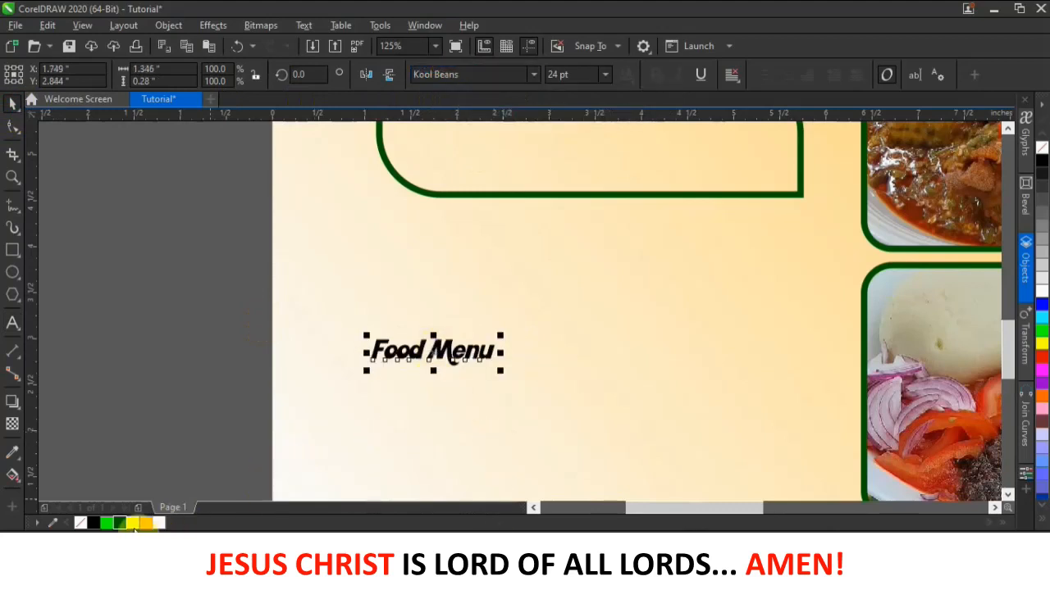
{"action": "left_click", "coordinate": [120, 523]}
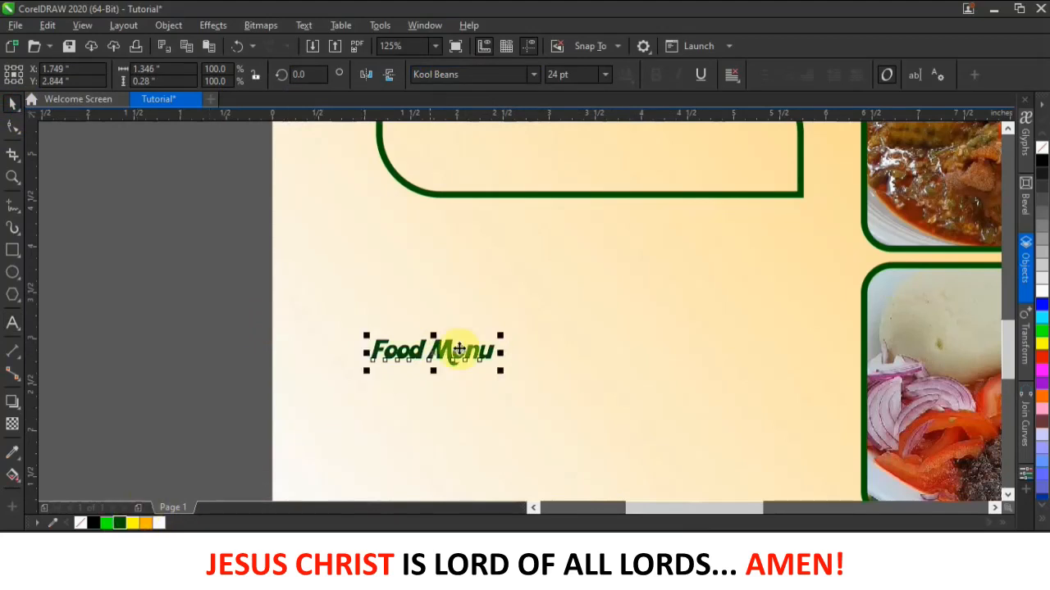
- Move the Food Menu title into the rounded rectangle and enlarge it to fit
{"action": "left_click_drag", "start_coordinate": [498, 304], "coordinate": [571, 171]}
{"action": "scroll", "coordinate": [606, 124], "scroll_direction": "down", "scroll_amount": 3}
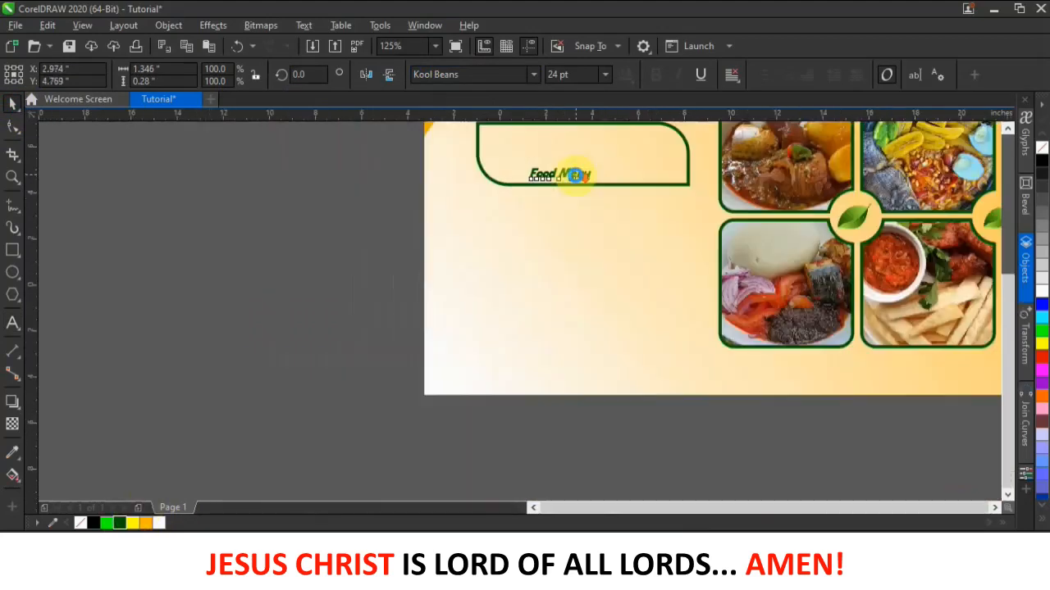
{"action": "scroll", "coordinate": [609, 153], "scroll_direction": "up", "scroll_amount": 2}
{"action": "left_click_drag", "start_coordinate": [565, 215], "coordinate": [656, 159]}
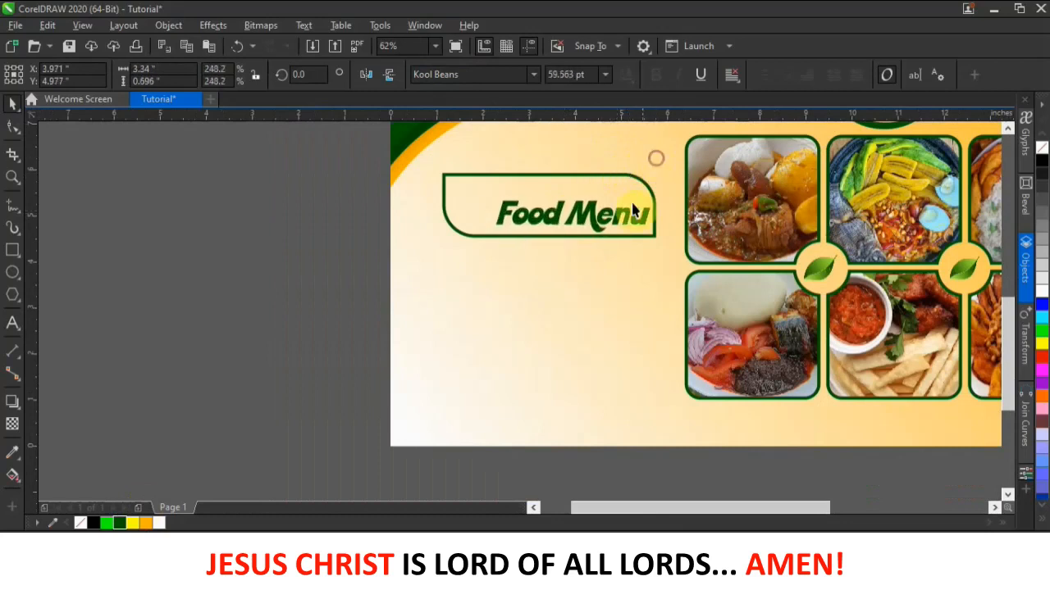
{"action": "left_click_drag", "start_coordinate": [493, 196], "coordinate": [470, 188]}
{"action": "left_click_drag", "start_coordinate": [576, 208], "coordinate": [566, 200]}
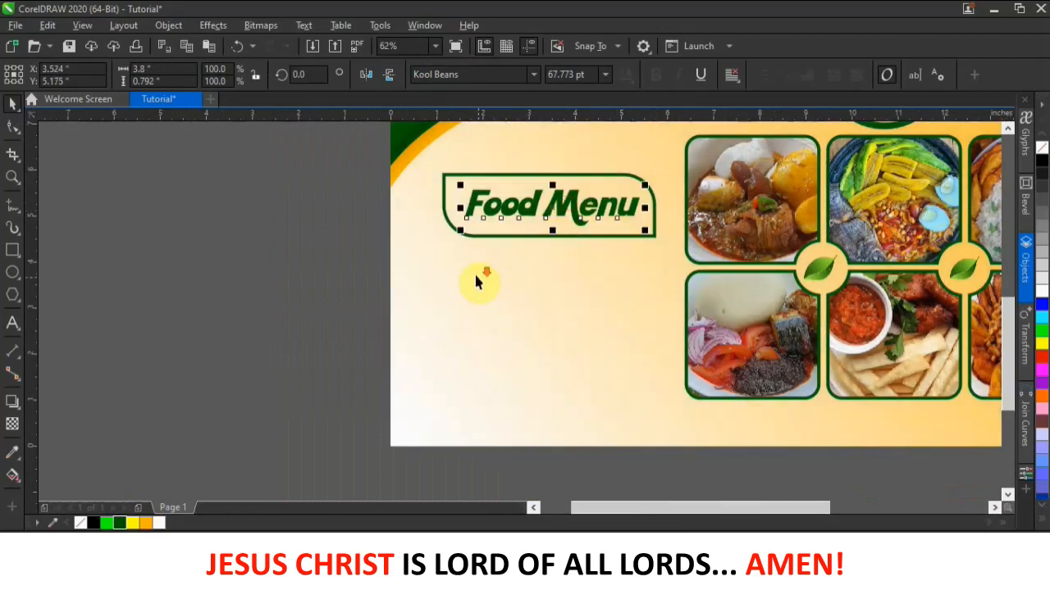
{"action": "scroll", "coordinate": [481, 283], "scroll_direction": "down", "scroll_amount": 2}
- Scale the Food Menu title to 75% and place it at the upper left below the wave
{"action": "left_click_drag", "start_coordinate": [394, 219], "coordinate": [573, 254]}
{"action": "left_click_drag", "start_coordinate": [495, 239], "coordinate": [508, 228]}
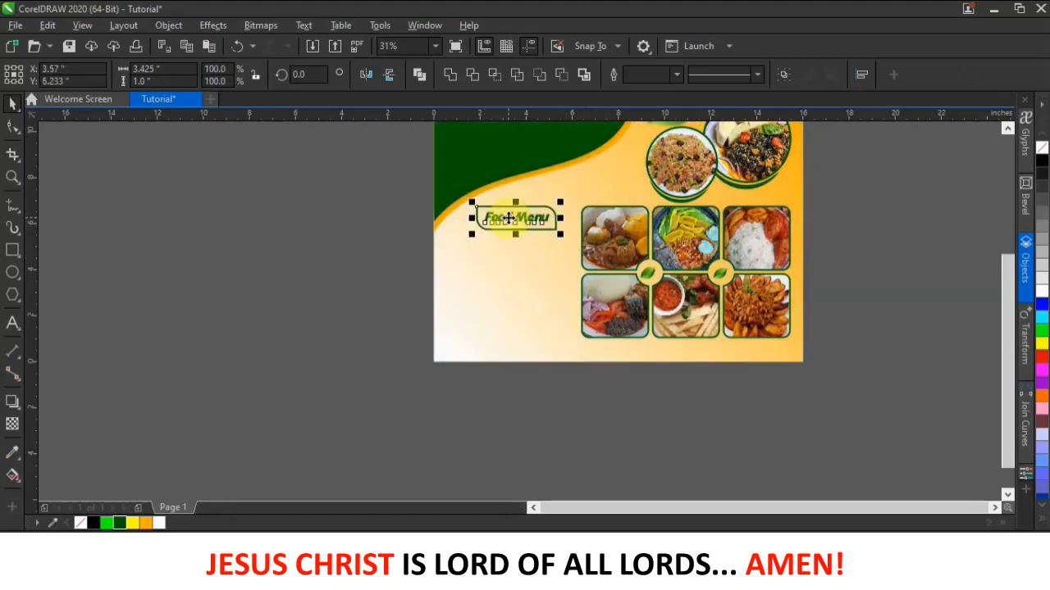
{"action": "left_click", "coordinate": [435, 263]}
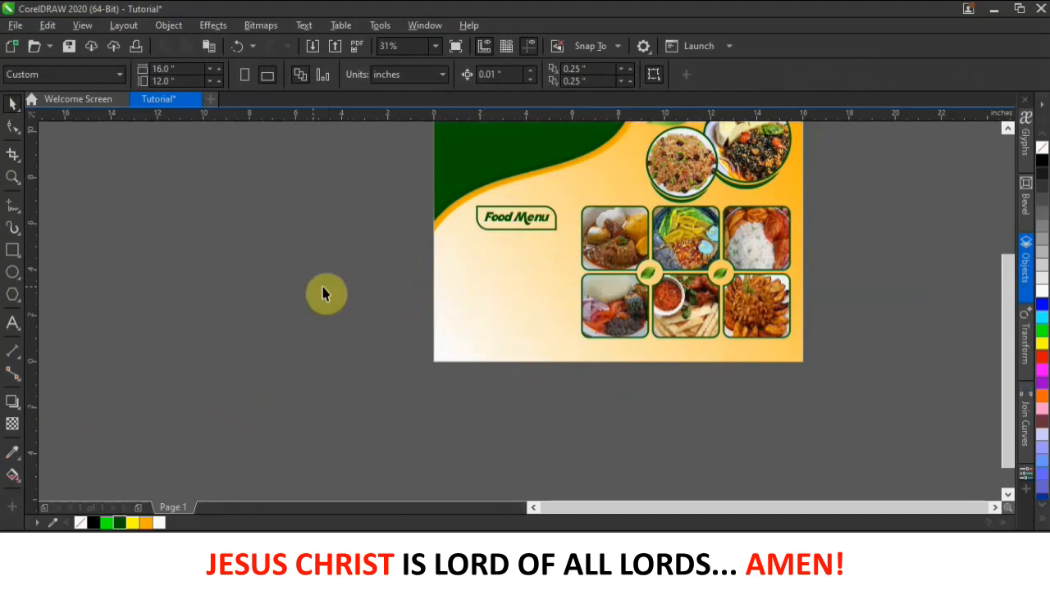
- Draw a rectangle below the Food Menu title and round its corners
{"action": "left_click", "coordinate": [13, 250]}
{"action": "left_click_drag", "start_coordinate": [463, 246], "coordinate": [566, 357]}
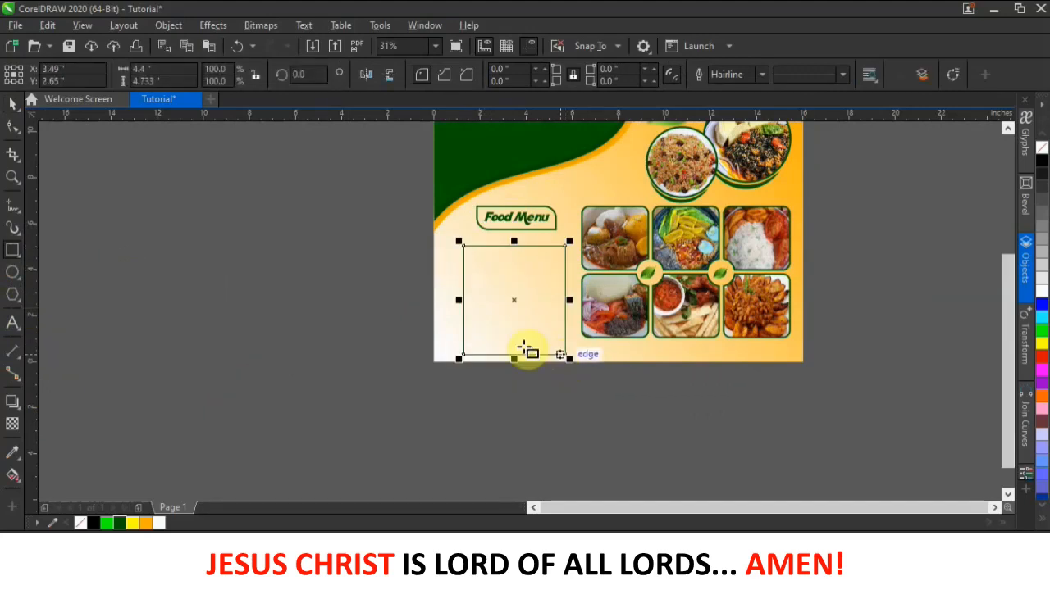
{"action": "scroll", "coordinate": [468, 270], "scroll_direction": "up", "scroll_amount": 1}
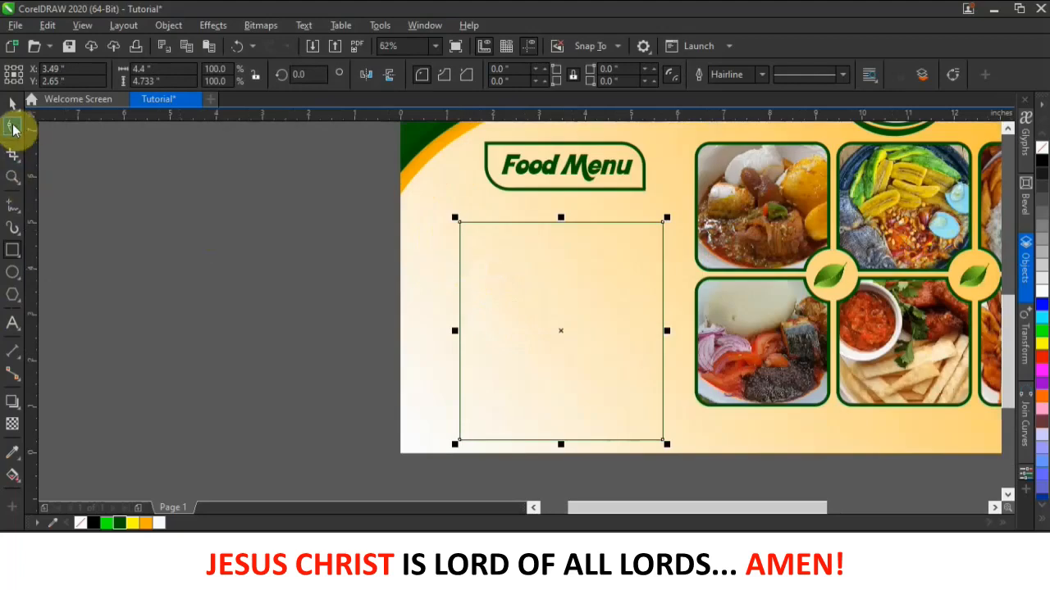
{"action": "left_click", "coordinate": [13, 129]}
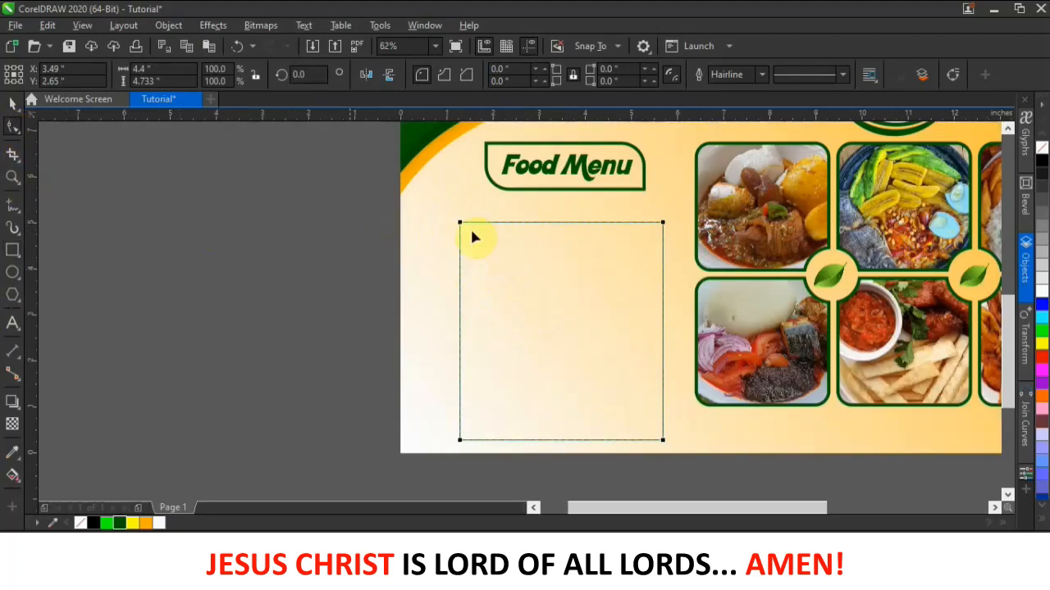
{"action": "left_click_drag", "start_coordinate": [461, 223], "coordinate": [487, 220]}
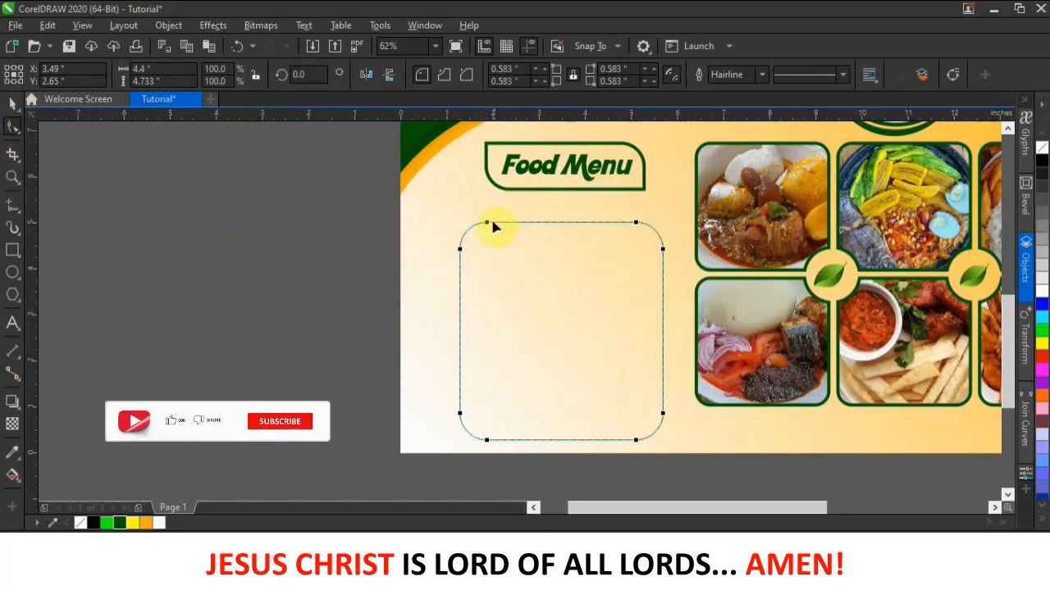
{"action": "left_click_drag", "start_coordinate": [485, 223], "coordinate": [481, 223]}
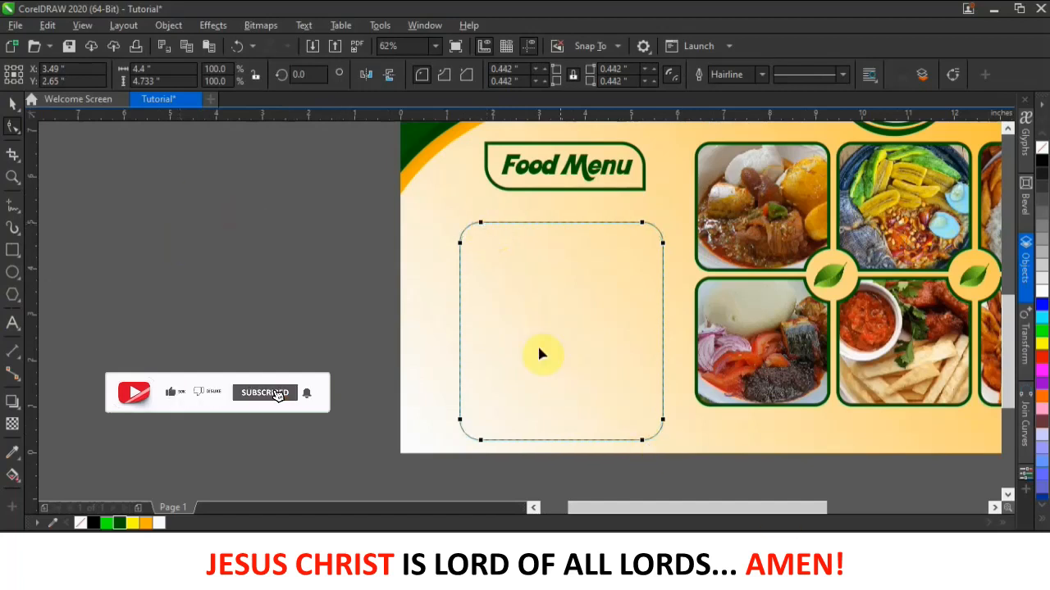
- Remove the rectangle's outline, fill it dark green, and nudge it up and left
{"action": "left_click", "coordinate": [12, 104]}
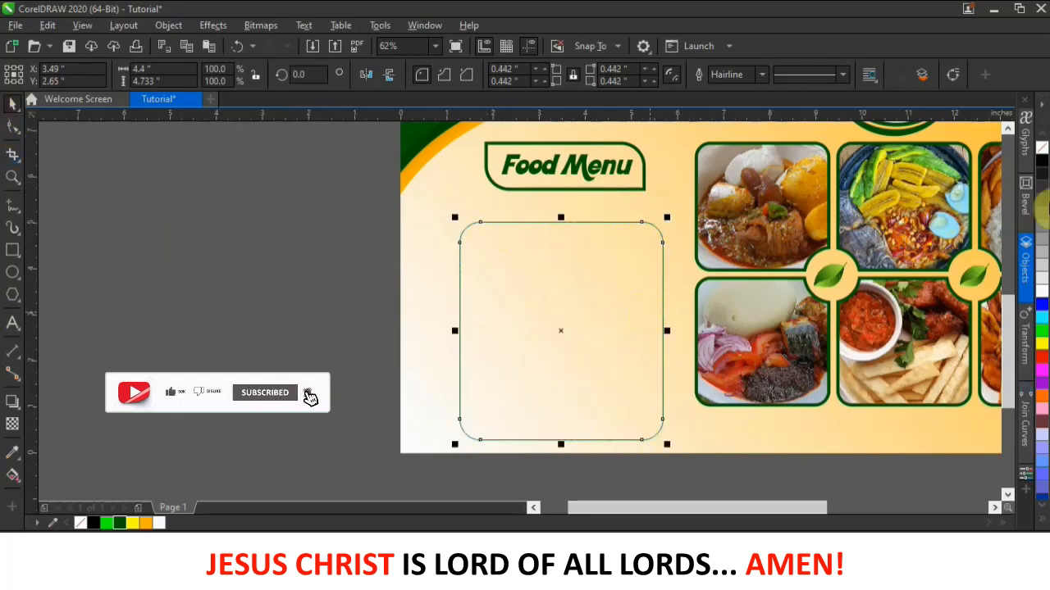
{"action": "right_click", "coordinate": [1042, 148]}
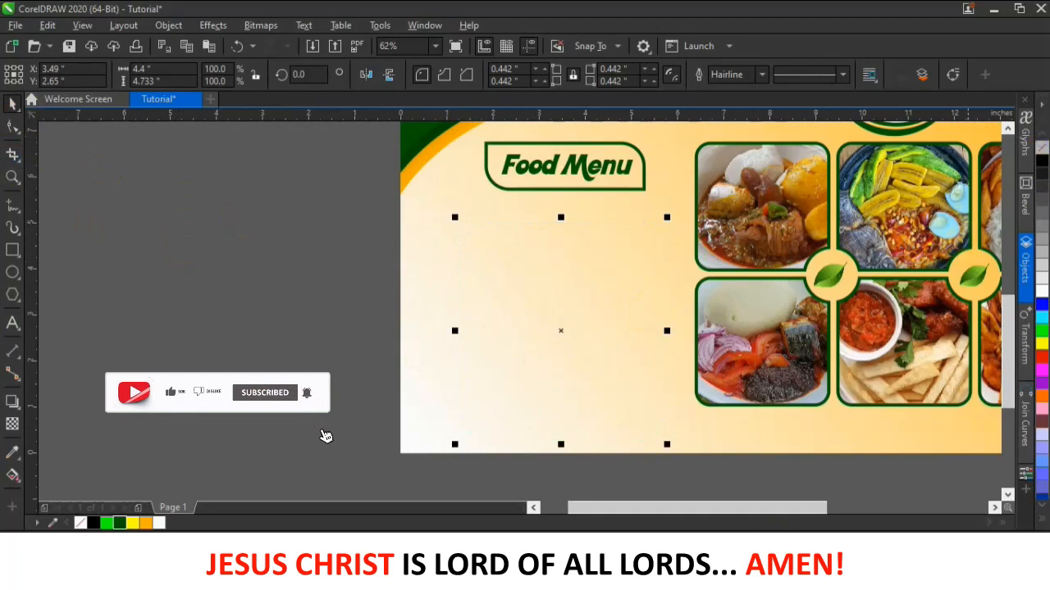
{"action": "left_click", "coordinate": [121, 523]}
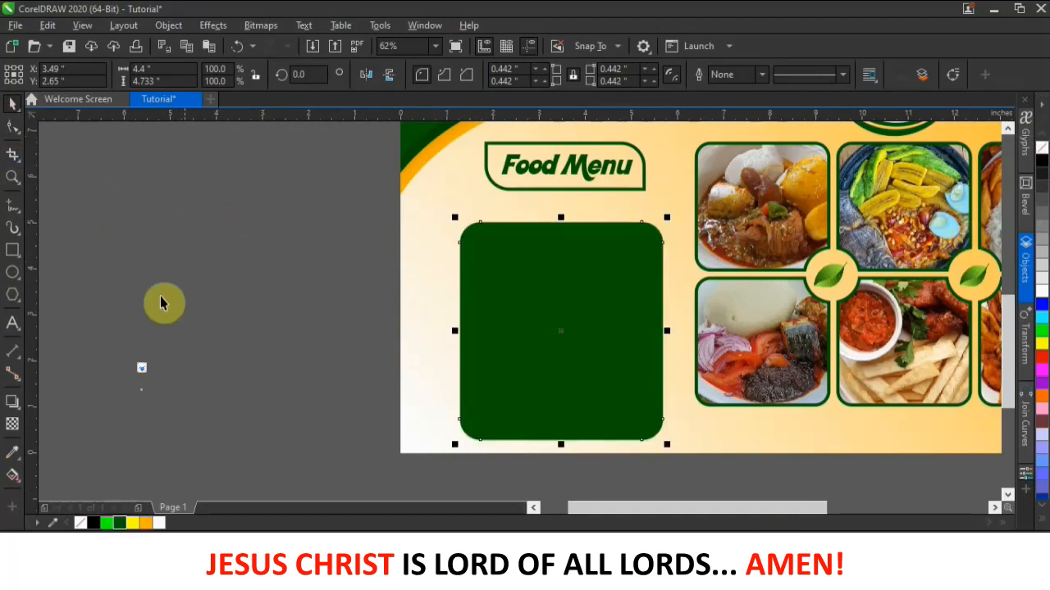
{"action": "left_click", "coordinate": [171, 213]}
{"action": "left_click_drag", "start_coordinate": [580, 311], "coordinate": [565, 297]}
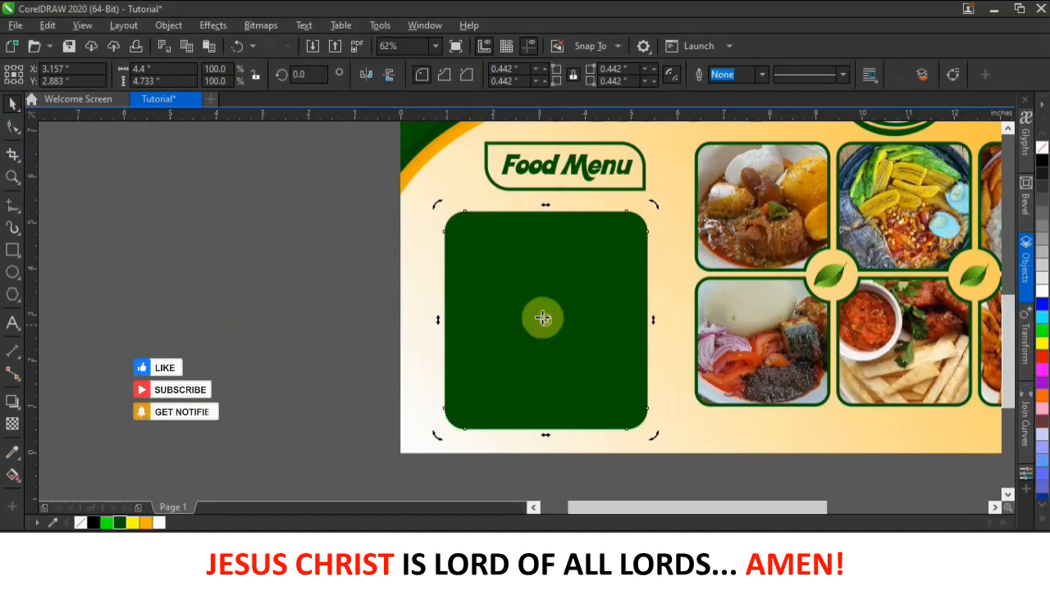
- Leave a copy scaled to about 89% inside the green rounded rectangle
{"action": "left_click", "coordinate": [218, 295]}
{"action": "left_click", "coordinate": [577, 302]}
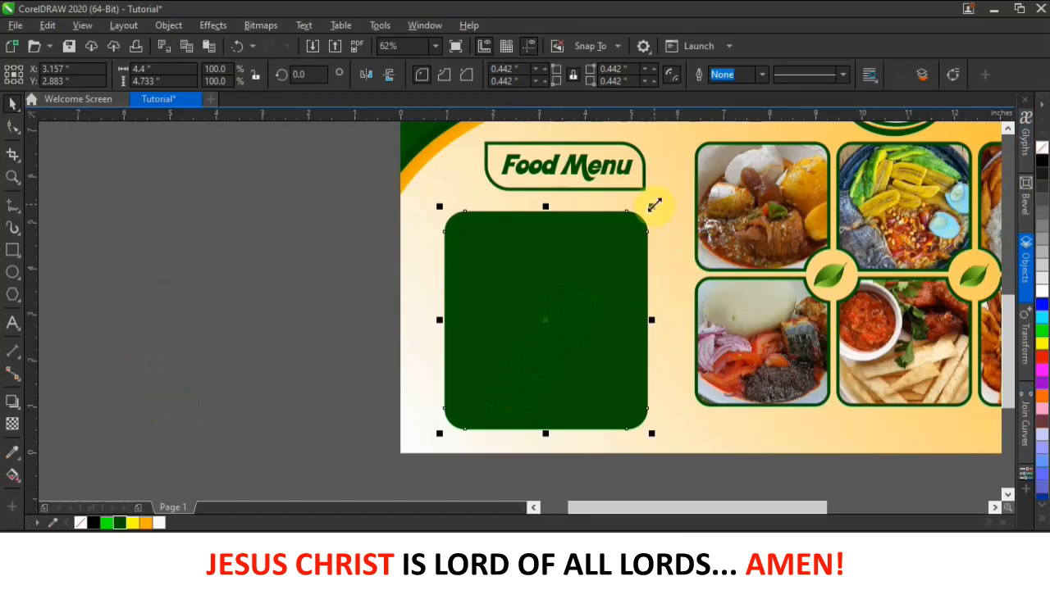
{"action": "left_click_drag", "start_coordinate": [654, 204], "coordinate": [647, 215]}
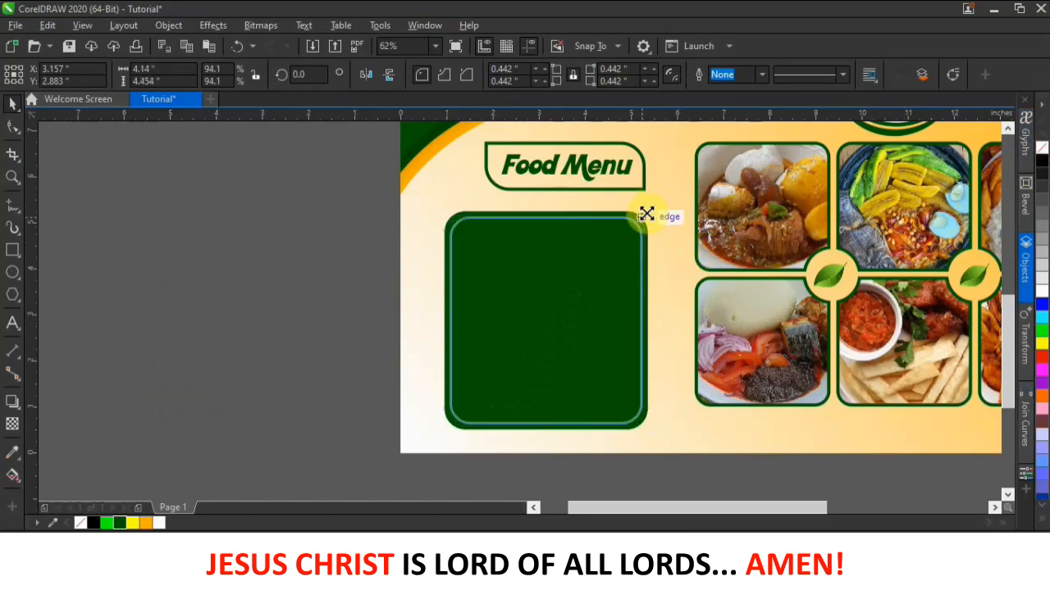
{"action": "left_click_drag", "start_coordinate": [646, 215], "coordinate": [647, 218]}
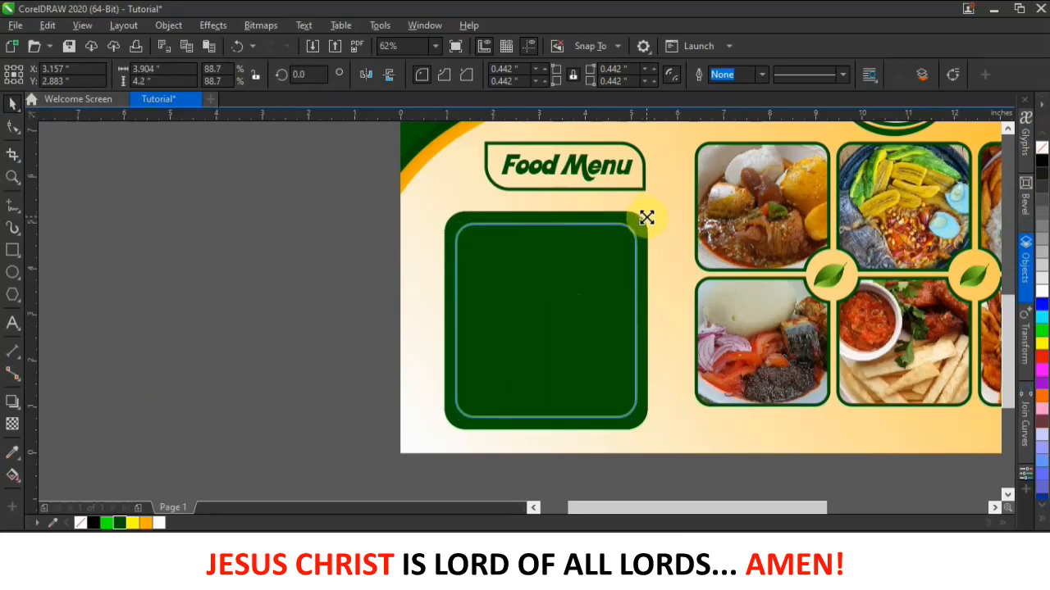
{"action": "left_click_drag", "start_coordinate": [646, 217], "coordinate": [647, 217]}
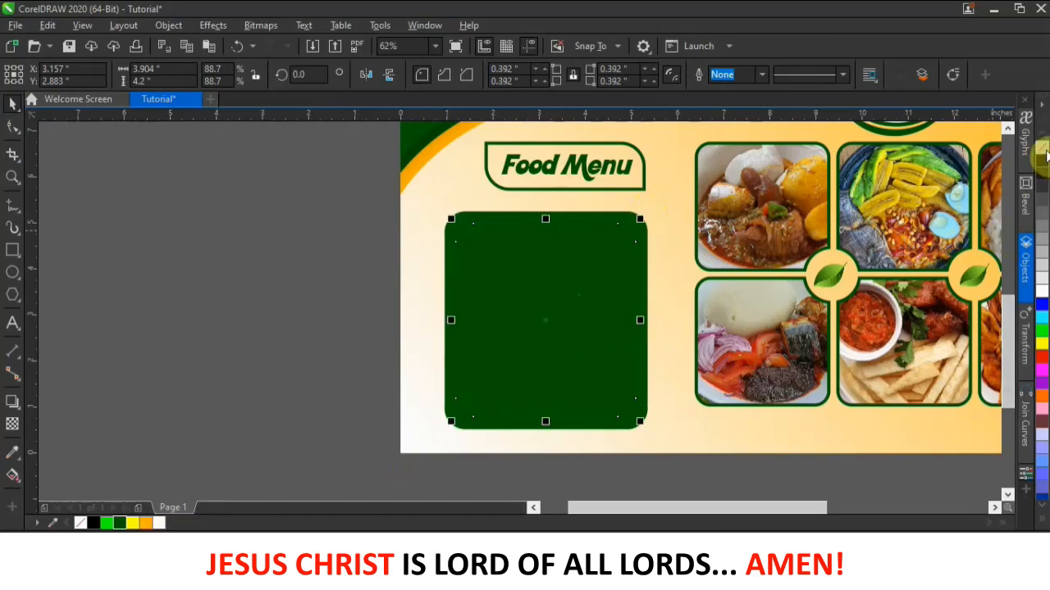
- Give the inner rectangle a 3 pt dotted gold outline
{"action": "right_click", "coordinate": [149, 525]}
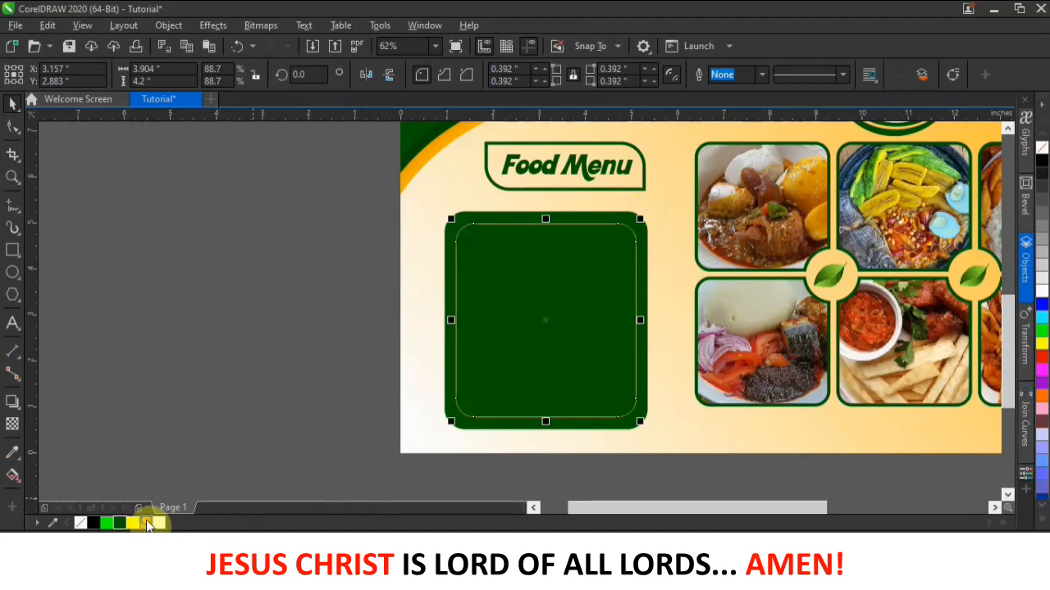
{"action": "left_click", "coordinate": [761, 74]}
{"action": "left_click", "coordinate": [748, 165]}
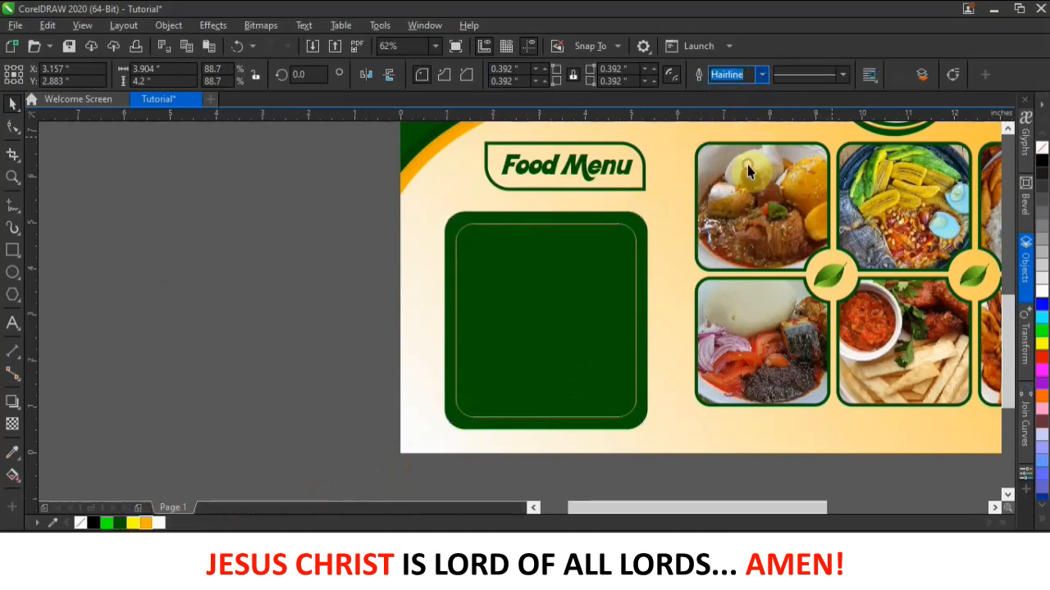
{"action": "left_click", "coordinate": [774, 81]}
{"action": "left_click", "coordinate": [763, 74]}
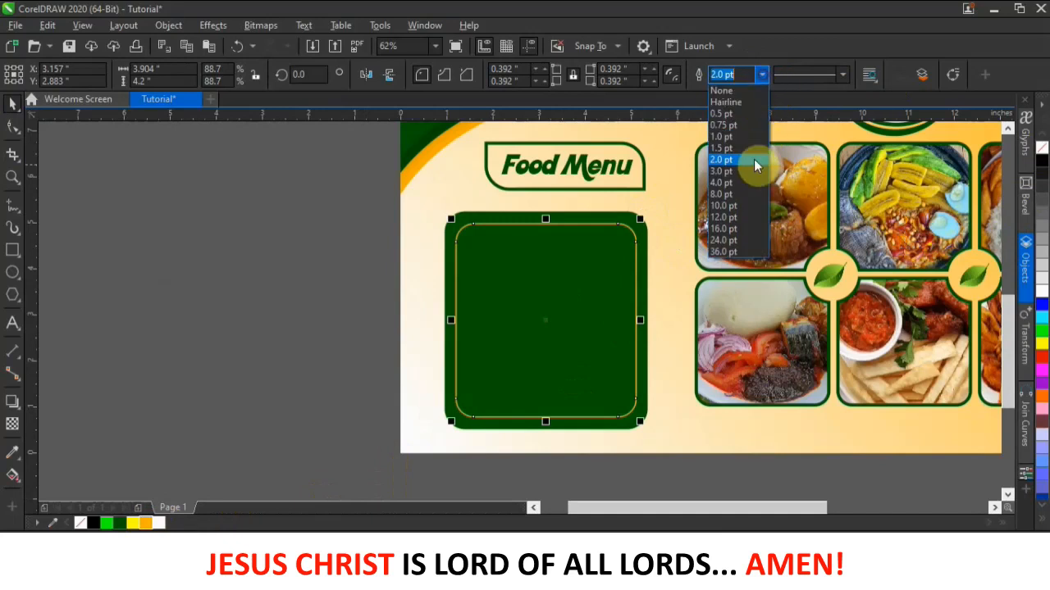
{"action": "left_click", "coordinate": [743, 166]}
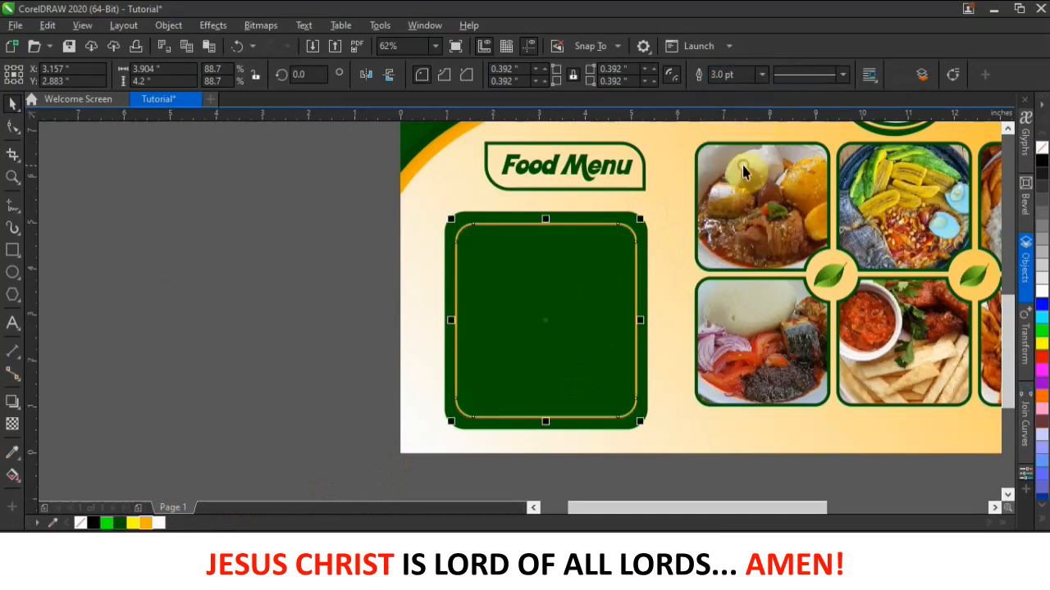
{"action": "left_click", "coordinate": [842, 75]}
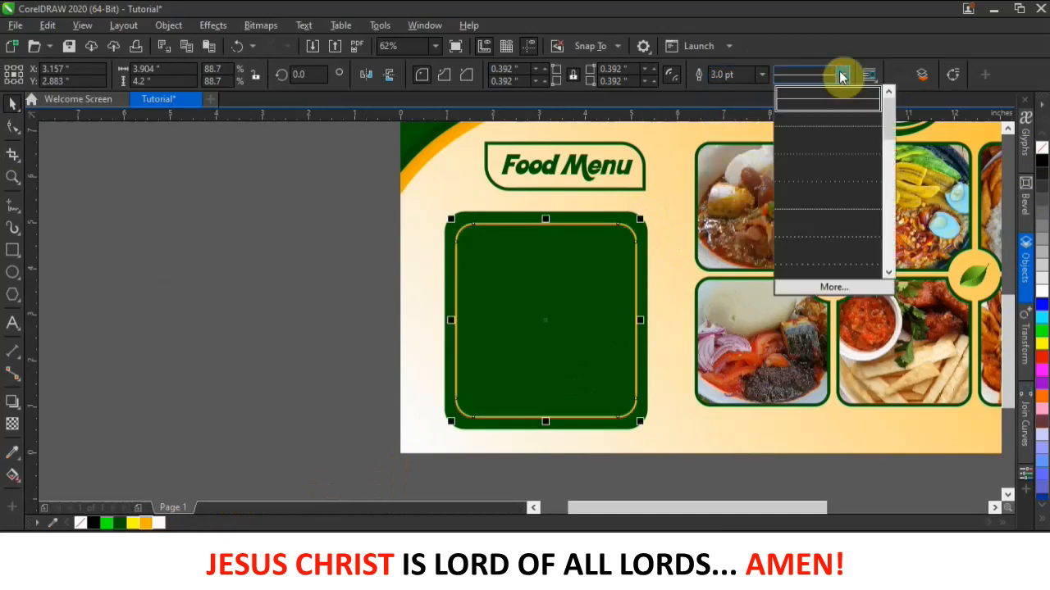
{"action": "left_click", "coordinate": [830, 125]}
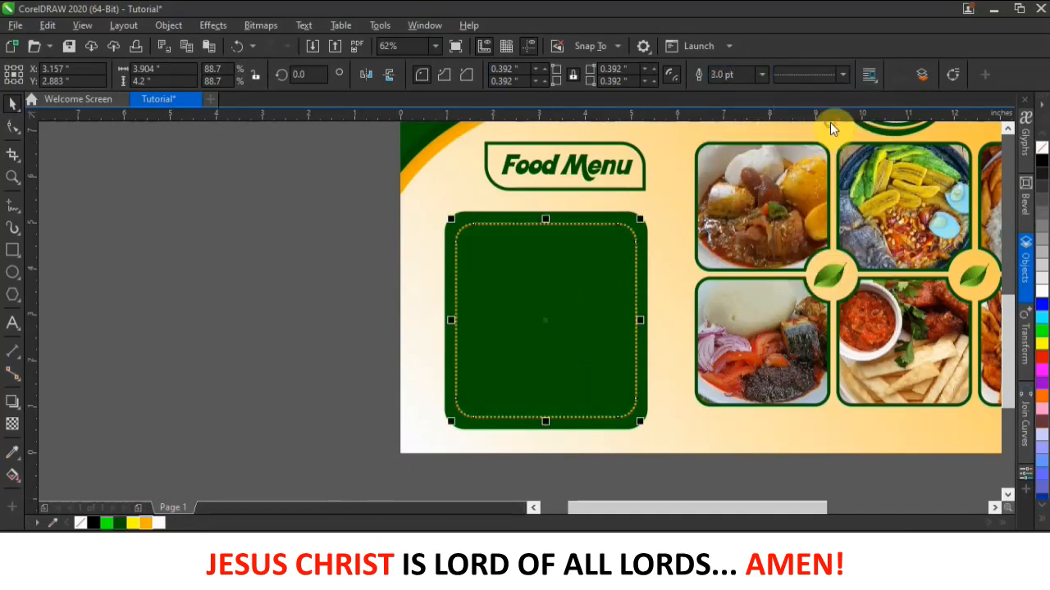
- Make the green panel narrower, then select the two dish-name lines in Notepad
{"action": "left_click", "coordinate": [276, 375]}
{"action": "left_click_drag", "start_coordinate": [316, 199], "coordinate": [694, 446]}
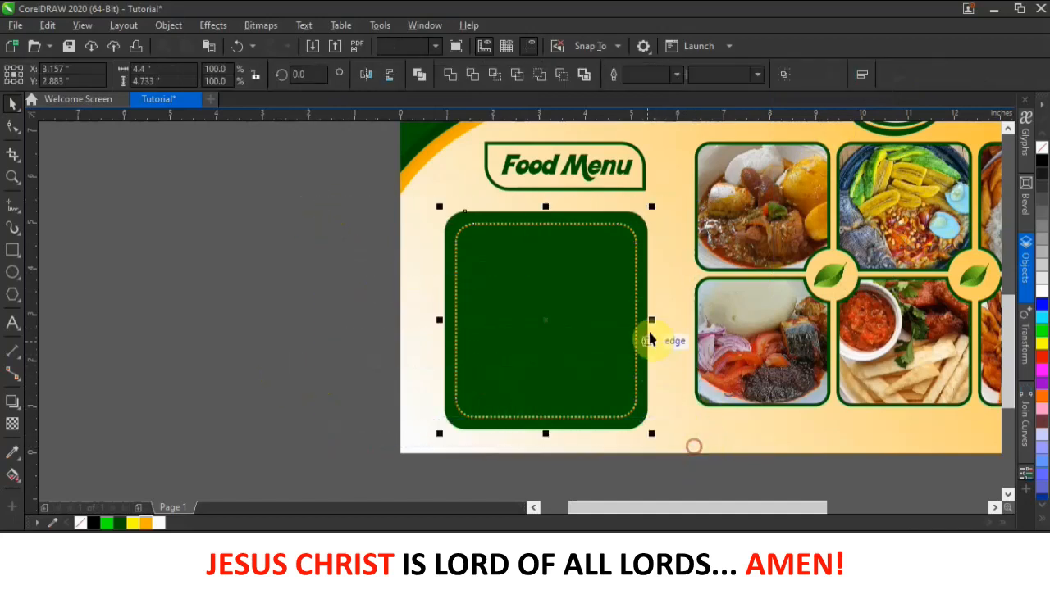
{"action": "mouse_move", "coordinate": [648, 322]}
{"action": "left_mouse_down"}
{"action": "mouse_move", "coordinate": [629, 320]}
{"action": "mouse_move", "coordinate": [631, 333]}
{"action": "left_mouse_up"}
{"action": "left_click", "coordinate": [299, 337]}
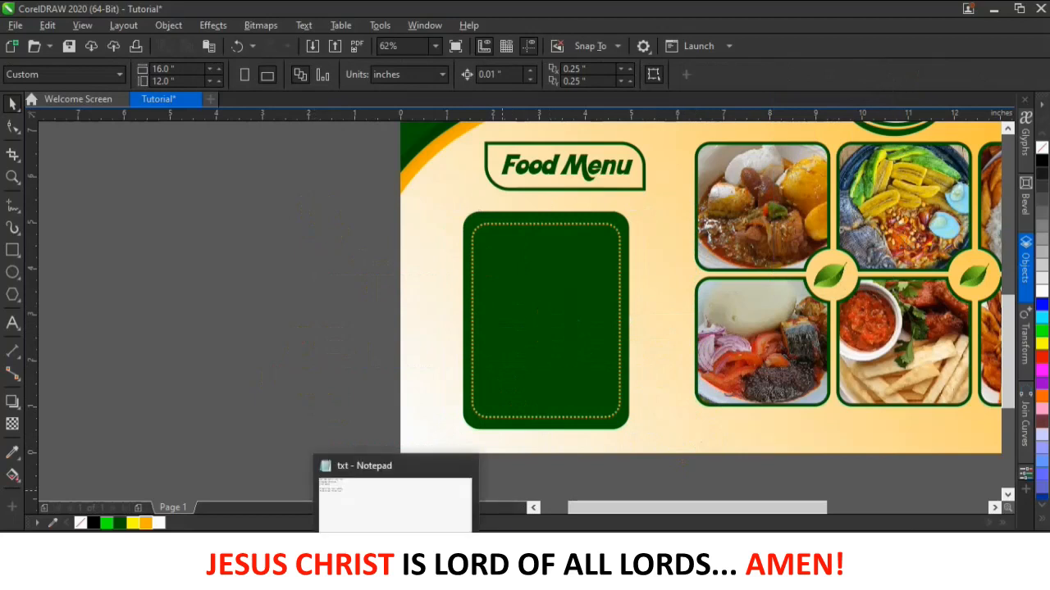
{"action": "left_click", "coordinate": [405, 520]}
{"action": "left_click_drag", "start_coordinate": [238, 230], "coordinate": [66, 215]}
{"action": "key", "text": "ctrl+c"}
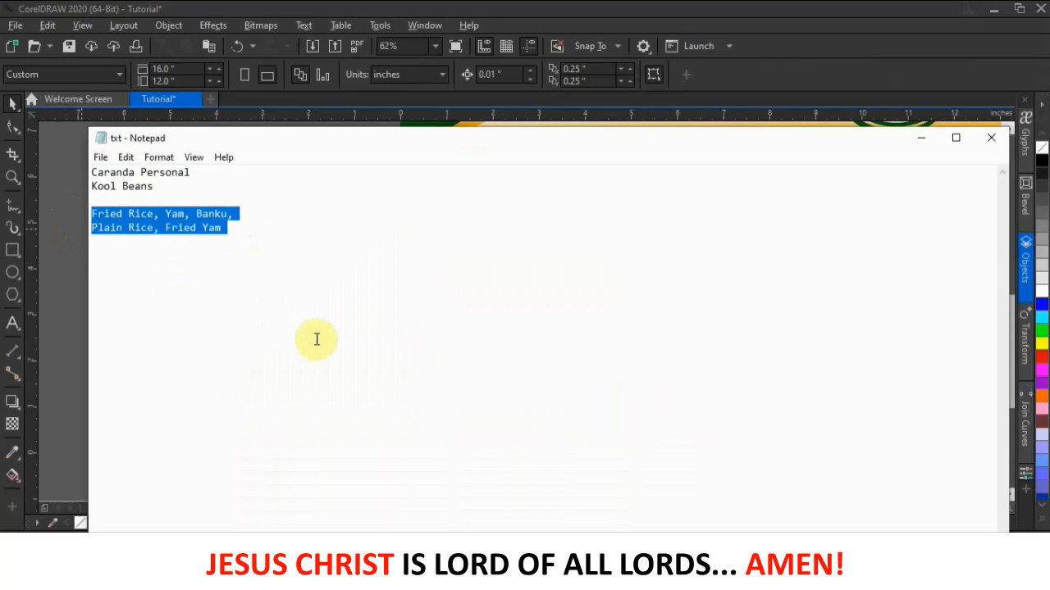
- Minimize CorelDRAW, Notepad and File Explorer, then restore the CorelDRAW flyer
{"action": "left_click", "coordinate": [993, 12]}
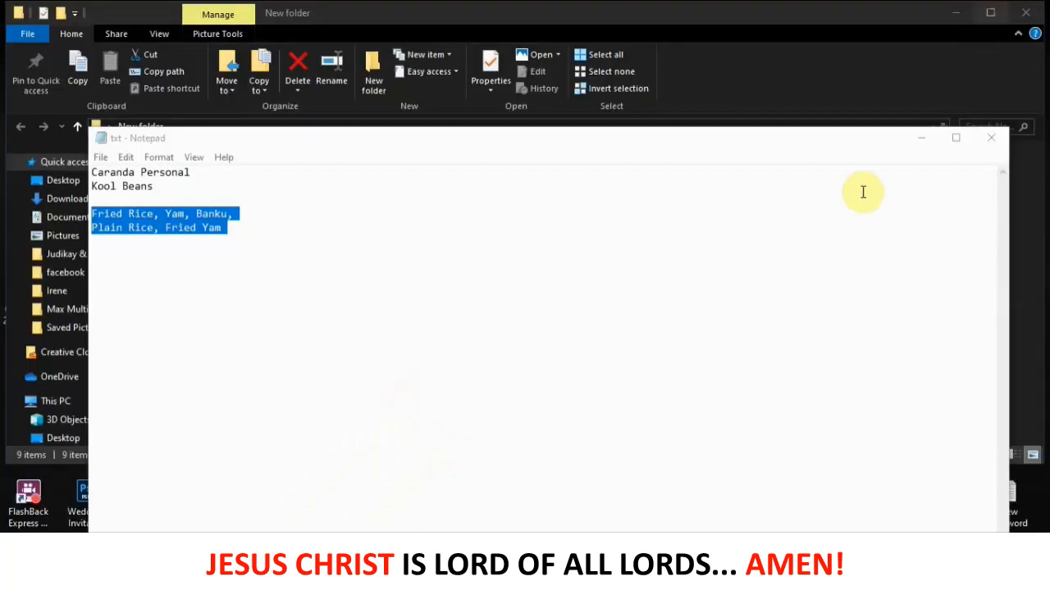
{"action": "left_click", "coordinate": [922, 138]}
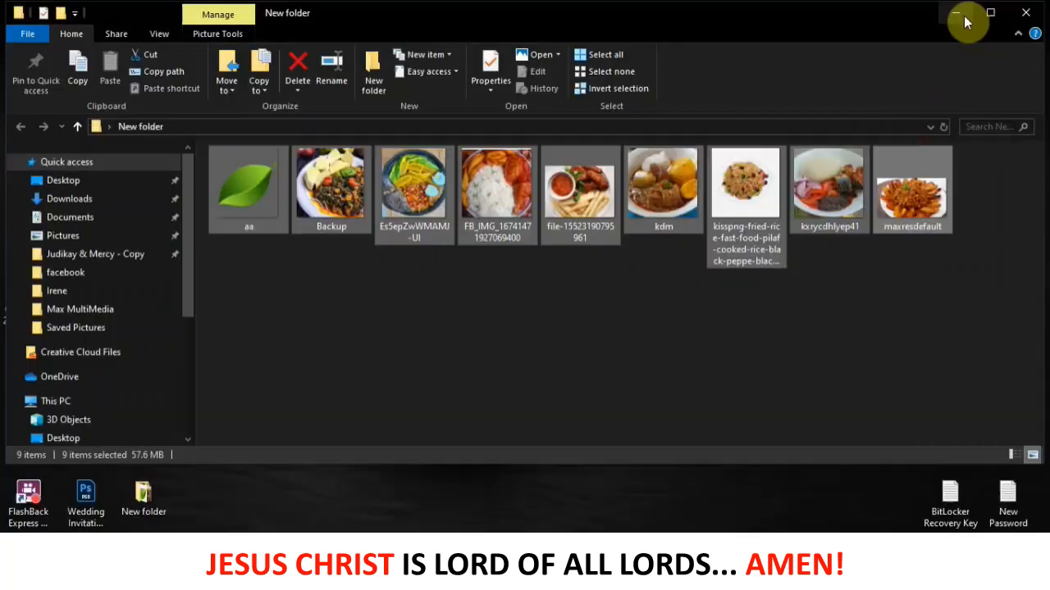
{"action": "left_click", "coordinate": [957, 13]}
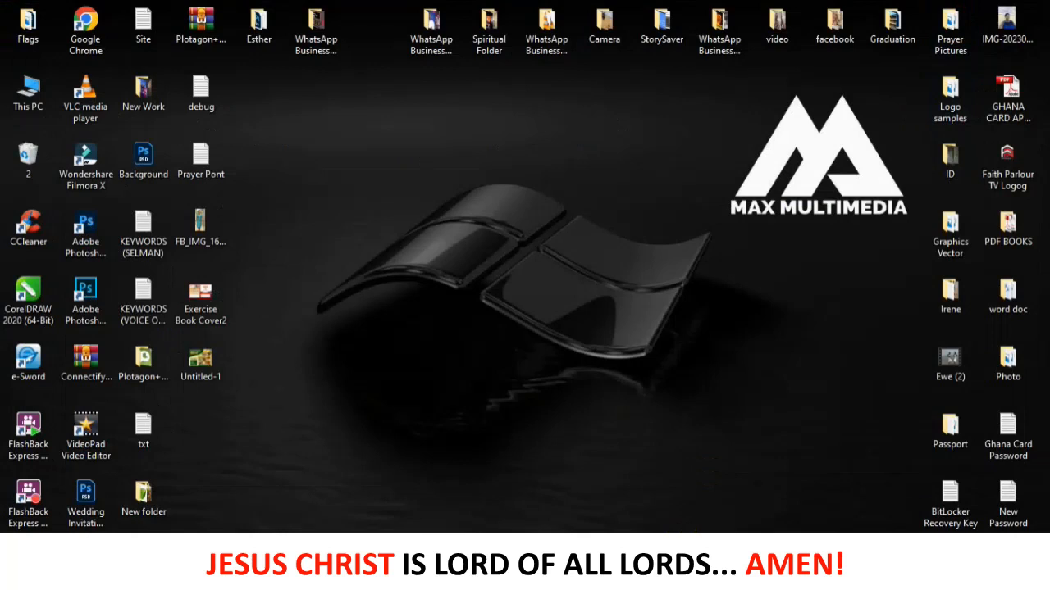
{"action": "left_click", "coordinate": [656, 566]}
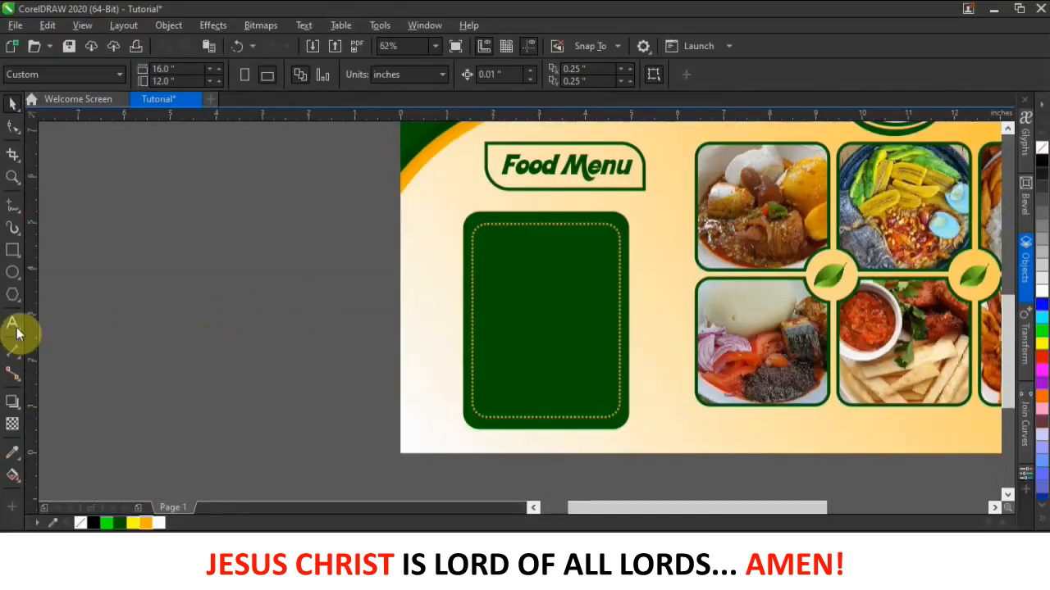
- Paste the copied dish names as text on the canvas and make them white
{"action": "left_click", "coordinate": [14, 322]}
{"action": "left_click", "coordinate": [153, 286]}
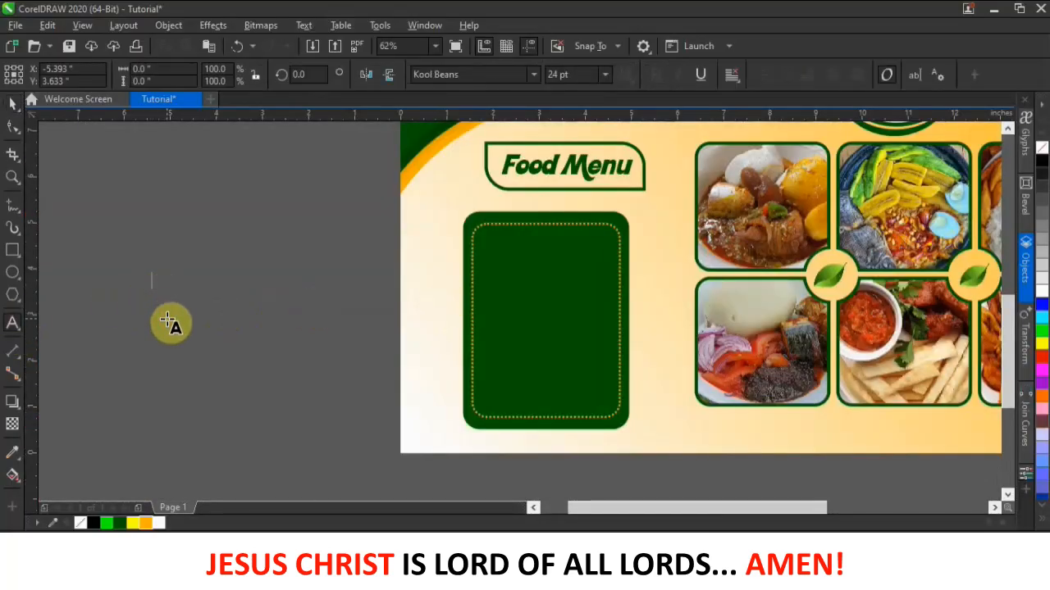
{"action": "key", "text": "ctrl+v"}
{"action": "left_click", "coordinate": [12, 103]}
{"action": "left_click_drag", "start_coordinate": [225, 285], "coordinate": [309, 300]}
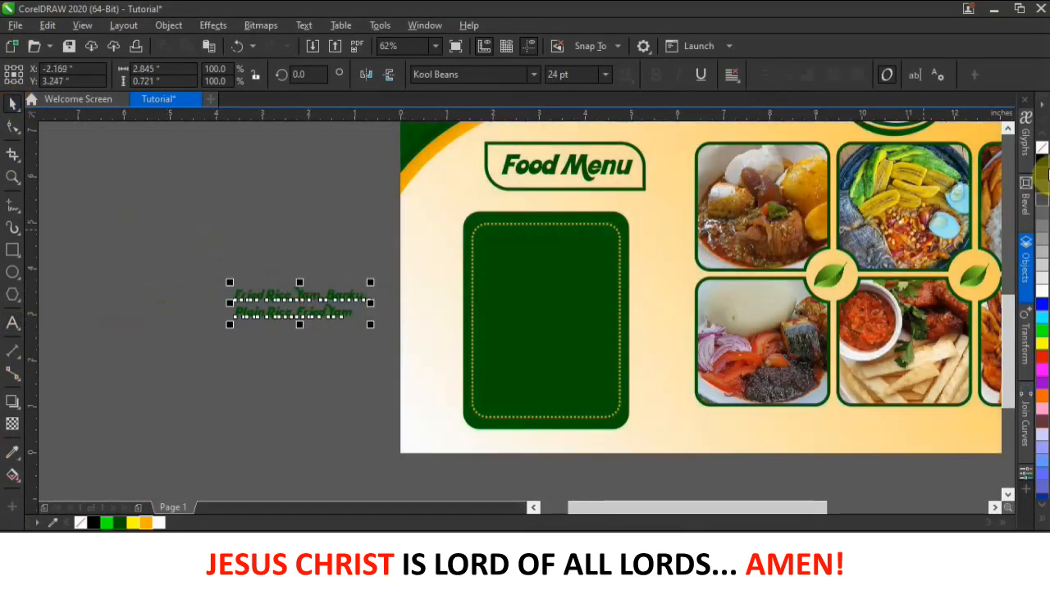
{"action": "left_click", "coordinate": [1042, 290]}
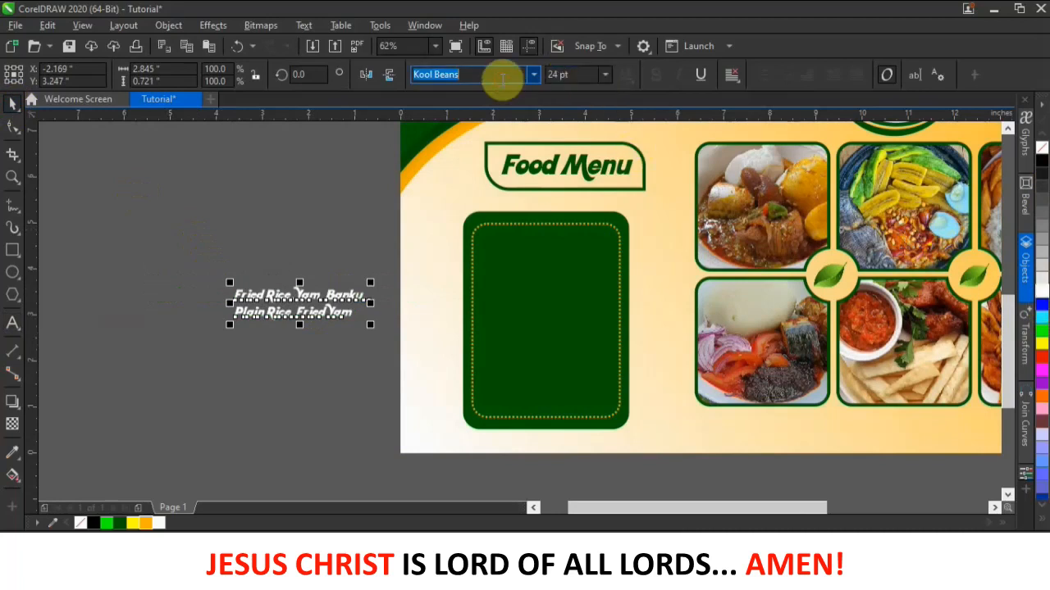
- Set the dish list in bold Arial and move it onto the green menu box
{"action": "type", "text": "A"}
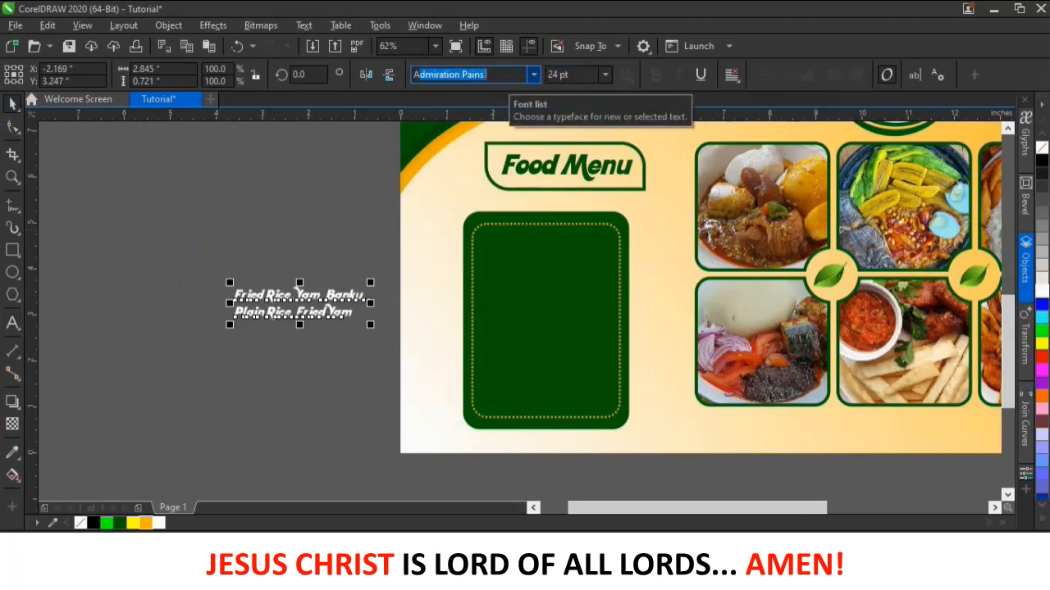
{"action": "type", "text": "rial"}
{"action": "key", "text": "Return"}
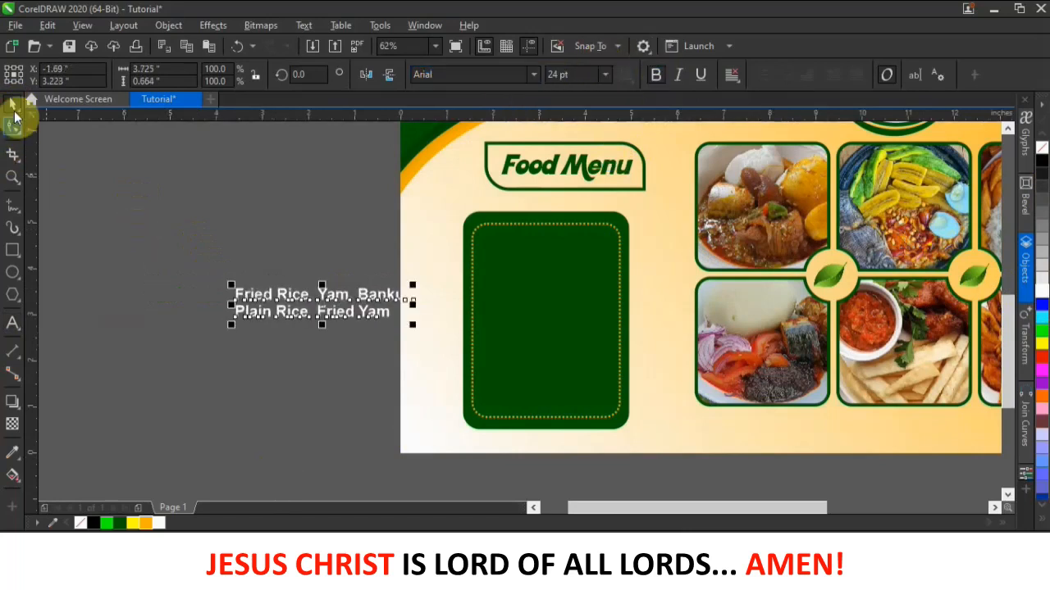
{"action": "left_click", "coordinate": [252, 304]}
{"action": "left_click_drag", "start_coordinate": [292, 313], "coordinate": [561, 269]}
- Put Fried Rice, Yam, Banku, Plain Rice and Fried Yam on separate lines without commas
{"action": "double_click", "coordinate": [565, 259]}
{"action": "left_click", "coordinate": [574, 258]}
{"action": "key", "text": "Return"}
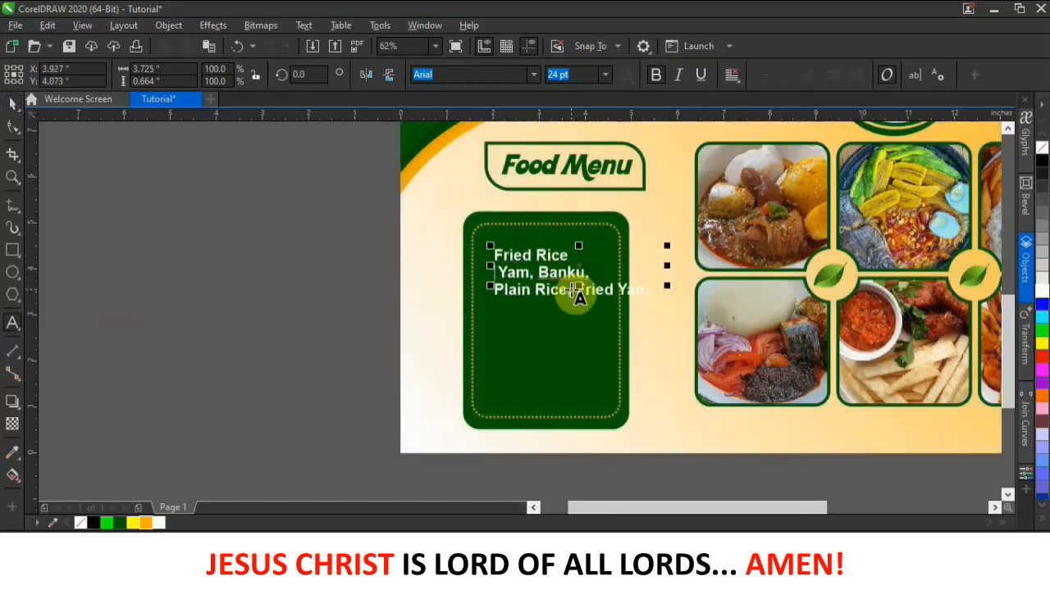
{"action": "left_click", "coordinate": [531, 275]}
{"action": "key", "text": "BackSpace"}
{"action": "key", "text": "Return"}
{"action": "key", "text": "BackSpace"}
{"action": "key", "text": "Delete"}
{"action": "key", "text": "Return"}
{"action": "left_click", "coordinate": [544, 293]}
{"action": "key", "text": "BackSpace"}
{"action": "left_click", "coordinate": [572, 309]}
{"action": "key", "text": "BackSpace"}
{"action": "key", "text": "Delete"}
{"action": "key", "text": "Return"}
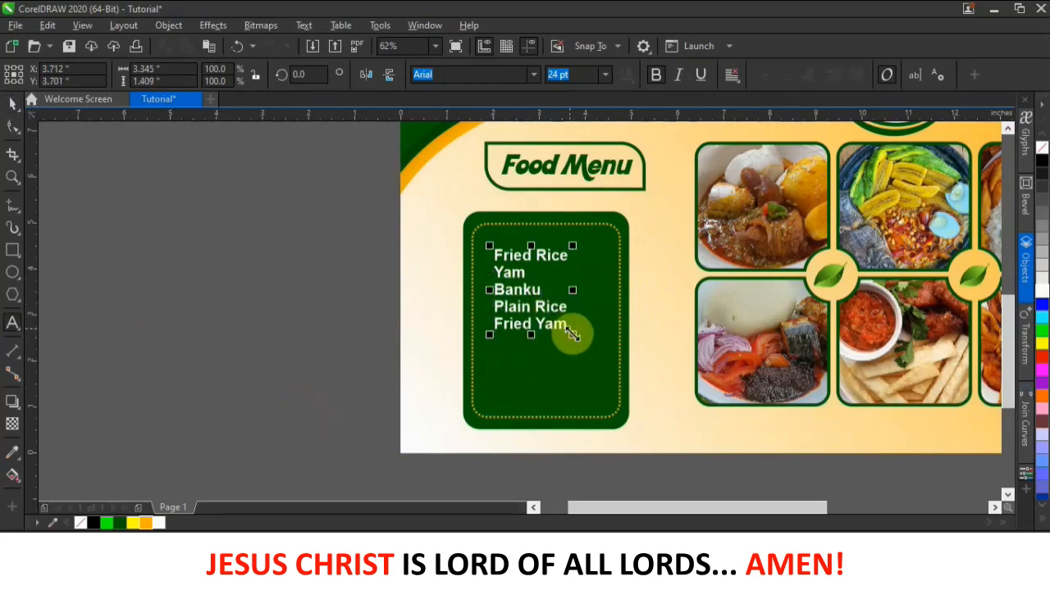
- Enlarge the dish list to about 41 pt so it fills the menu box
{"action": "left_click_drag", "start_coordinate": [572, 335], "coordinate": [615, 403]}
{"action": "left_click_drag", "start_coordinate": [488, 383], "coordinate": [473, 415]}
{"action": "left_click", "coordinate": [89, 174]}
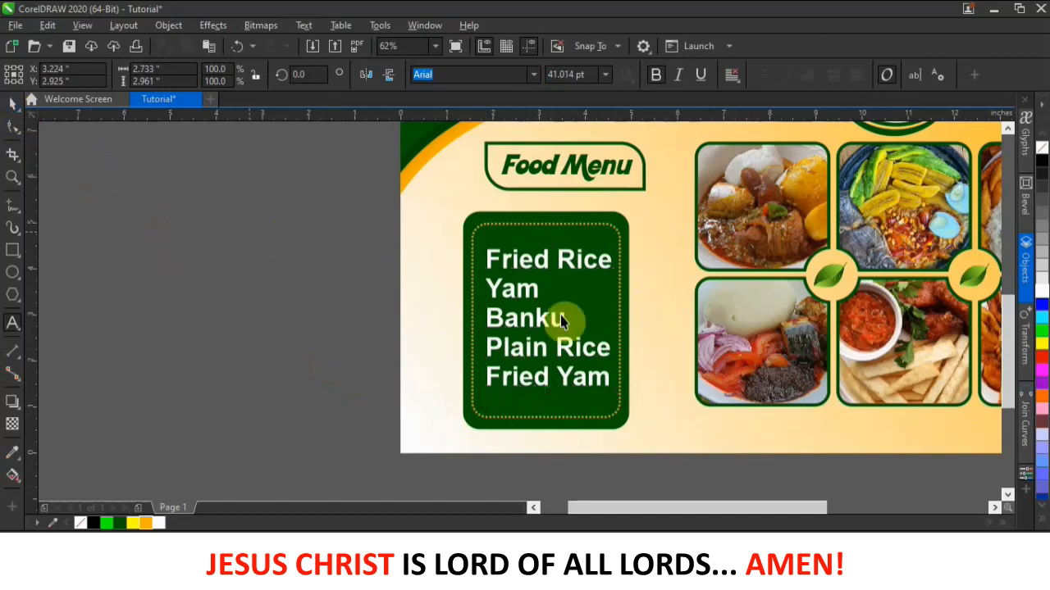
{"action": "left_click_drag", "start_coordinate": [595, 264], "coordinate": [593, 263]}
- Draw a bar across the bottom of the flyer below the photos
{"action": "scroll", "coordinate": [578, 245], "scroll_direction": "down", "scroll_amount": 1}
{"action": "scroll", "coordinate": [577, 245], "scroll_direction": "down", "scroll_amount": 3}
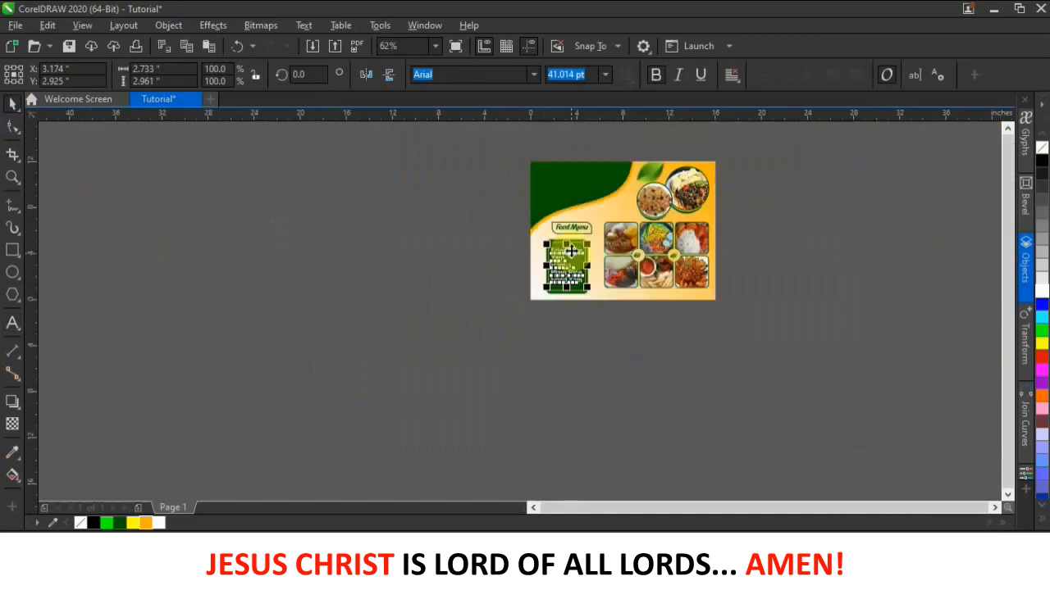
{"action": "scroll", "coordinate": [696, 312], "scroll_direction": "up", "scroll_amount": 2}
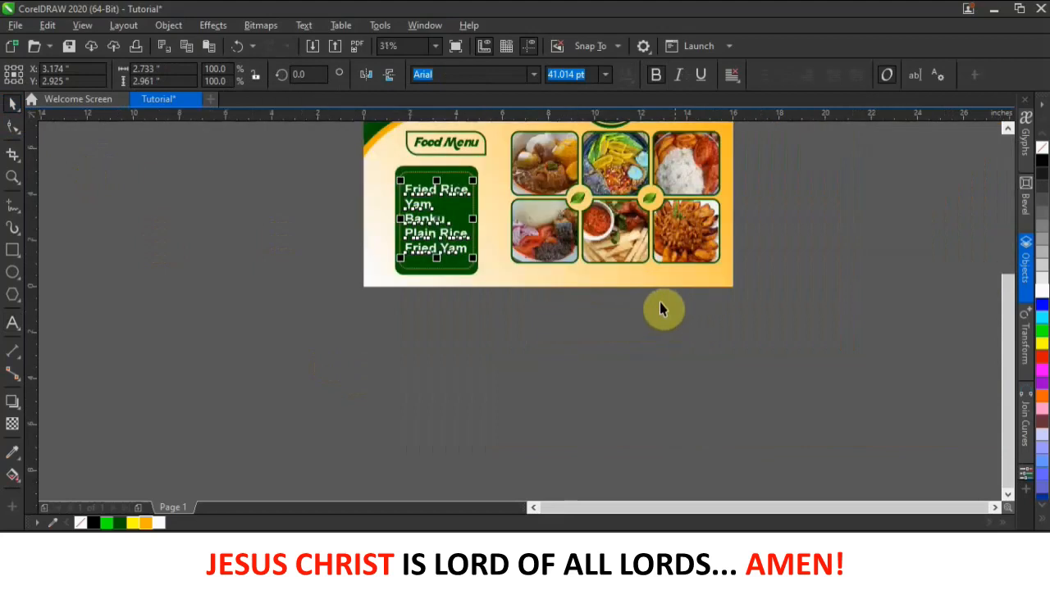
{"action": "left_click", "coordinate": [621, 308]}
{"action": "scroll", "coordinate": [569, 335], "scroll_direction": "down", "scroll_amount": 2}
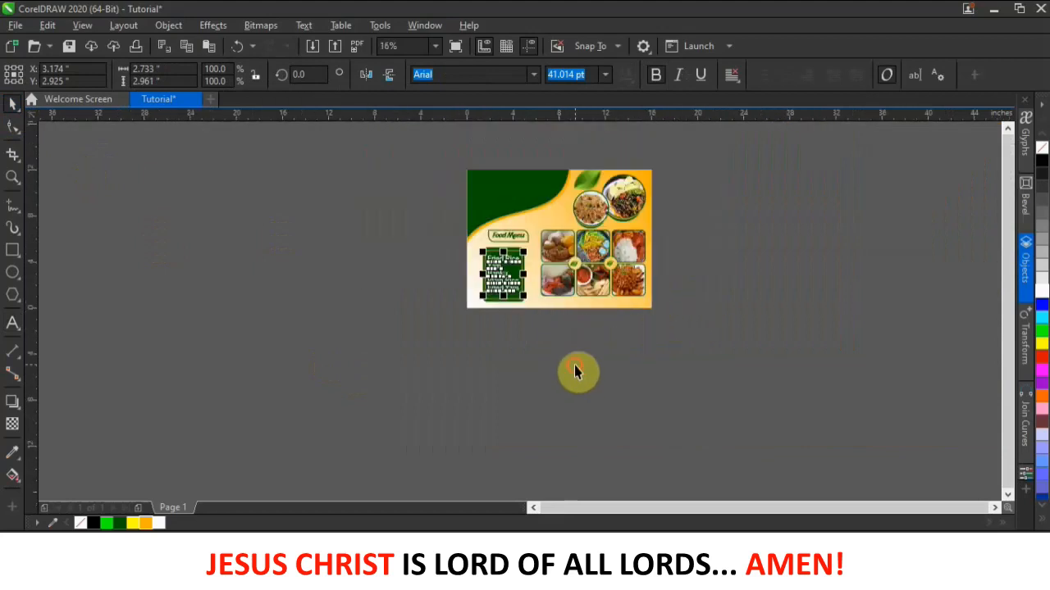
{"action": "scroll", "coordinate": [600, 316], "scroll_direction": "up", "scroll_amount": 2}
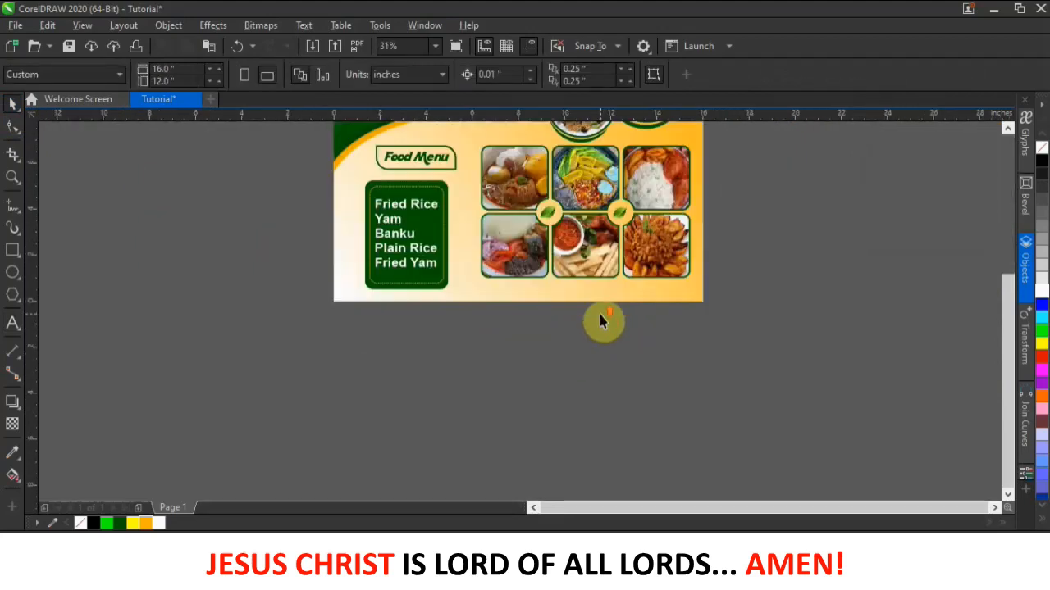
{"action": "left_click", "coordinate": [10, 252]}
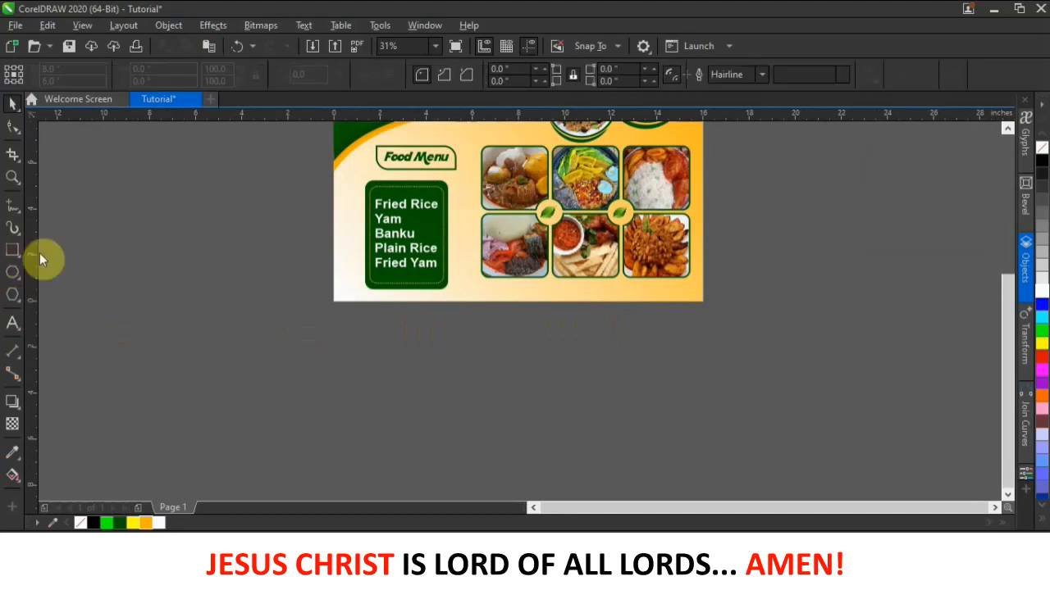
{"action": "left_click_drag", "start_coordinate": [480, 308], "coordinate": [693, 286]}
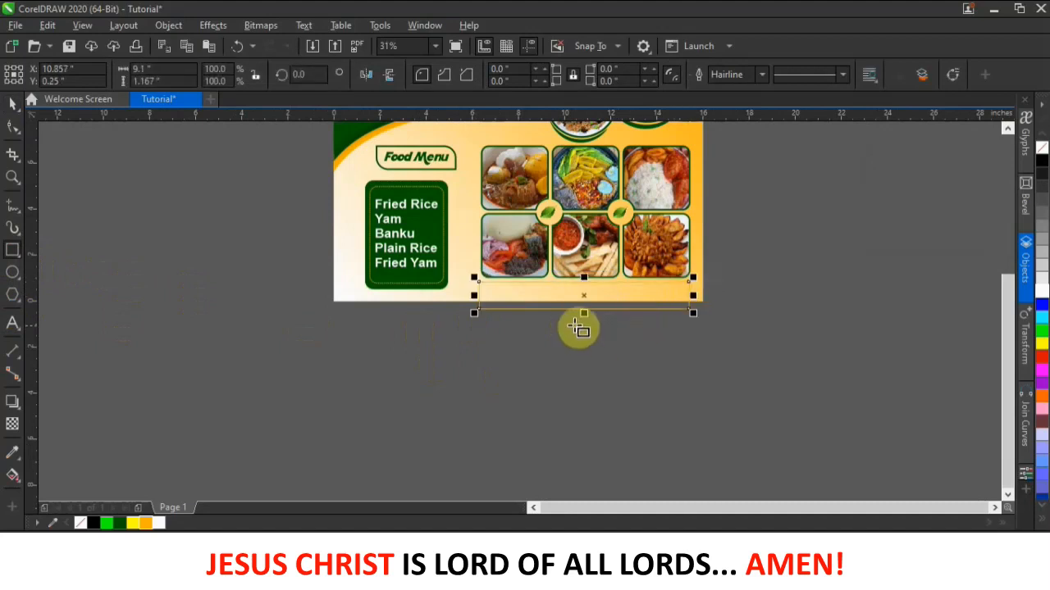
- Fill the new bar with dark green
{"action": "left_click", "coordinate": [17, 106]}
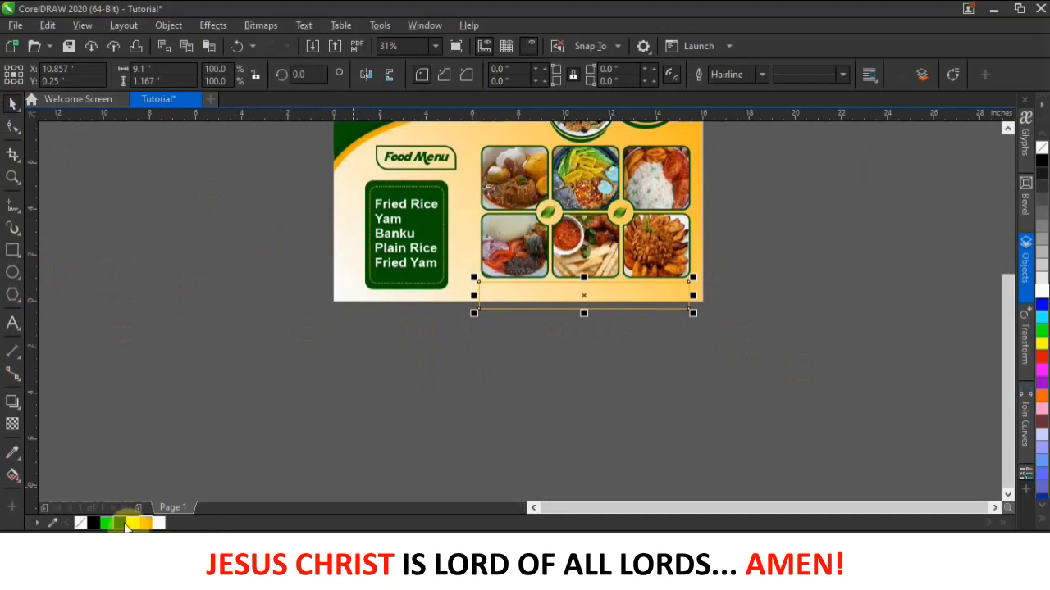
{"action": "left_click", "coordinate": [119, 523]}
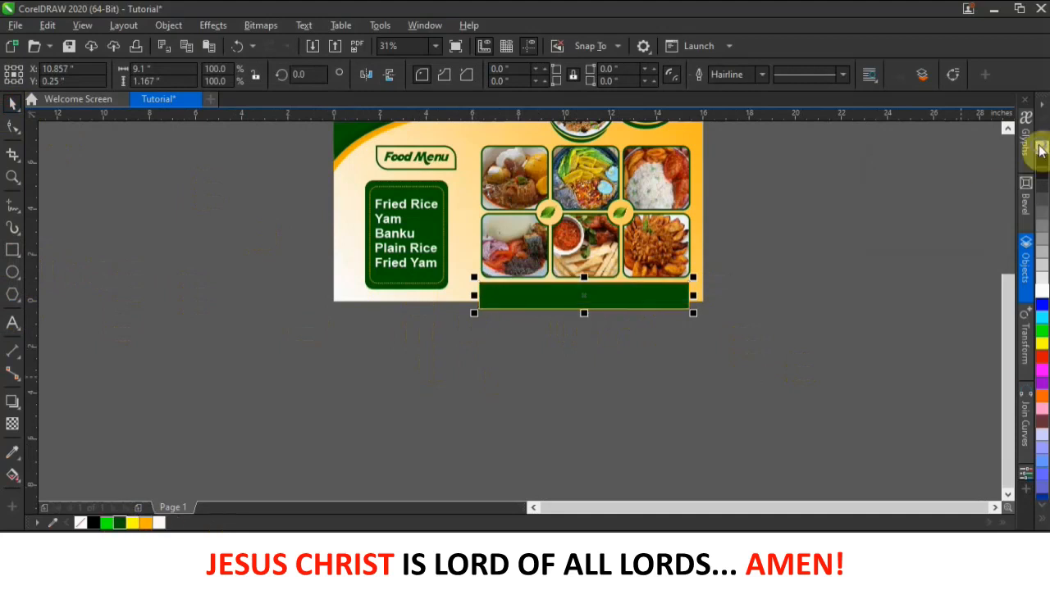
{"action": "left_click", "coordinate": [164, 252]}
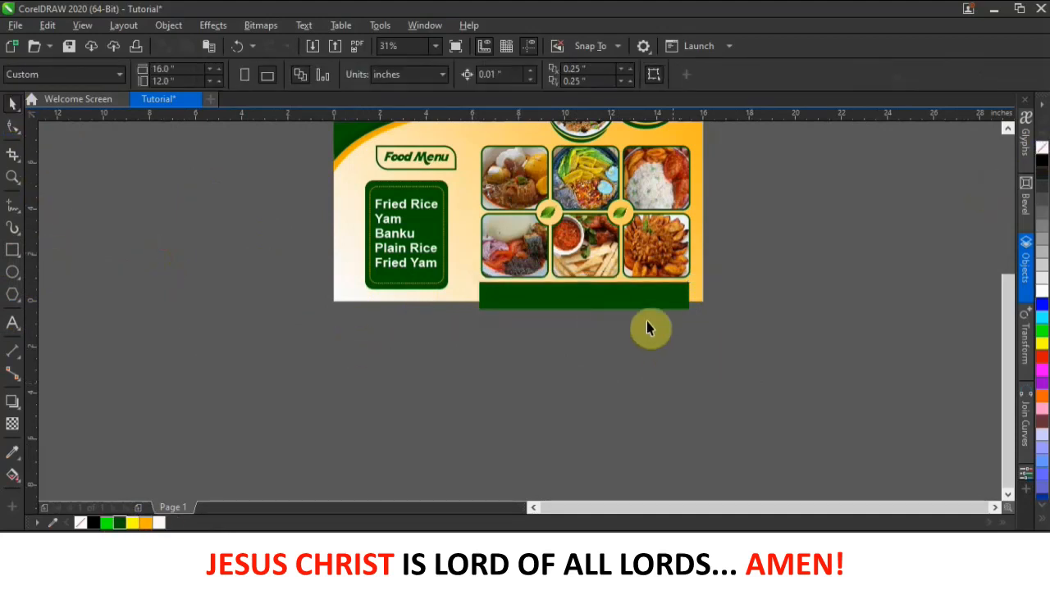
- Make the green bar shorter and nudge it slightly upward
{"action": "scroll", "coordinate": [643, 314], "scroll_direction": "up", "scroll_amount": 1}
{"action": "left_click", "coordinate": [645, 298]}
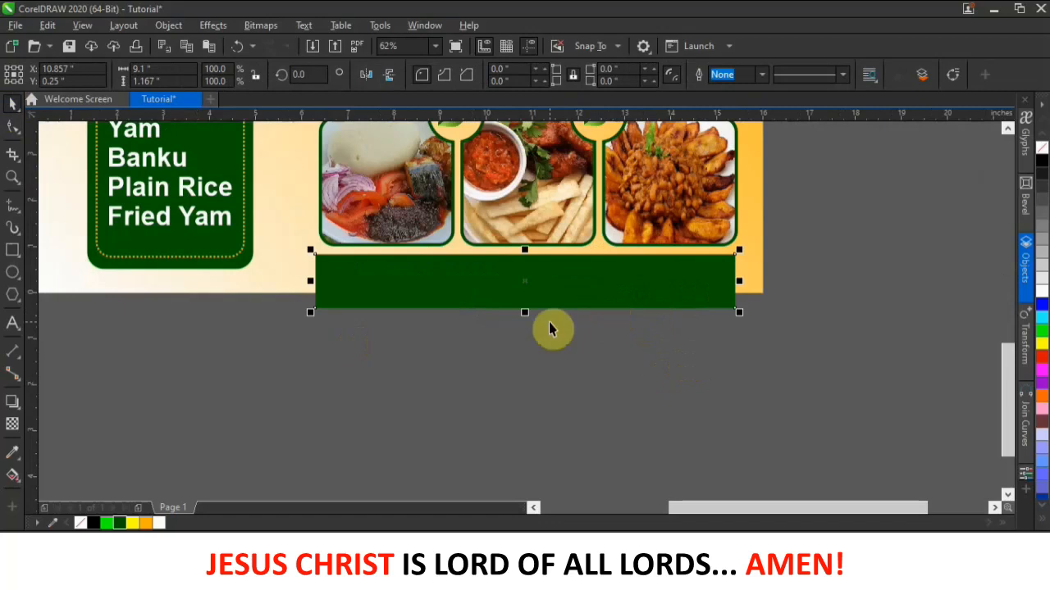
{"action": "left_click_drag", "start_coordinate": [524, 313], "coordinate": [524, 292]}
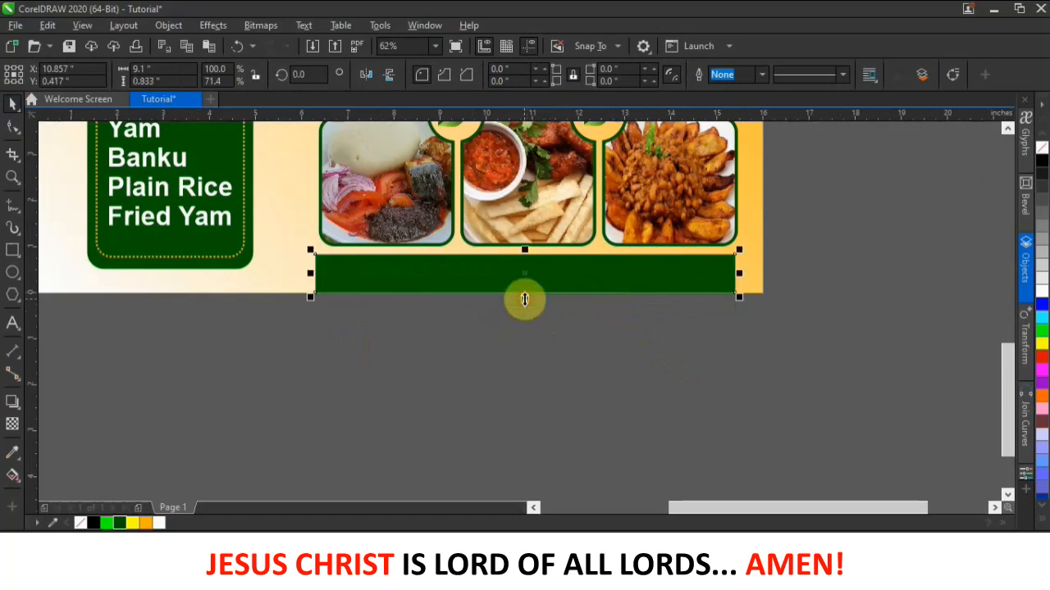
{"action": "left_click", "coordinate": [526, 330]}
{"action": "left_click", "coordinate": [585, 284]}
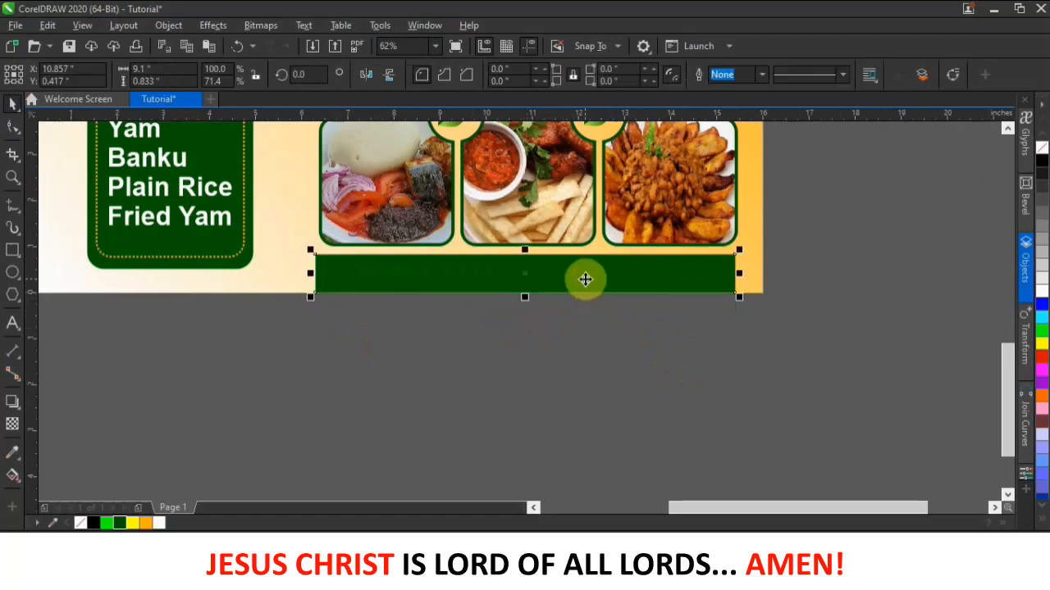
{"action": "key", "text": "Up"}
{"action": "key", "text": "Up"}
{"action": "key", "text": "Up"}
{"action": "key", "text": "Up"}
{"action": "key", "text": "Up"}
{"action": "key", "text": "Up"}
{"action": "key", "text": "Up"}
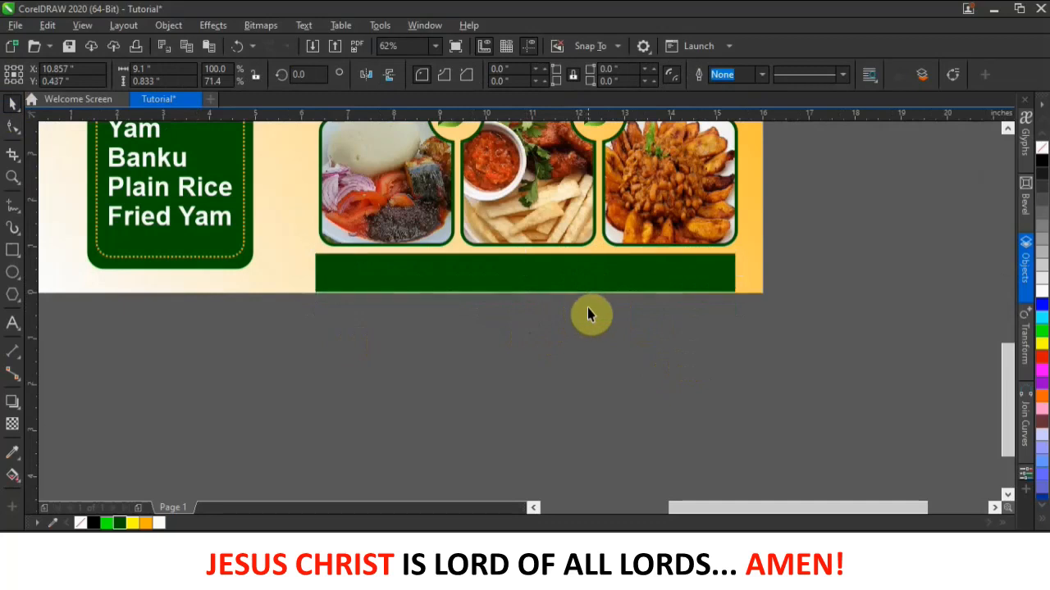
{"action": "left_click", "coordinate": [607, 367]}
{"action": "scroll", "coordinate": [625, 364], "scroll_direction": "down", "scroll_amount": 1}
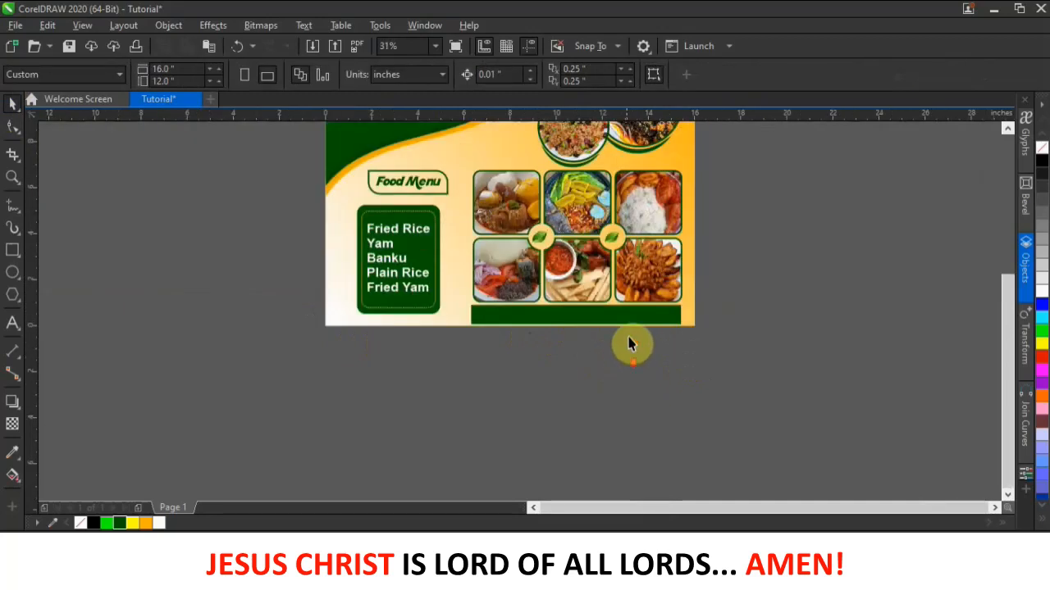
- Type the restaurant's phone number inside the green bar and enlarge it
{"action": "scroll", "coordinate": [641, 304], "scroll_direction": "up", "scroll_amount": 1}
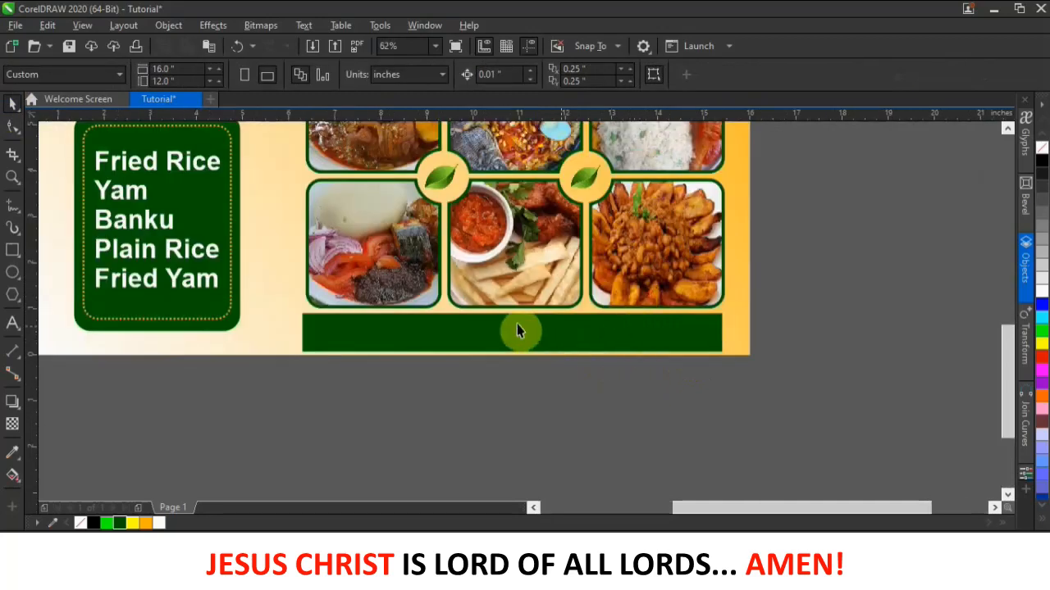
{"action": "left_click", "coordinate": [12, 323]}
{"action": "left_click", "coordinate": [457, 336]}
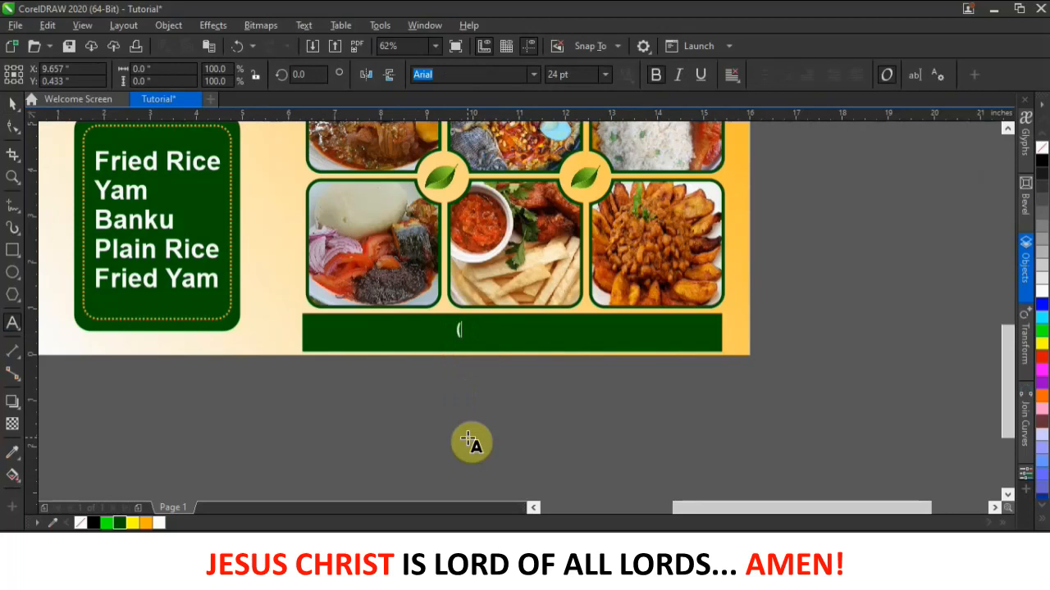
{"action": "left_click", "coordinate": [14, 104]}
{"action": "left_click_drag", "start_coordinate": [597, 345], "coordinate": [694, 353]}
- Centre the phone number on the green bottom bar
{"action": "left_click_drag", "start_coordinate": [447, 316], "coordinate": [424, 308]}
{"action": "left_click_drag", "start_coordinate": [474, 342], "coordinate": [481, 347]}
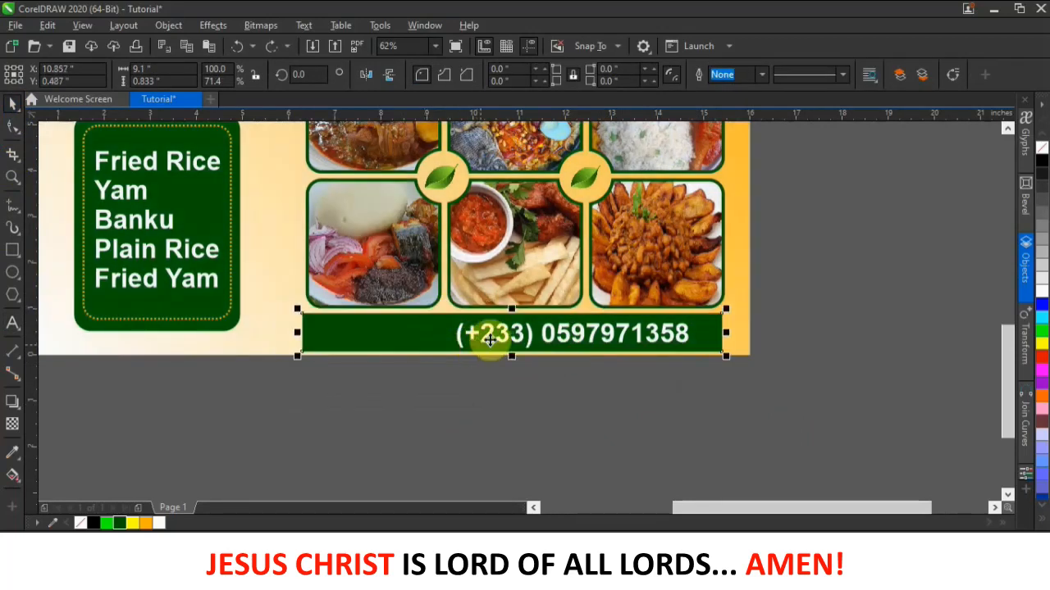
{"action": "left_click", "coordinate": [471, 336]}
{"action": "left_click_drag", "start_coordinate": [415, 318], "coordinate": [388, 323]}
{"action": "left_click", "coordinate": [495, 414]}
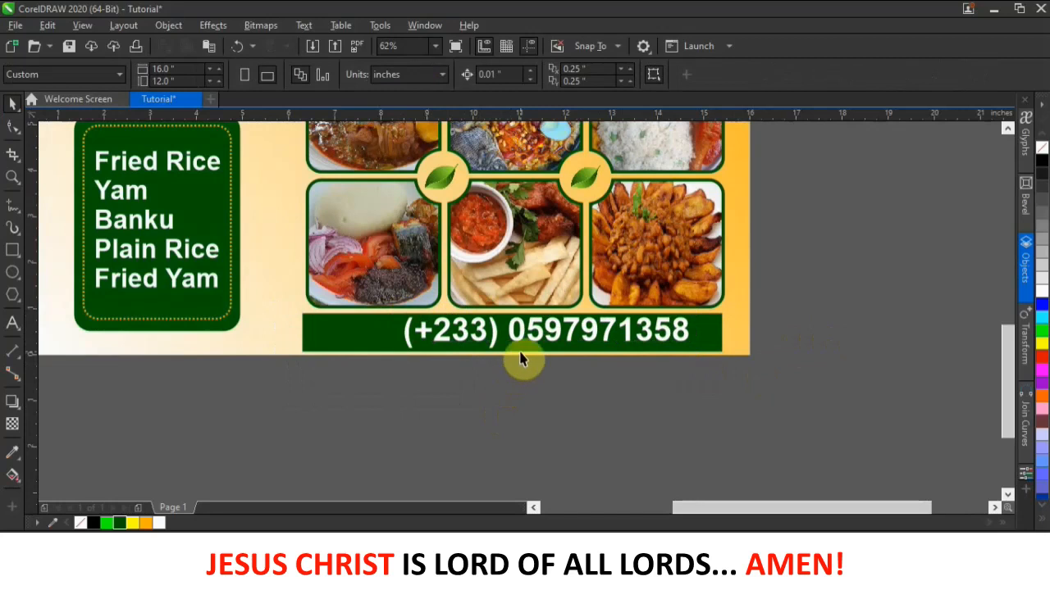
{"action": "left_click_drag", "start_coordinate": [533, 324], "coordinate": [513, 330]}
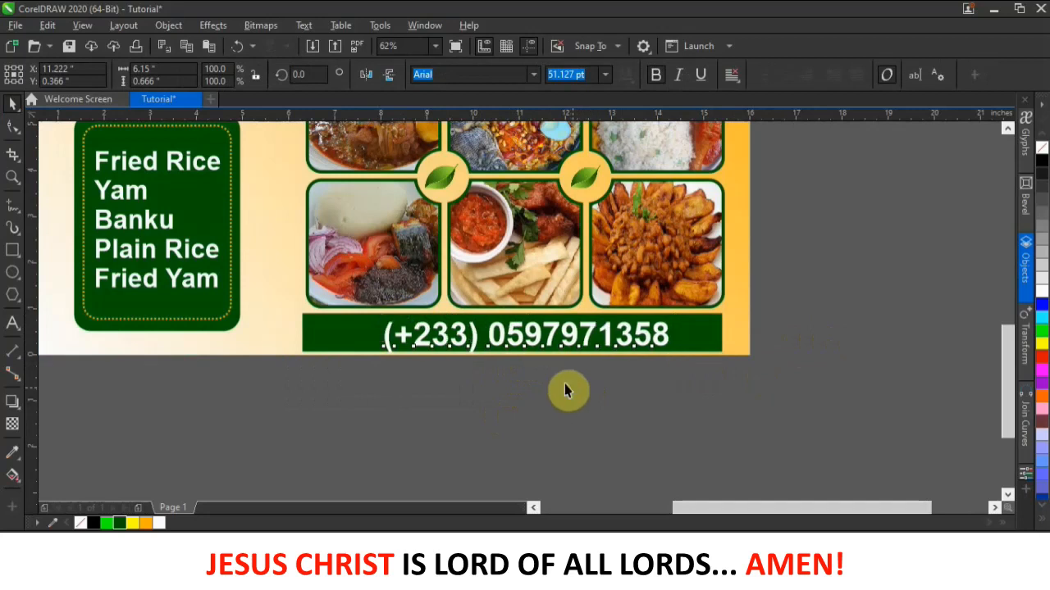
{"action": "left_click_drag", "start_coordinate": [536, 334], "coordinate": [526, 335]}
{"action": "key", "text": "Left"}
{"action": "key", "text": "Left"}
{"action": "key", "text": "Left"}
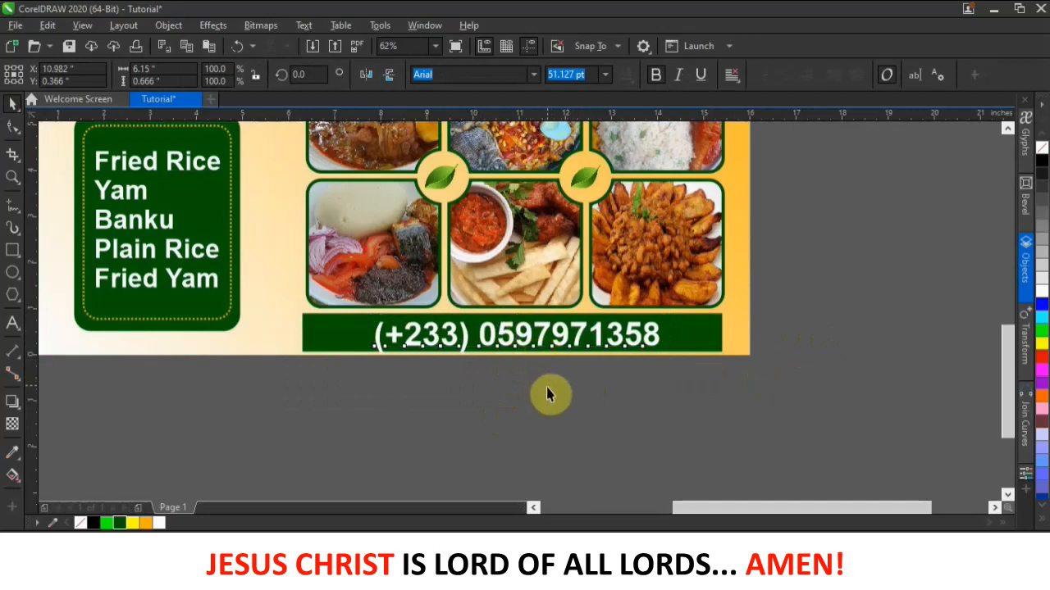
{"action": "scroll", "coordinate": [631, 288], "scroll_direction": "down", "scroll_amount": 6}
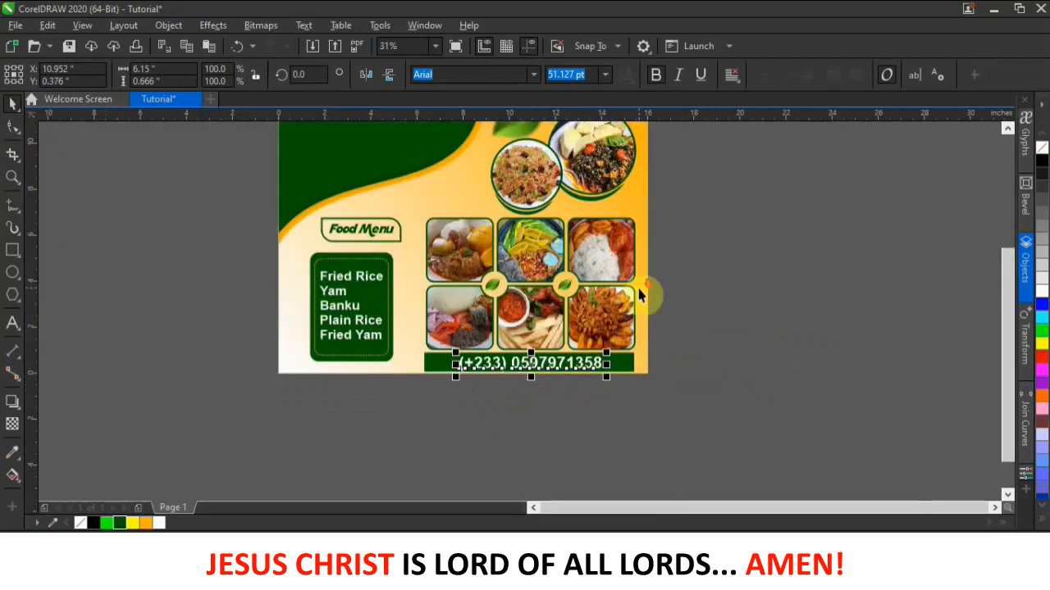
- Nudge the Food Menu title three steps to the left
{"action": "scroll", "coordinate": [631, 282], "scroll_direction": "up", "scroll_amount": 2}
{"action": "left_click", "coordinate": [700, 237]}
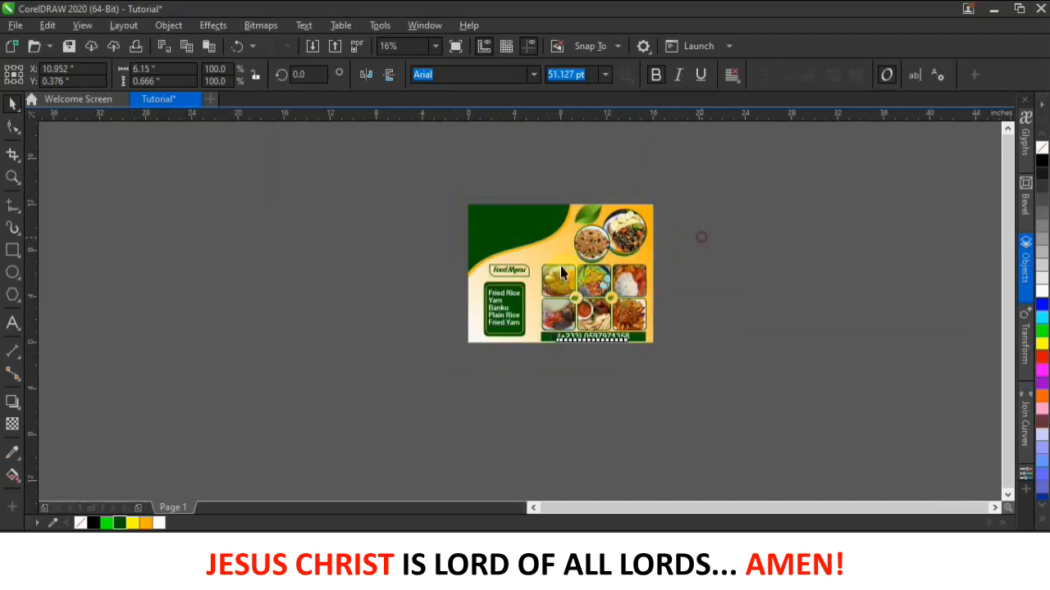
{"action": "scroll", "coordinate": [497, 276], "scroll_direction": "up", "scroll_amount": 2}
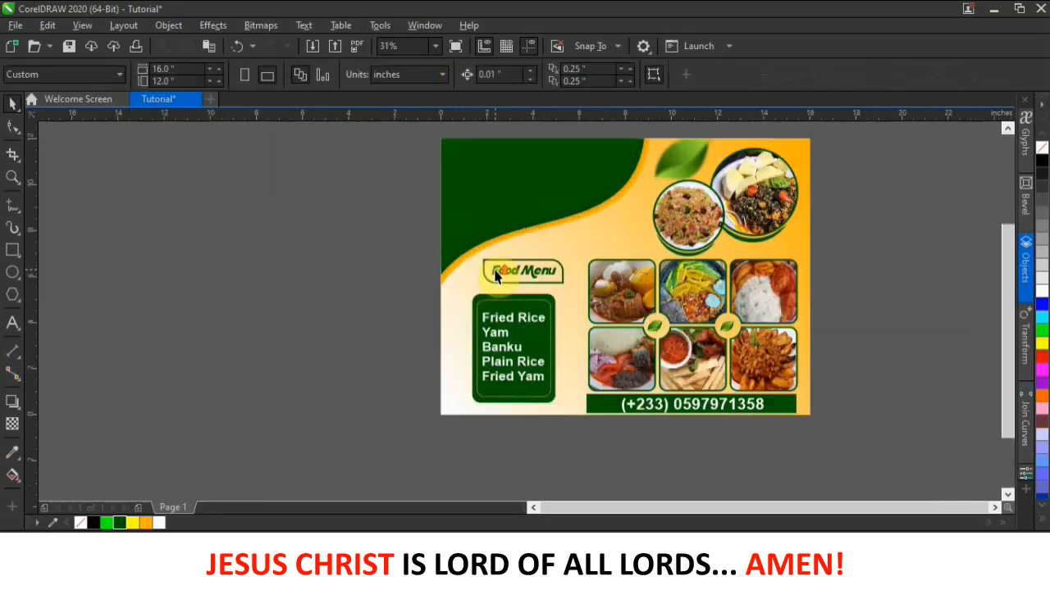
{"action": "left_click_drag", "start_coordinate": [392, 251], "coordinate": [581, 290]}
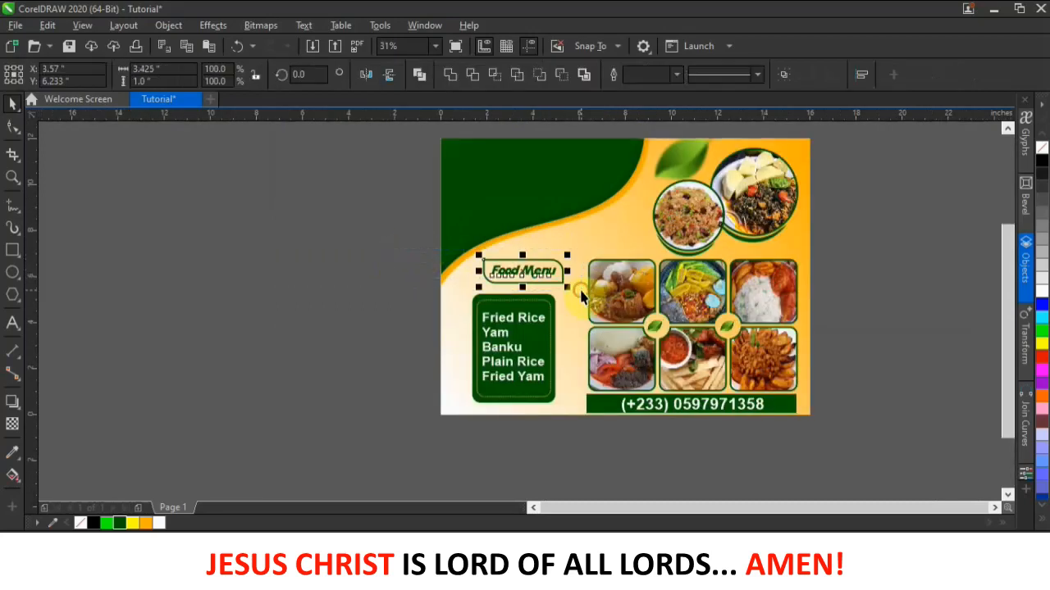
{"action": "key", "text": "Left"}
{"action": "key", "text": "Left"}
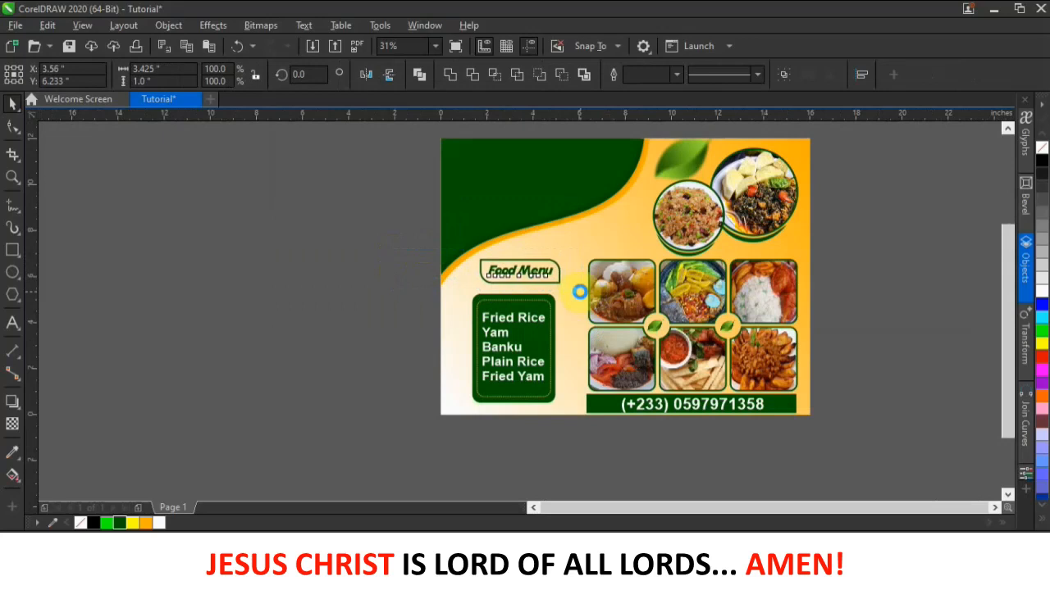
{"action": "key", "text": "Left"}
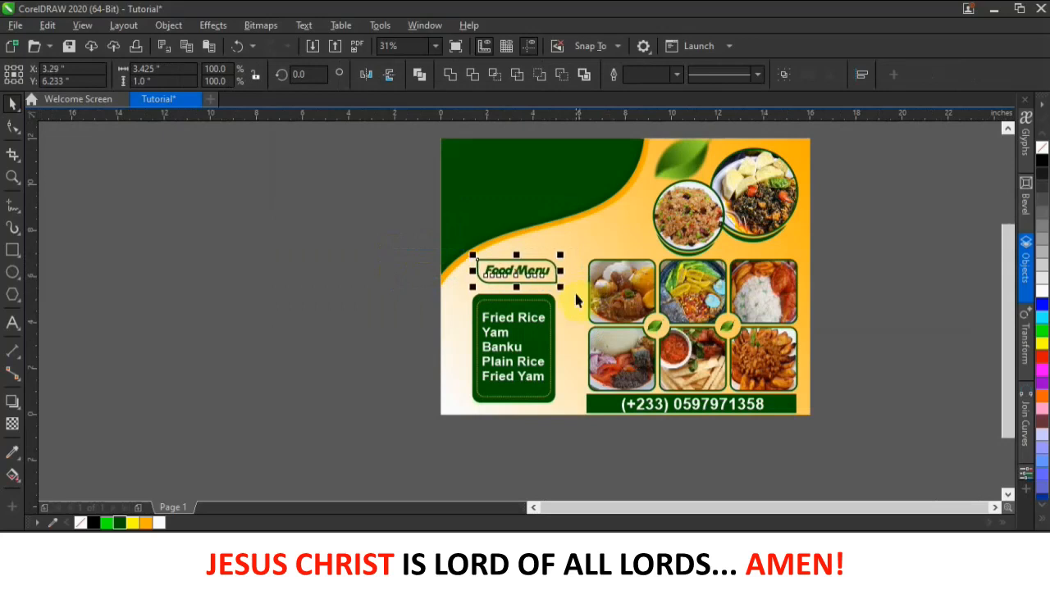
{"action": "key", "text": "Left"}
{"action": "key", "text": "Left"}
- Start a new text entry just above the flyer page
{"action": "scroll", "coordinate": [674, 257], "scroll_direction": "down", "scroll_amount": 2}
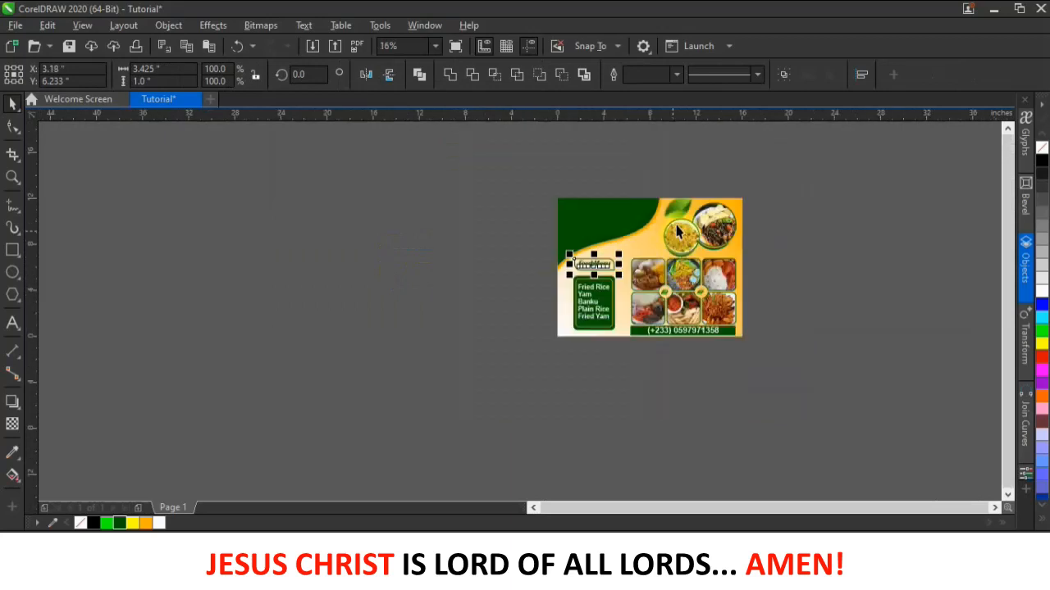
{"action": "scroll", "coordinate": [568, 322], "scroll_direction": "up", "scroll_amount": 4}
{"action": "scroll", "coordinate": [567, 321], "scroll_direction": "down", "scroll_amount": 2}
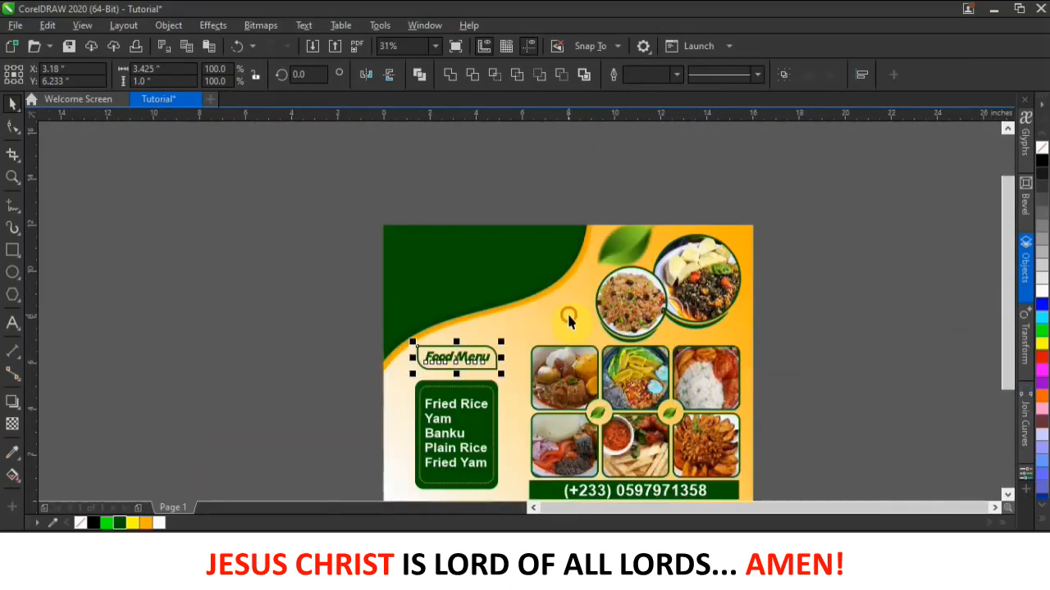
{"action": "left_click", "coordinate": [568, 318]}
{"action": "left_click", "coordinate": [473, 181]}
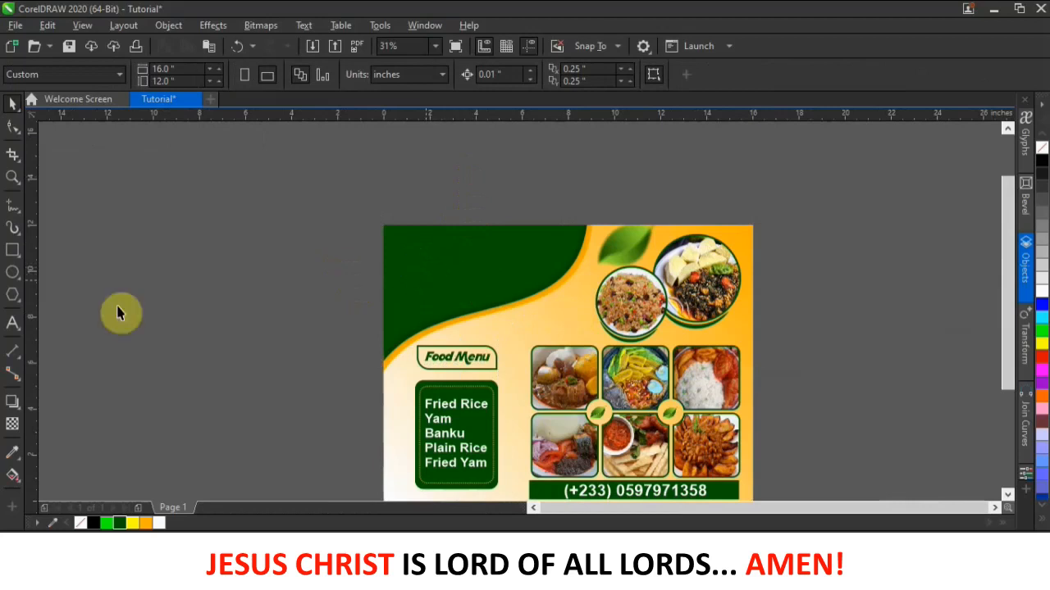
{"action": "left_click", "coordinate": [13, 322]}
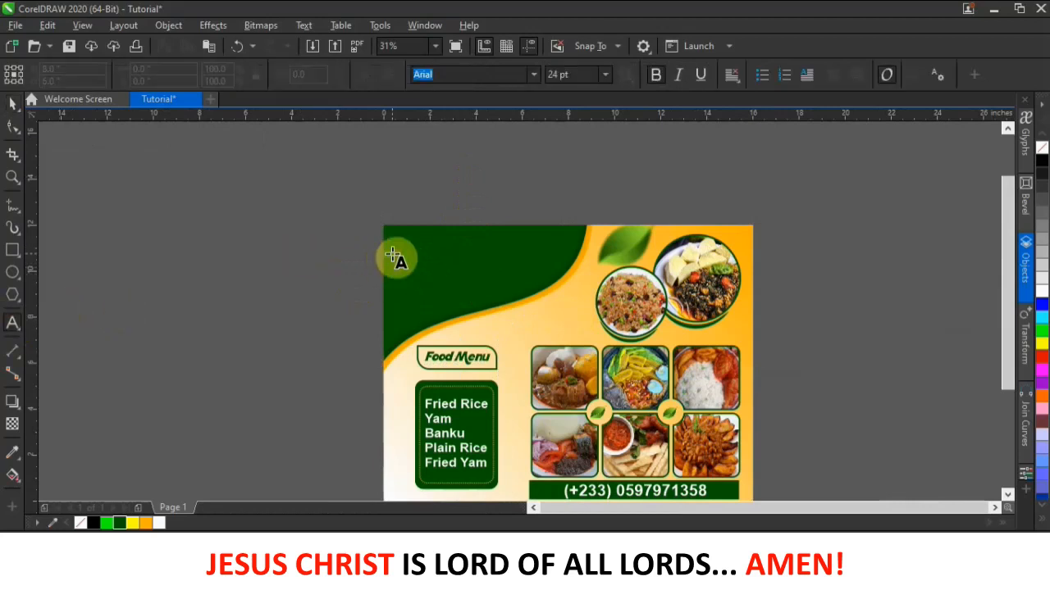
{"action": "left_click", "coordinate": [394, 212]}
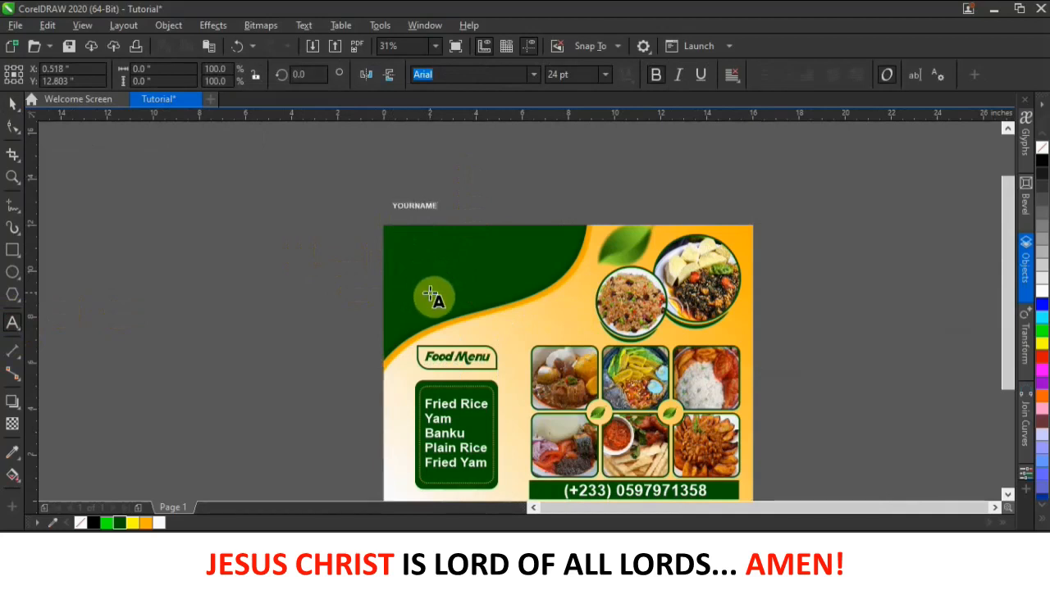
- Enlarge YOURNAME to about 82.6 pt and open the background's PowerClip contents for editing
{"action": "left_click", "coordinate": [13, 104]}
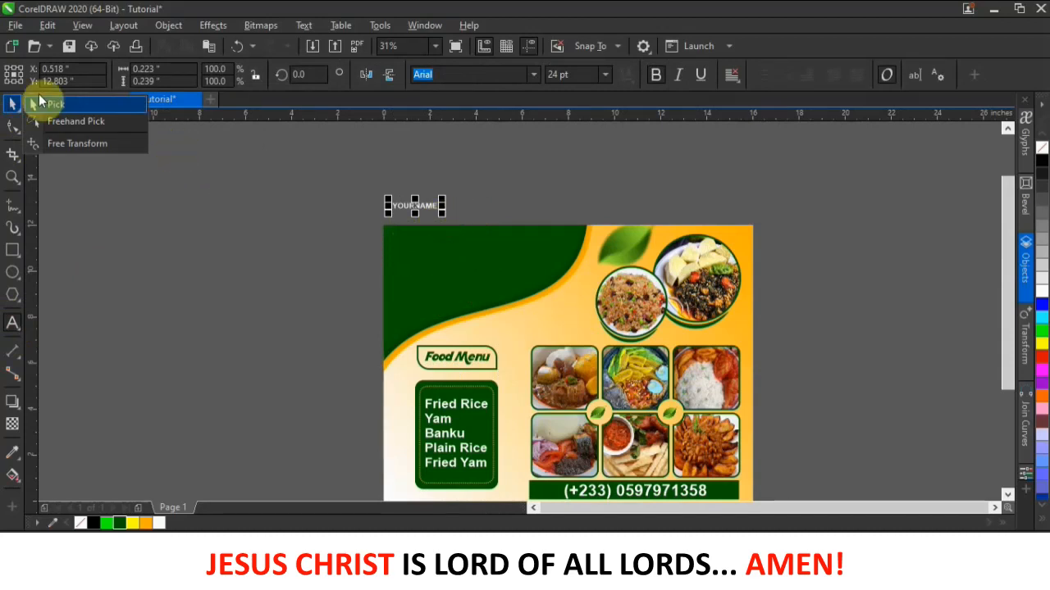
{"action": "left_click_drag", "start_coordinate": [443, 212], "coordinate": [514, 246]}
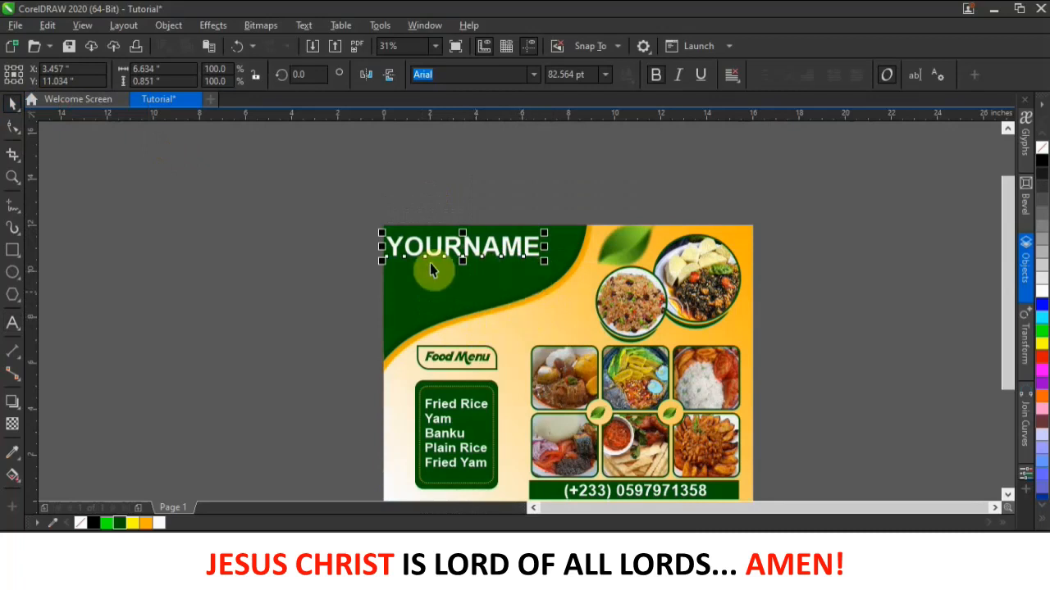
{"action": "double_click", "coordinate": [546, 292]}
{"action": "left_click_drag", "start_coordinate": [295, 179], "coordinate": [677, 361]}
{"action": "left_click", "coordinate": [274, 222]}
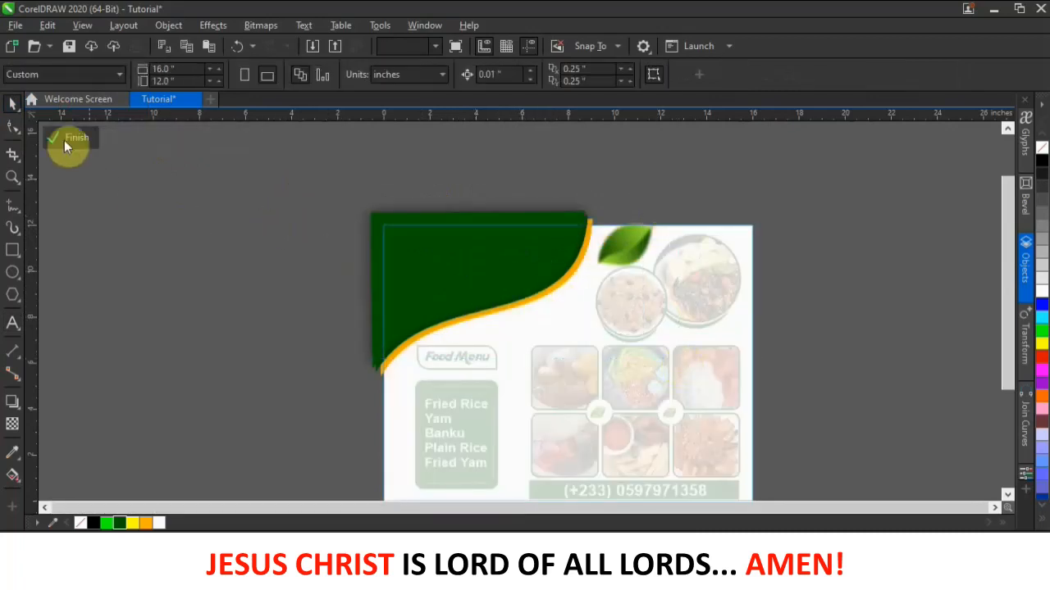
- Scale the background's green wave to 105.3%, lower it slightly, and finish PowerClip editing
{"action": "left_click", "coordinate": [152, 232]}
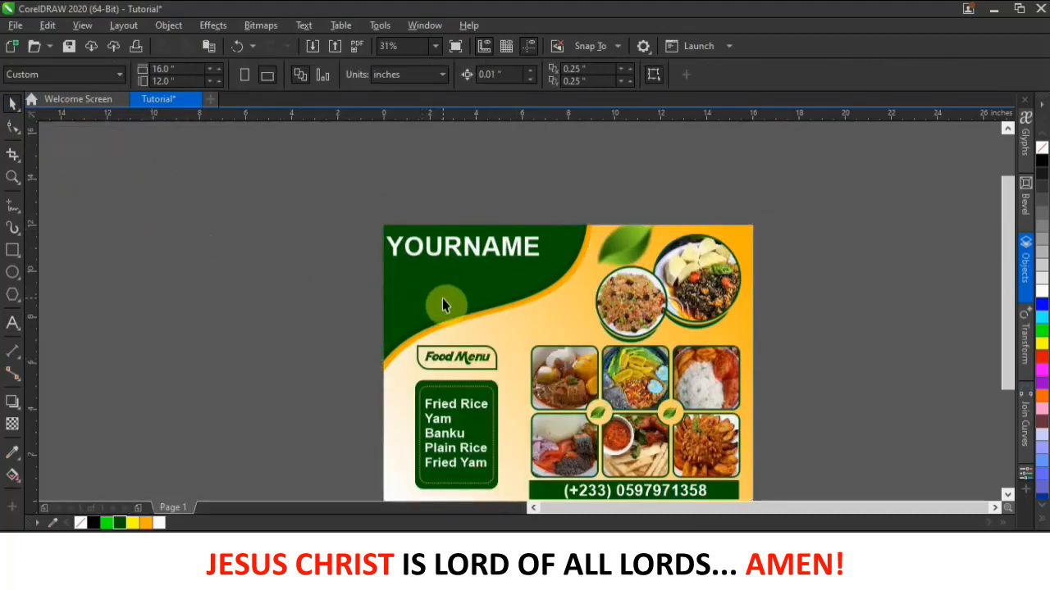
{"action": "double_click", "coordinate": [495, 283]}
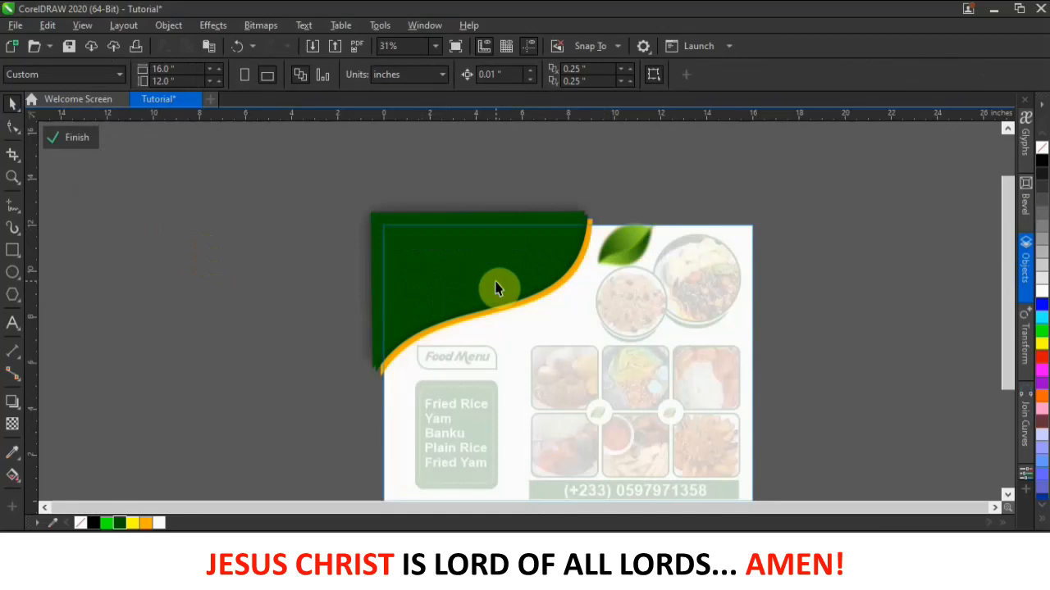
{"action": "left_click_drag", "start_coordinate": [286, 192], "coordinate": [593, 322]}
{"action": "left_click_drag", "start_coordinate": [628, 402], "coordinate": [629, 399]}
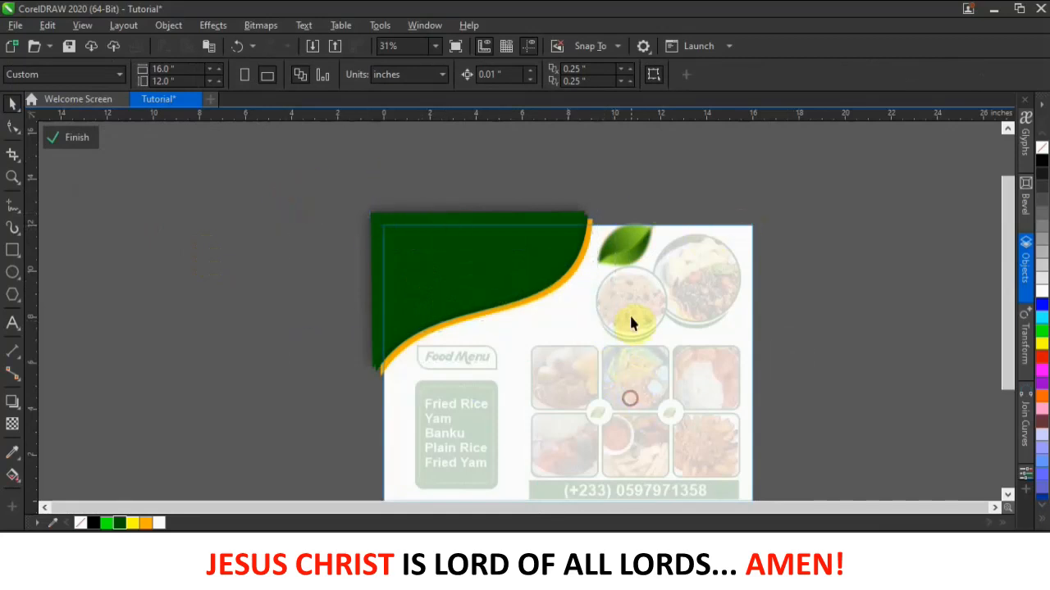
{"action": "left_click", "coordinate": [539, 259]}
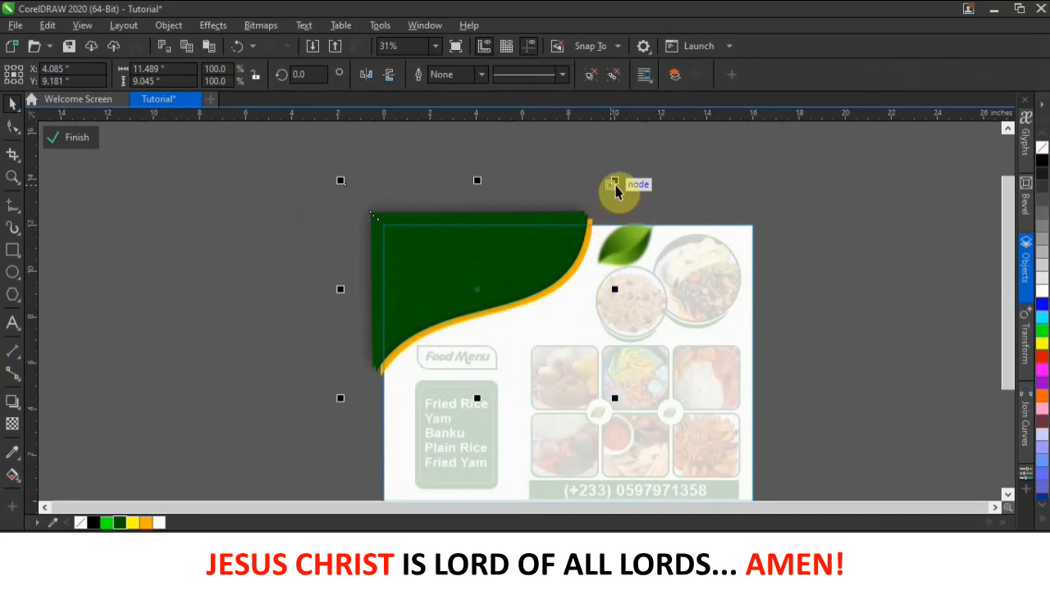
{"action": "left_click_drag", "start_coordinate": [614, 181], "coordinate": [648, 173]}
{"action": "left_click_drag", "start_coordinate": [556, 263], "coordinate": [554, 269]}
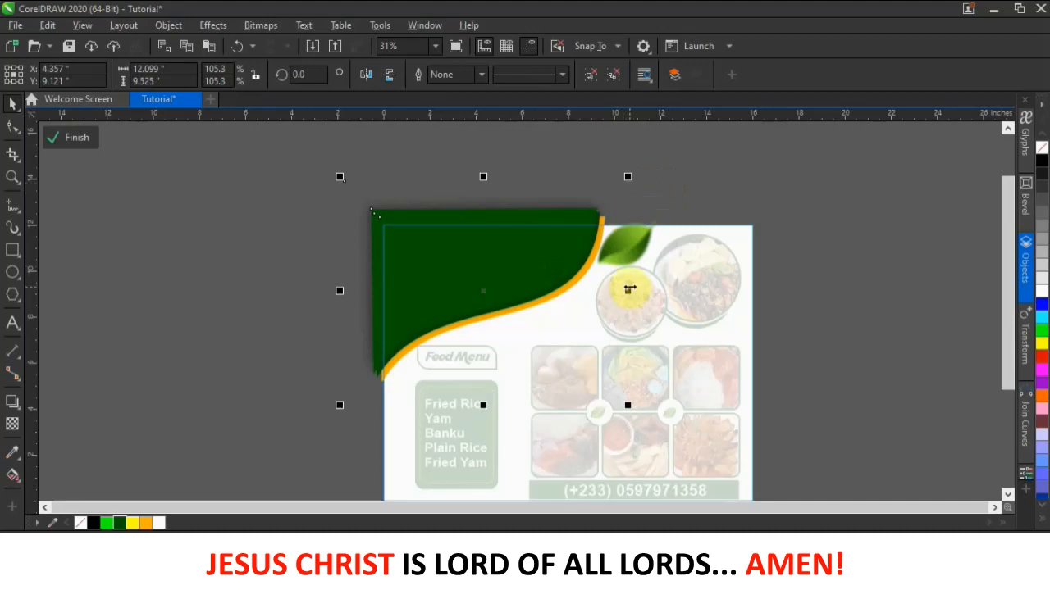
{"action": "left_click", "coordinate": [82, 141]}
{"action": "left_click", "coordinate": [214, 294]}
{"action": "scroll", "coordinate": [497, 295], "scroll_direction": "down", "scroll_amount": 1}
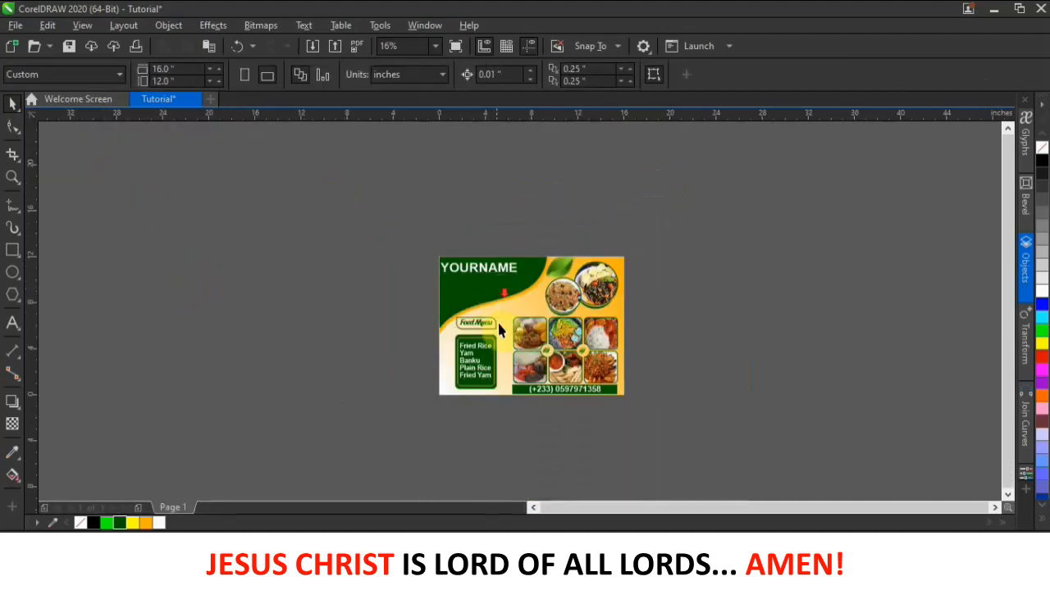
- Move the Food Menu label slightly to the right
{"action": "scroll", "coordinate": [500, 337], "scroll_direction": "up", "scroll_amount": 1}
{"action": "left_click_drag", "start_coordinate": [356, 284], "coordinate": [475, 322]}
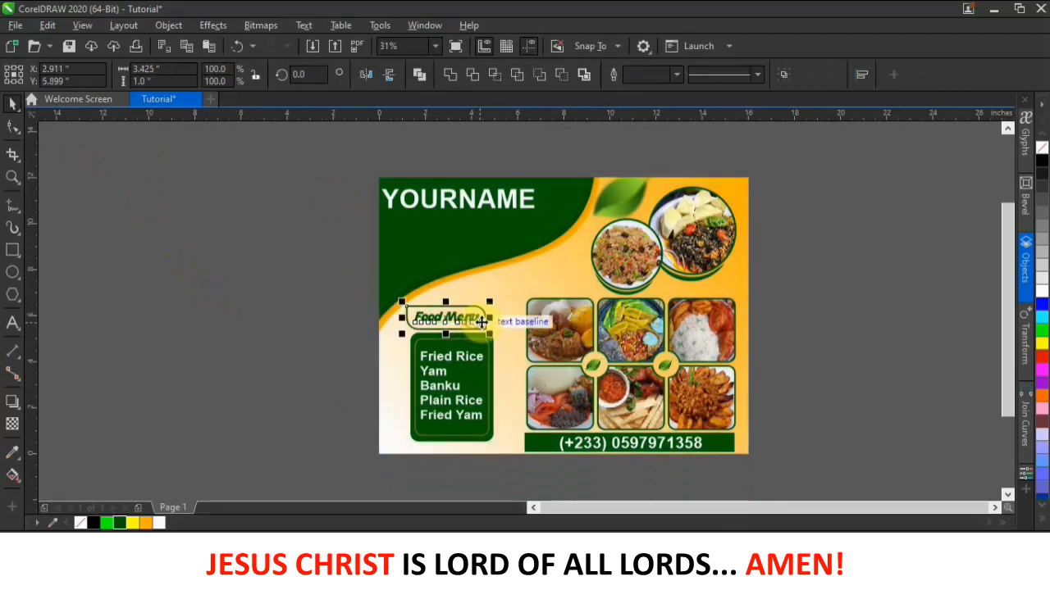
{"action": "scroll", "coordinate": [475, 322], "scroll_direction": "up", "scroll_amount": 2}
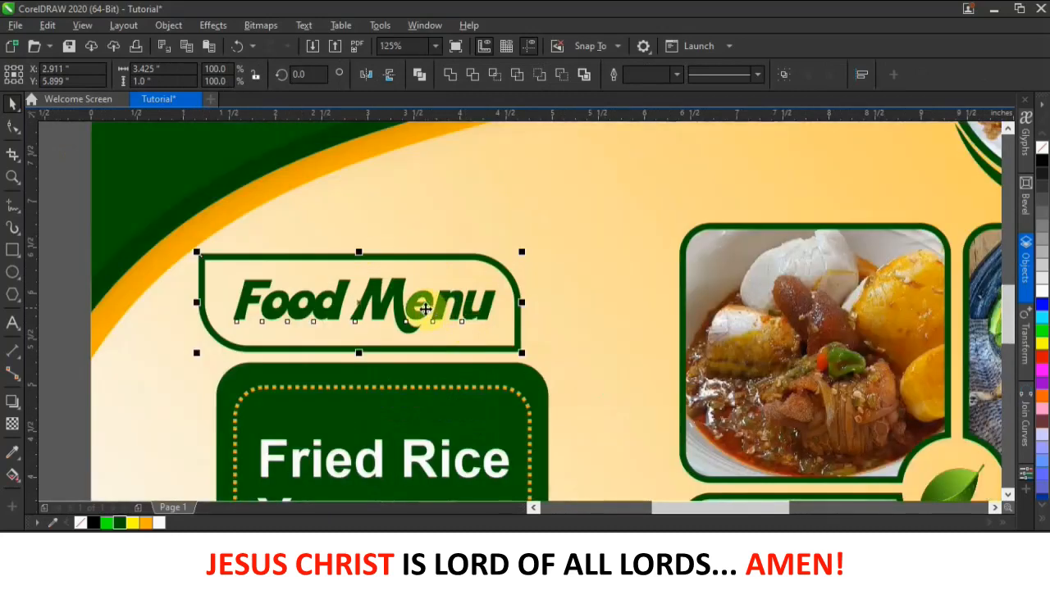
{"action": "left_click_drag", "start_coordinate": [416, 310], "coordinate": [446, 314]}
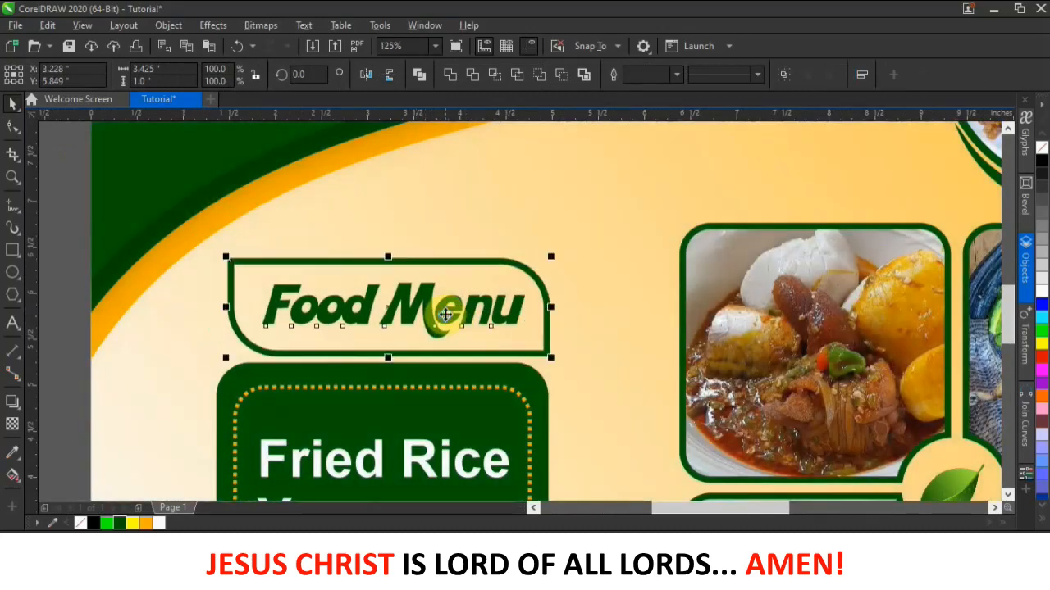
{"action": "left_click", "coordinate": [55, 213]}
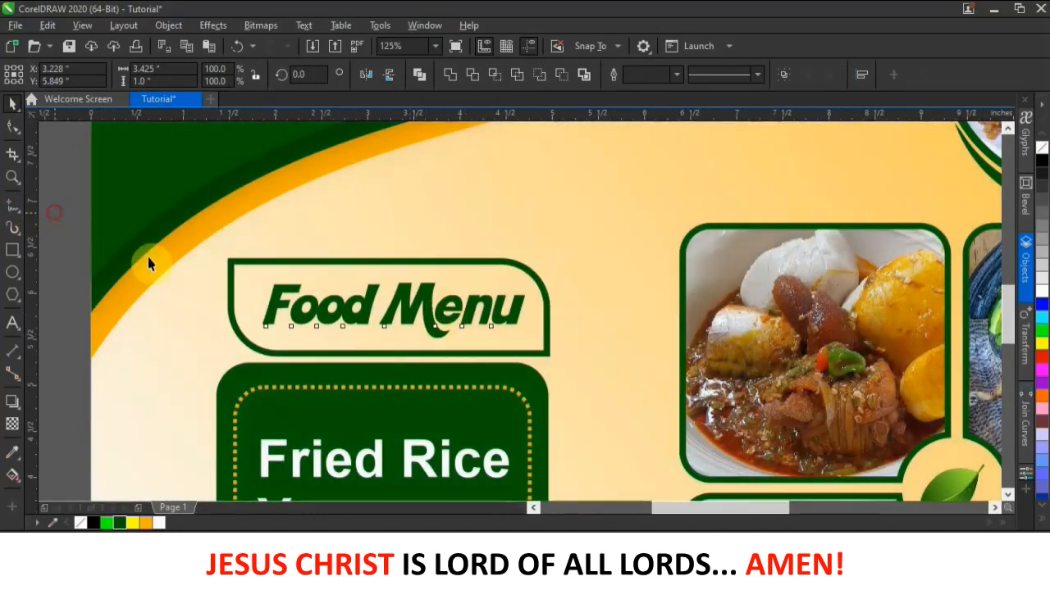
- Mirror the Food Menu frame so its rounded corners face the other way
{"action": "scroll", "coordinate": [369, 288], "scroll_direction": "down", "scroll_amount": 1}
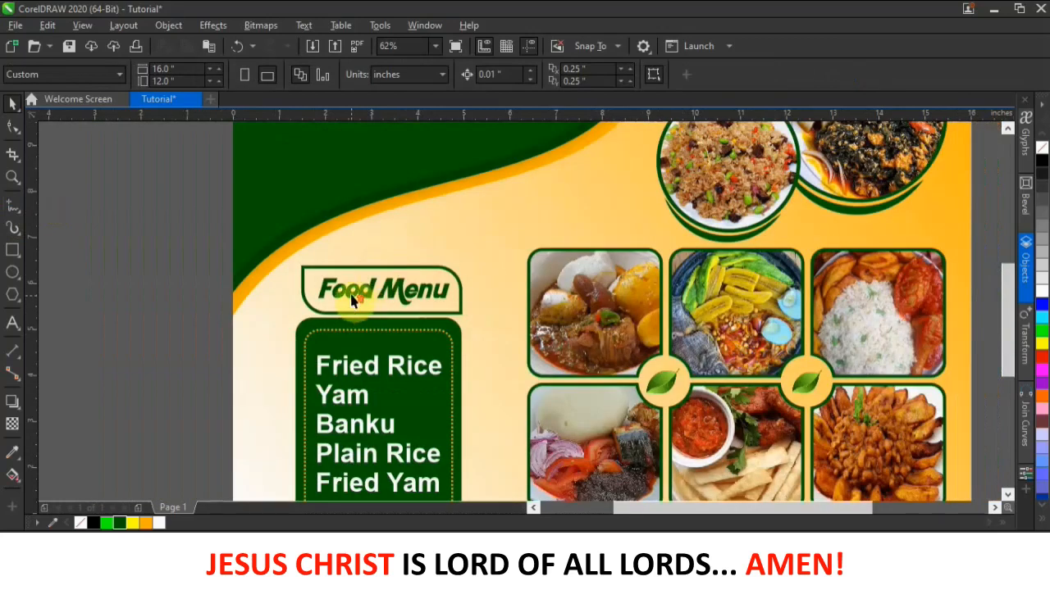
{"action": "scroll", "coordinate": [352, 313], "scroll_direction": "up", "scroll_amount": 1}
{"action": "left_click", "coordinate": [338, 337]}
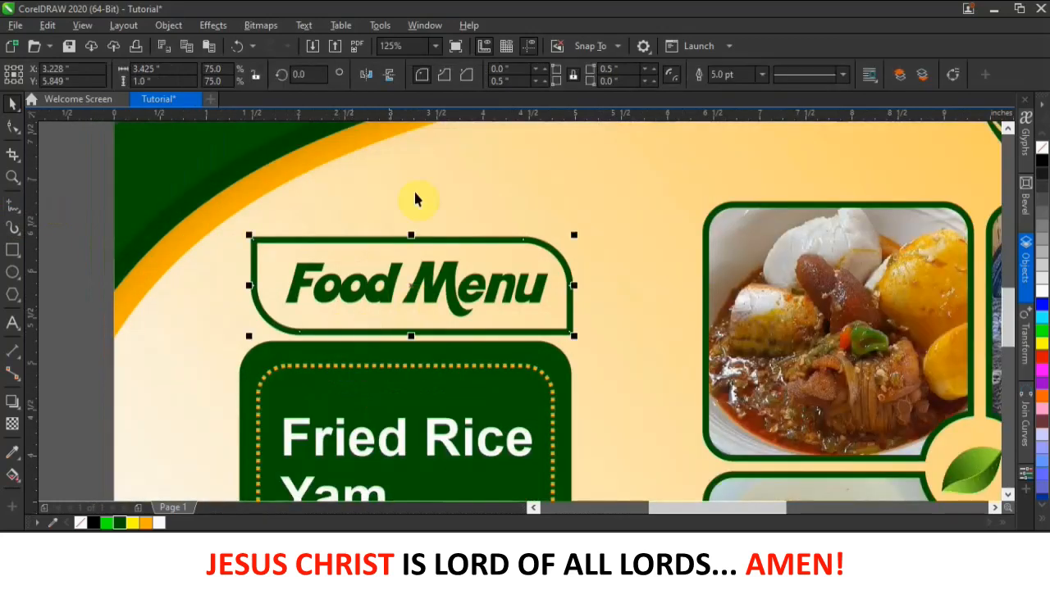
{"action": "left_click", "coordinate": [365, 75]}
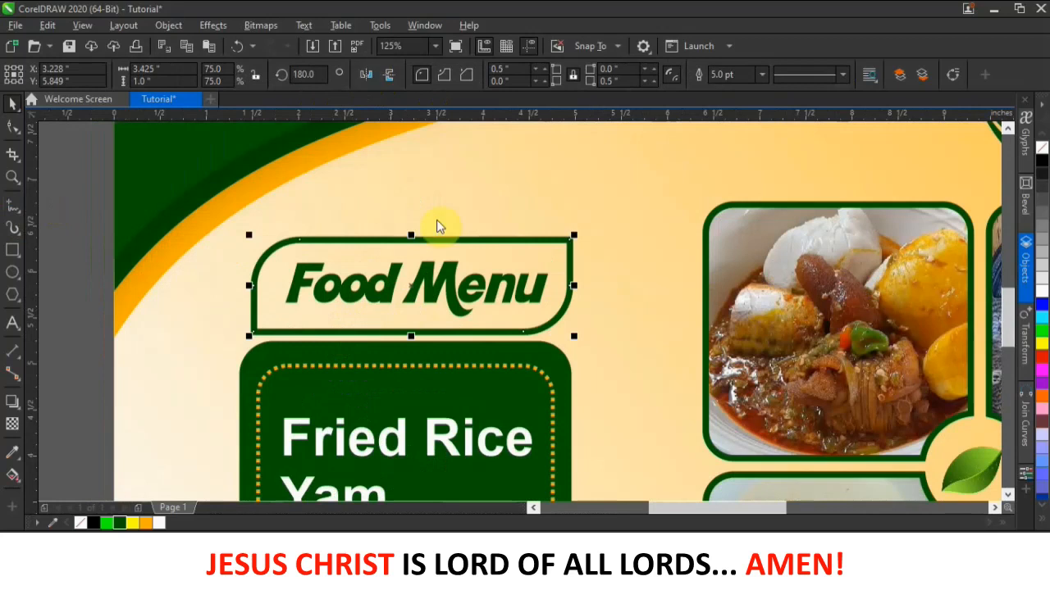
{"action": "scroll", "coordinate": [468, 275], "scroll_direction": "down", "scroll_amount": 1}
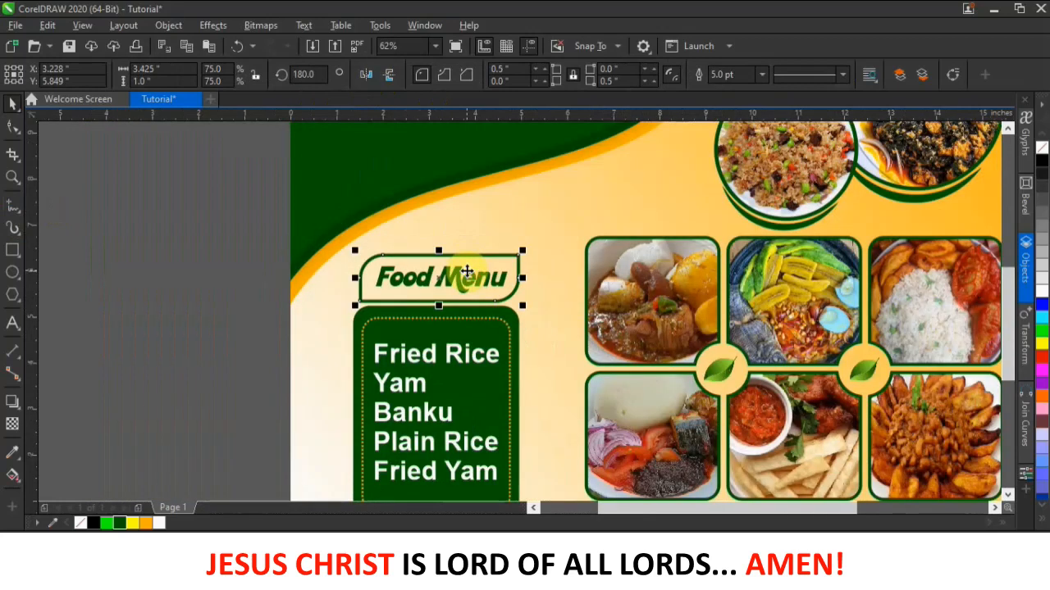
{"action": "left_click", "coordinate": [232, 258]}
{"action": "scroll", "coordinate": [422, 273], "scroll_direction": "down", "scroll_amount": 2}
{"action": "scroll", "coordinate": [443, 205], "scroll_direction": "up", "scroll_amount": 2}
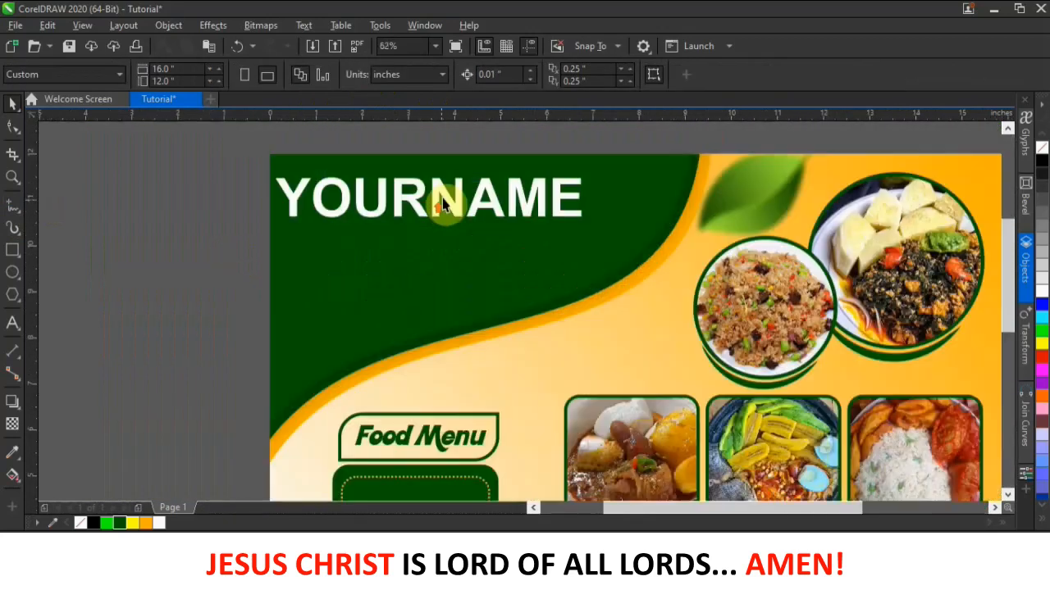
- Nudge YOURNAME slightly right and try Kool Beans before switching it to Raleway Black
{"action": "left_click", "coordinate": [447, 203]}
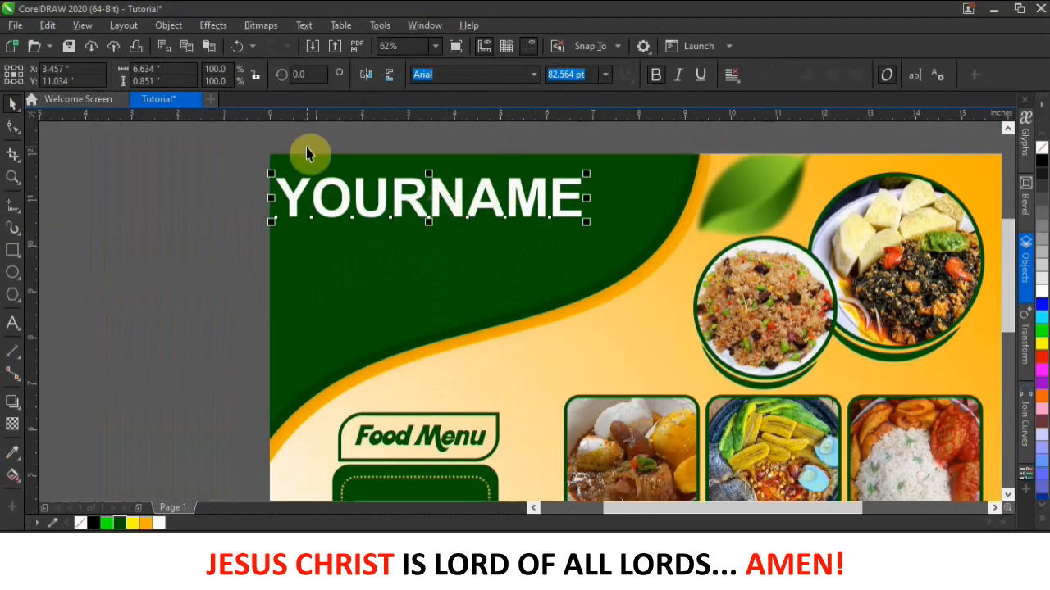
{"action": "left_click_drag", "start_coordinate": [461, 190], "coordinate": [469, 187]}
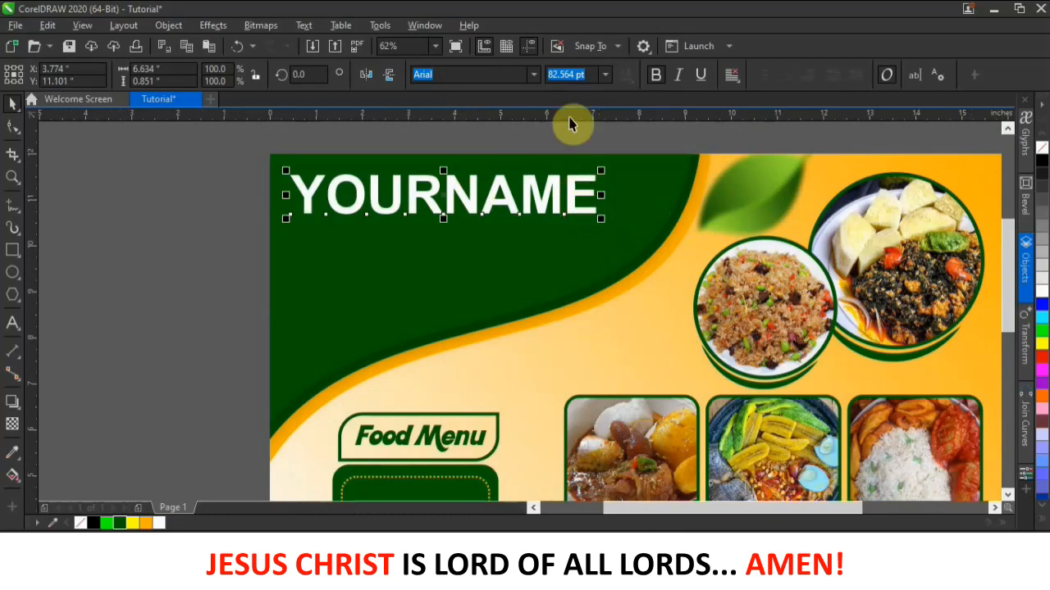
{"action": "left_click", "coordinate": [534, 74]}
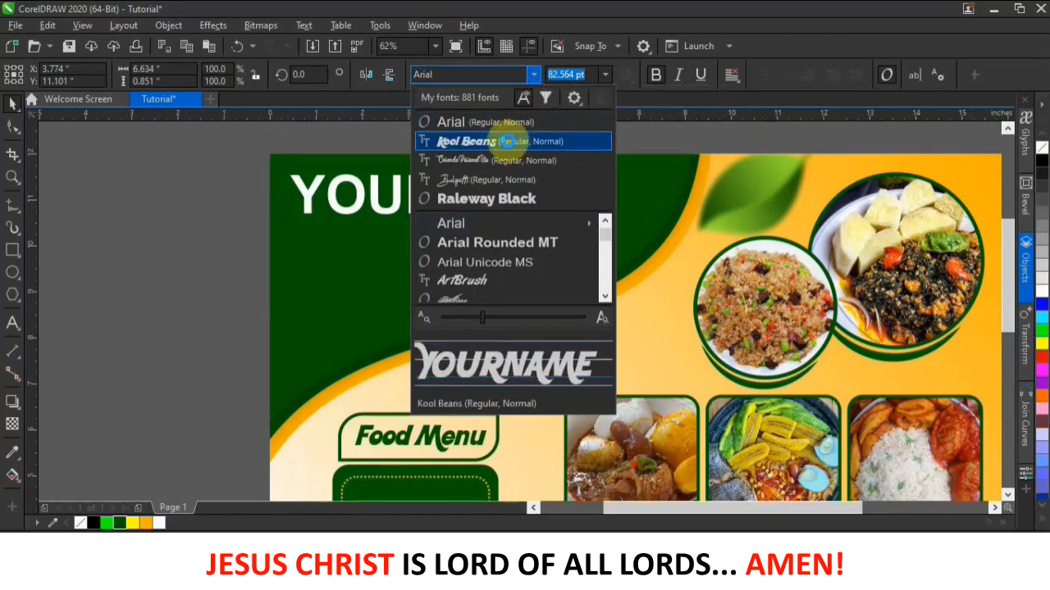
{"action": "left_click", "coordinate": [508, 141]}
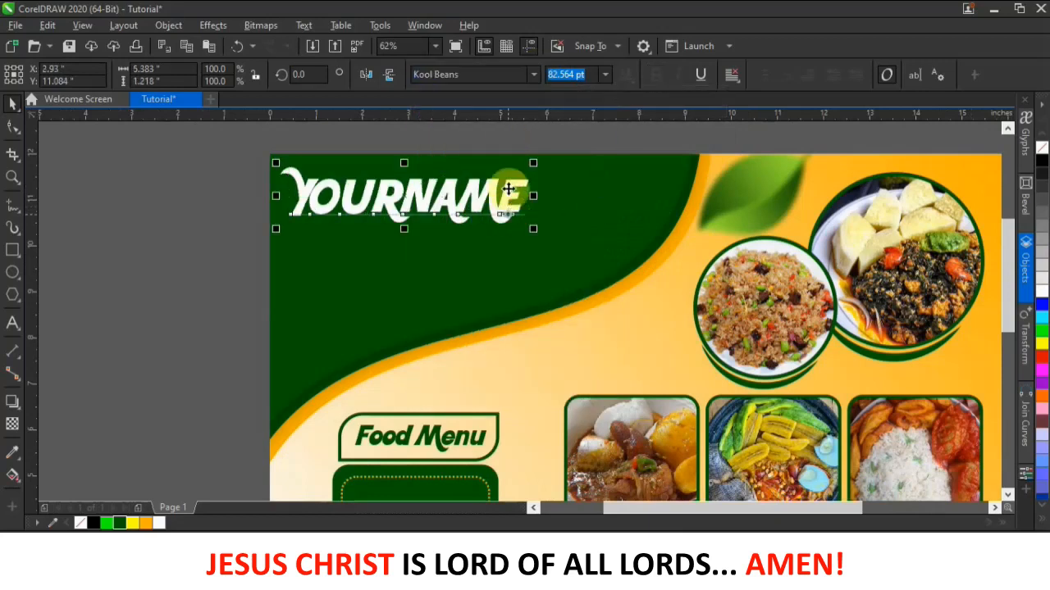
{"action": "left_click", "coordinate": [534, 73]}
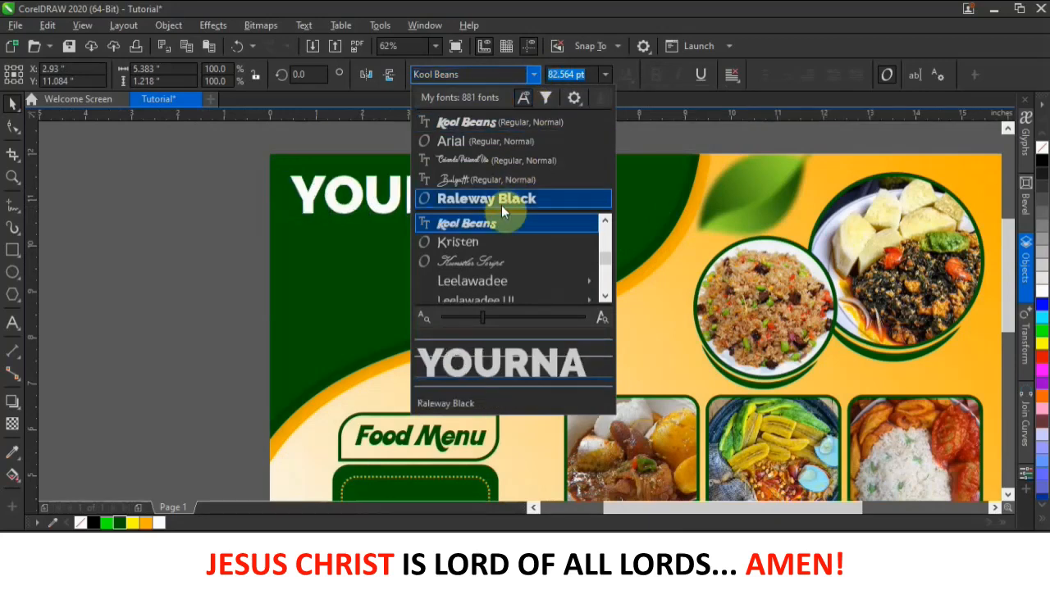
{"action": "left_click", "coordinate": [503, 202]}
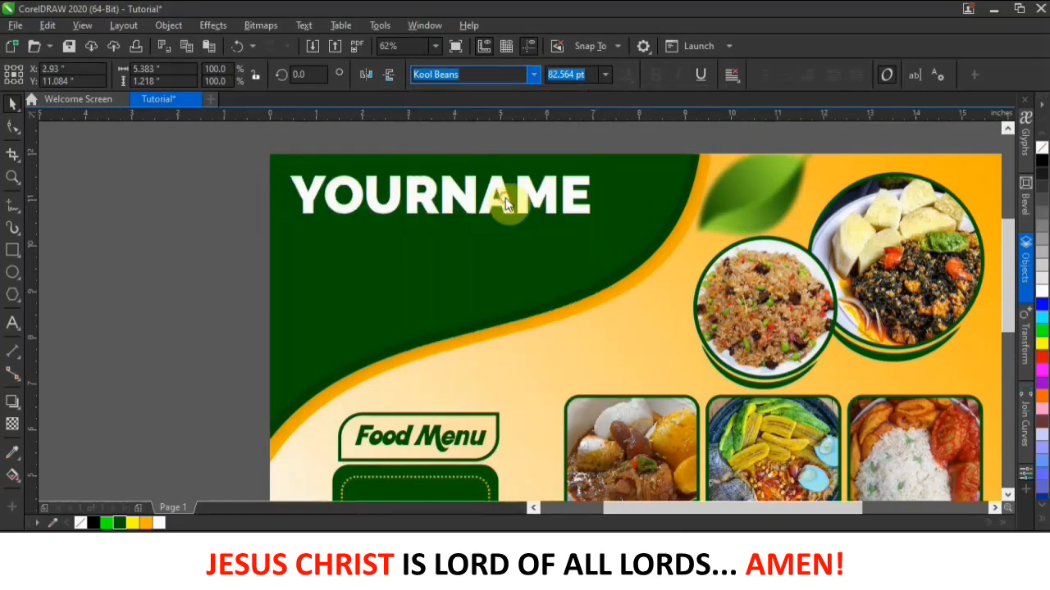
- Browse further through the font list, then dismiss it and keep Raleway Black
{"action": "left_click", "coordinate": [533, 74]}
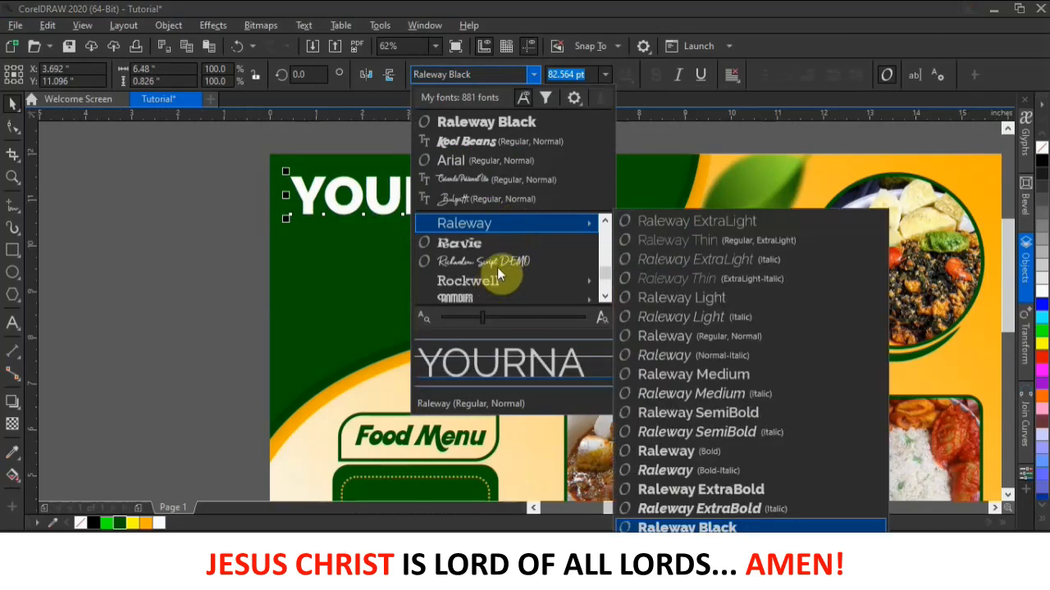
{"action": "scroll", "coordinate": [493, 269], "scroll_direction": "down", "scroll_amount": 3}
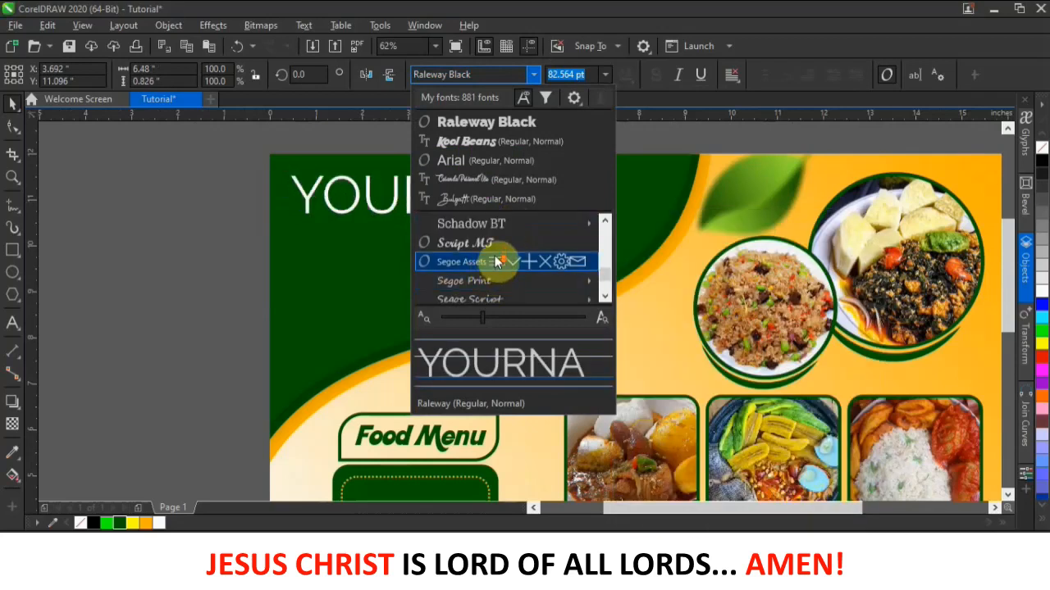
{"action": "scroll", "coordinate": [524, 271], "scroll_direction": "down", "scroll_amount": 1}
{"action": "scroll", "coordinate": [545, 276], "scroll_direction": "down", "scroll_amount": 10}
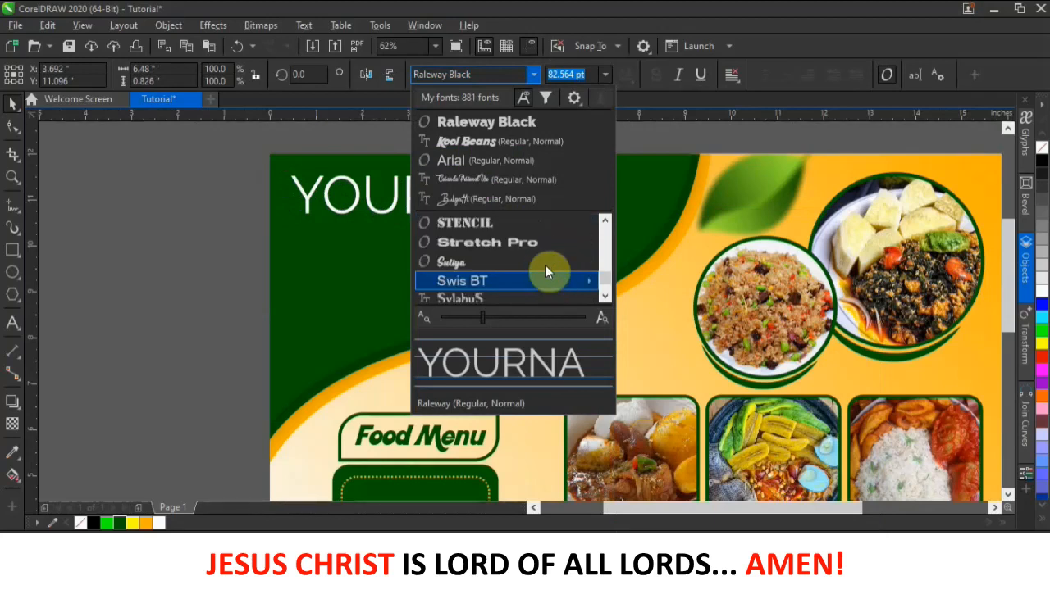
{"action": "scroll", "coordinate": [533, 246], "scroll_direction": "down", "scroll_amount": 4}
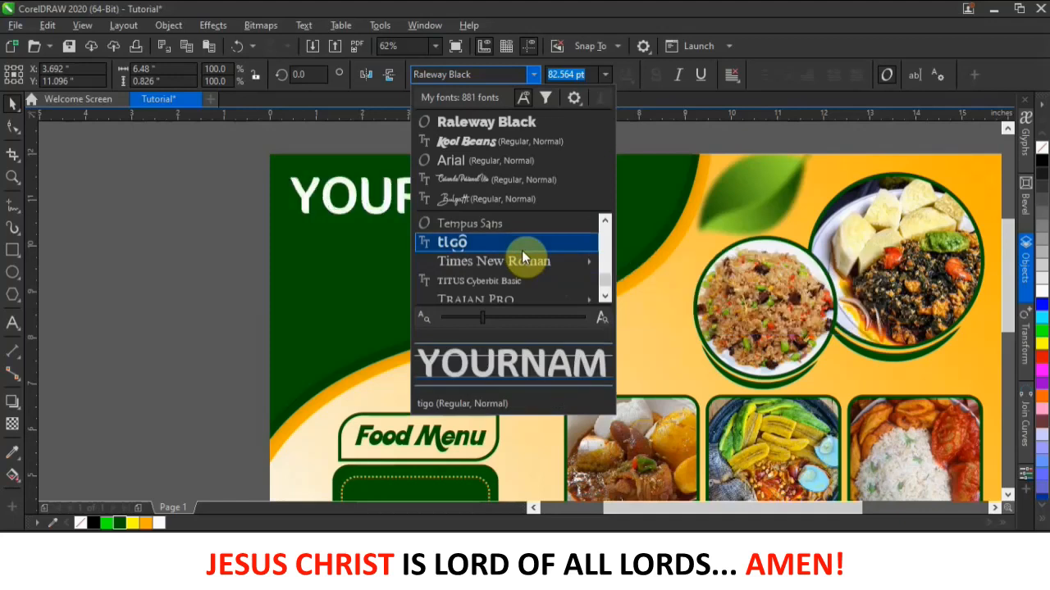
{"action": "scroll", "coordinate": [522, 250], "scroll_direction": "down", "scroll_amount": 1}
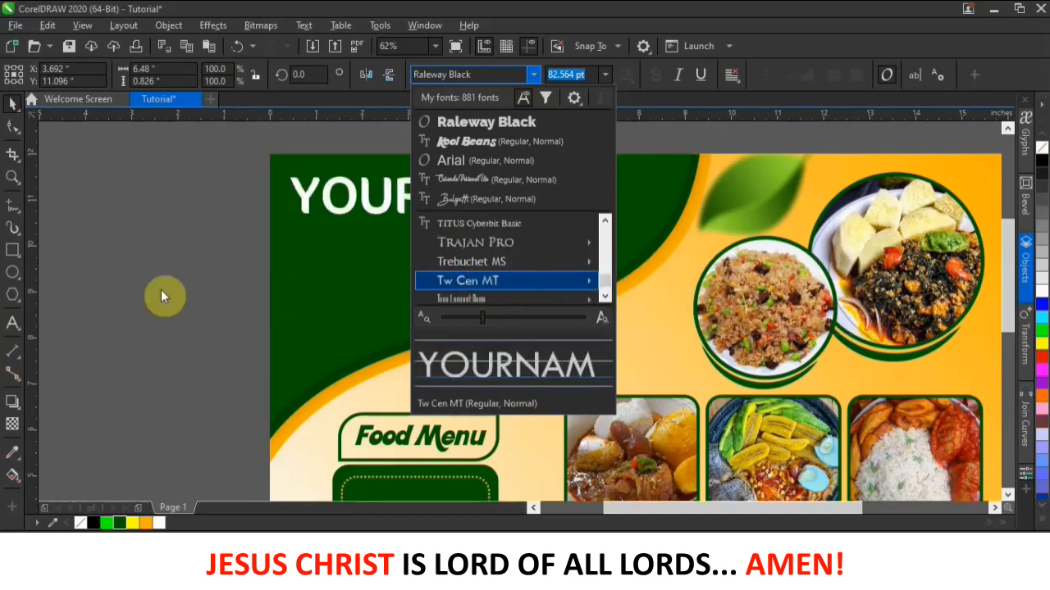
{"action": "key", "text": "Escape"}
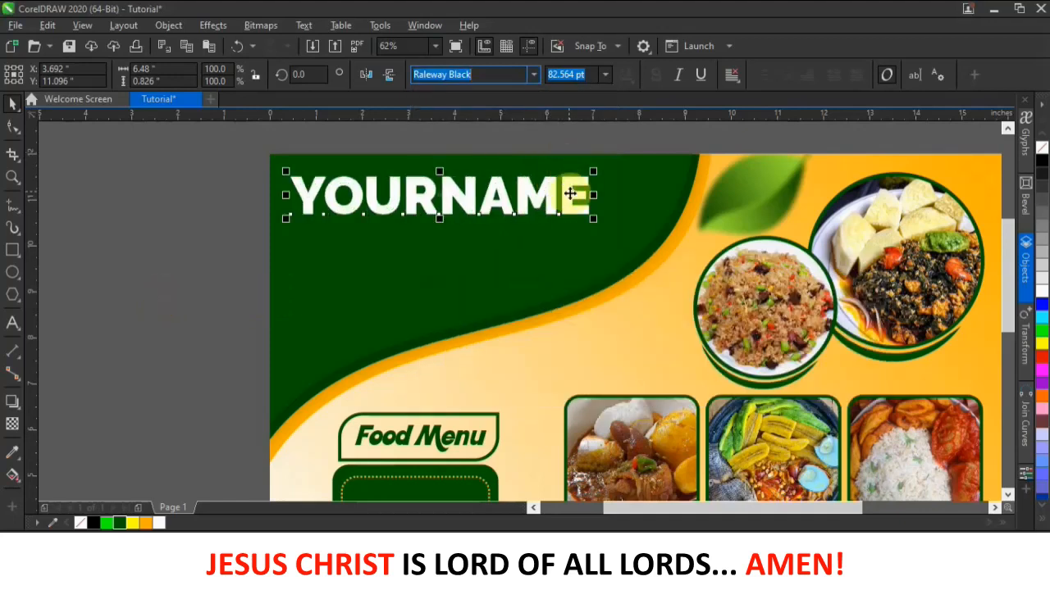
- Enlarge YOURNAME slightly to 85.013 pt and move it a little lower on the green wave
{"action": "left_click_drag", "start_coordinate": [594, 219], "coordinate": [604, 225]}
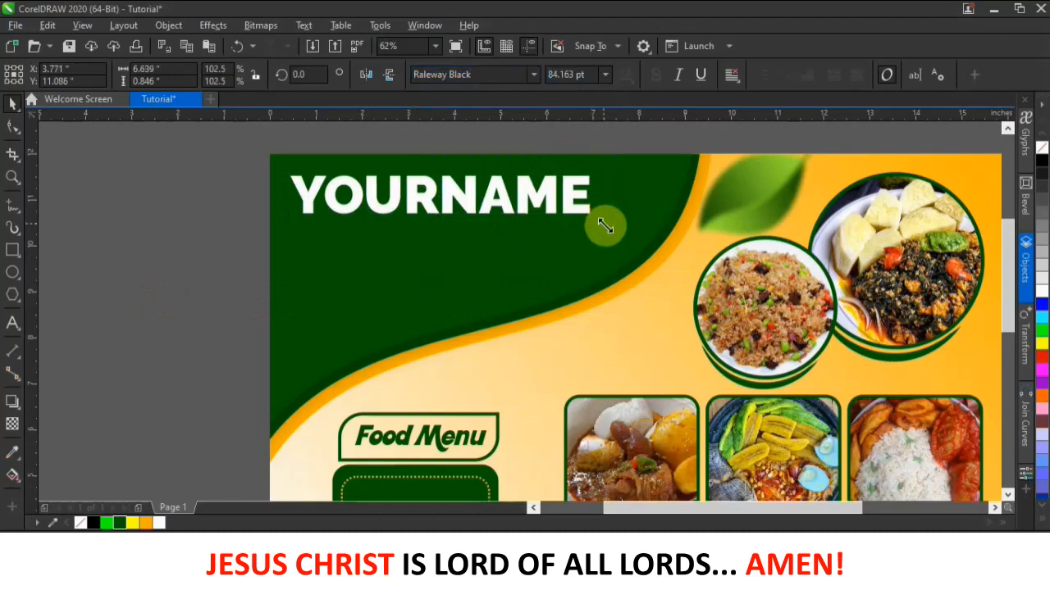
{"action": "left_click", "coordinate": [206, 281]}
{"action": "left_click_drag", "start_coordinate": [473, 194], "coordinate": [476, 205]}
{"action": "left_click", "coordinate": [115, 332]}
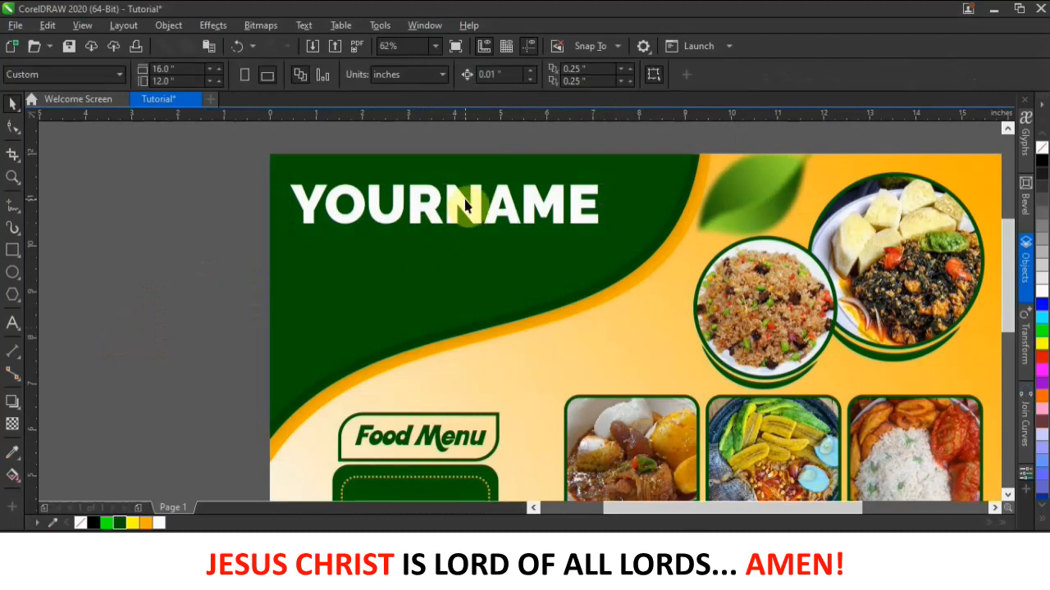
- Type 'Restaurant' as new text beside the page and enlarge it greatly
{"action": "left_click", "coordinate": [12, 323]}
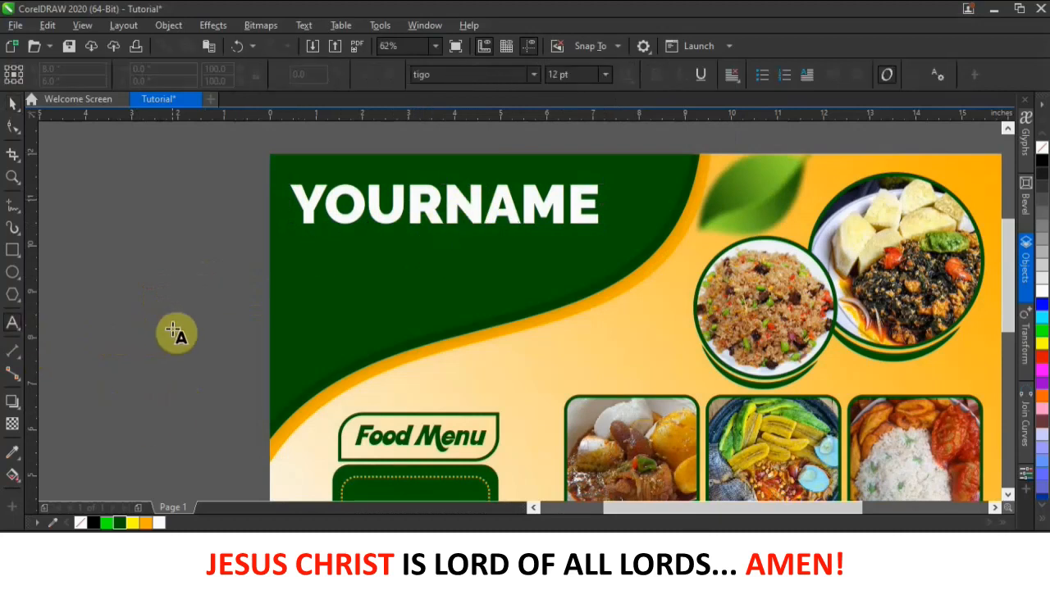
{"action": "left_click", "coordinate": [174, 331]}
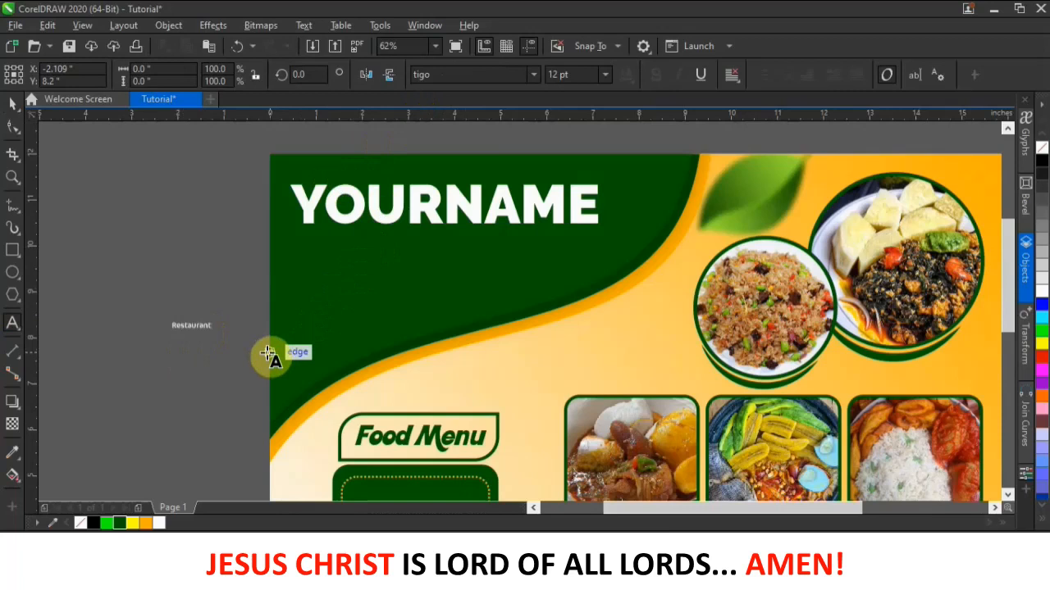
{"action": "left_click", "coordinate": [13, 103]}
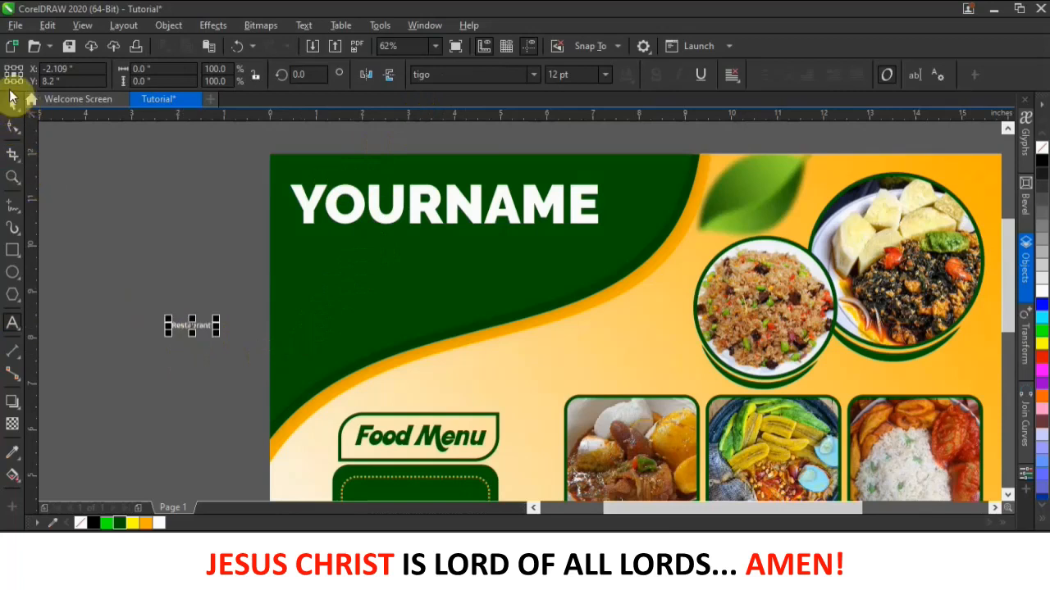
{"action": "left_click_drag", "start_coordinate": [218, 334], "coordinate": [444, 388]}
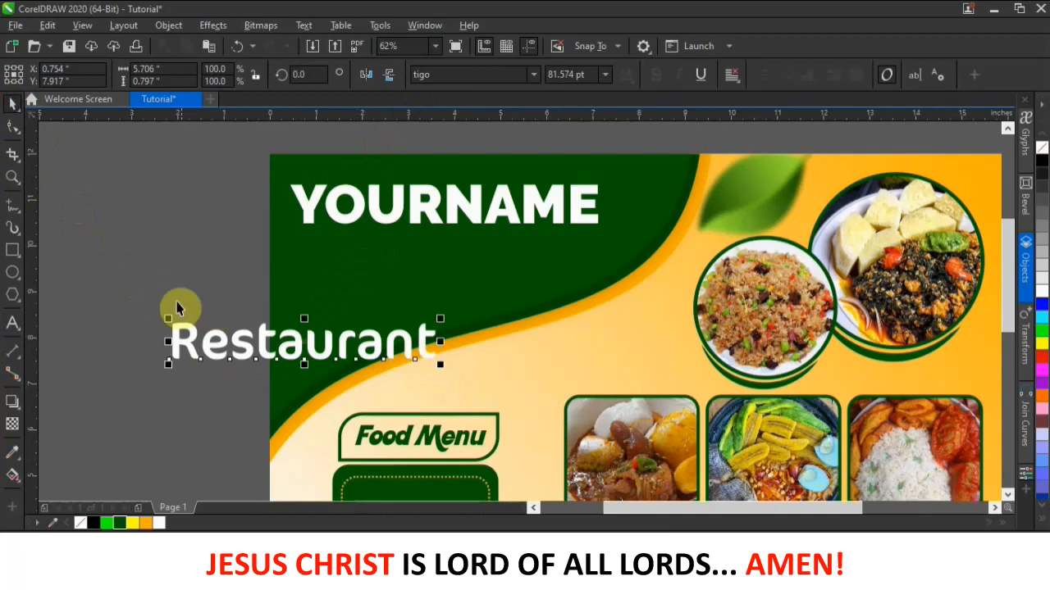
- Set Restaurant in Bulgatti and place it at about 66 pt just below YOURNAME
{"action": "left_click", "coordinate": [534, 74]}
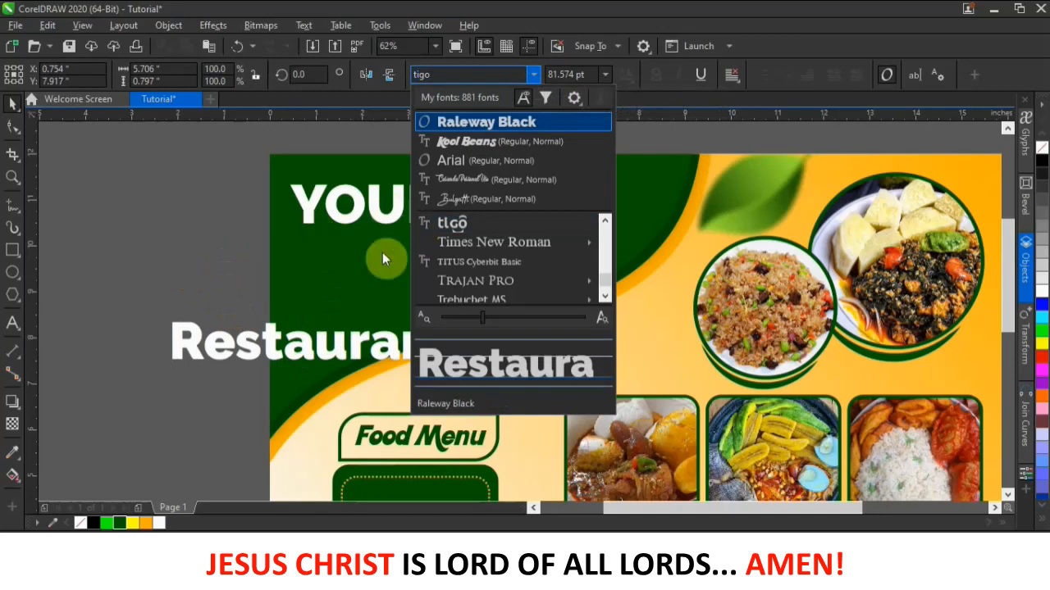
{"action": "left_click", "coordinate": [463, 200]}
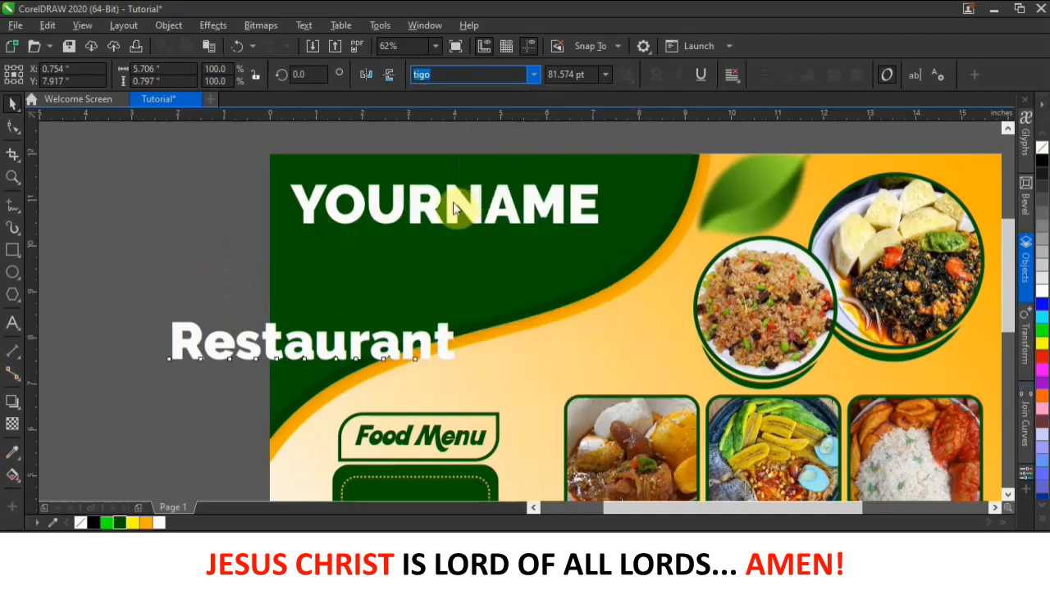
{"action": "left_click", "coordinate": [197, 218]}
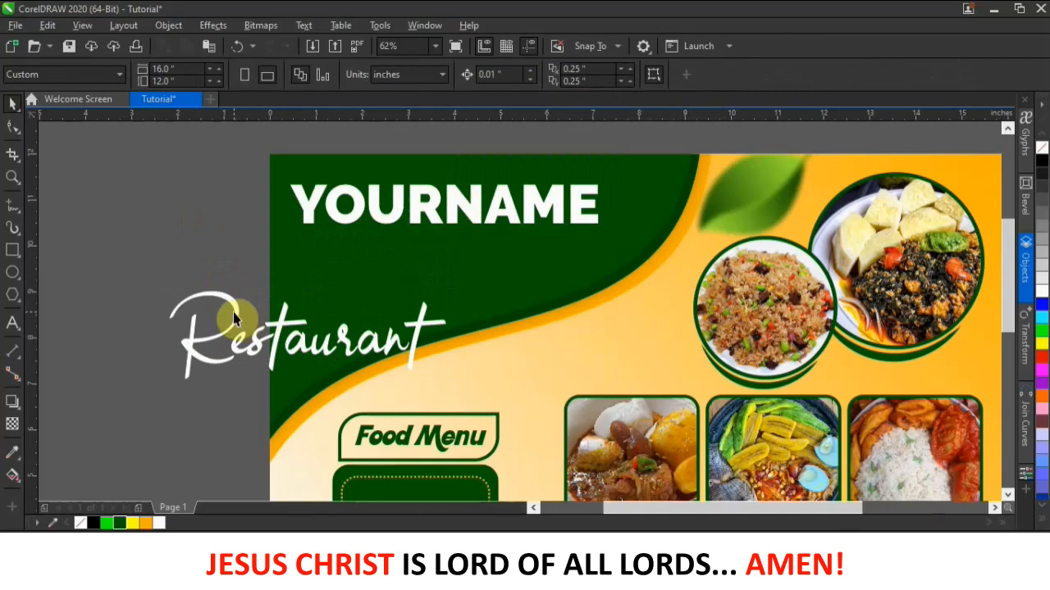
{"action": "left_click_drag", "start_coordinate": [250, 302], "coordinate": [387, 246]}
{"action": "left_click_drag", "start_coordinate": [587, 328], "coordinate": [535, 311]}
{"action": "left_click_drag", "start_coordinate": [465, 279], "coordinate": [489, 275]}
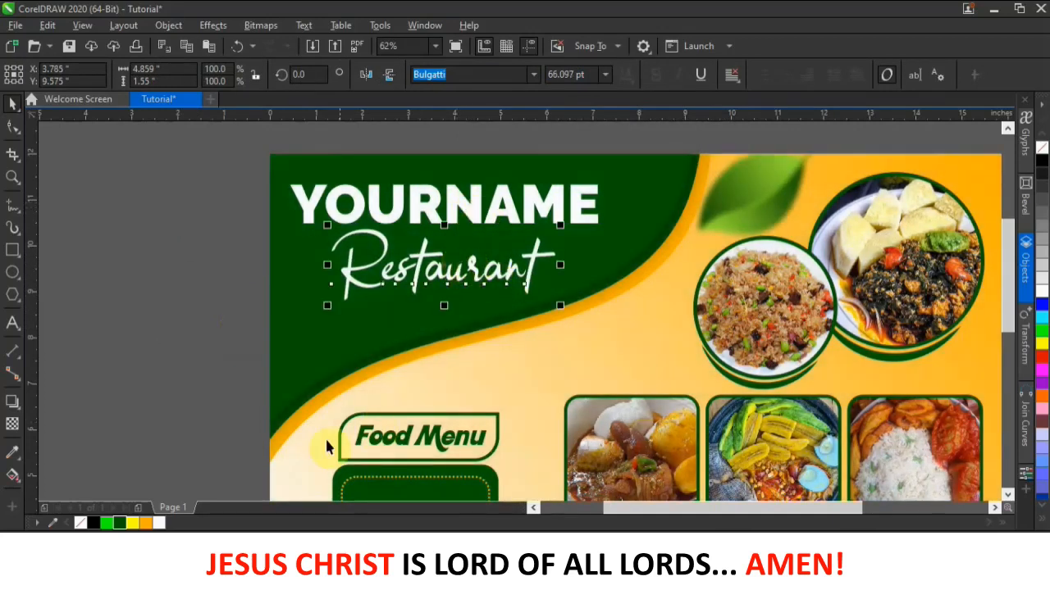
- Fill the Restaurant text with orange from the palette
{"action": "left_click", "coordinate": [147, 525]}
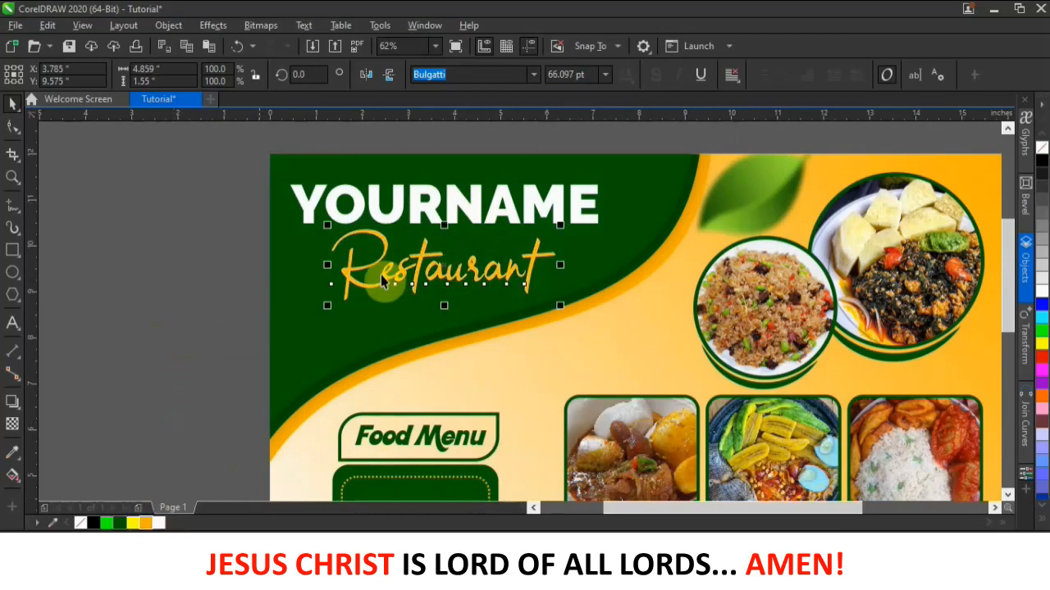
{"action": "left_click", "coordinate": [265, 292]}
{"action": "scroll", "coordinate": [265, 292], "scroll_direction": "down", "scroll_amount": 5}
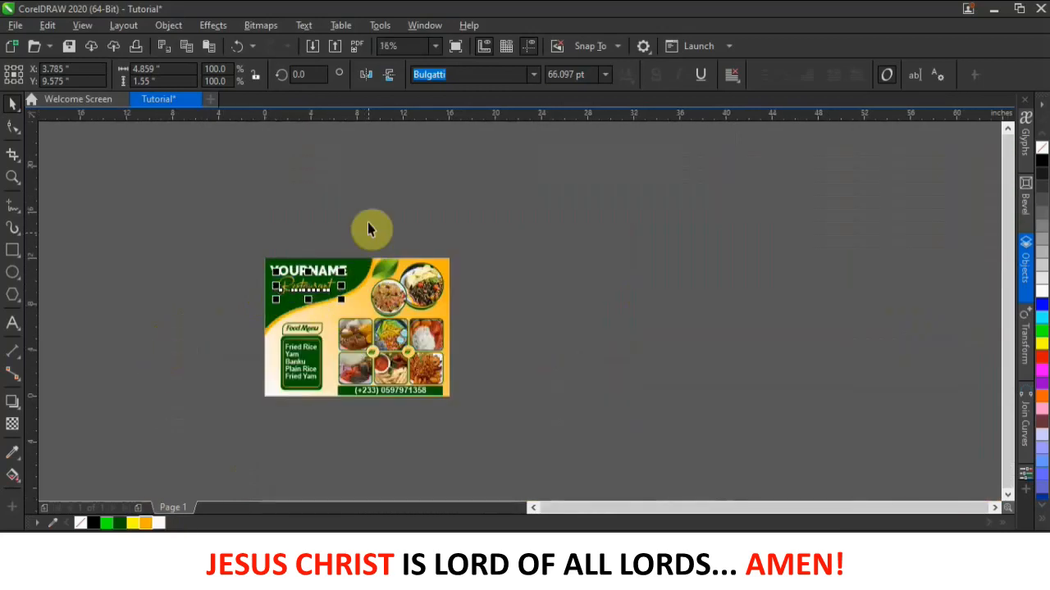
{"action": "scroll", "coordinate": [286, 282], "scroll_direction": "up", "scroll_amount": 7}
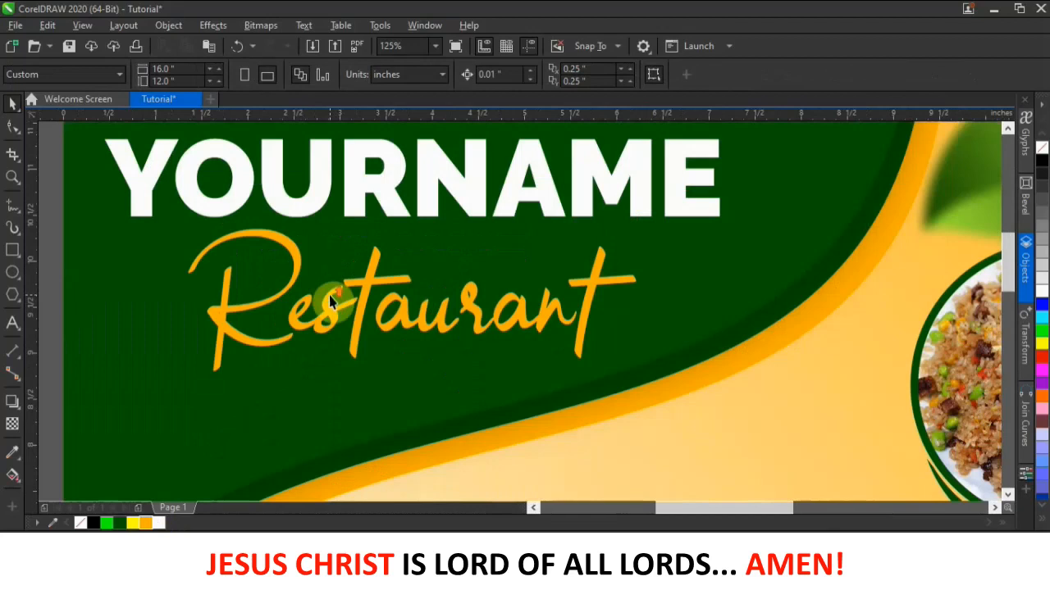
{"action": "left_click", "coordinate": [17, 402]}
- Cast a drop shadow beneath Restaurant and adjust its feathering to 17
{"action": "left_click", "coordinate": [141, 401]}
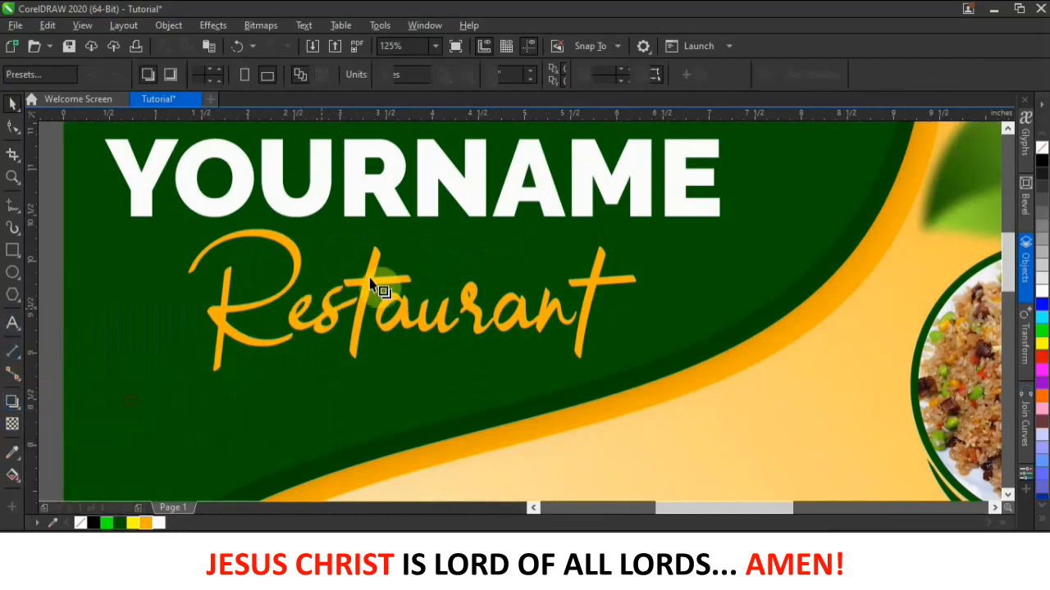
{"action": "left_click_drag", "start_coordinate": [188, 300], "coordinate": [635, 281]}
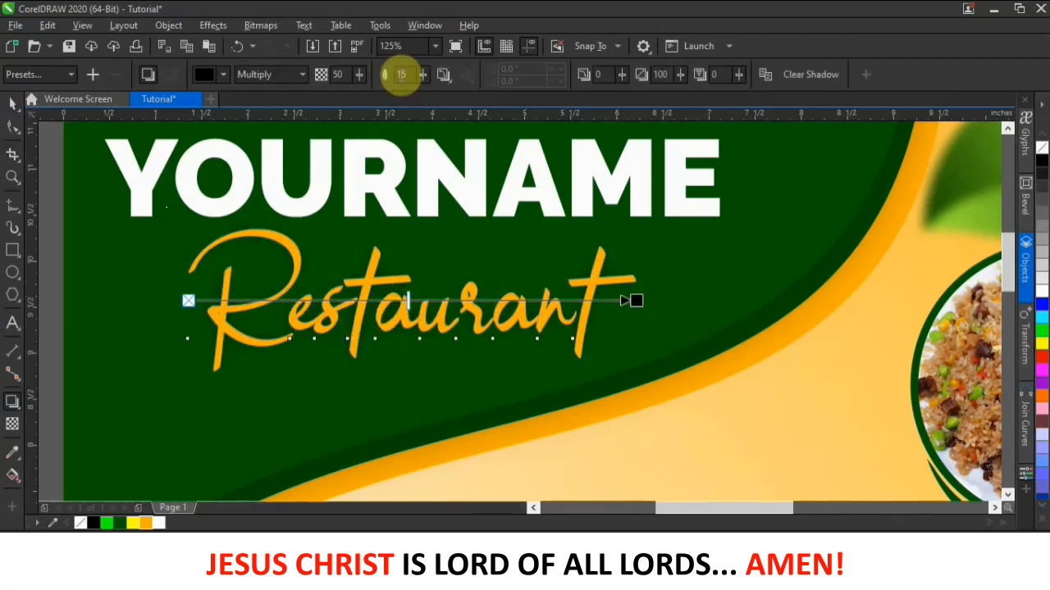
{"action": "left_click", "coordinate": [422, 76]}
{"action": "left_click", "coordinate": [420, 93]}
{"action": "left_click_drag", "start_coordinate": [429, 93], "coordinate": [429, 93]}
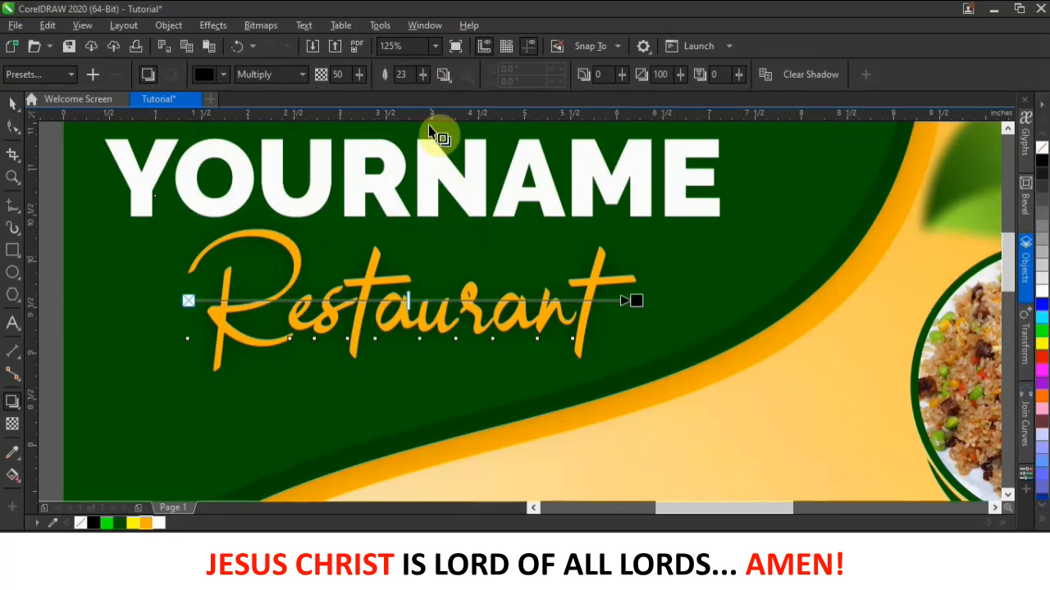
{"action": "left_click", "coordinate": [423, 74]}
{"action": "left_click_drag", "start_coordinate": [424, 75], "coordinate": [421, 74]}
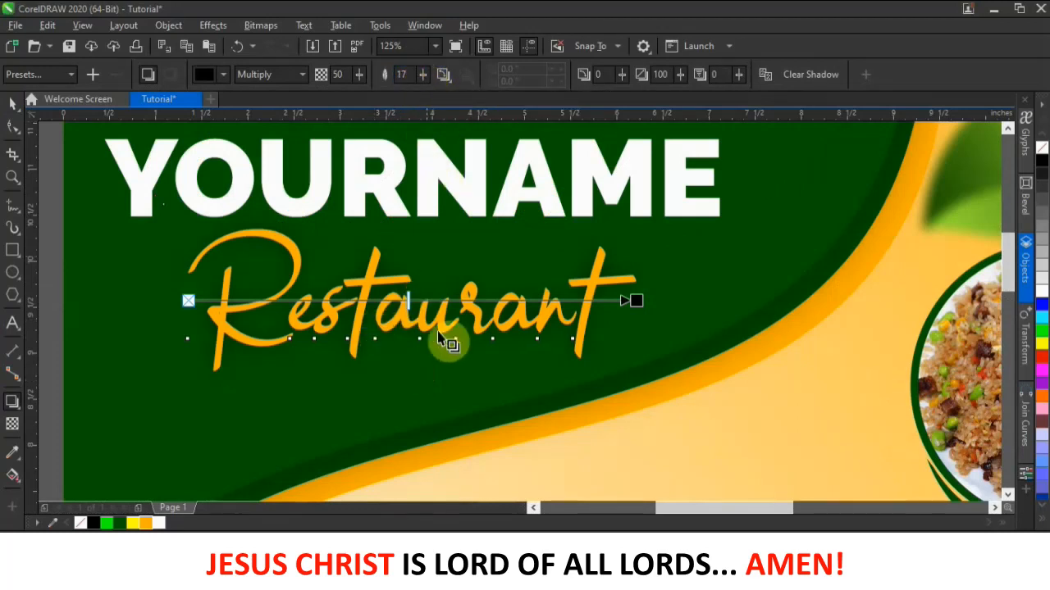
- Select the Restaurant text and fill it with the White palette swatch
{"action": "left_click", "coordinate": [13, 103]}
{"action": "scroll", "coordinate": [486, 362], "scroll_direction": "down", "scroll_amount": 2}
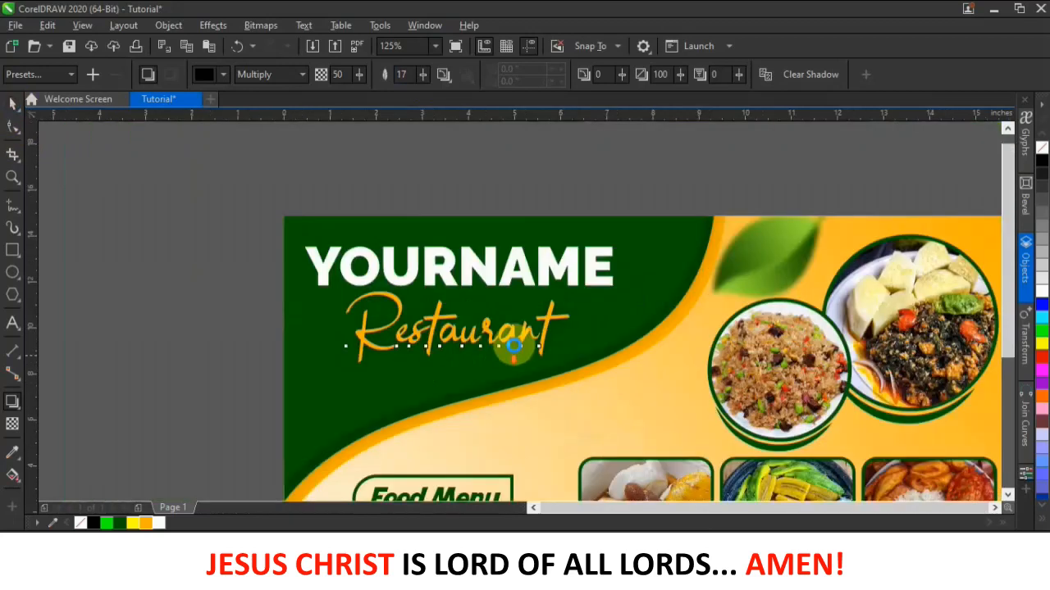
{"action": "scroll", "coordinate": [483, 360], "scroll_direction": "up", "scroll_amount": 2}
{"action": "scroll", "coordinate": [446, 350], "scroll_direction": "down", "scroll_amount": 2}
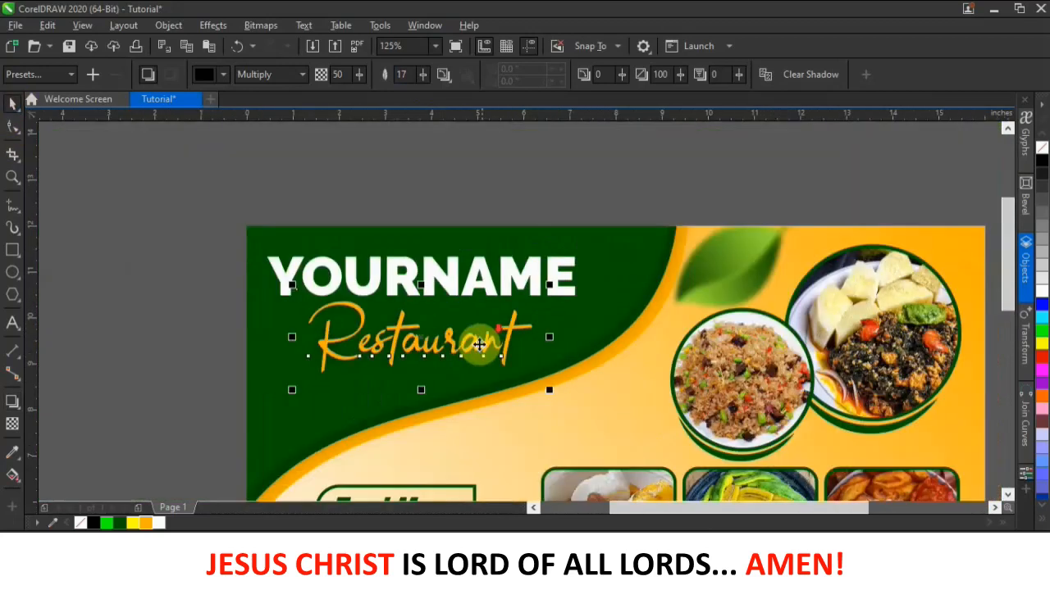
{"action": "left_click", "coordinate": [154, 333]}
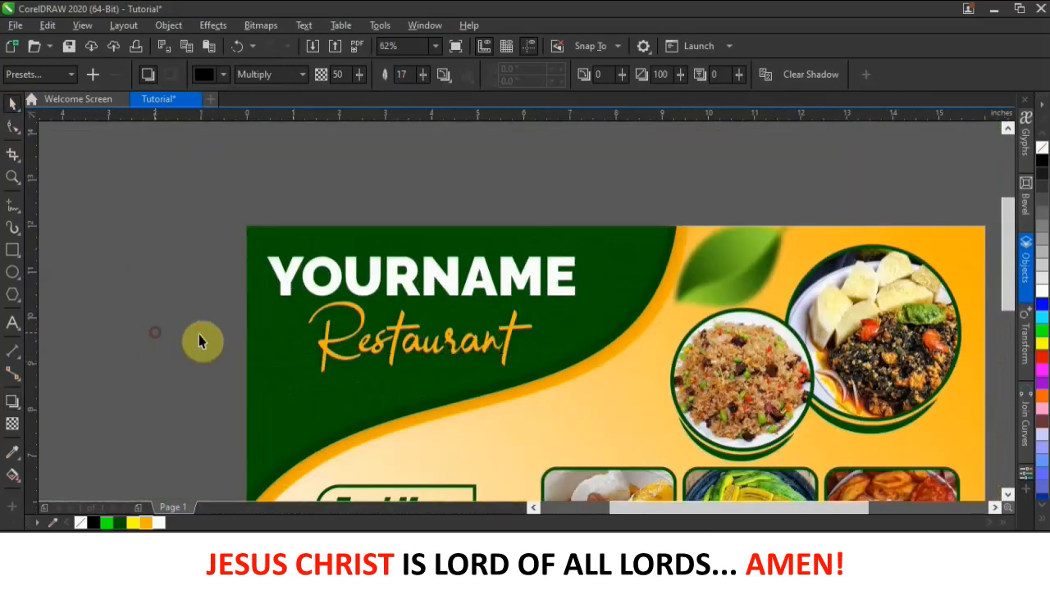
{"action": "left_click", "coordinate": [397, 350]}
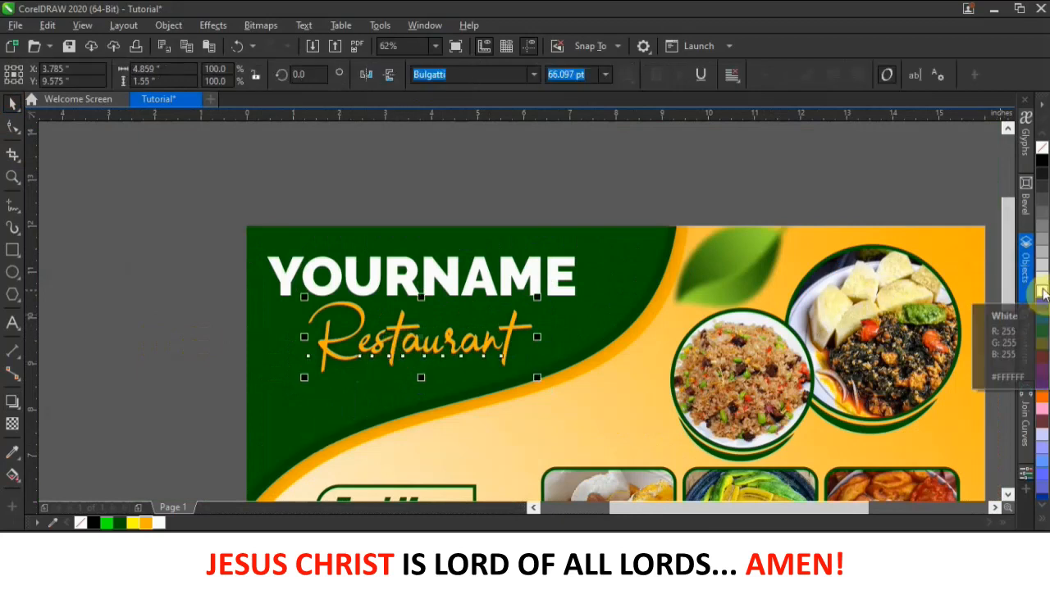
{"action": "left_click", "coordinate": [1042, 291]}
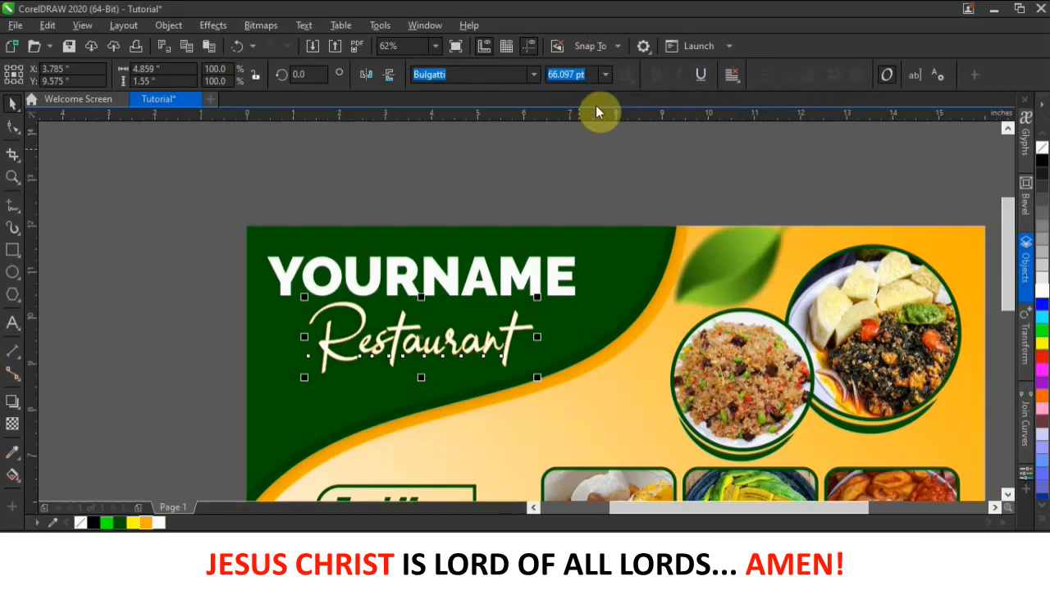
- In Outline Pen for Restaurant, try mitered then rounded corners and place the outline behind the fill
{"action": "key", "text": "F12"}
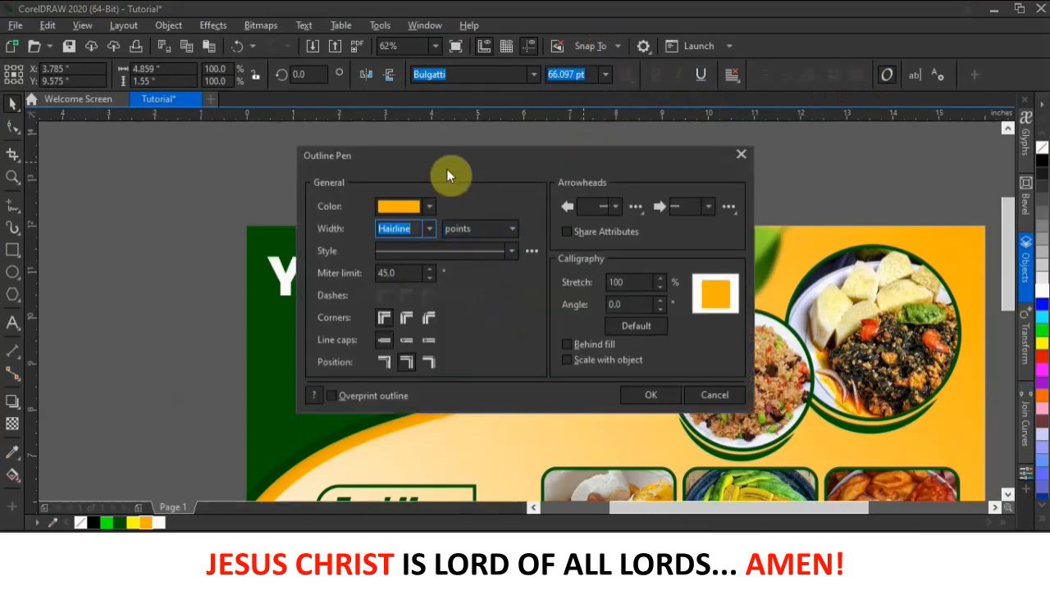
{"action": "left_click_drag", "start_coordinate": [407, 159], "coordinate": [683, 157]}
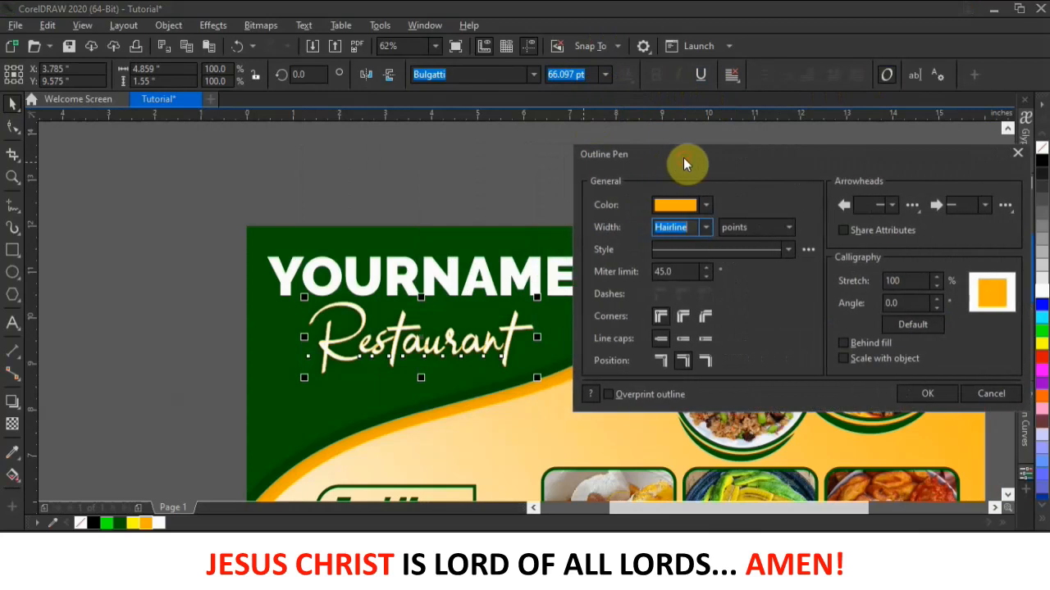
{"action": "left_click", "coordinate": [661, 318]}
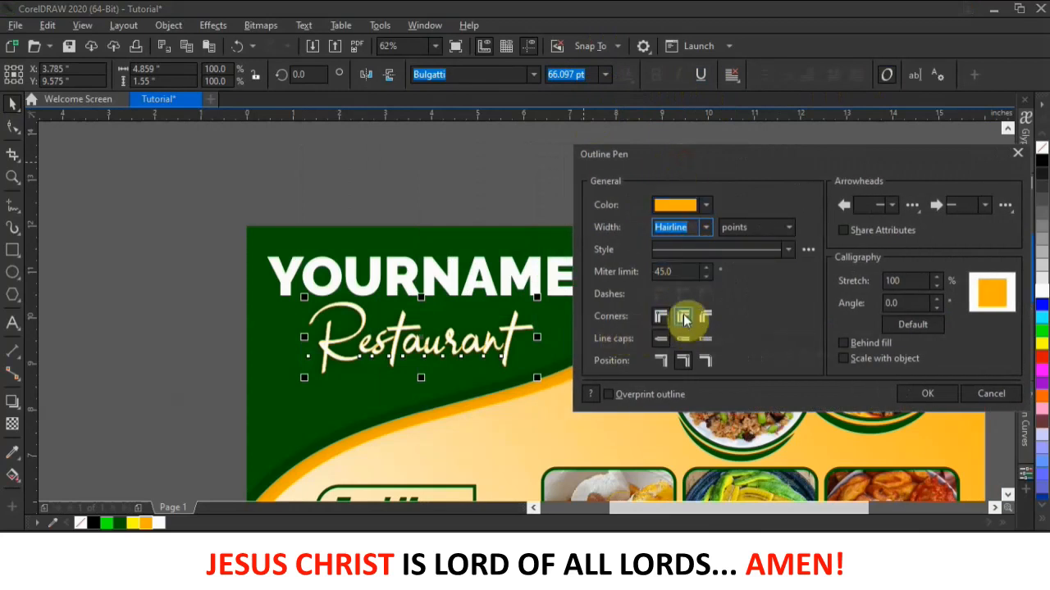
{"action": "left_click", "coordinate": [683, 318]}
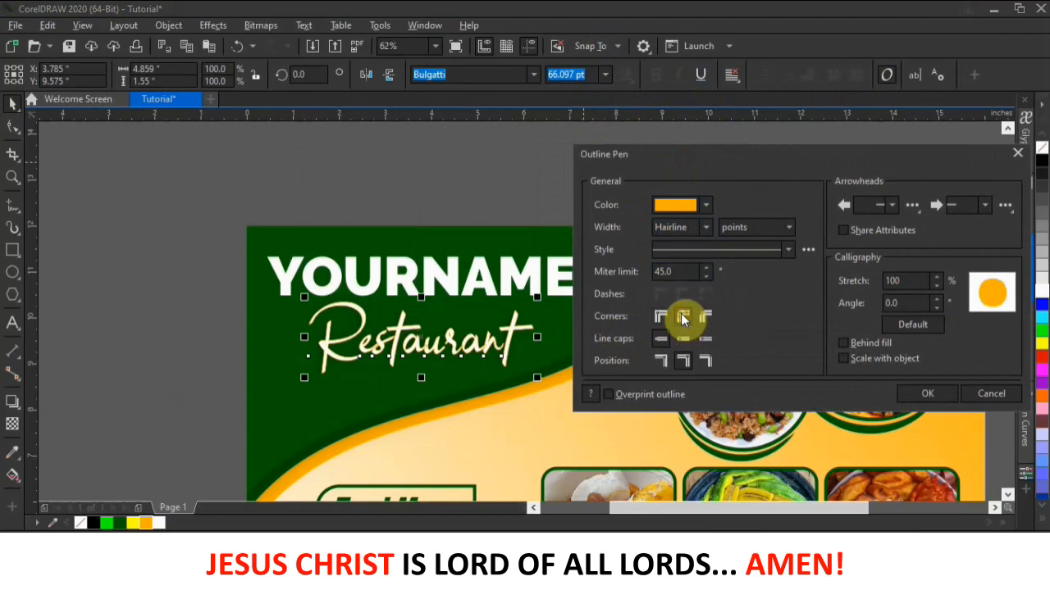
{"action": "left_click", "coordinate": [843, 343]}
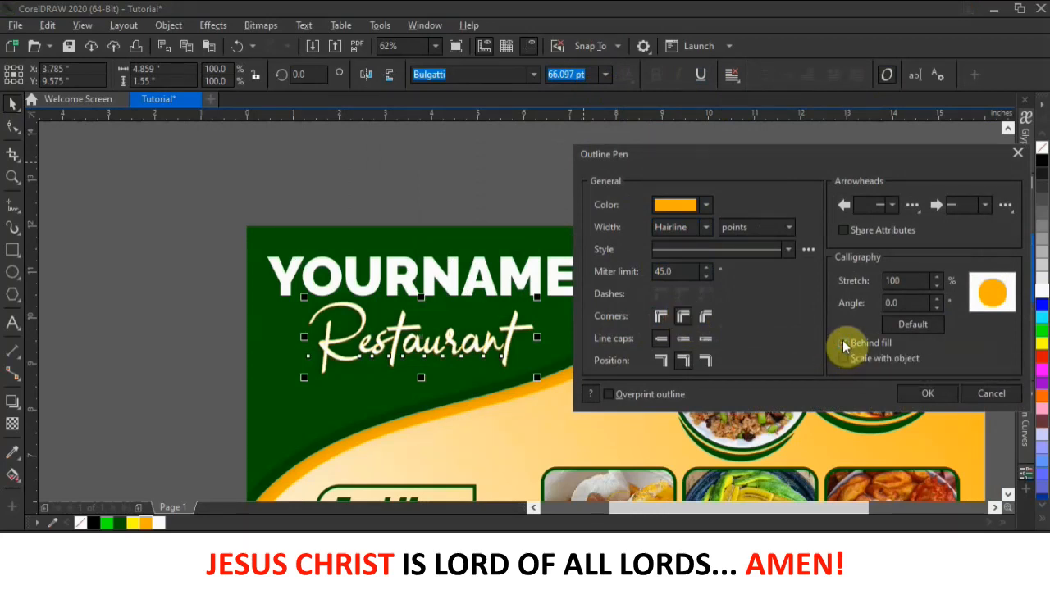
- Try outline widths of 4.0, 36.0 and 8.0 pt, then close without applying
{"action": "left_click", "coordinate": [705, 227]}
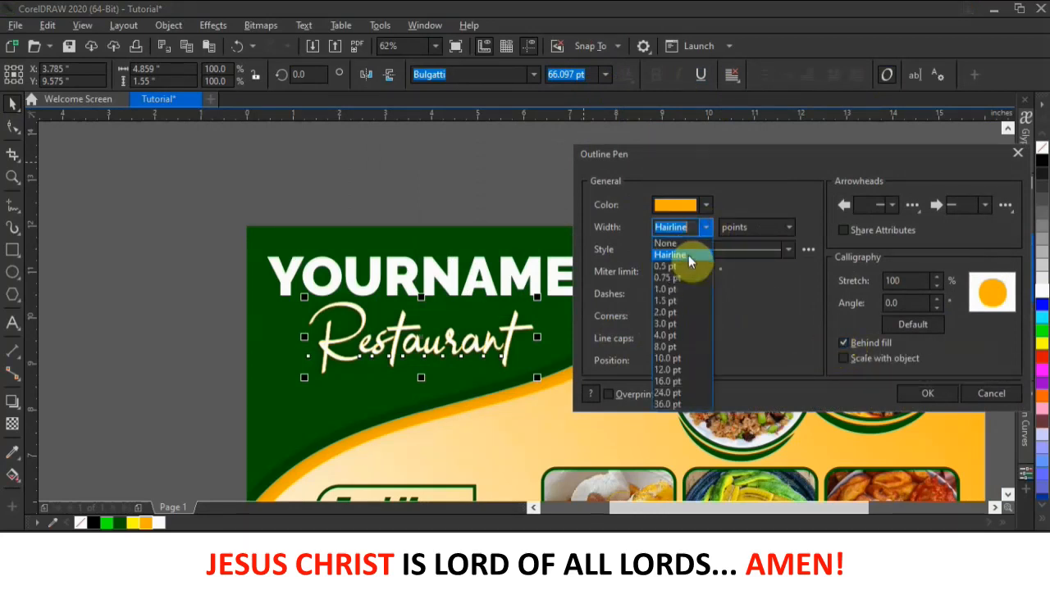
{"action": "left_click", "coordinate": [677, 336]}
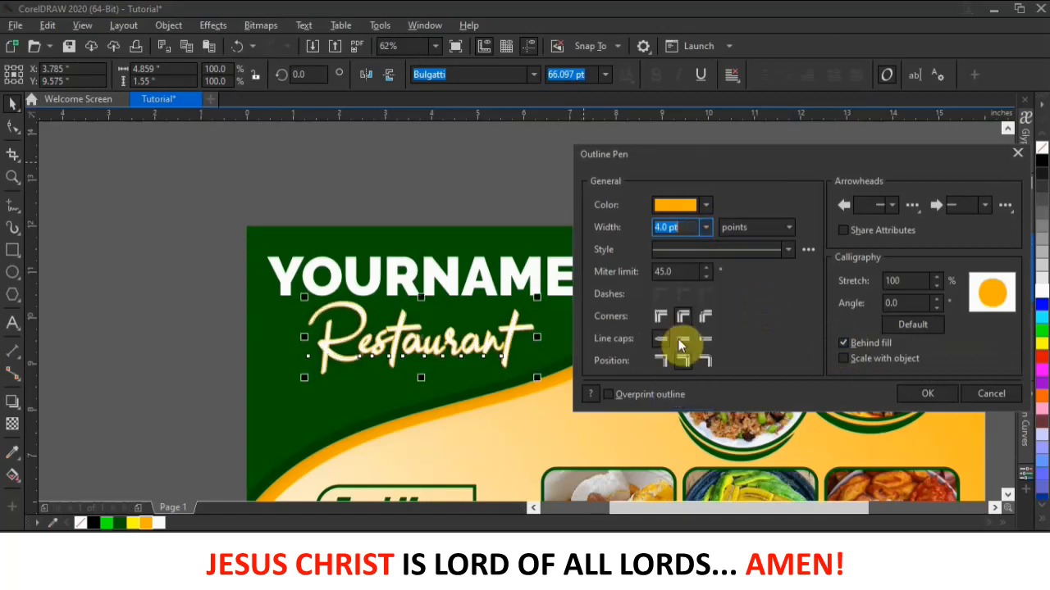
{"action": "left_click", "coordinate": [706, 228]}
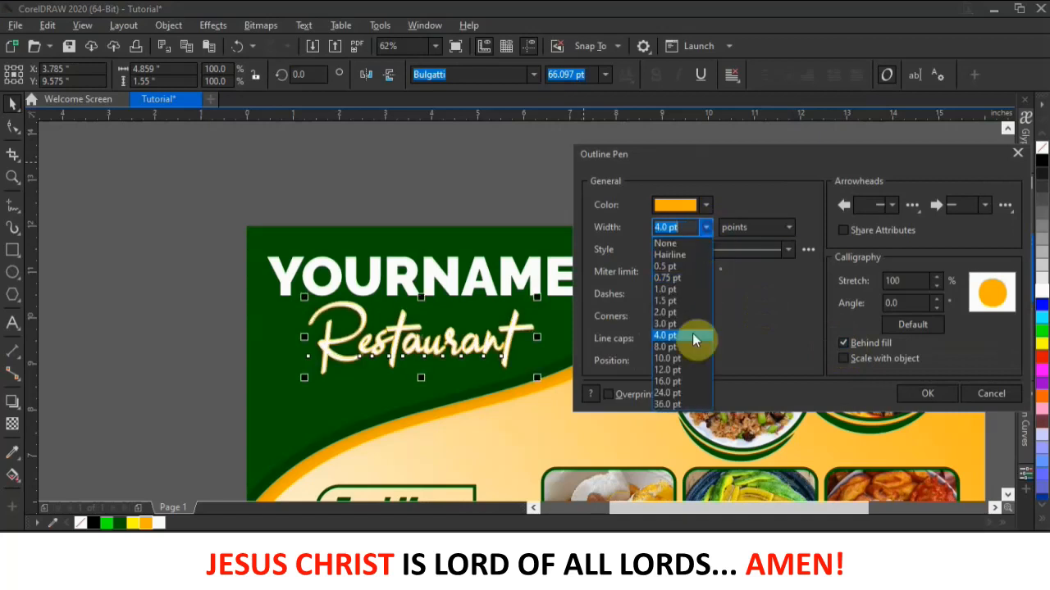
{"action": "left_click", "coordinate": [673, 404]}
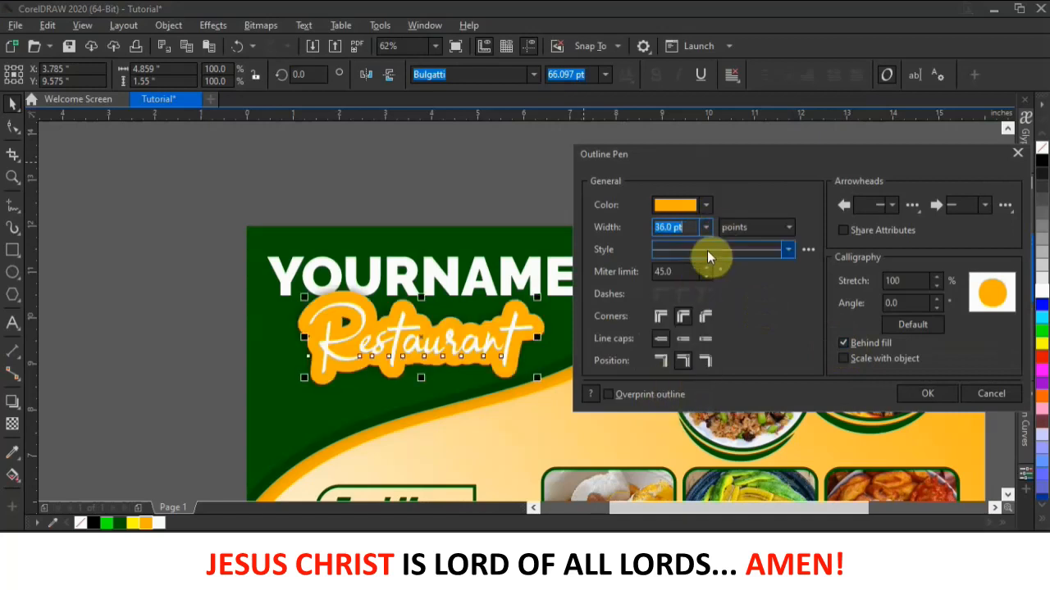
{"action": "left_click", "coordinate": [707, 228]}
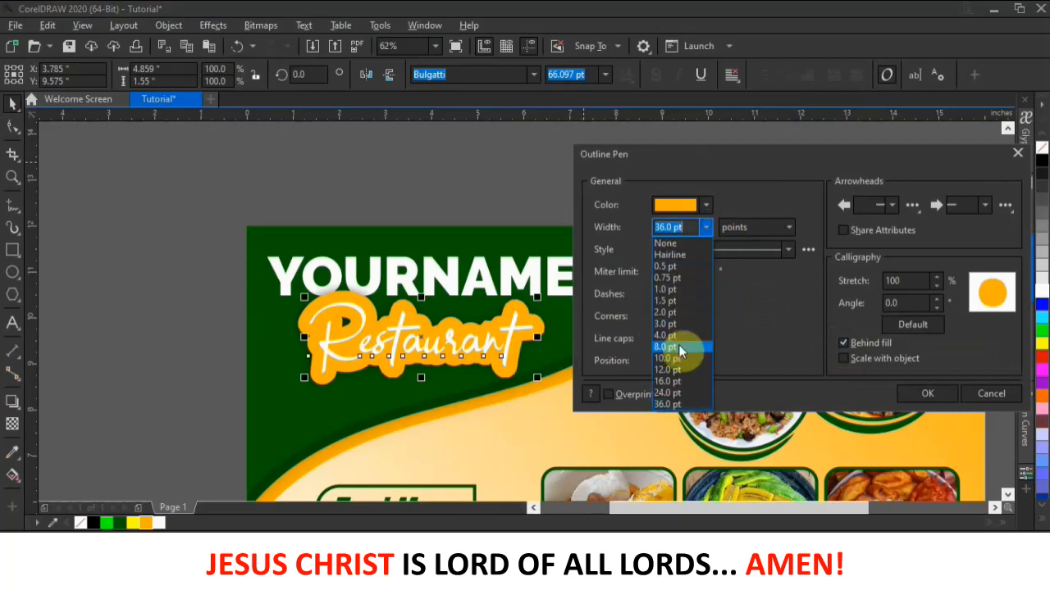
{"action": "left_click", "coordinate": [679, 345]}
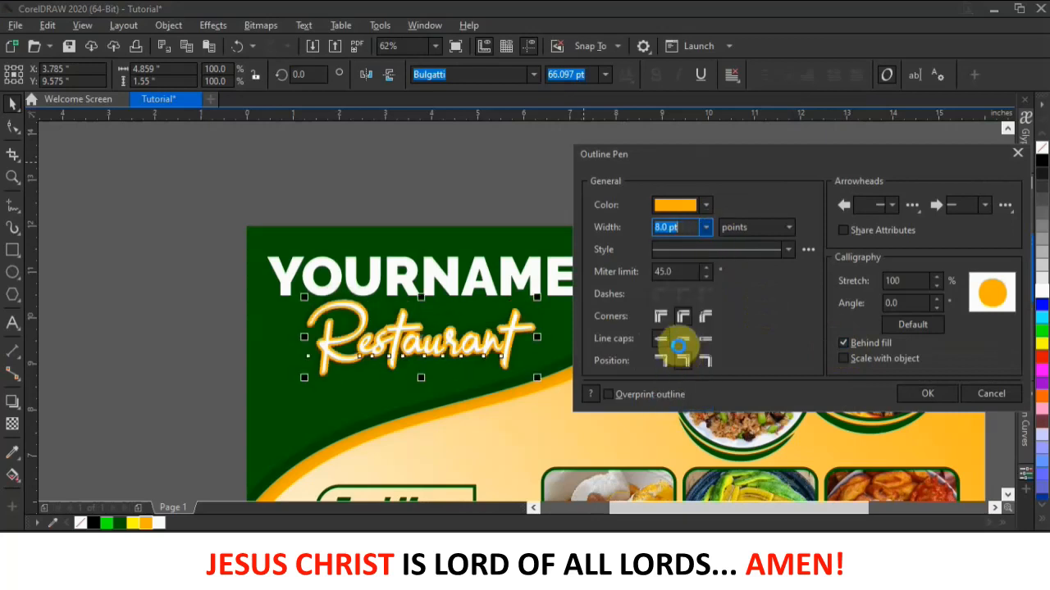
{"action": "left_click", "coordinate": [707, 228]}
{"action": "left_click", "coordinate": [681, 346]}
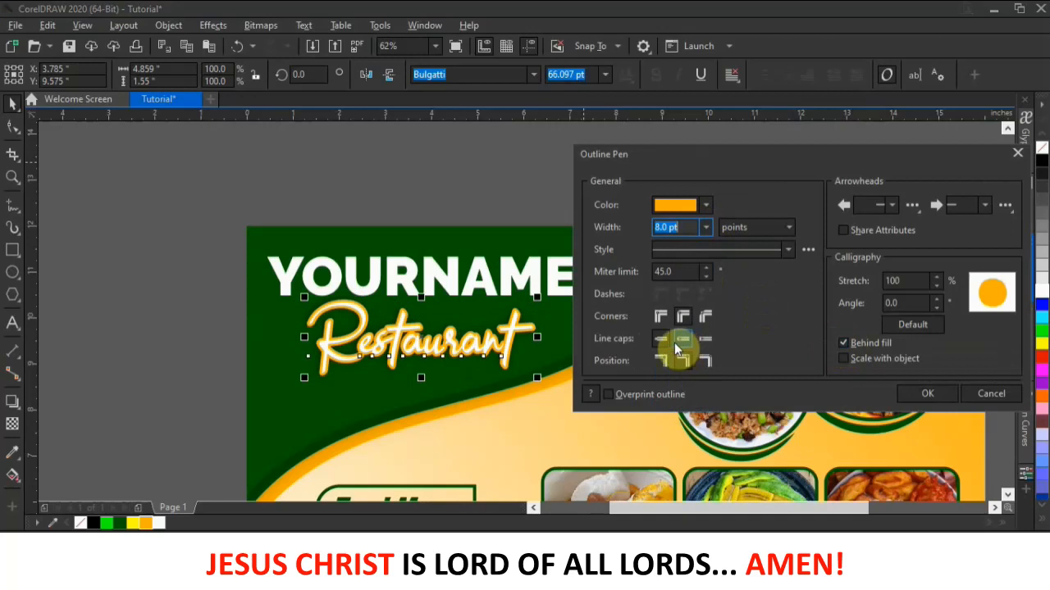
{"action": "left_click_drag", "start_coordinate": [771, 152], "coordinate": [651, 147]}
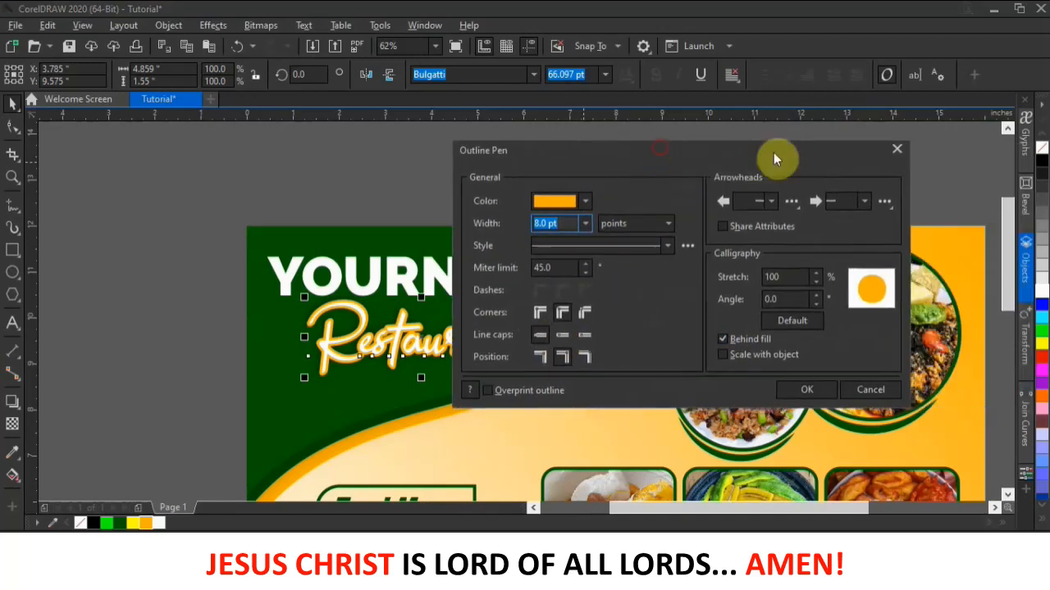
{"action": "left_click", "coordinate": [895, 151]}
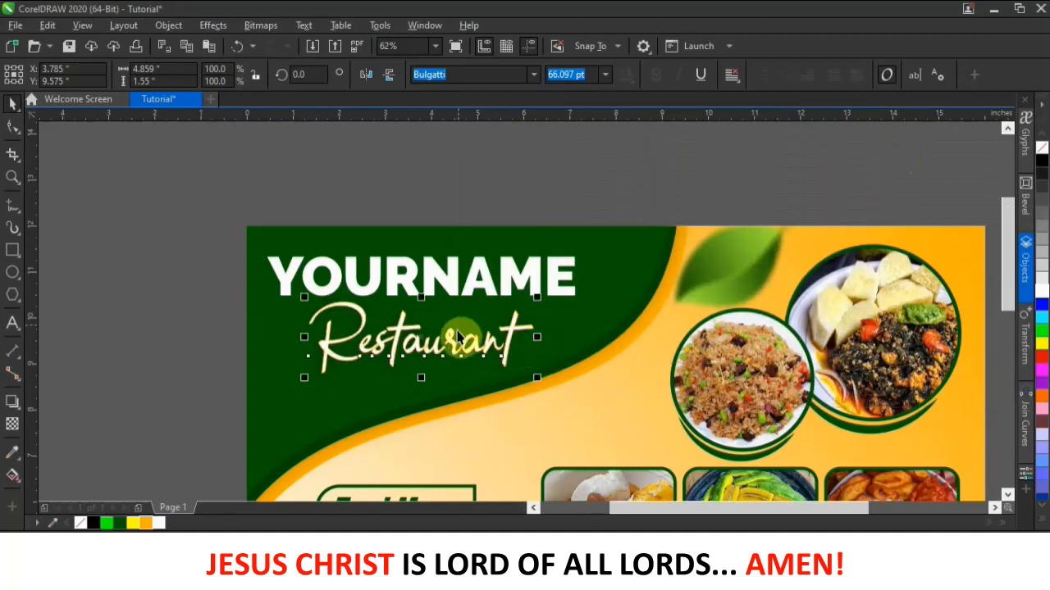
- Refill the Restaurant text with orange and deselect it
{"action": "left_click", "coordinate": [150, 522]}
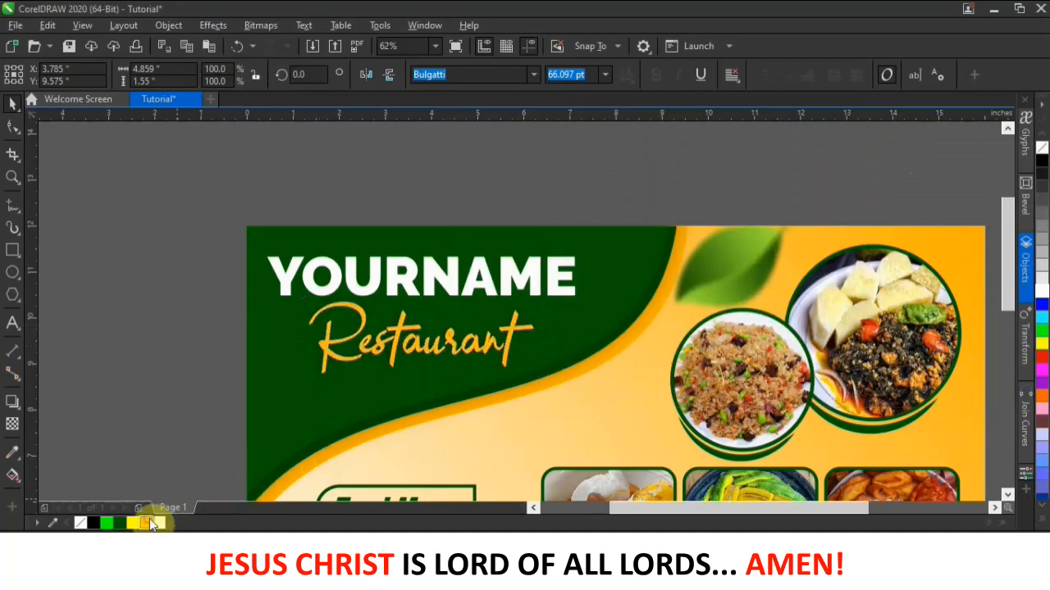
{"action": "scroll", "coordinate": [546, 169], "scroll_direction": "down", "scroll_amount": 4}
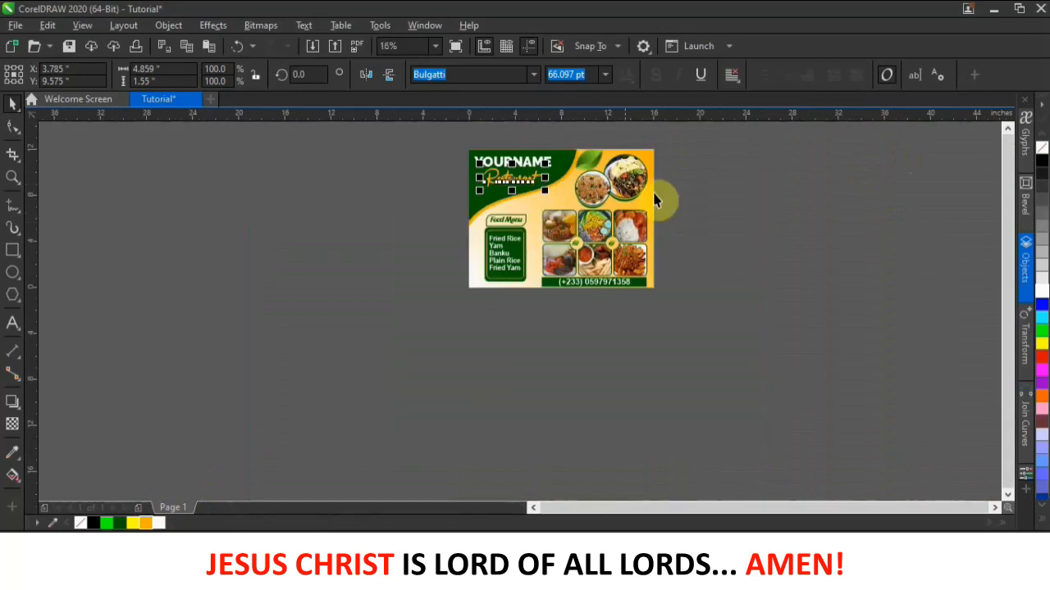
{"action": "left_click", "coordinate": [701, 193]}
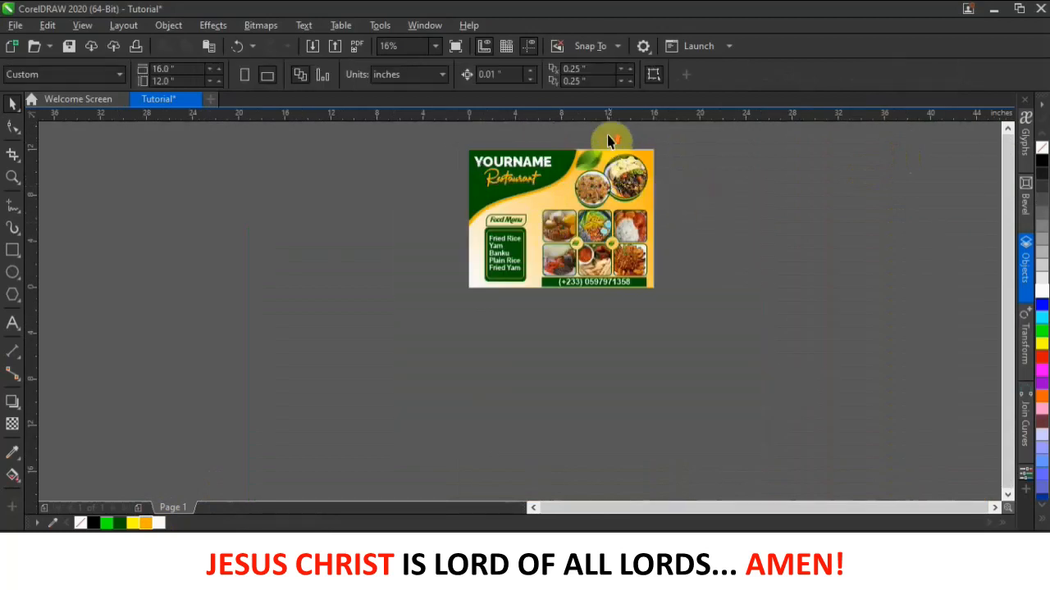
{"action": "scroll", "coordinate": [607, 136], "scroll_direction": "up", "scroll_amount": 2}
{"action": "scroll", "coordinate": [609, 146], "scroll_direction": "down", "scroll_amount": 1}
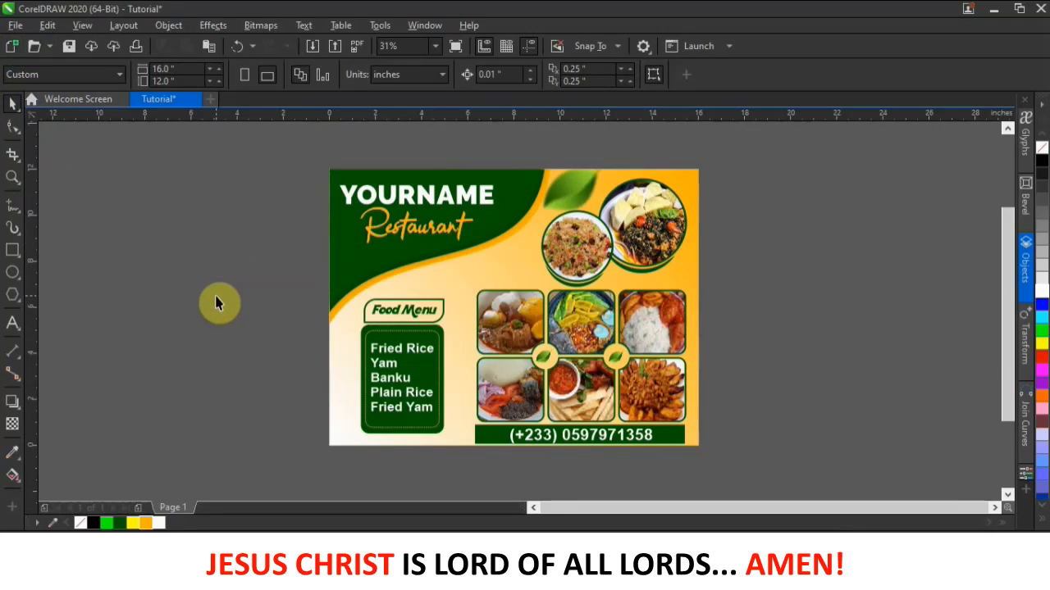
{"action": "left_click", "coordinate": [12, 26]}
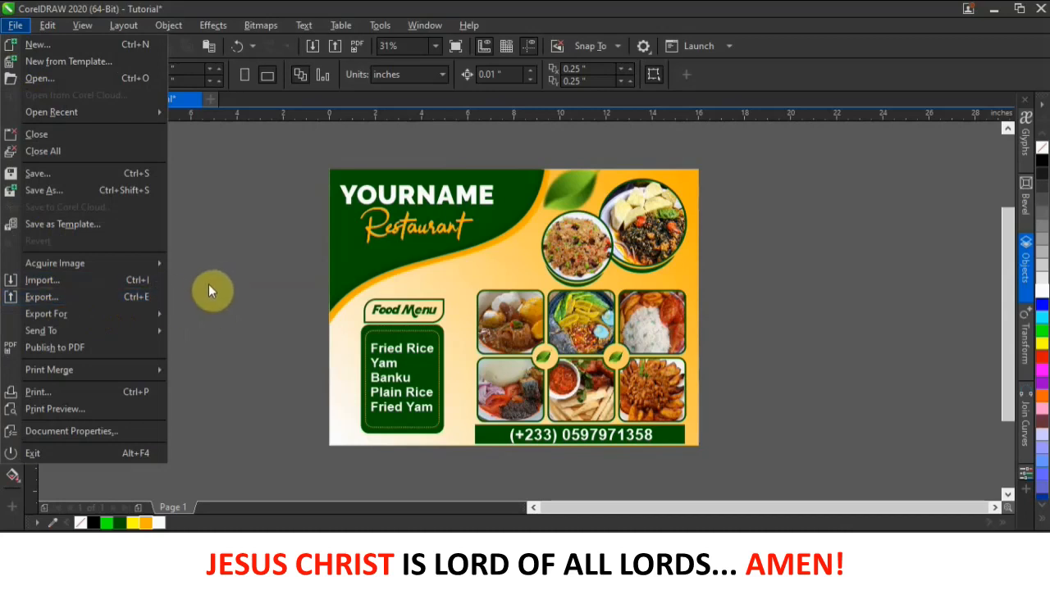
- Save the flyer as the CDR file 'Tutorial' in New folder on the Desktop
{"action": "left_click", "coordinate": [252, 268]}
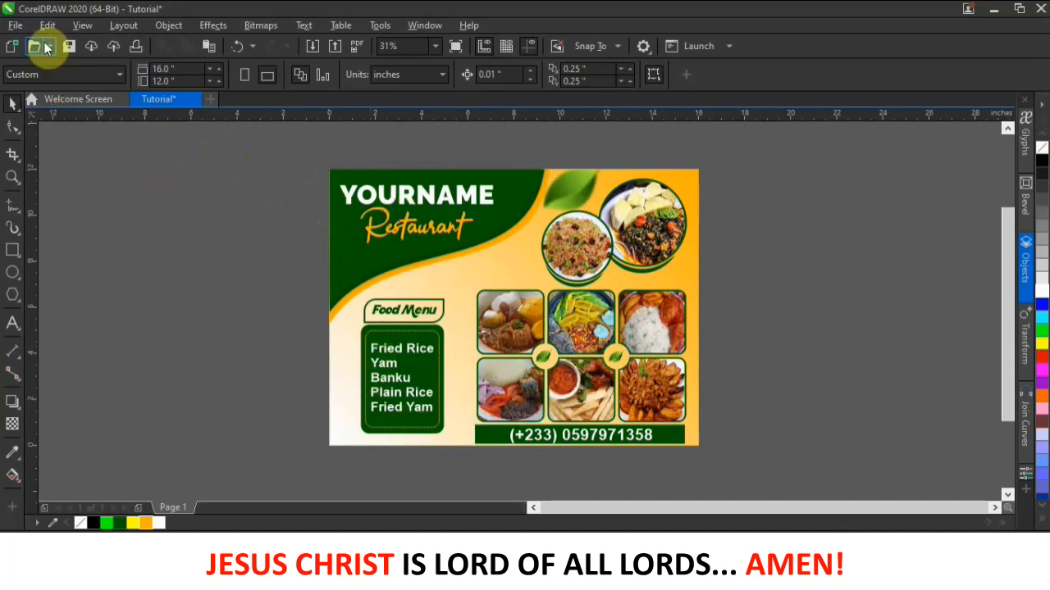
{"action": "left_click", "coordinate": [15, 25]}
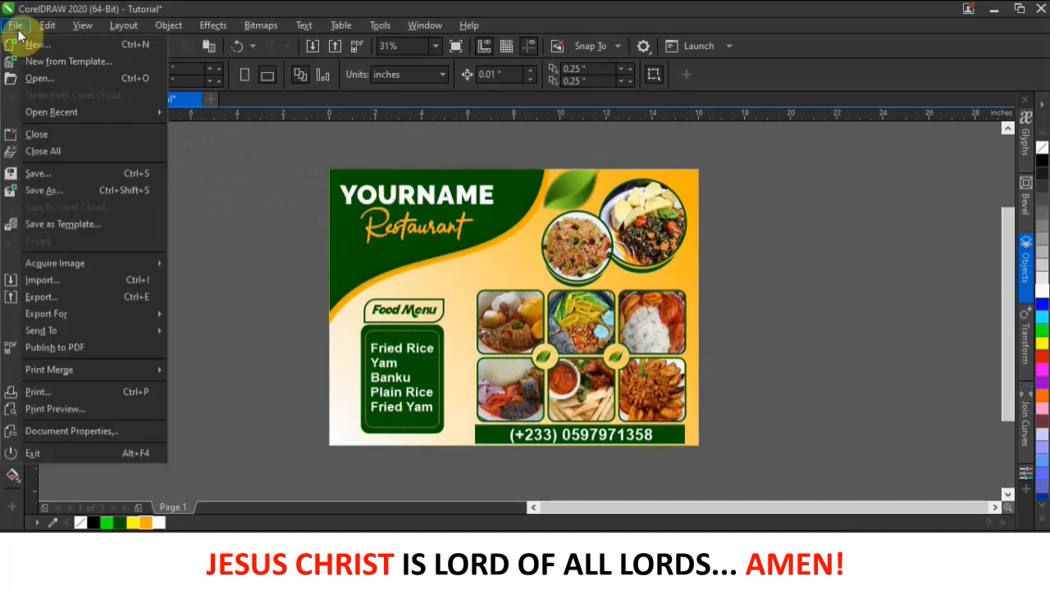
{"action": "left_click", "coordinate": [71, 174]}
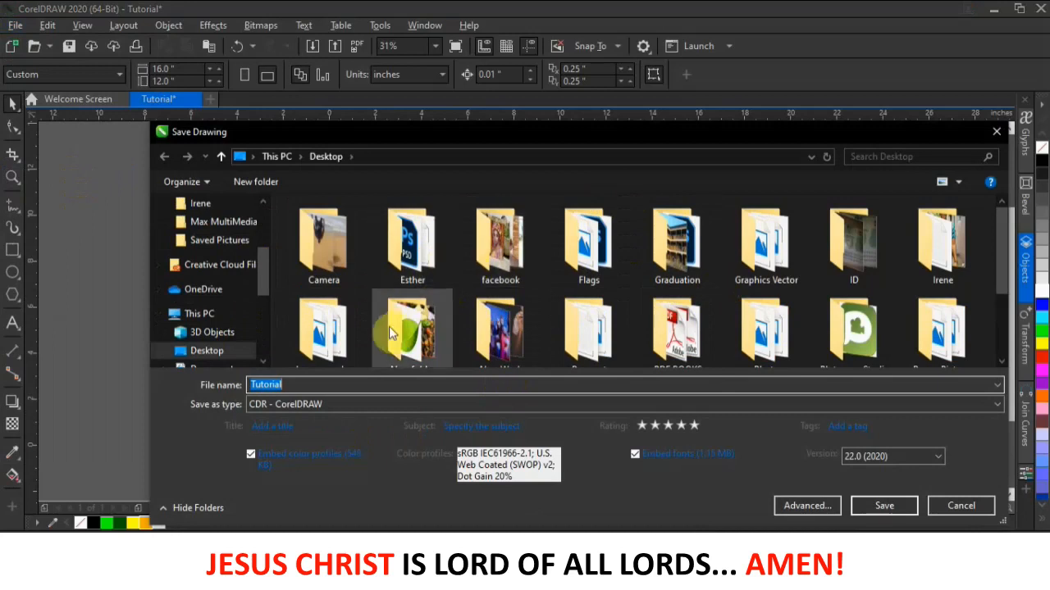
{"action": "scroll", "coordinate": [410, 305], "scroll_direction": "down", "scroll_amount": 1}
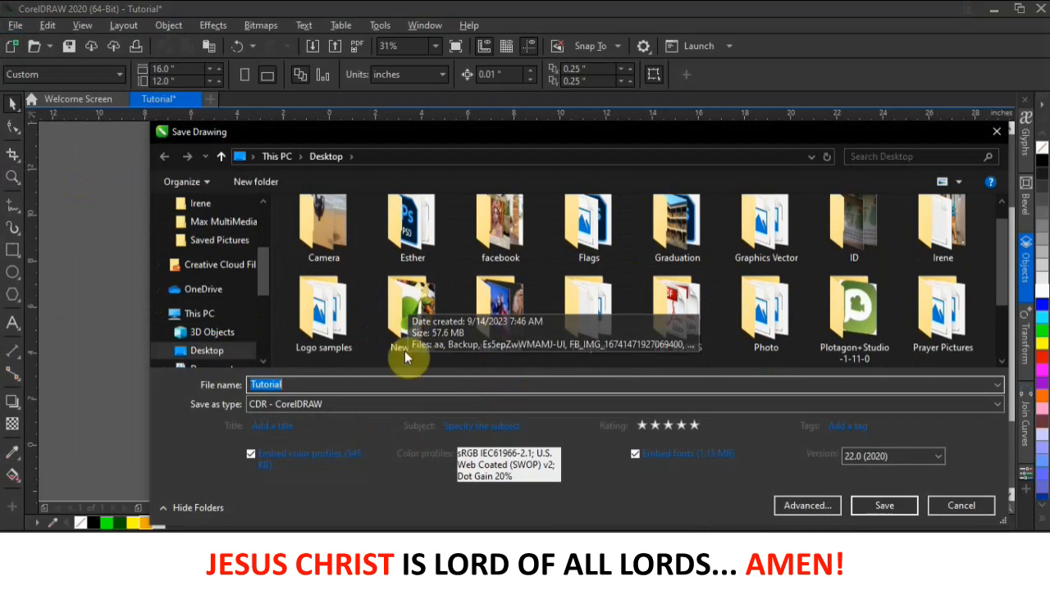
{"action": "double_click", "coordinate": [418, 310]}
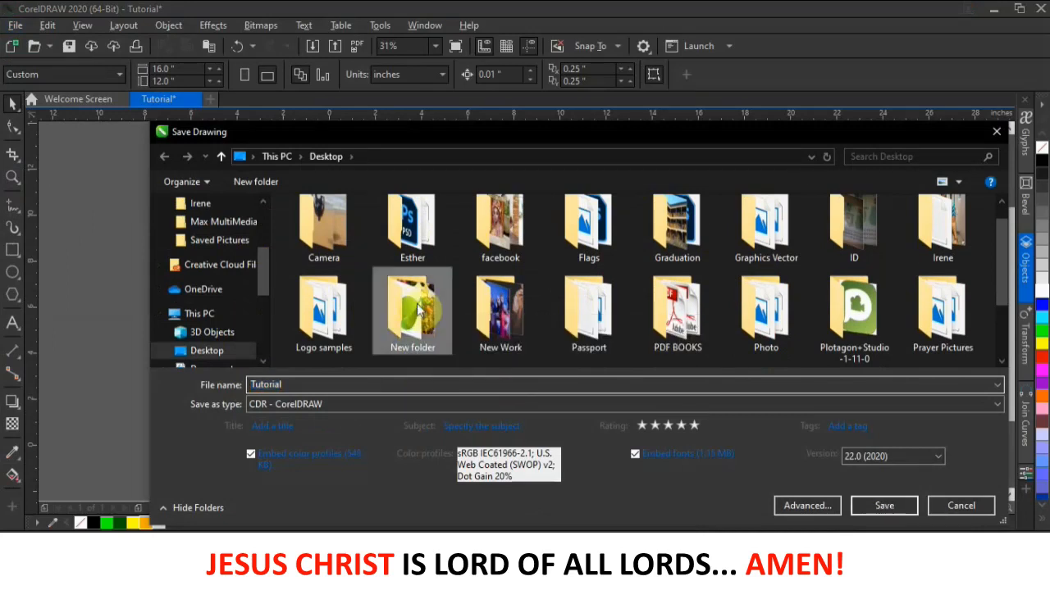
{"action": "left_click", "coordinate": [890, 506]}
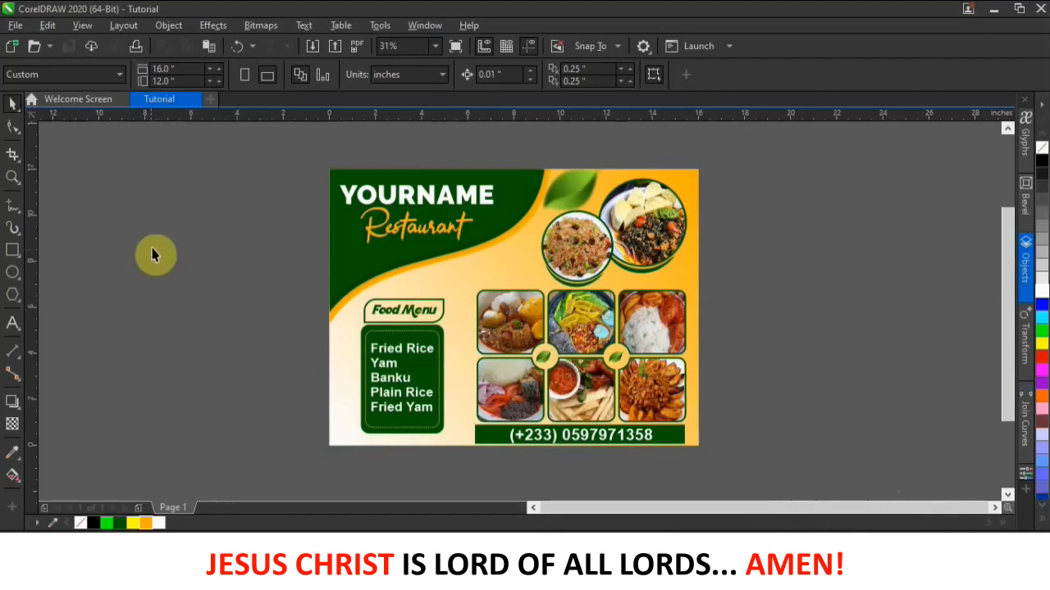
- Export the flyer to the Desktop as Tutorial JPEG at 100% quality, 16 × 12 in, 100 dpi
{"action": "left_click", "coordinate": [15, 25]}
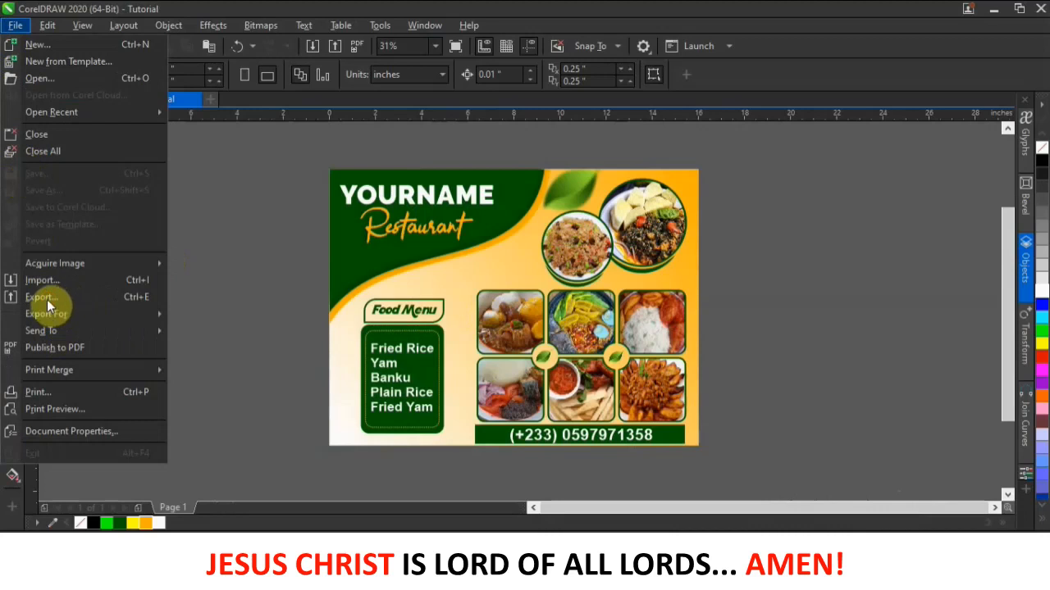
{"action": "left_click", "coordinate": [208, 317]}
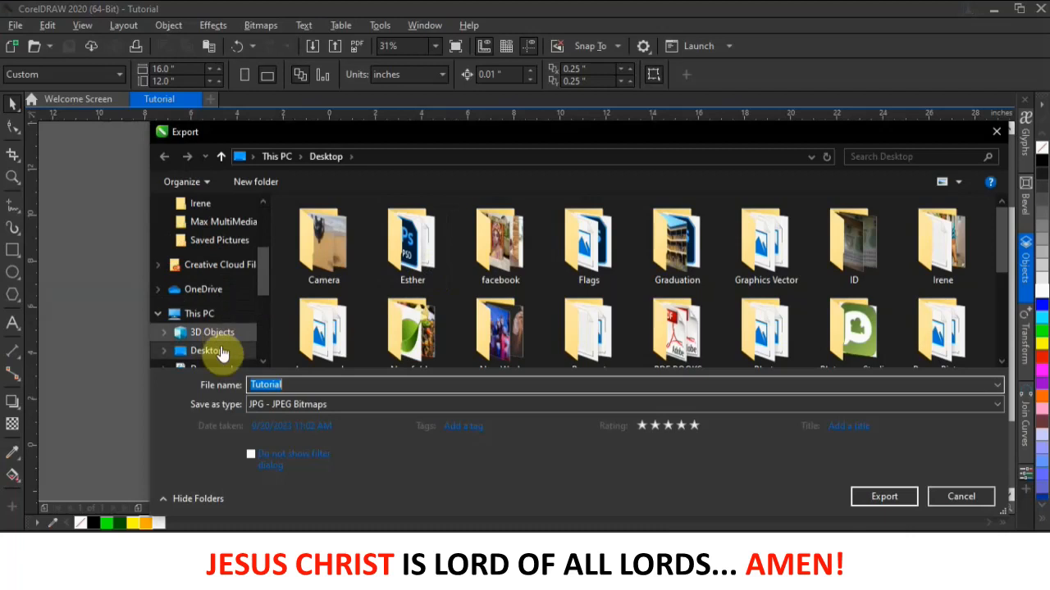
{"action": "left_click", "coordinate": [211, 352]}
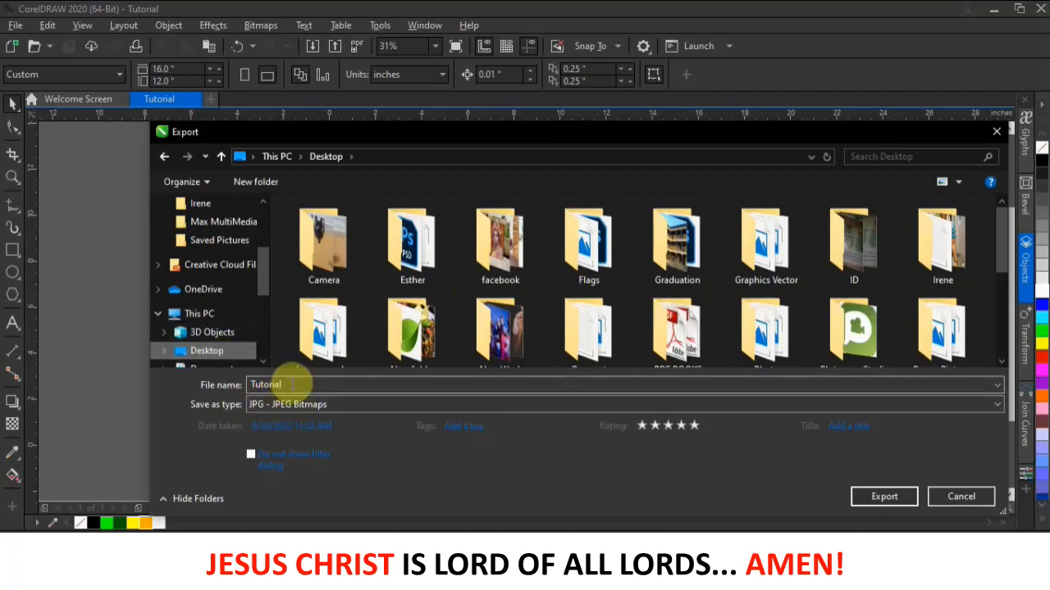
{"action": "left_click", "coordinate": [883, 497]}
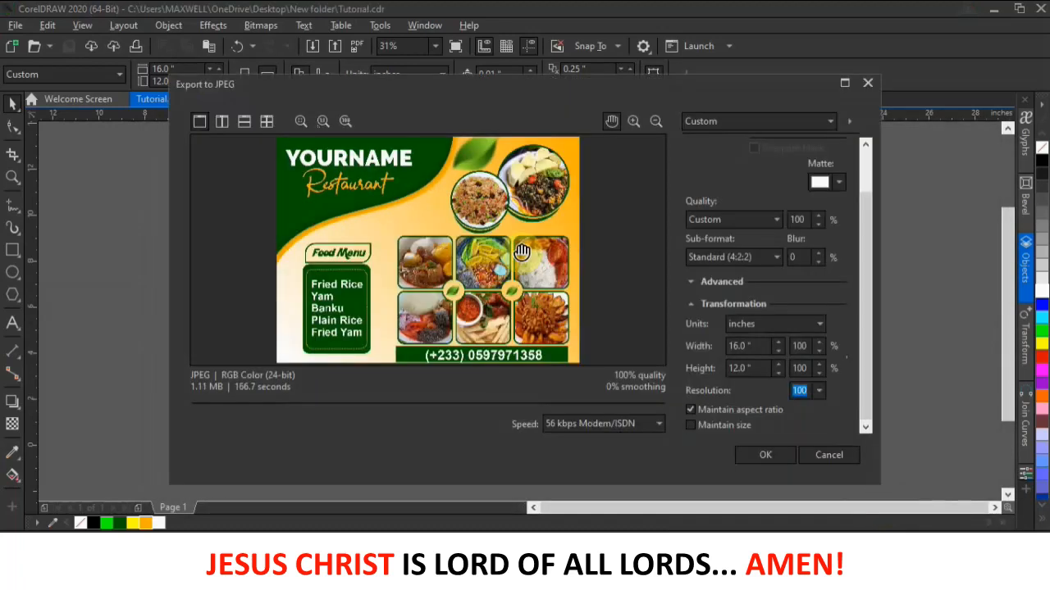
{"action": "left_click", "coordinate": [866, 182]}
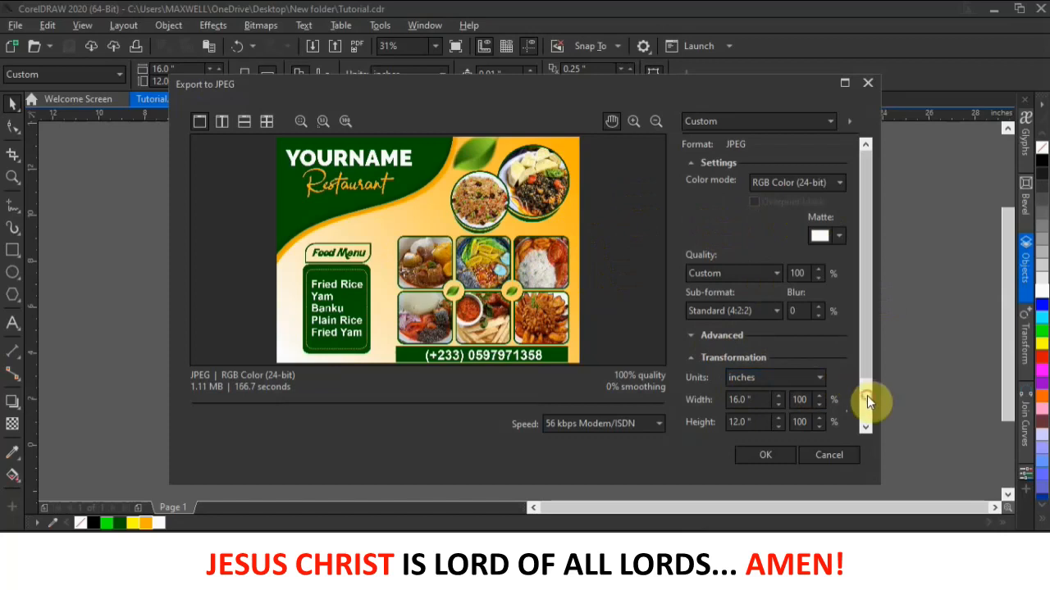
{"action": "scroll", "coordinate": [868, 396], "scroll_direction": "down", "scroll_amount": 2}
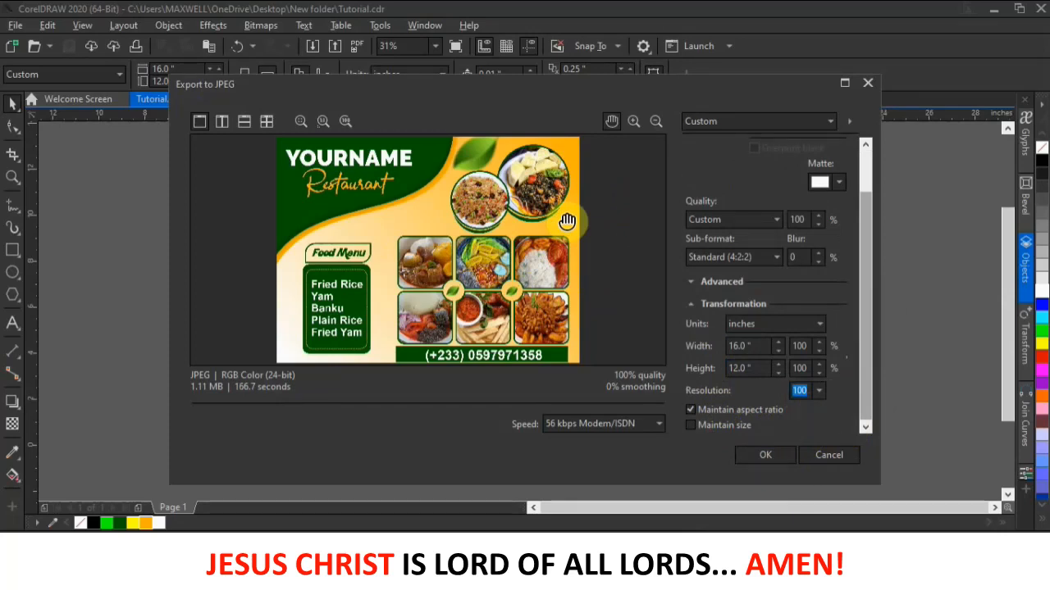
{"action": "left_click", "coordinate": [764, 455]}
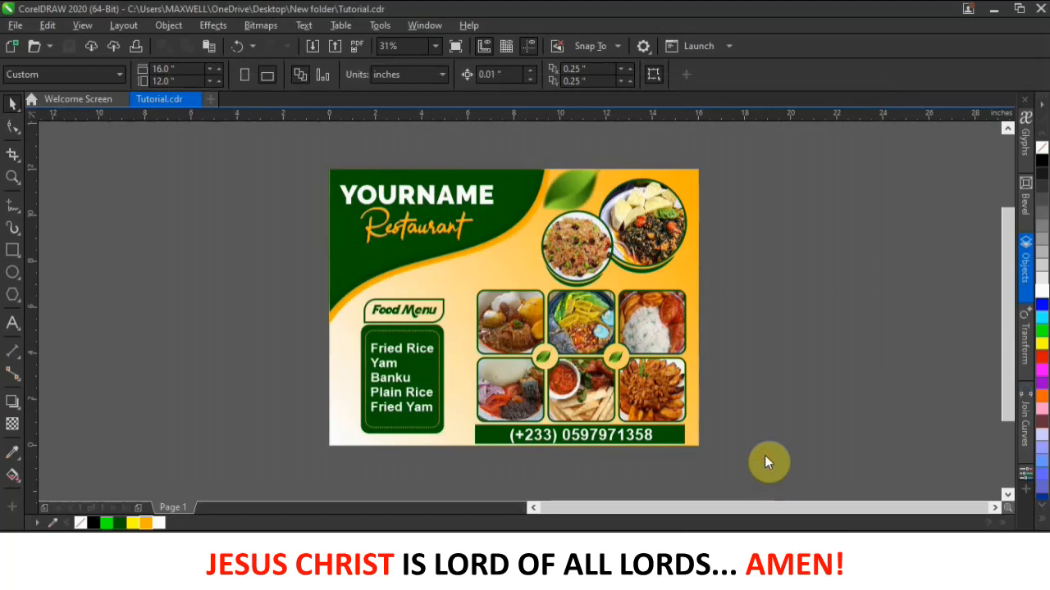